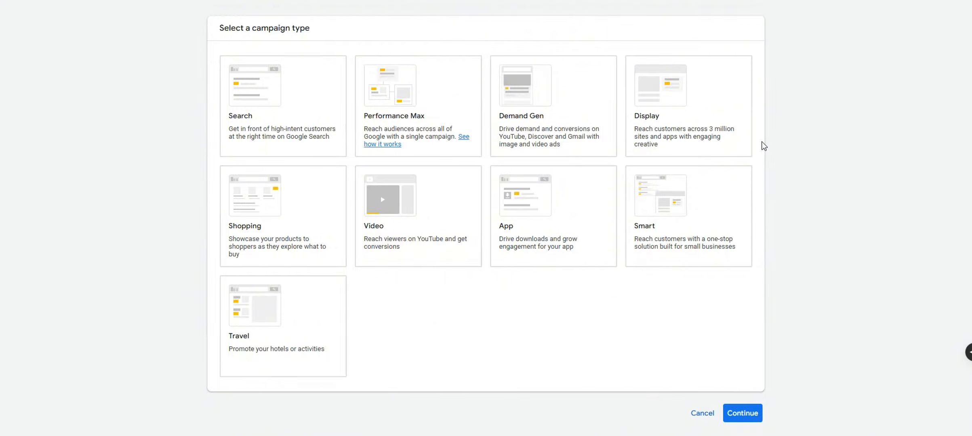
Pick Search as the campaign type to reveal the Website visits and Phone calls goals
left_click(665, 161)
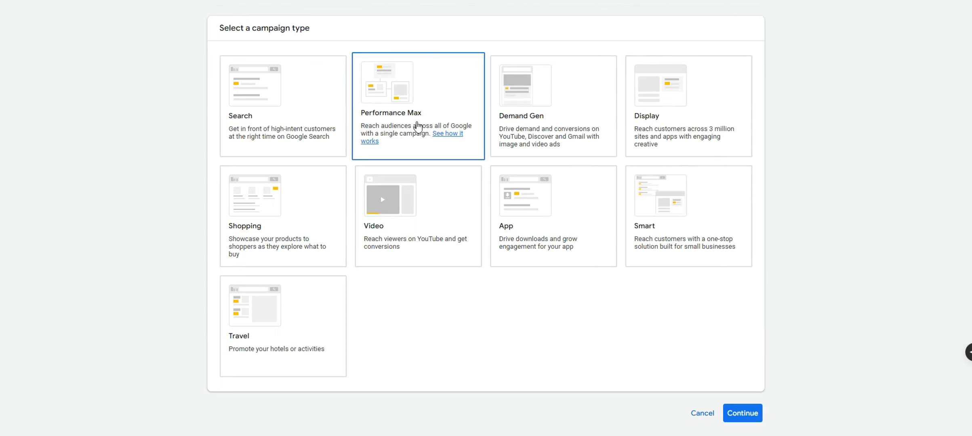
left_click(326, 124)
scroll(327, 125, "down", 1)
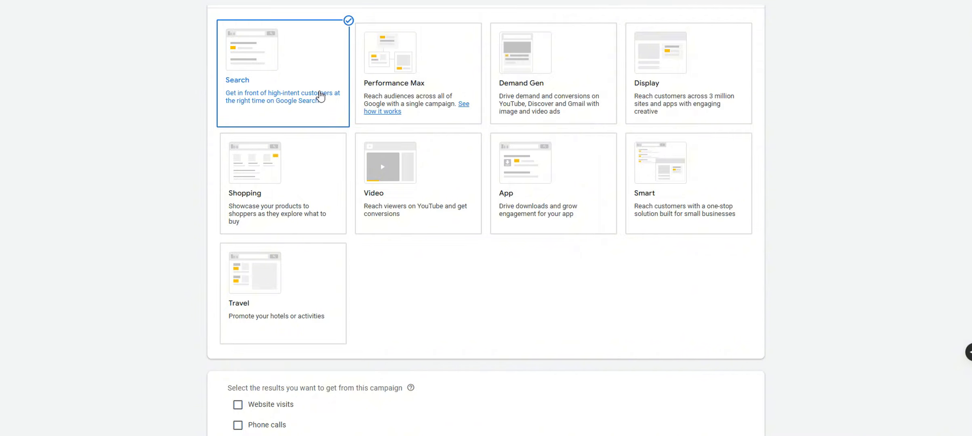
scroll(730, 292, "up", 1)
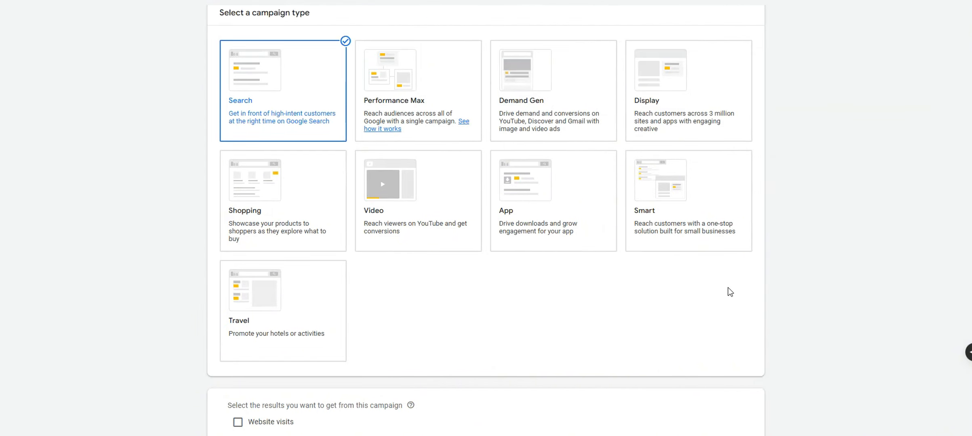
scroll(731, 292, "down", 3)
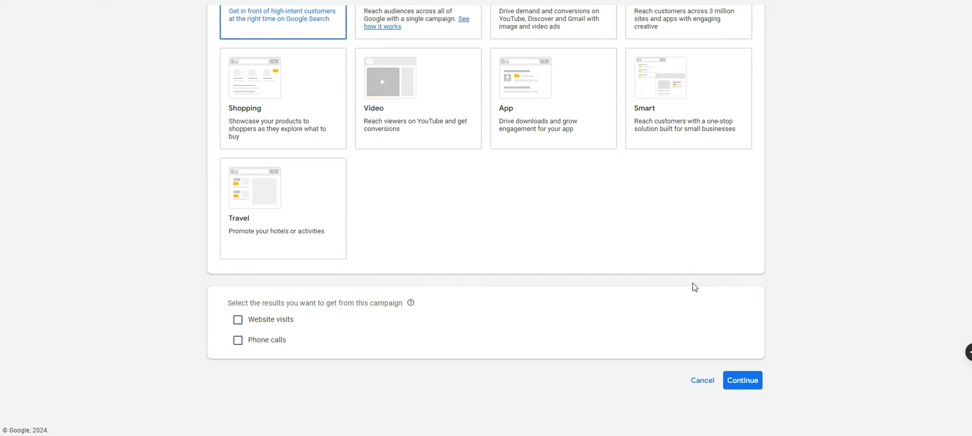
Check Website visits and Phone calls, and paste the business website URL
left_click(238, 320)
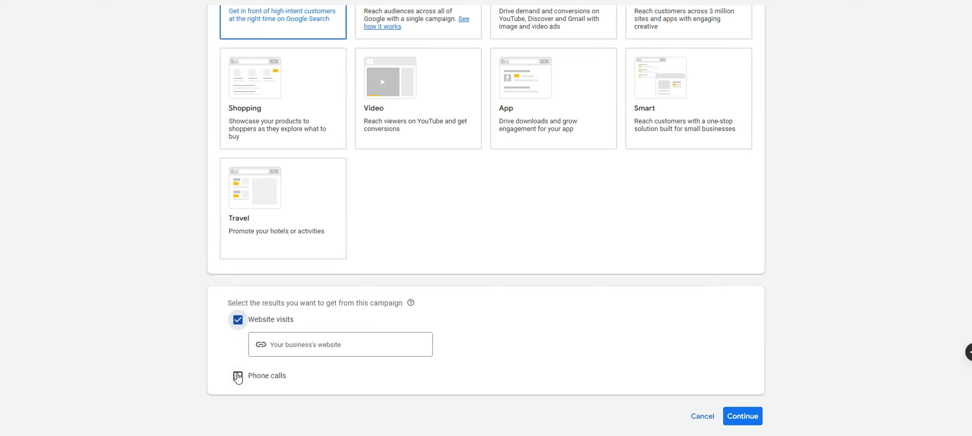
left_click(238, 377)
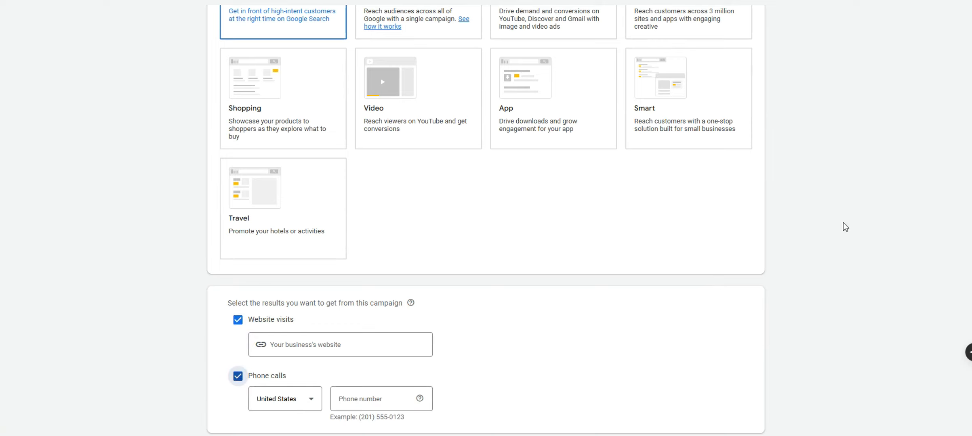
scroll(947, 162, "down", 2)
left_click(364, 269)
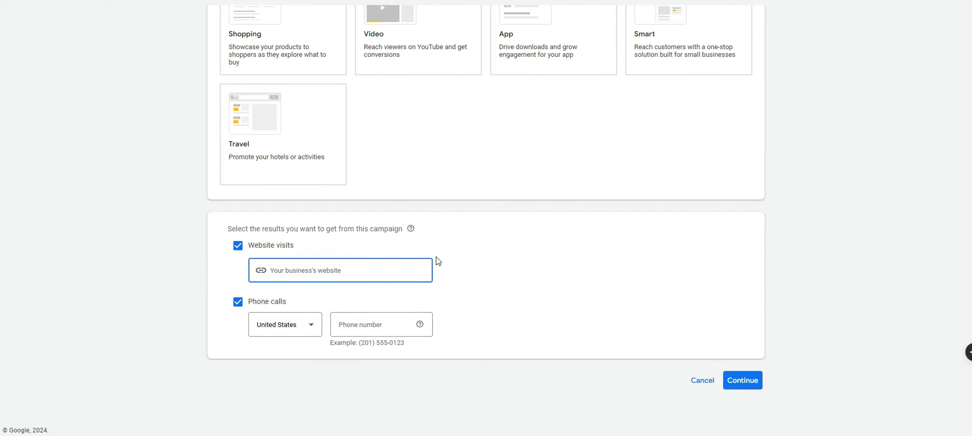
key("ctrl+v")
left_click_drag(326, 275, 217, 273)
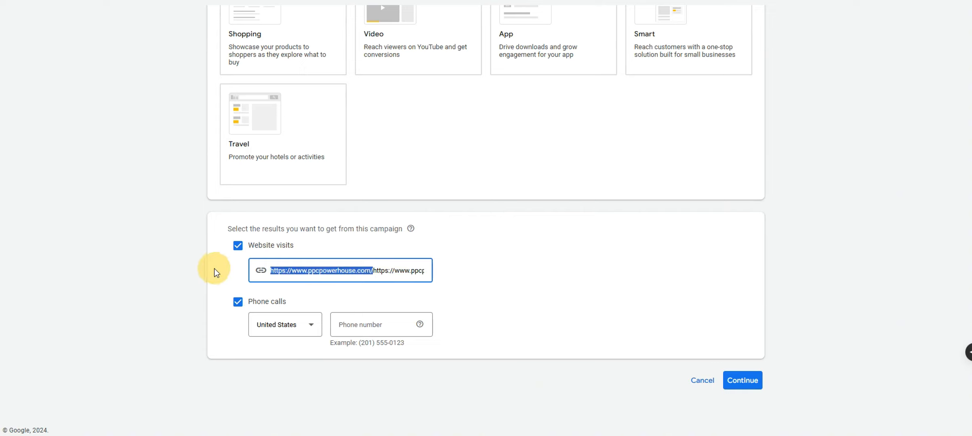
key("BackSpace")
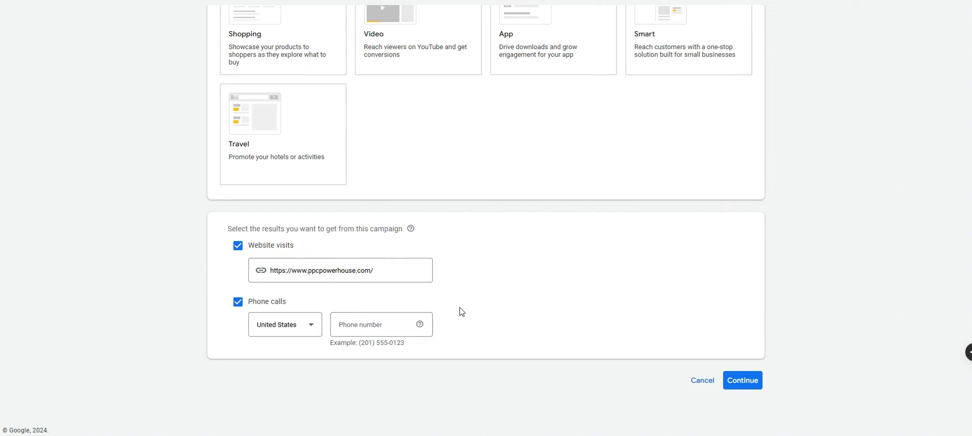
Enter the business's US phone number and continue to the goal options
left_click(407, 326)
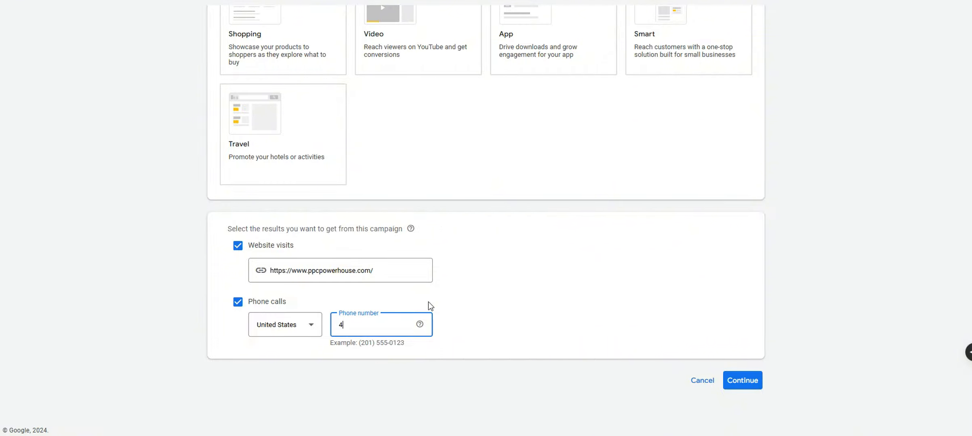
left_click(447, 302)
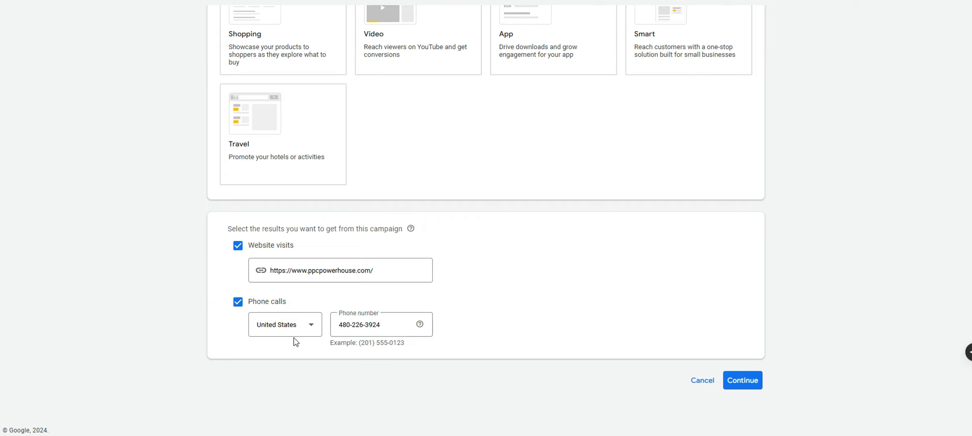
left_click(742, 380)
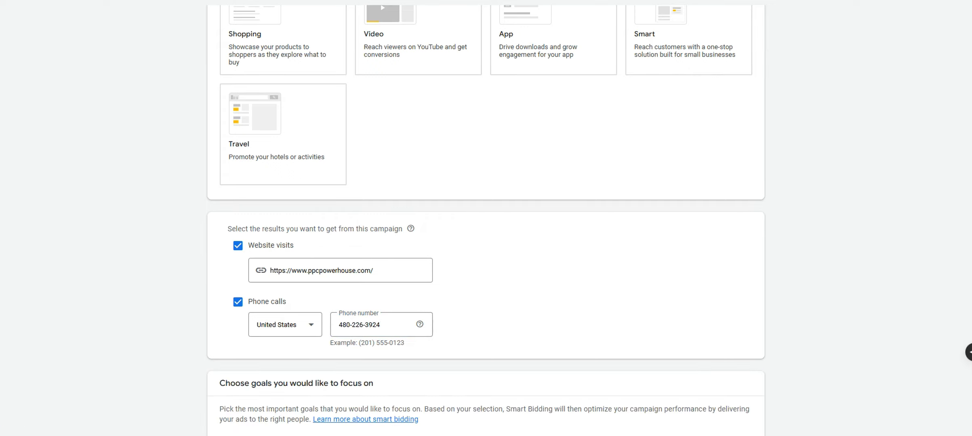
Name the campaign 'Search - Landscaping - Scottsdale'
scroll(781, 375, "down", 6)
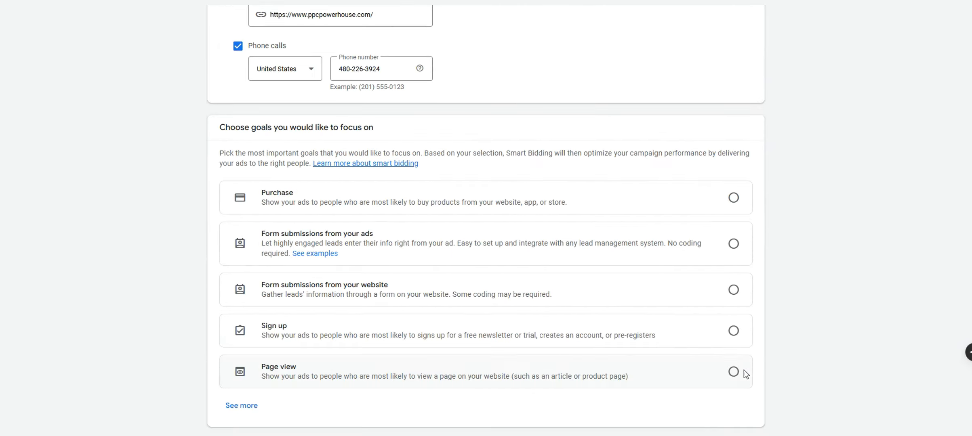
scroll(684, 378, "down", 2)
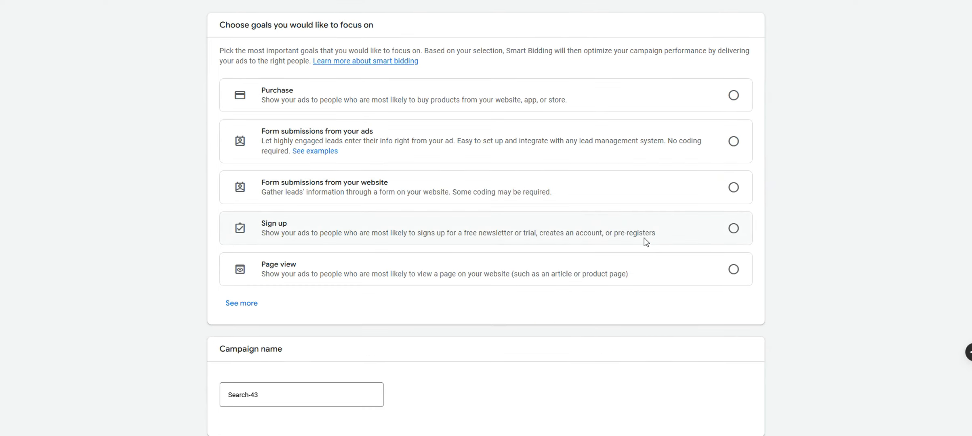
scroll(580, 296, "down", 1)
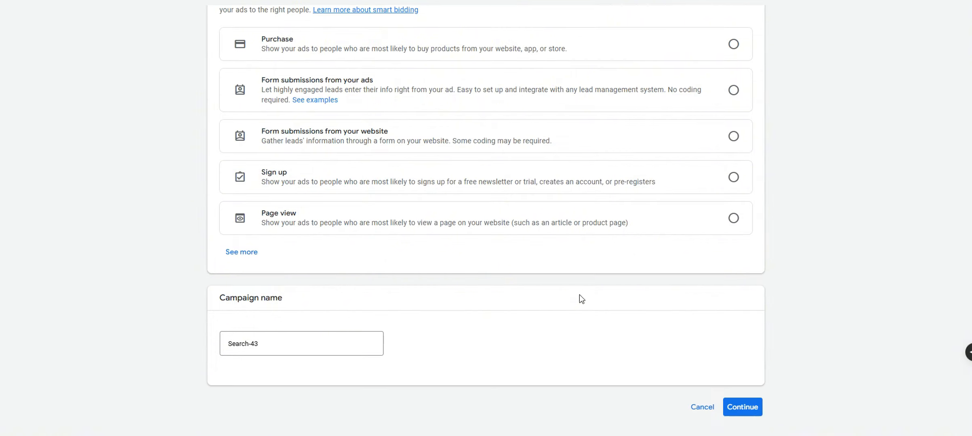
left_click(310, 343)
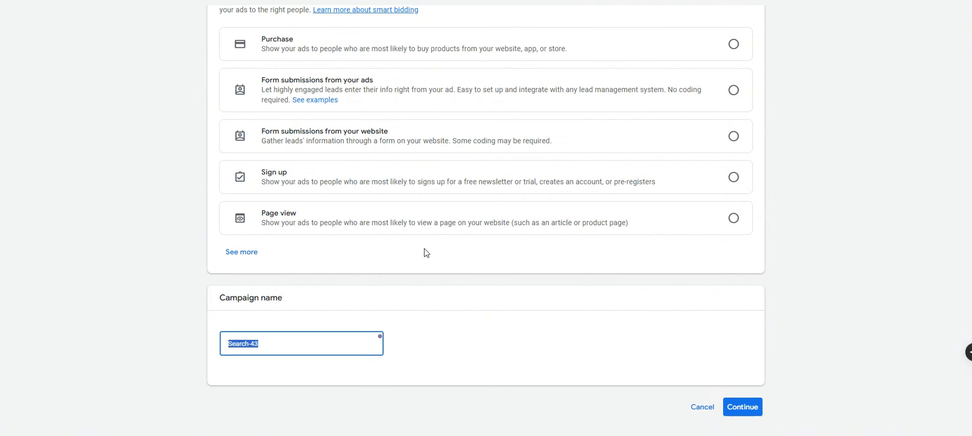
type("Search - Landscaping - S")
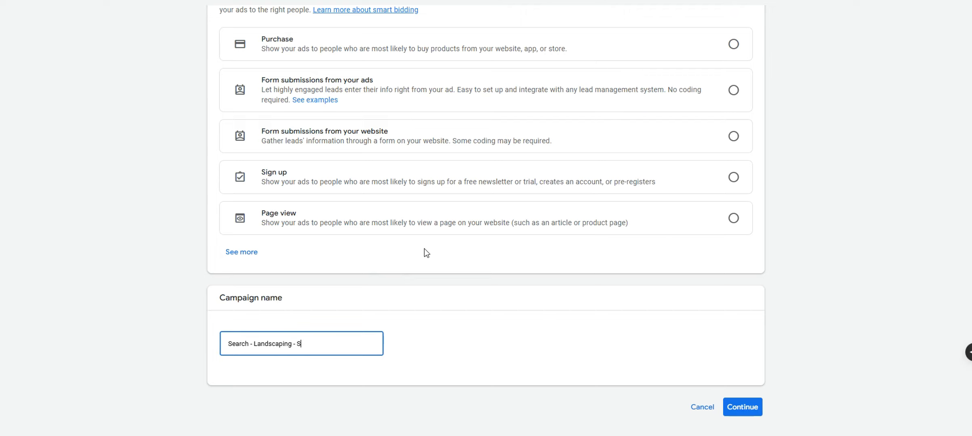
type("cottsdale")
Select 'Form submissions from your ads' as the campaign goal
scroll(501, 298, "up", 2)
scroll(500, 297, "down", 1)
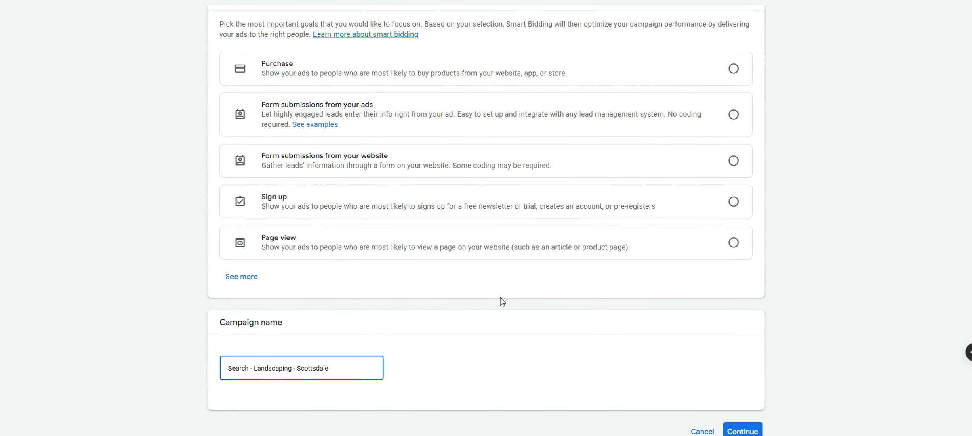
scroll(780, 347, "down", 1)
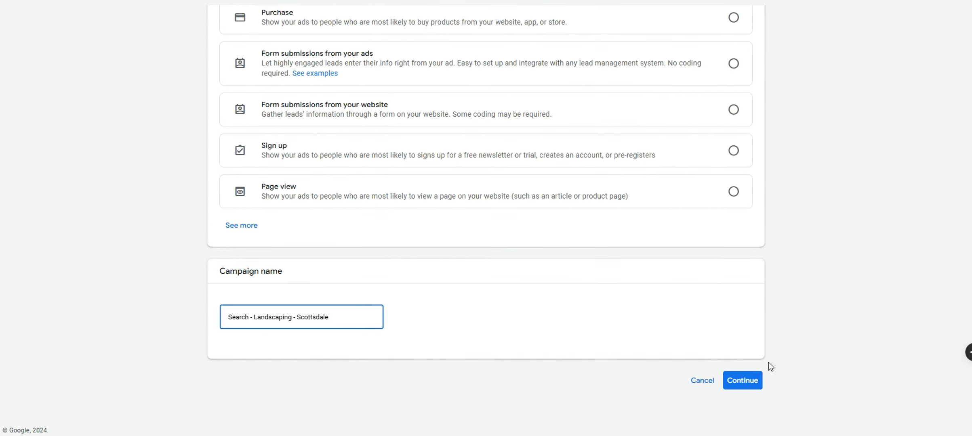
left_click(754, 380)
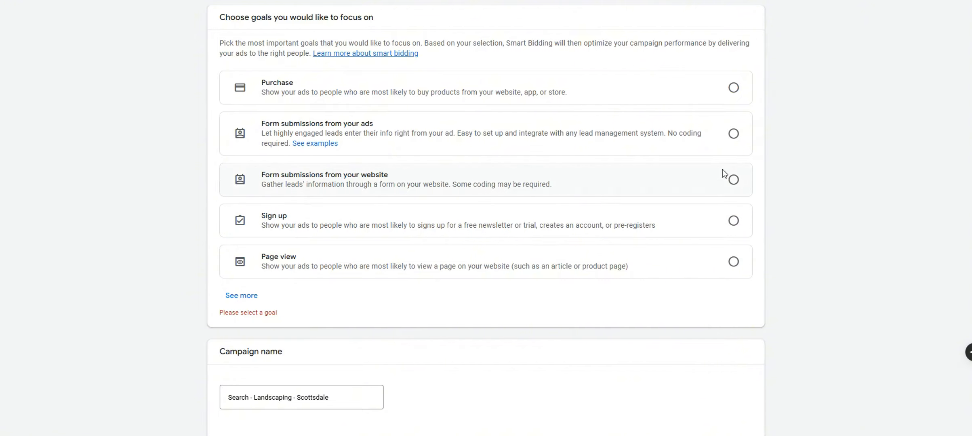
left_click(733, 134)
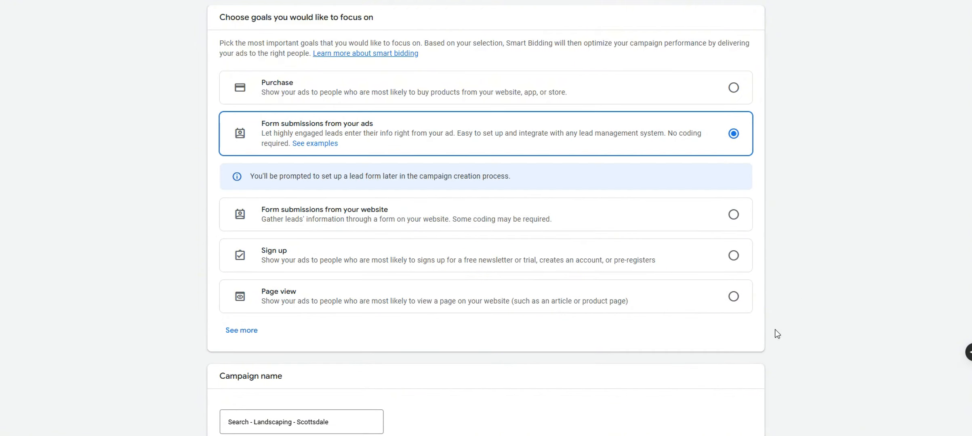
scroll(772, 332, "up", 2)
scroll(772, 331, "down", 3)
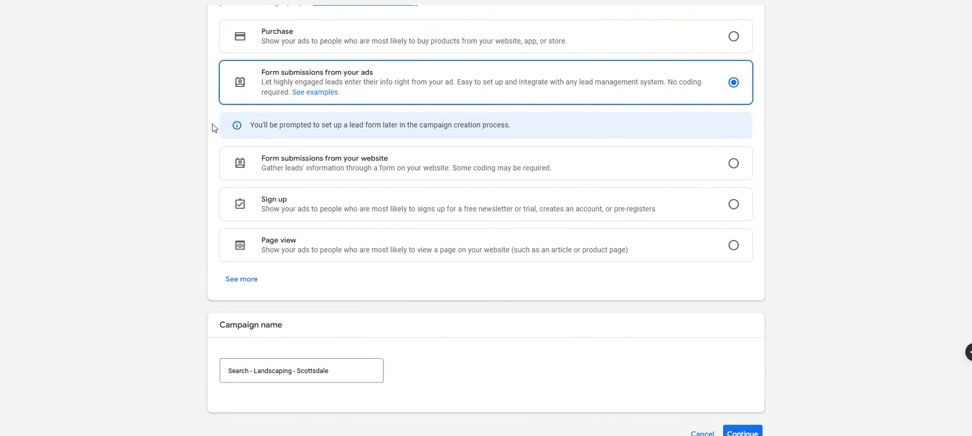
Start a new campaign instead of the draft and set the bidding focus to Clicks
left_click(732, 430)
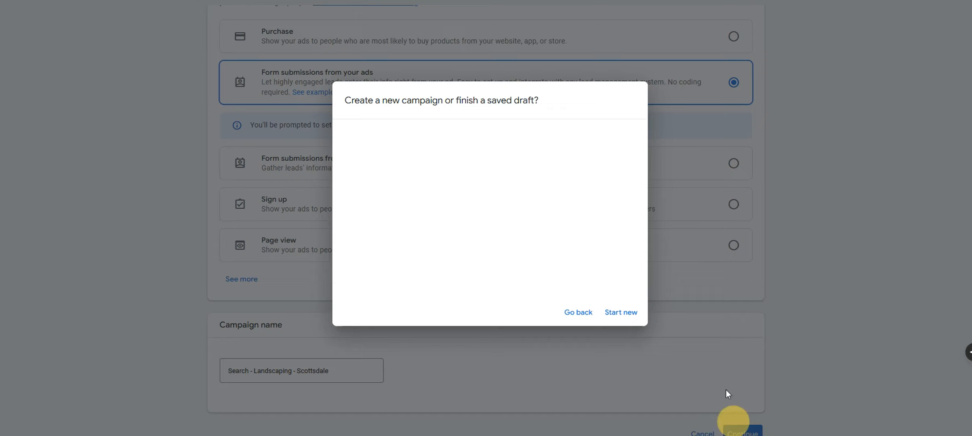
left_click(610, 314)
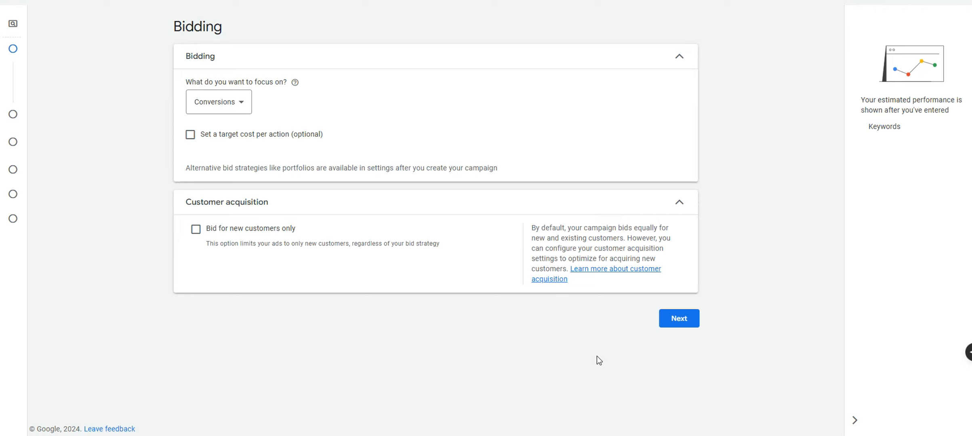
left_click(227, 102)
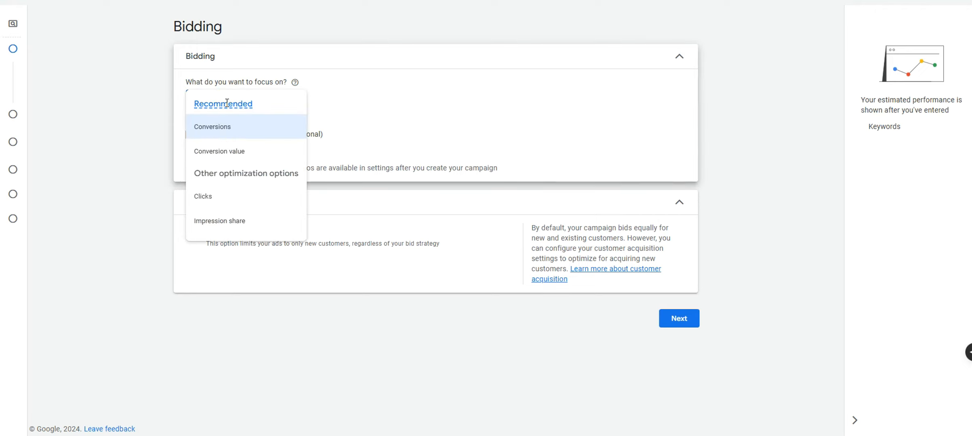
left_click(218, 203)
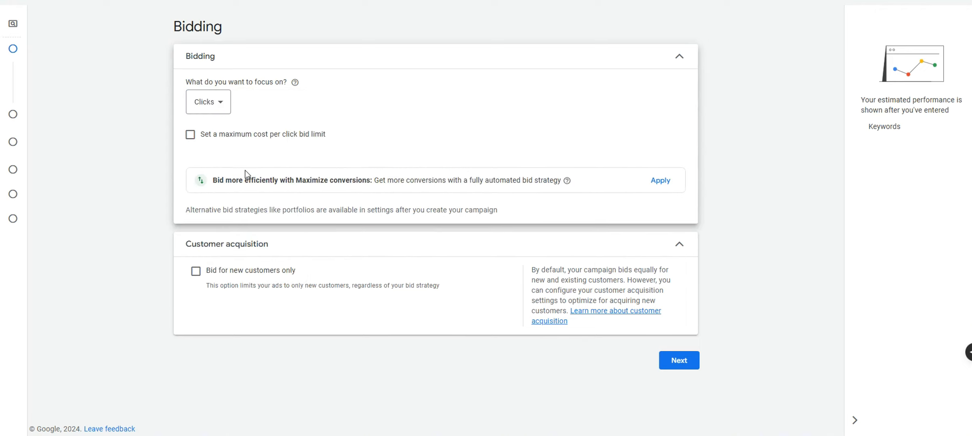
left_click(215, 109)
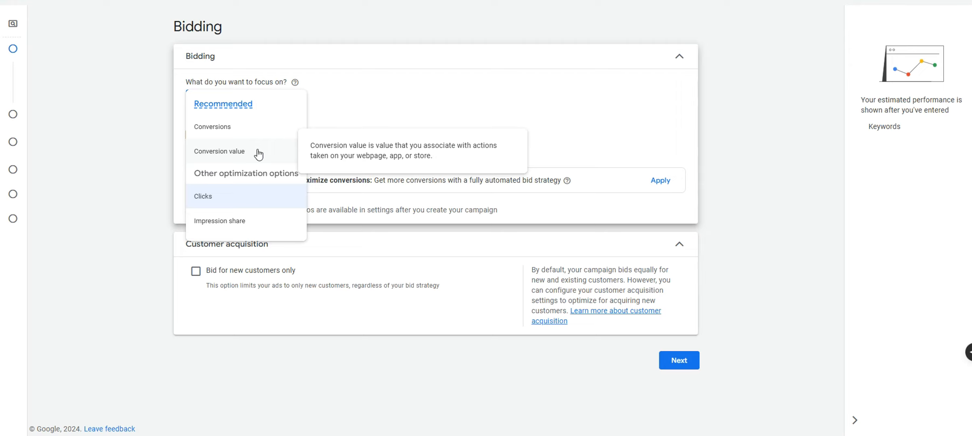
Try the maximum CPC limit option, then switch the bidding focus to Conversions
left_click(251, 197)
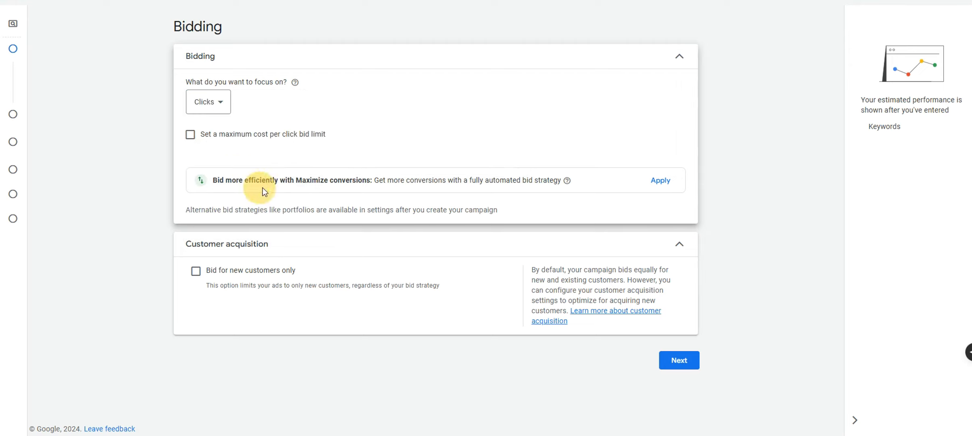
left_click(247, 138)
left_click(246, 160)
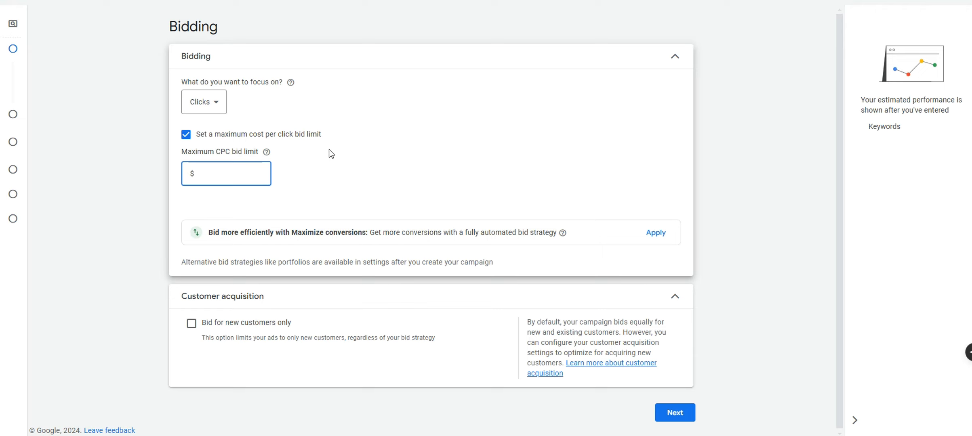
left_click(214, 102)
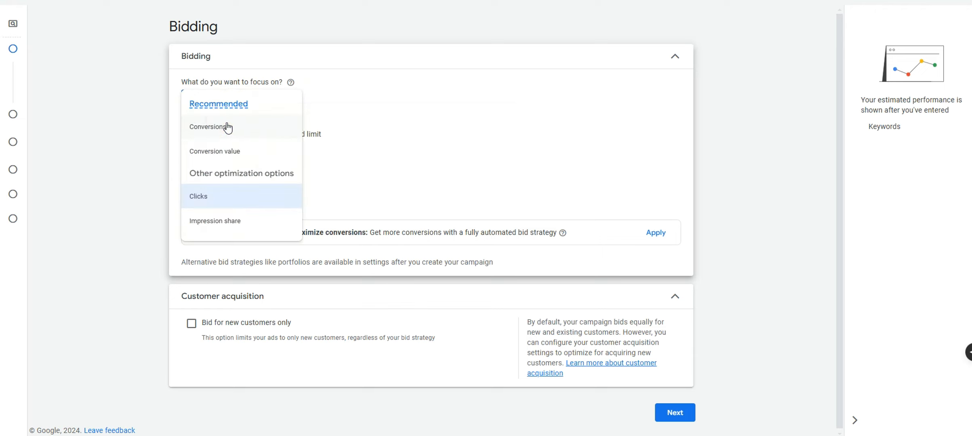
mouse_move(227, 128)
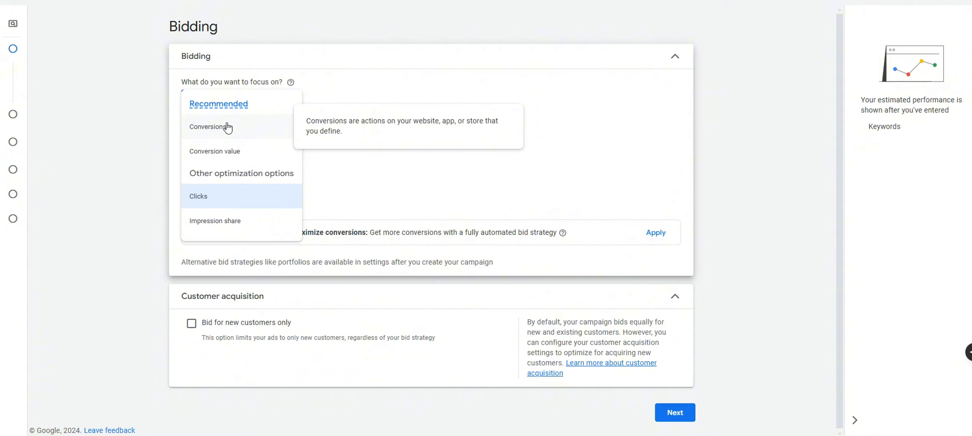
left_click(228, 127)
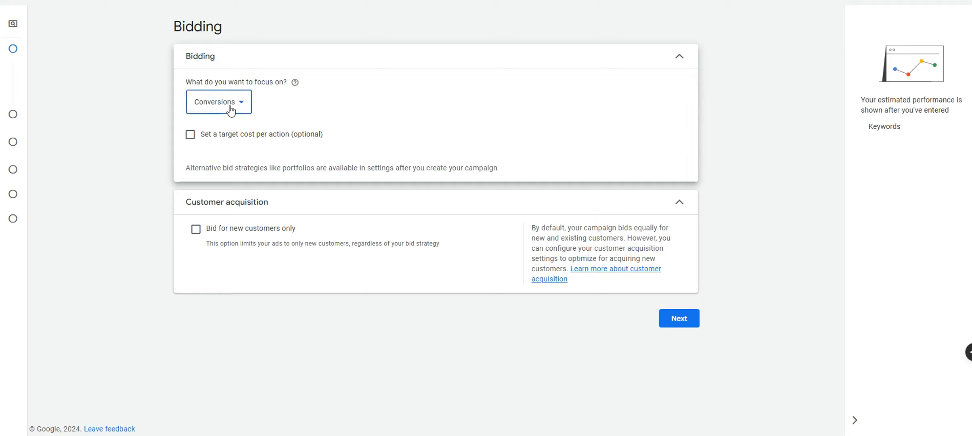
Change the bidding focus from Conversions back to Clicks
left_click(210, 107)
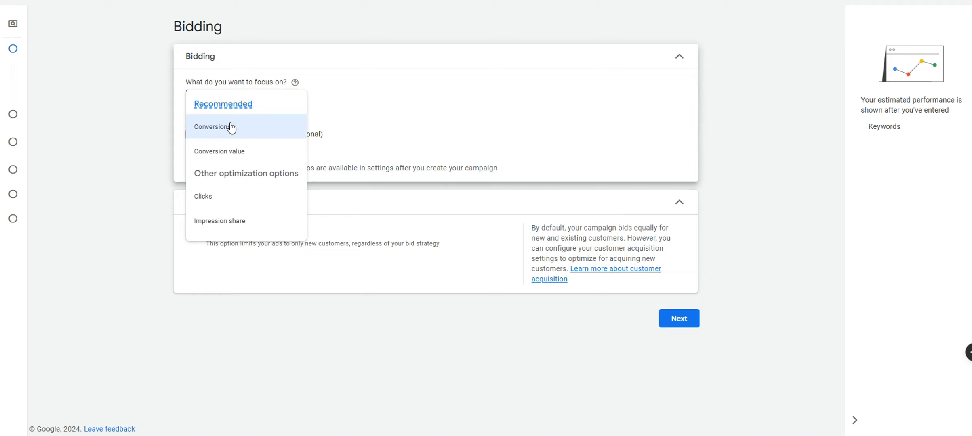
mouse_move(231, 129)
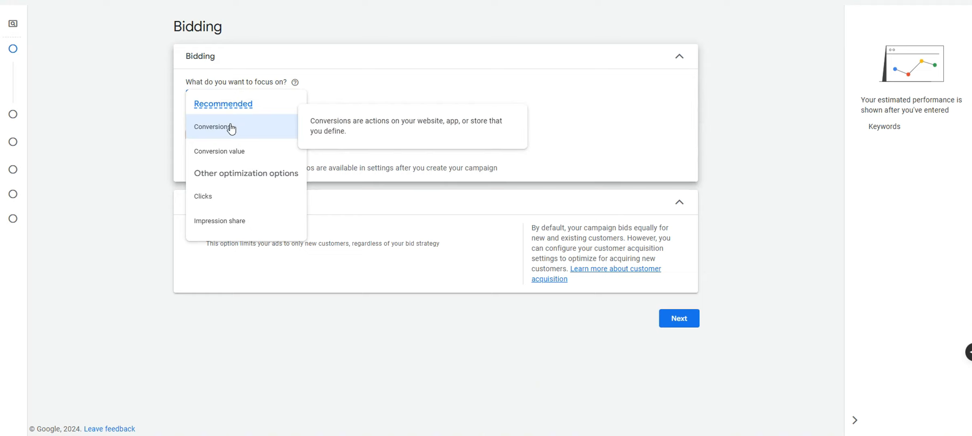
left_click(231, 127)
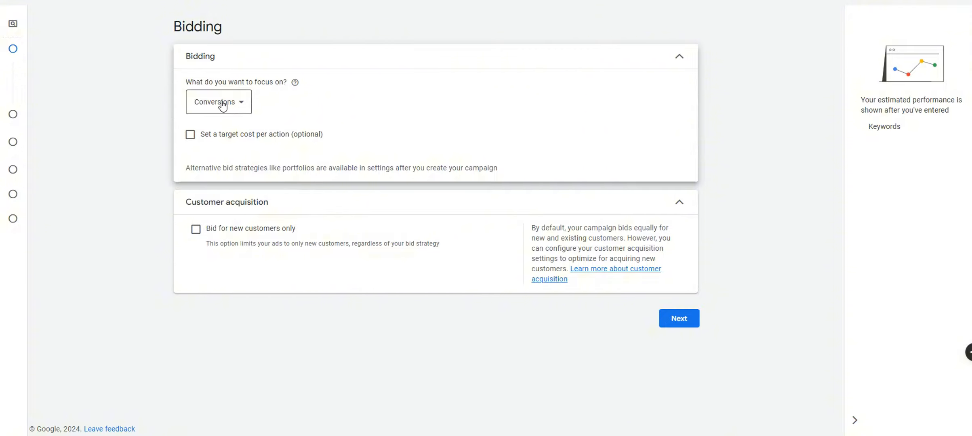
left_click(224, 106)
left_click(213, 194)
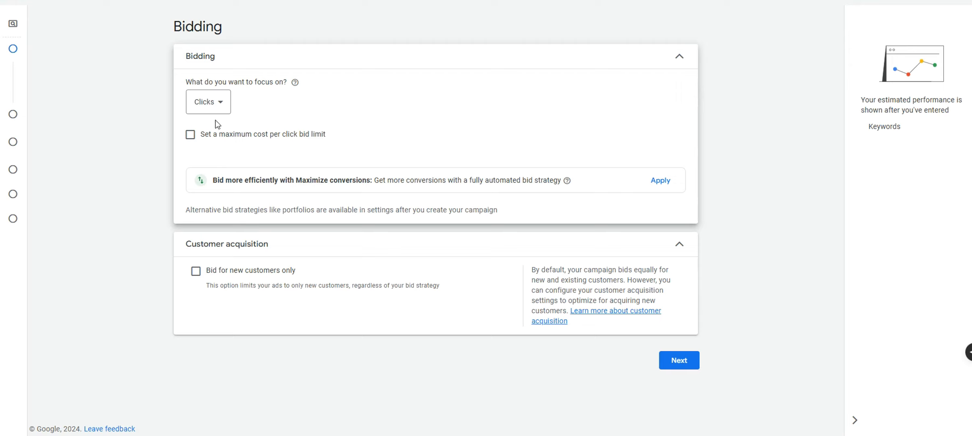
left_click(217, 108)
left_click(510, 161)
Keep Clicks bidding with a $10.00 maximum CPC bid limit and advance to Campaign settings
left_click(219, 106)
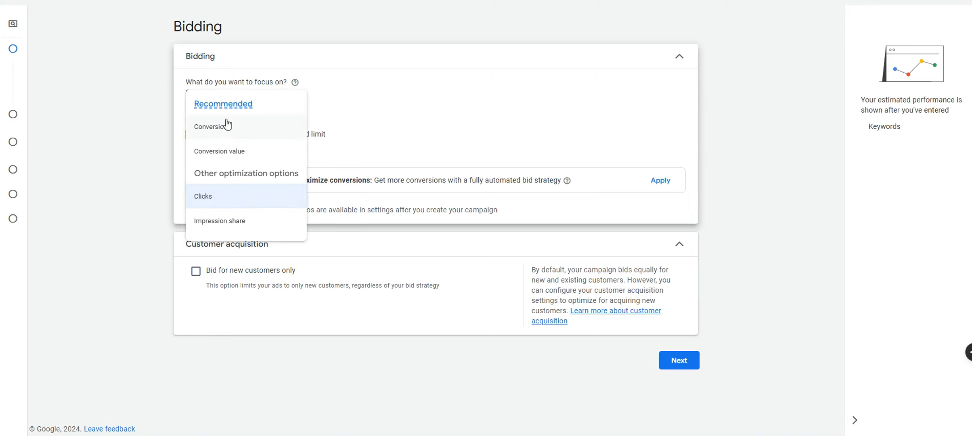
left_click(224, 193)
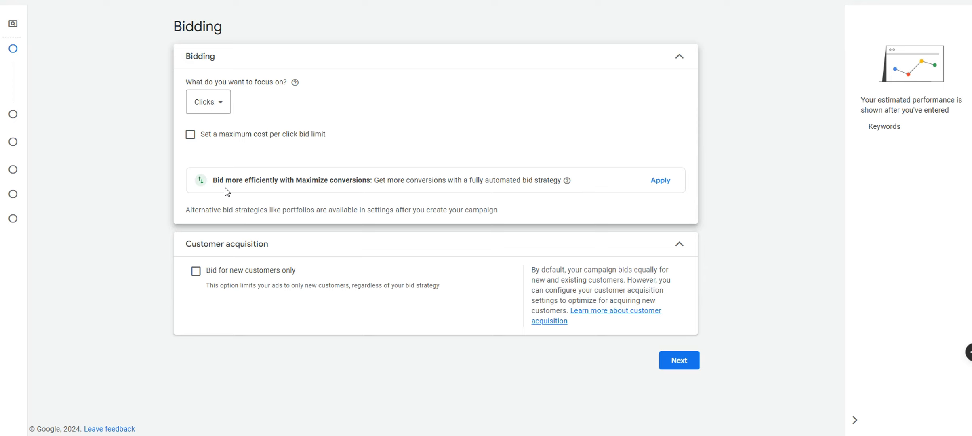
left_click(189, 134)
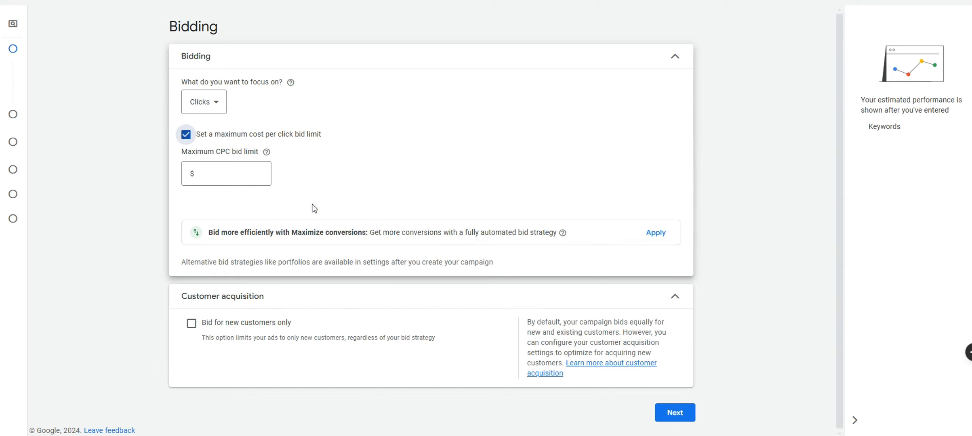
left_click(254, 174)
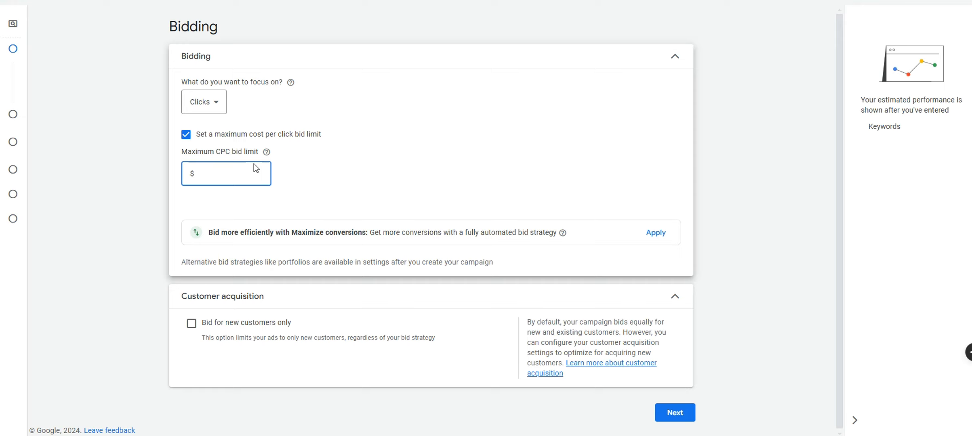
left_click(252, 169)
type("10")
left_click(944, 161)
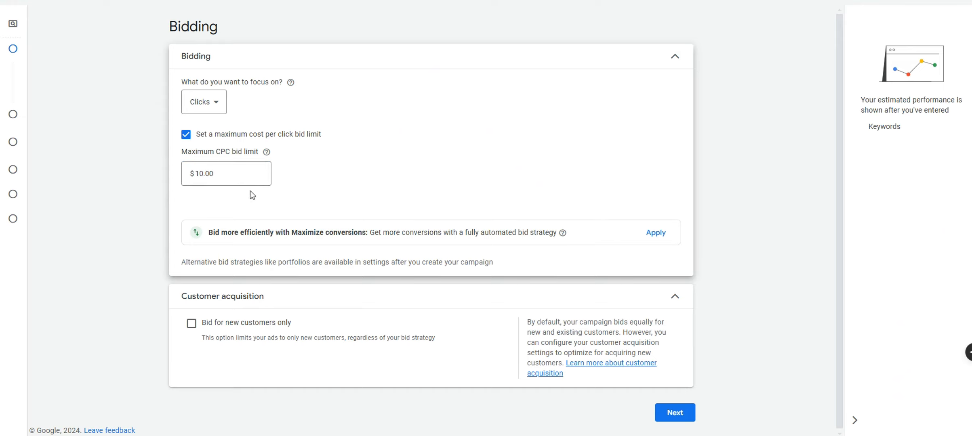
double_click(191, 178)
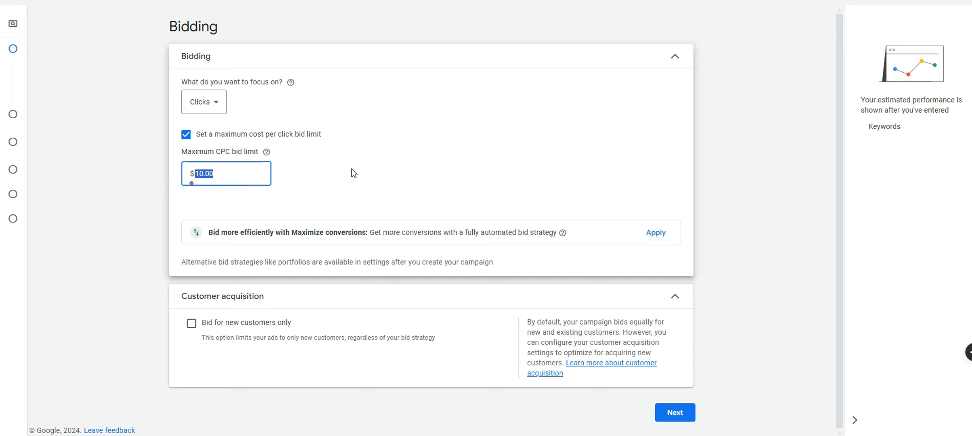
scroll(443, 321, "down", 2)
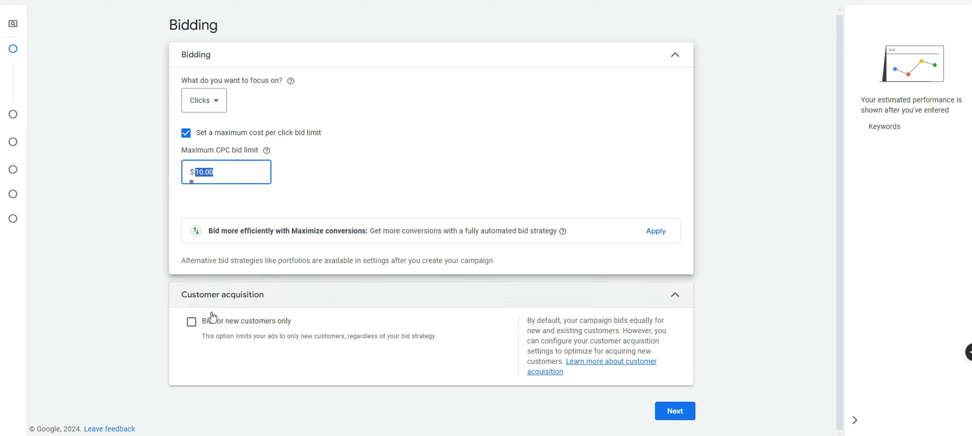
left_click(658, 410)
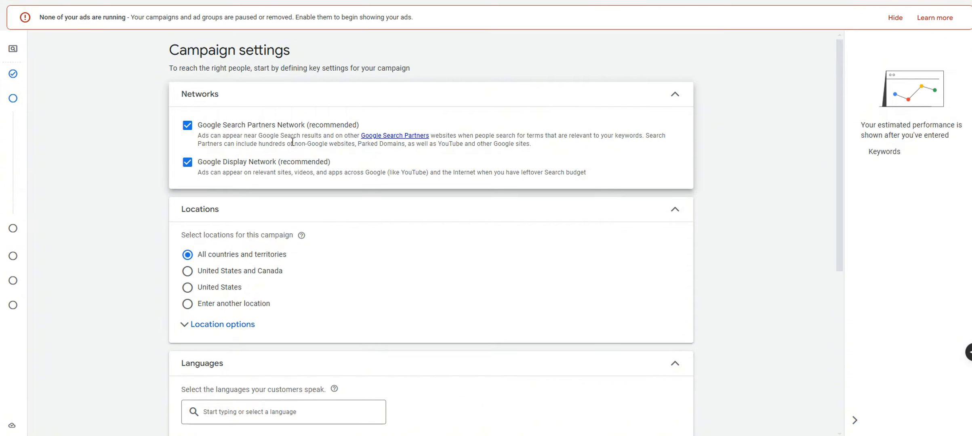
Untick the Google Search Partners Network and Google Display Network
left_click(291, 129)
left_click(280, 164)
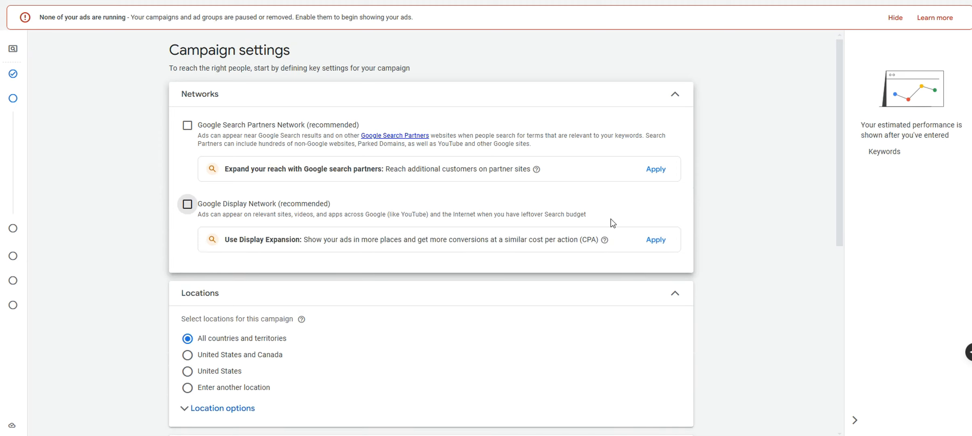
triple_click(537, 146)
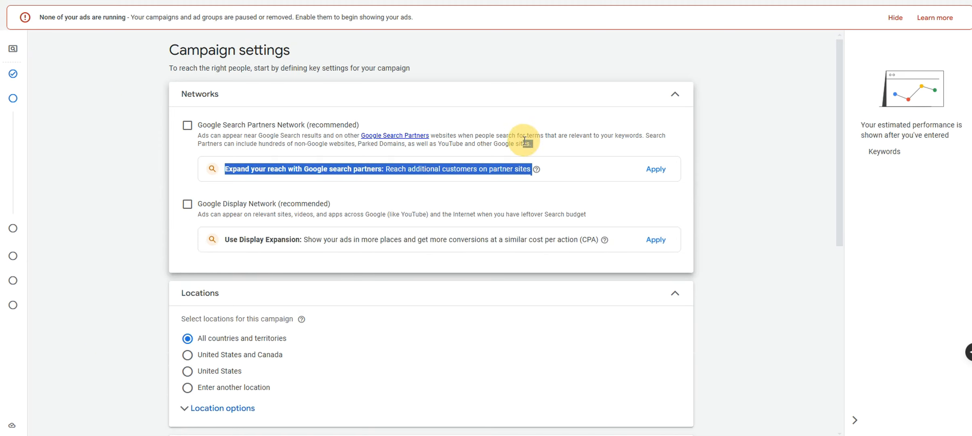
left_click_drag(524, 142, 645, 136)
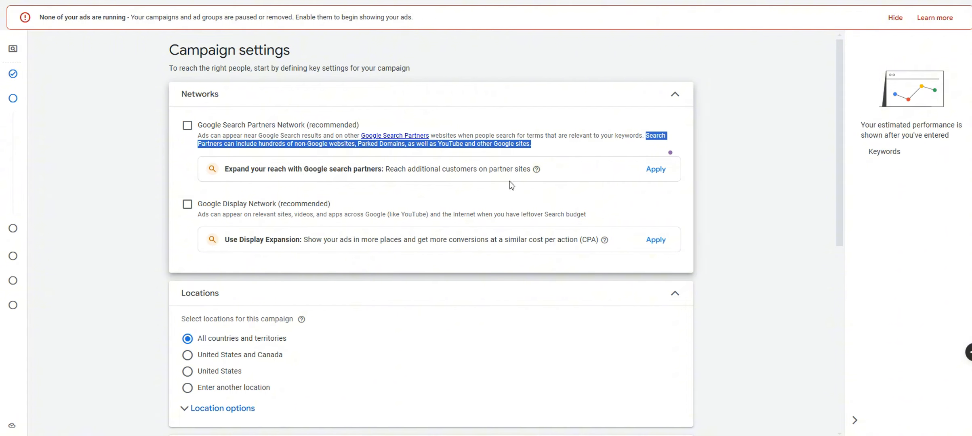
left_click(715, 157)
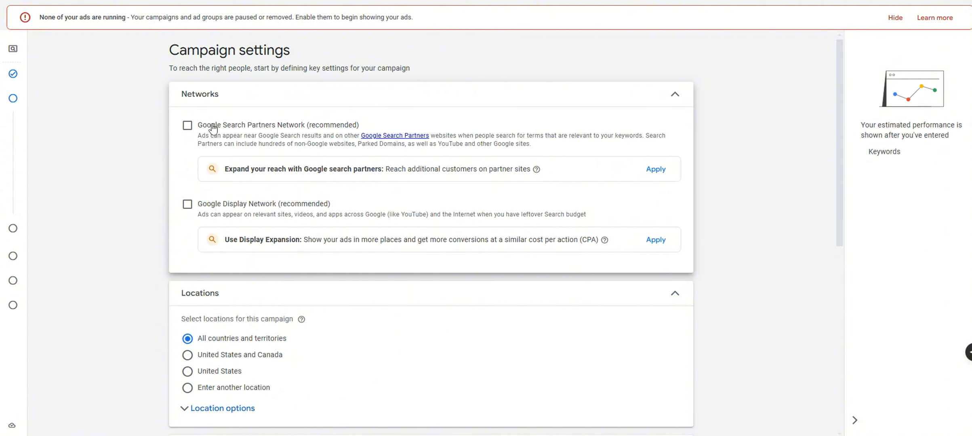
left_click_drag(838, 84, 814, 192)
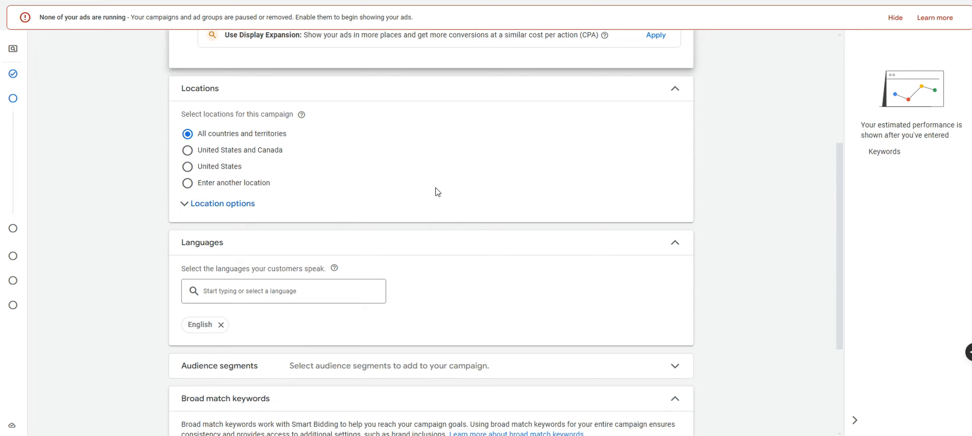
Choose 'Enter another location', add Scottsdale, Arizona via Advanced search, and zoom the map there
left_click(271, 184)
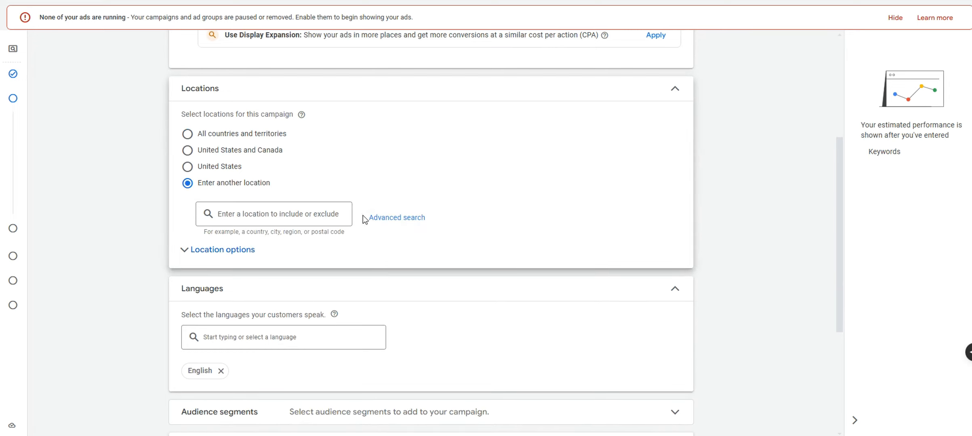
left_click(375, 218)
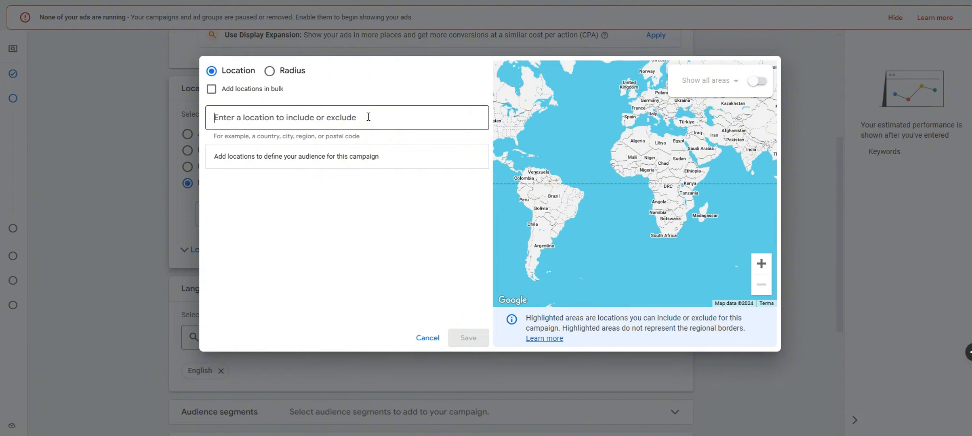
type("Scottsdale")
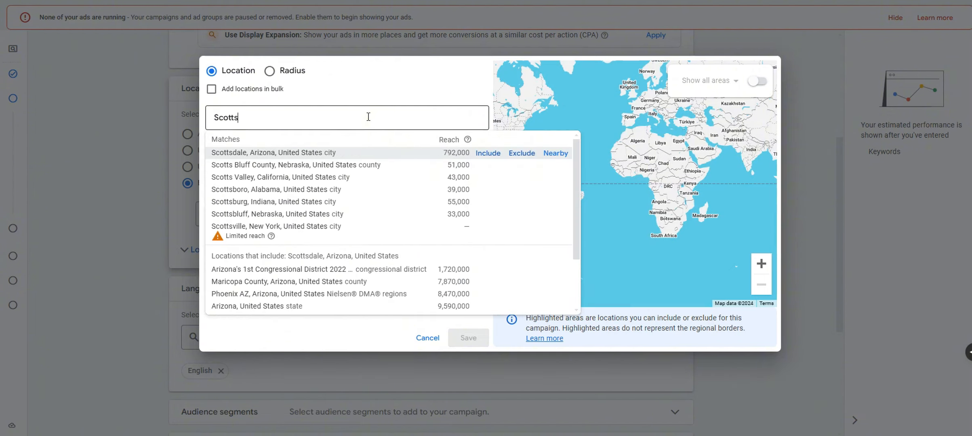
left_click(487, 152)
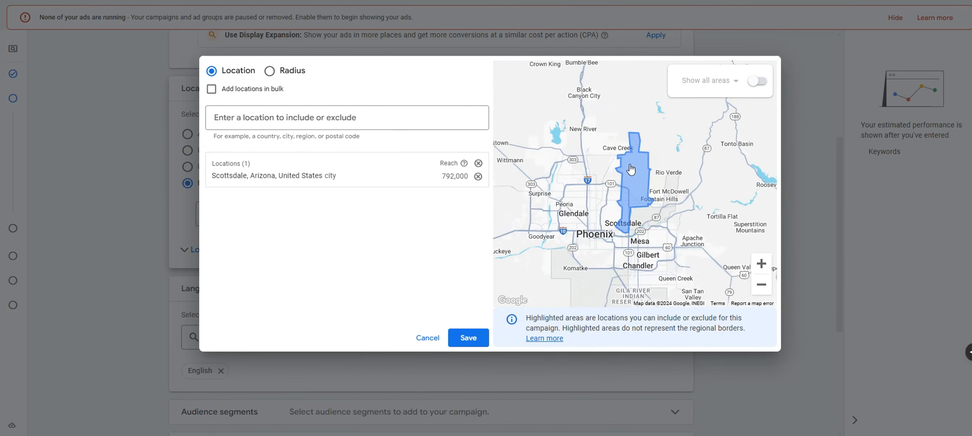
left_click(759, 265)
left_click_drag(712, 233, 670, 219)
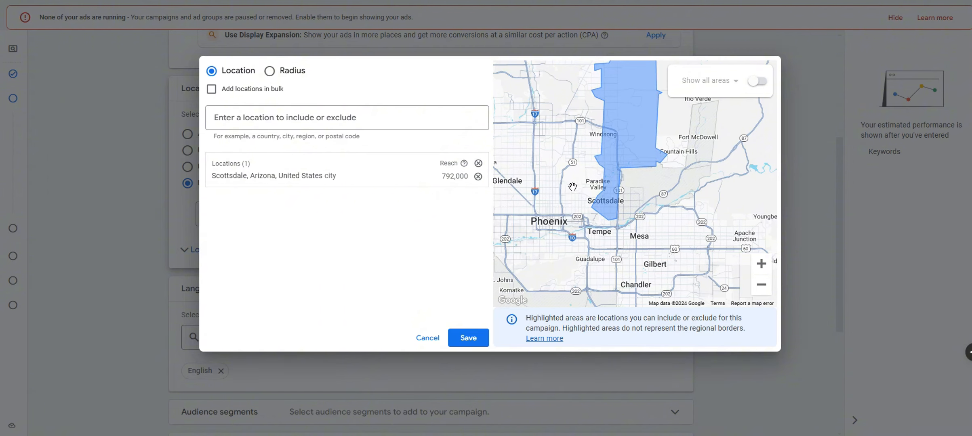
left_click_drag(637, 204, 626, 239)
Remove Scottsdale and switch the map to show postal code areas
left_click(478, 176)
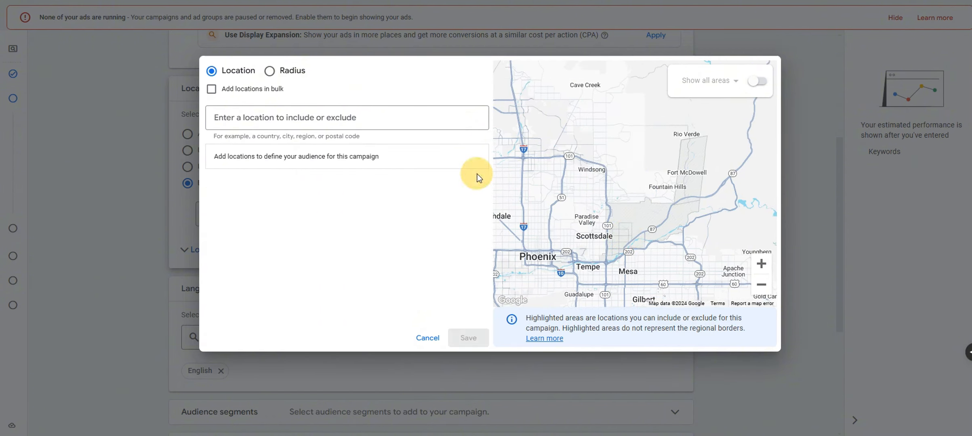
left_click(755, 87)
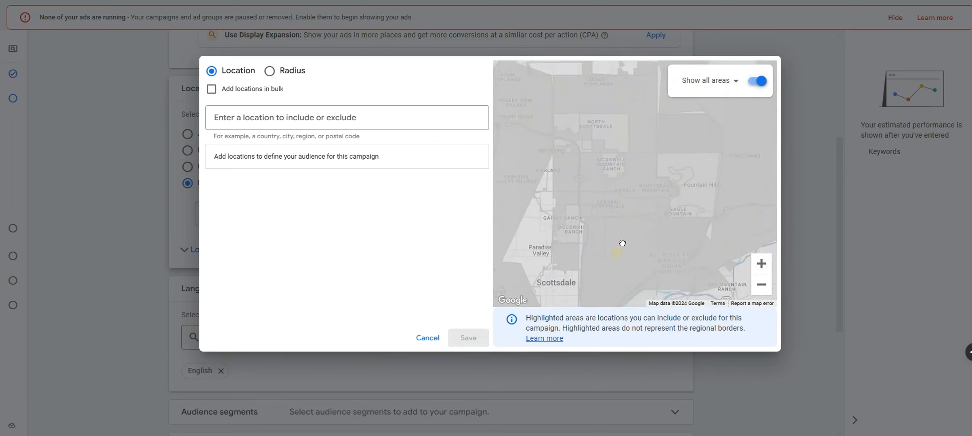
left_click_drag(614, 275, 648, 179)
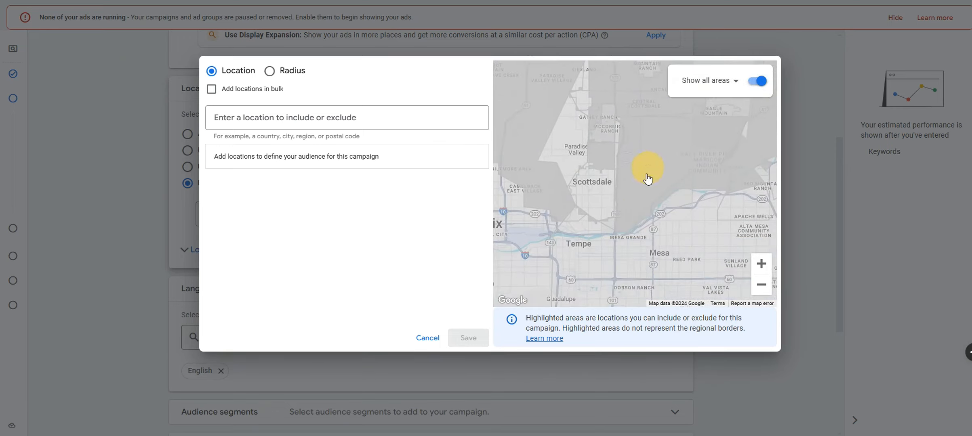
left_click(702, 85)
left_click(701, 100)
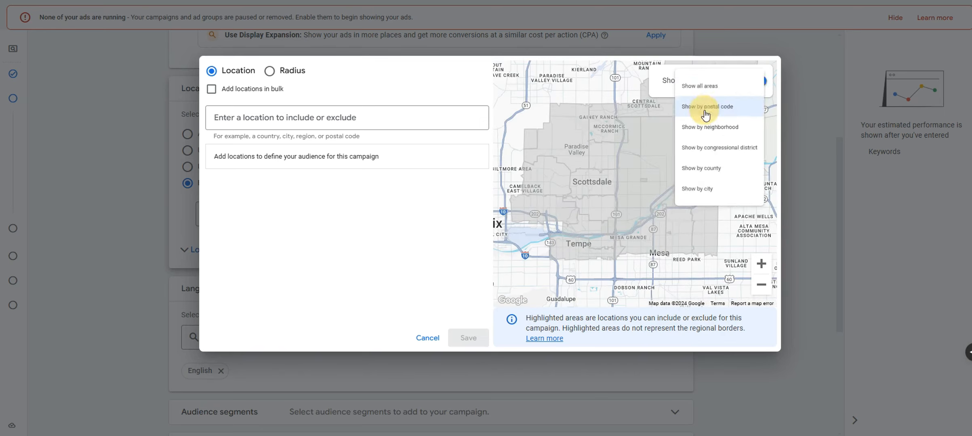
Include Scottsdale-area postal codes 85251, 85256, 85253, 85018, 85257, 85250 and one more
left_click(593, 189)
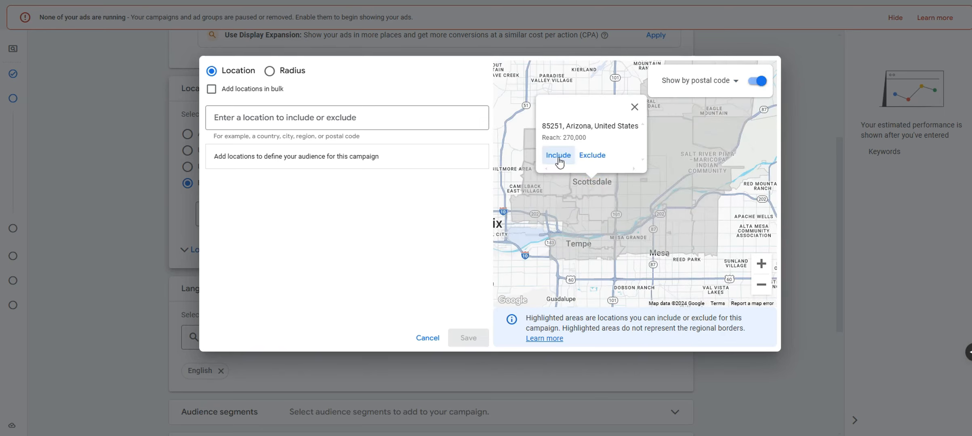
left_click(559, 159)
left_click(633, 187)
left_click(629, 153)
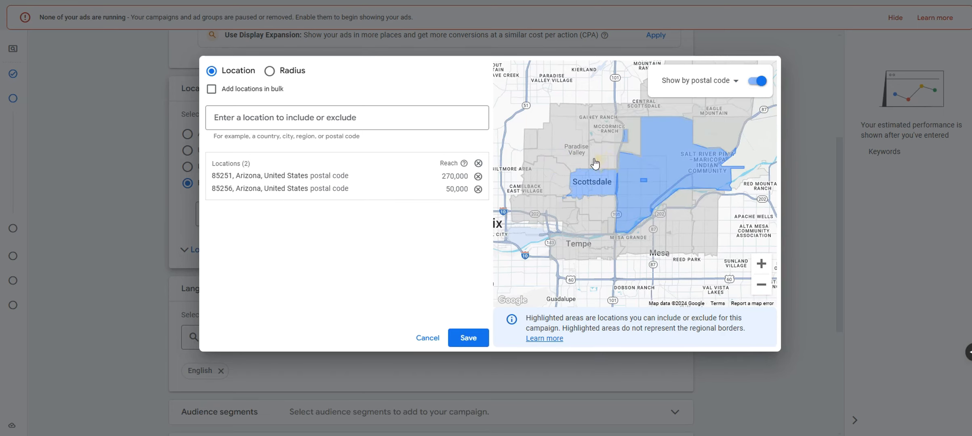
left_click(587, 160)
left_click(550, 150)
left_click(561, 218)
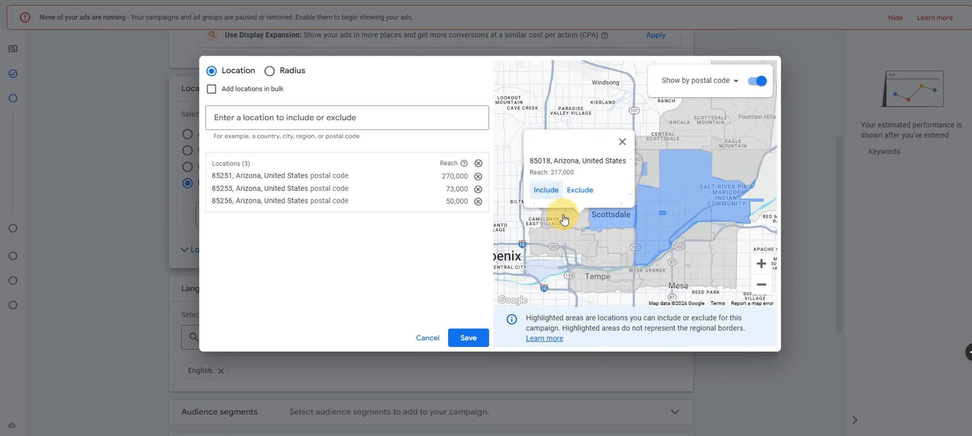
left_click(548, 201)
left_click(608, 243)
left_click(594, 222)
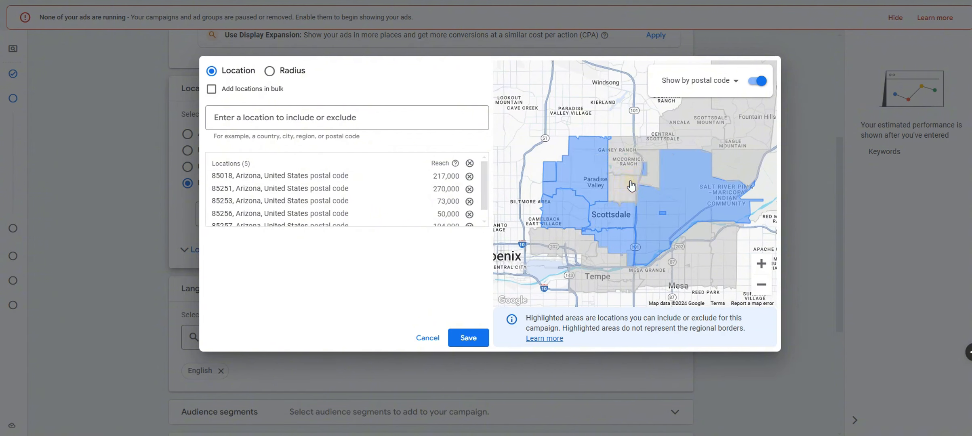
left_click(629, 186)
left_click(595, 169)
left_click(628, 152)
left_click(596, 150)
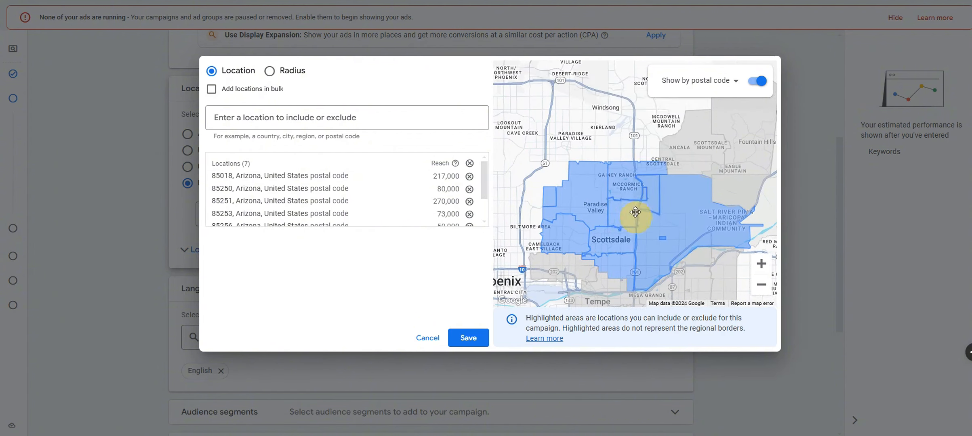
Include postal codes 85203 and 85201 plus a Tempe postal area
left_click_drag(683, 267, 674, 204)
left_click(690, 218)
left_click(658, 196)
left_click(659, 229)
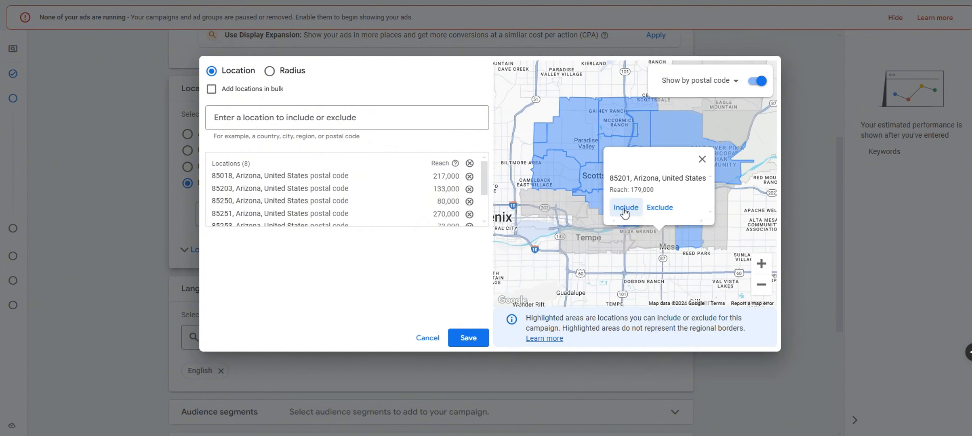
left_click(626, 208)
left_click(620, 239)
left_click(565, 204)
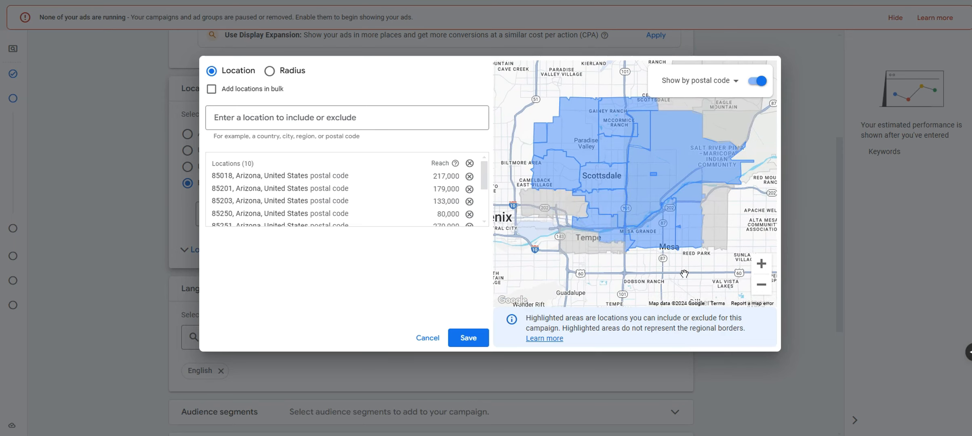
Include postal codes 85281, 85202, 85282 and 85210
left_click_drag(668, 273, 681, 229)
left_click(759, 267)
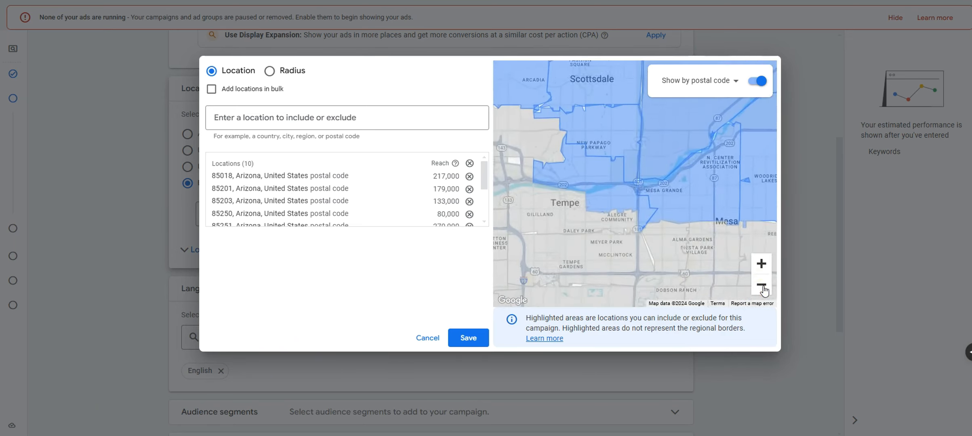
left_click(762, 286)
left_click_drag(740, 208, 697, 214)
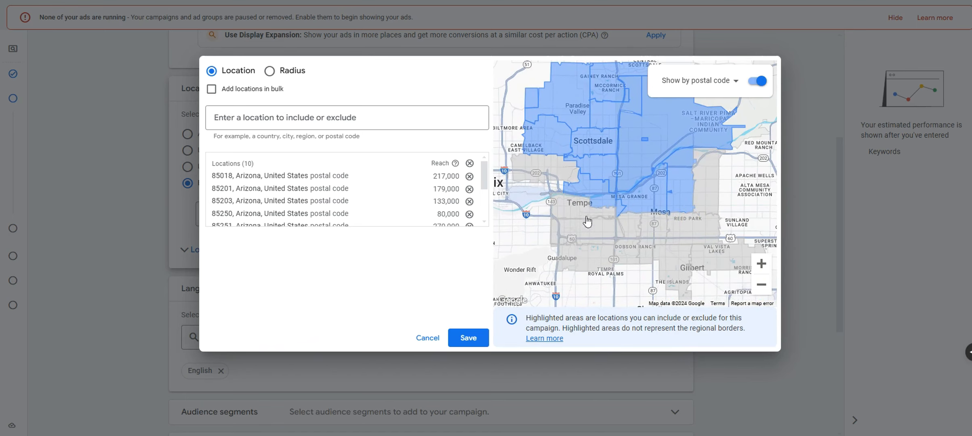
left_click(574, 222)
left_click(561, 191)
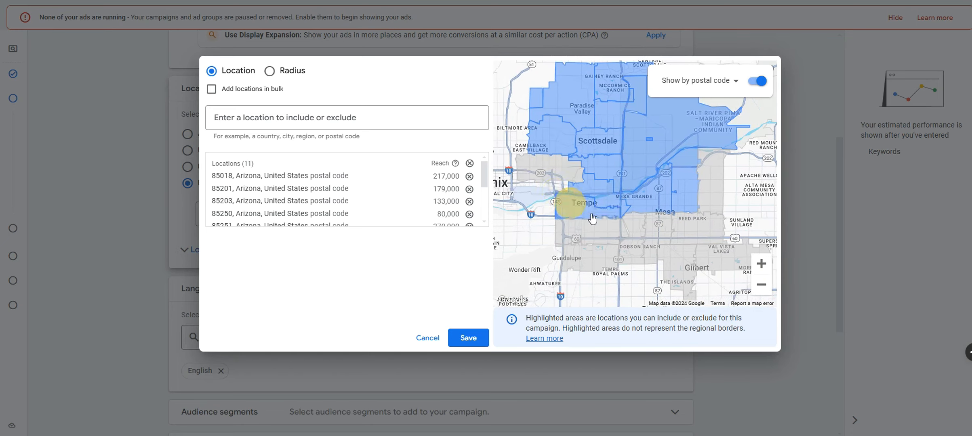
left_click(642, 227)
left_click(600, 220)
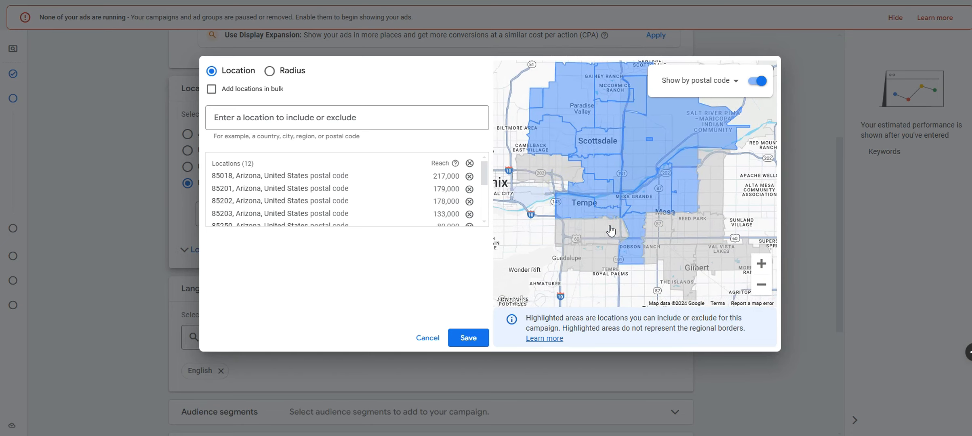
left_click(590, 239)
left_click(556, 218)
left_click(656, 234)
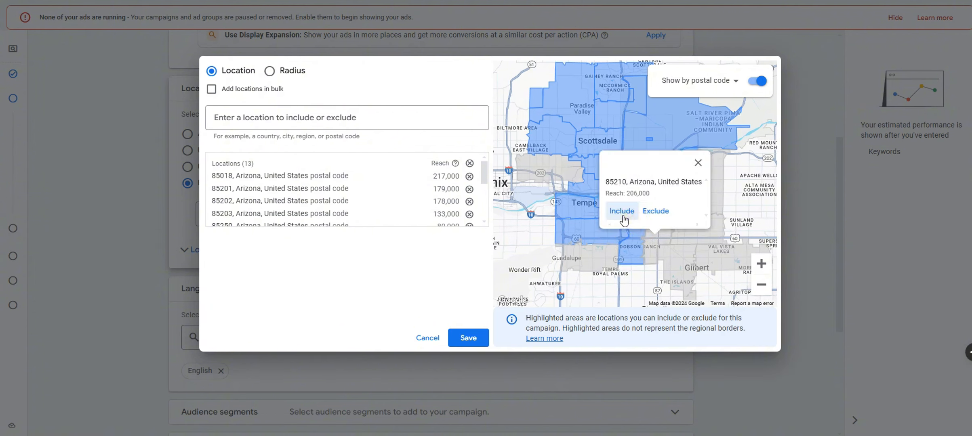
left_click(623, 216)
Include postal code 85204 and another area near Mesa
left_click_drag(646, 223, 615, 251)
left_click(672, 202)
left_click(640, 187)
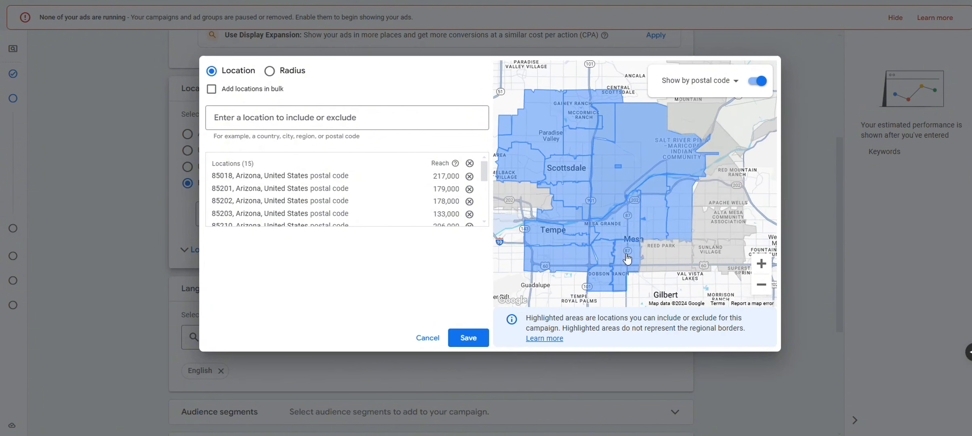
left_click(648, 252)
left_click(623, 233)
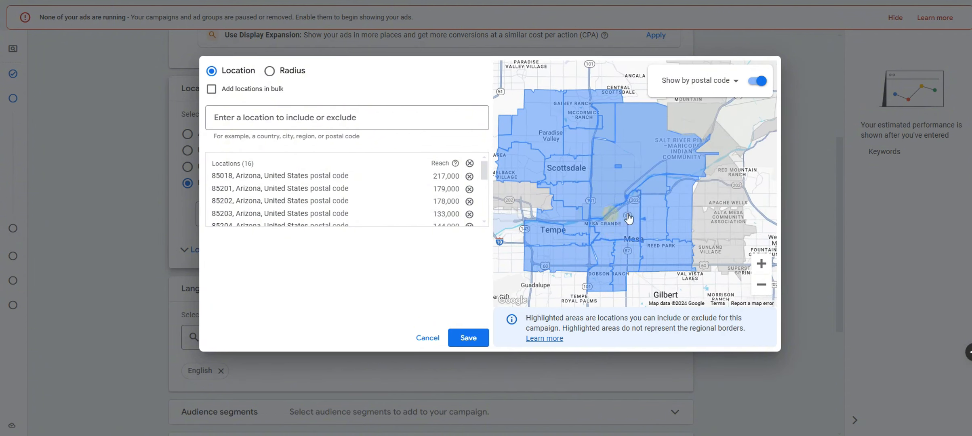
Turn off postal-code boundaries and zoom out to review the 16 targeted areas
left_click(762, 83)
left_click(762, 284)
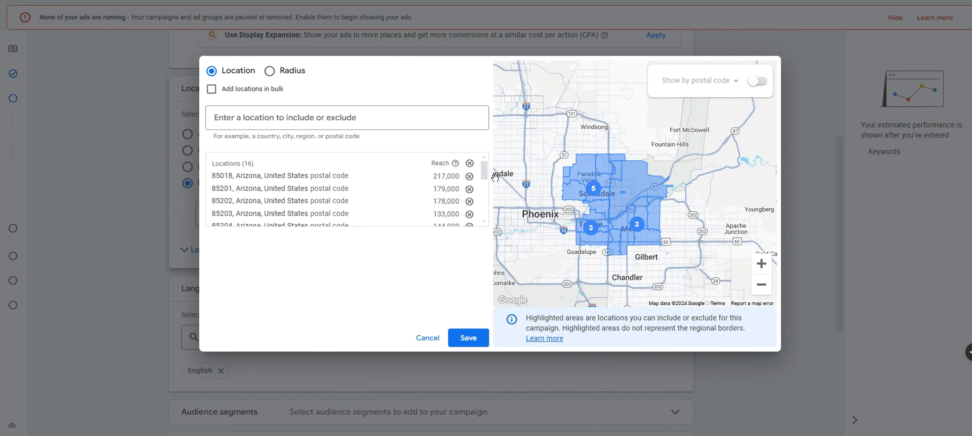
mouse_move(485, 175)
left_mouse_down()
mouse_move(483, 220)
mouse_move(482, 164)
left_mouse_up()
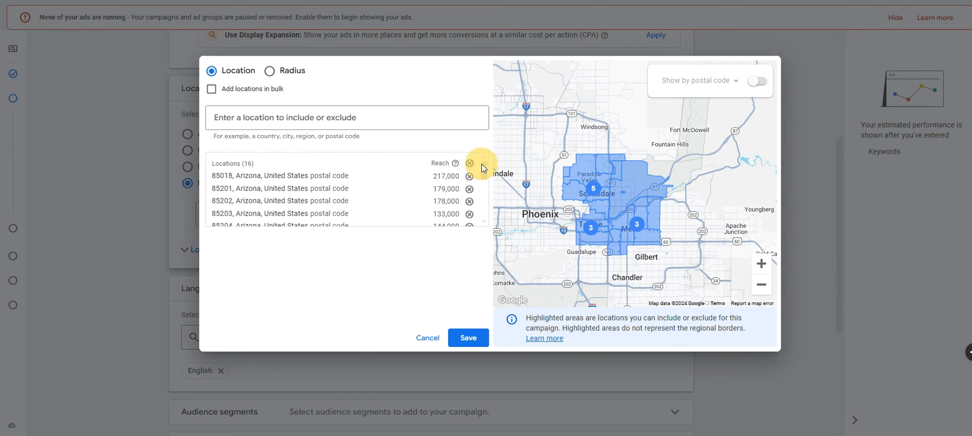
left_click(751, 265)
left_click_drag(676, 258, 688, 240)
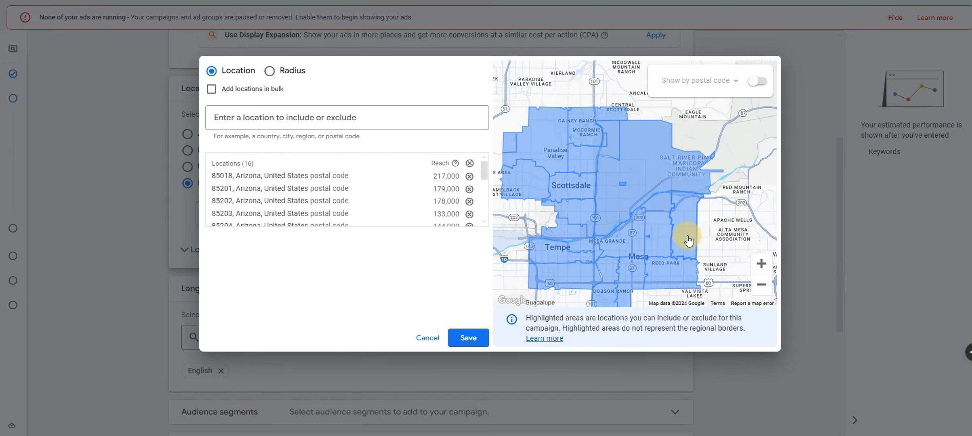
Try a 15-mile radius around Mesa, Arizona, remove it, and save the postal-code locations
left_click(269, 72)
double_click(446, 120)
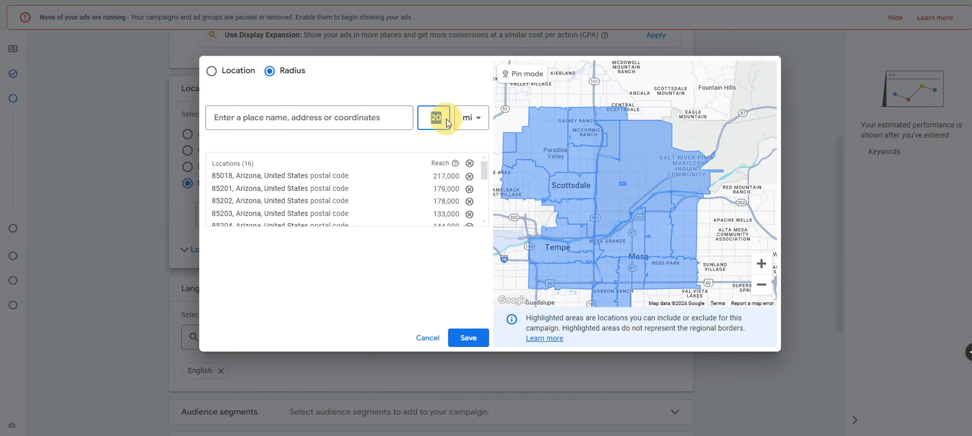
type("15")
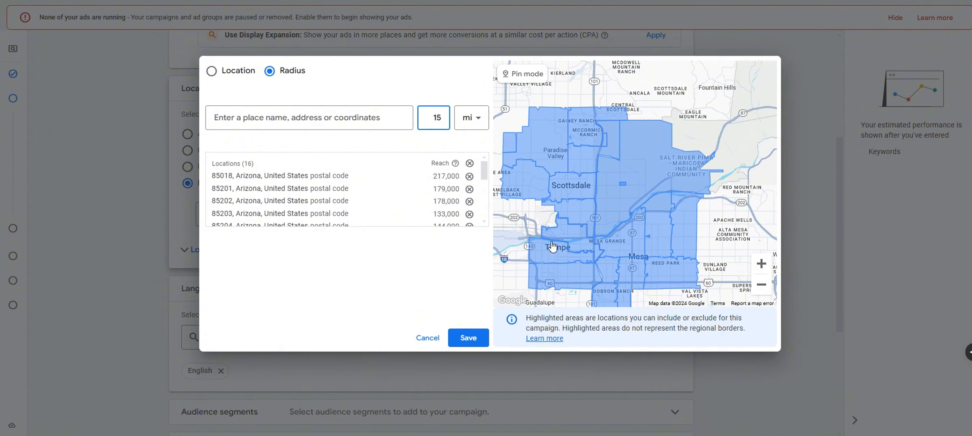
left_click(372, 121)
type("mesa ar")
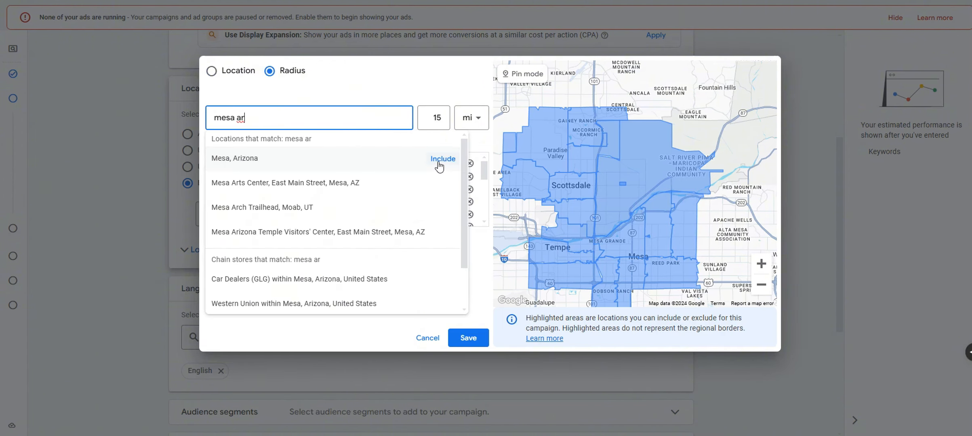
left_click(440, 166)
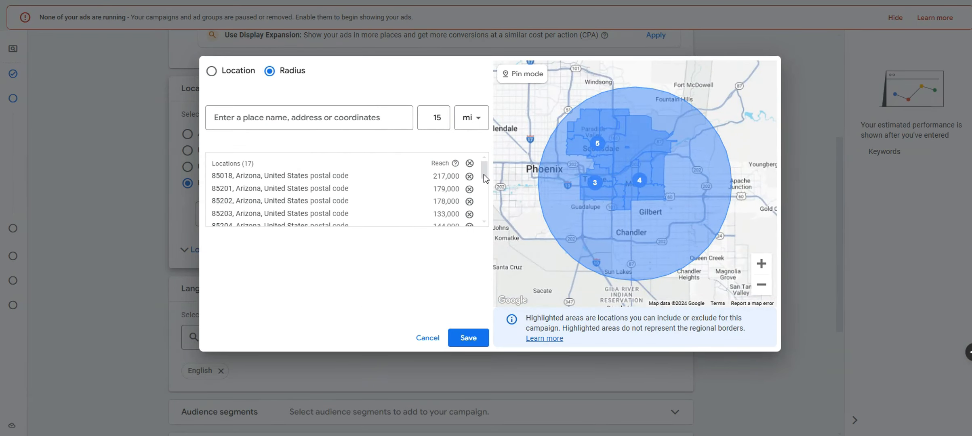
left_click_drag(484, 174, 483, 219)
left_click(469, 215)
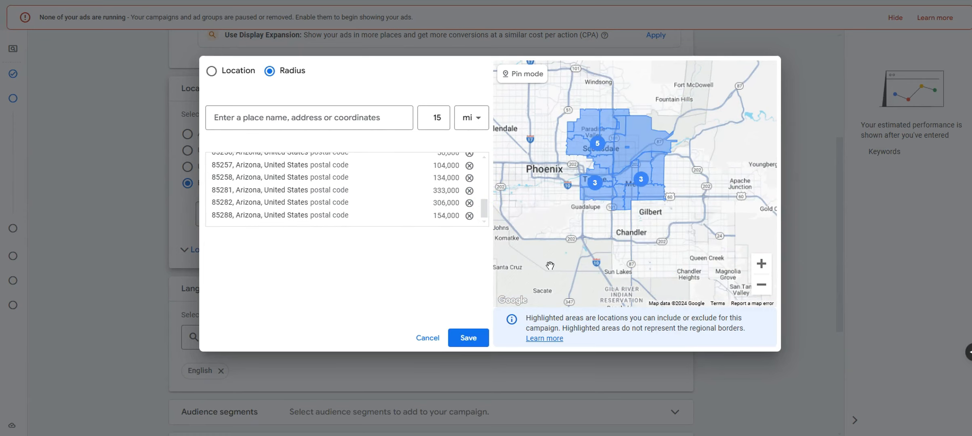
left_click_drag(595, 218, 588, 276)
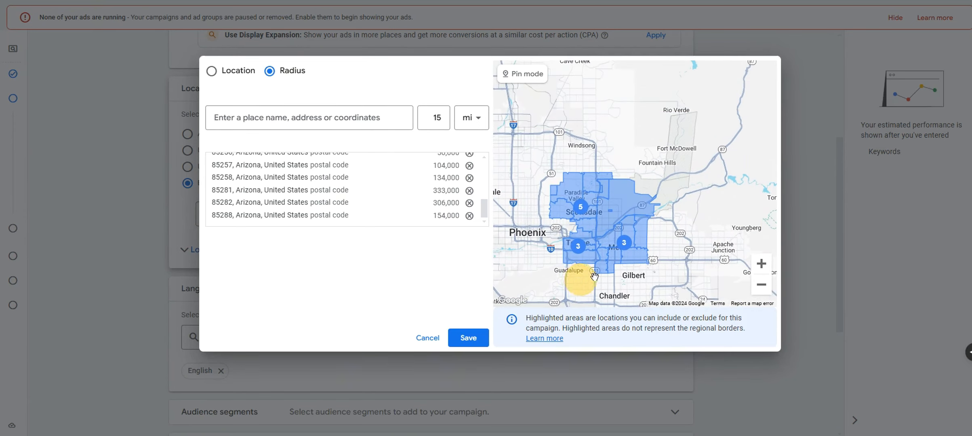
left_click(762, 264)
left_click_drag(700, 241, 743, 196)
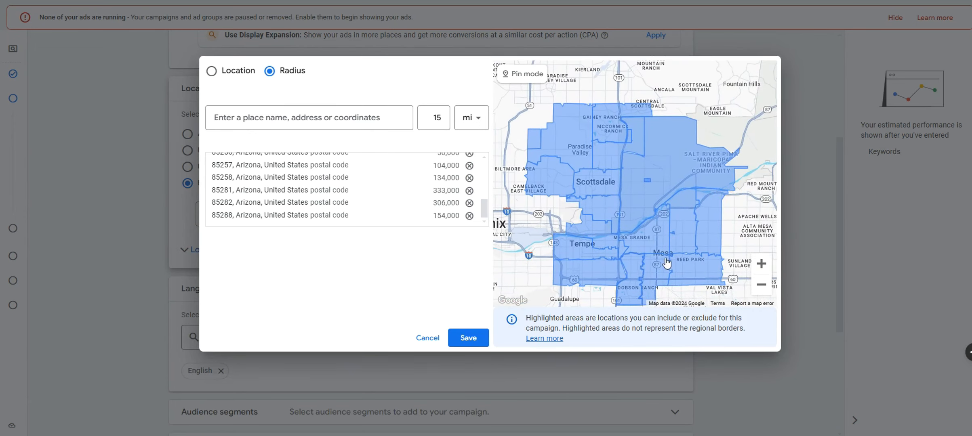
left_click(468, 338)
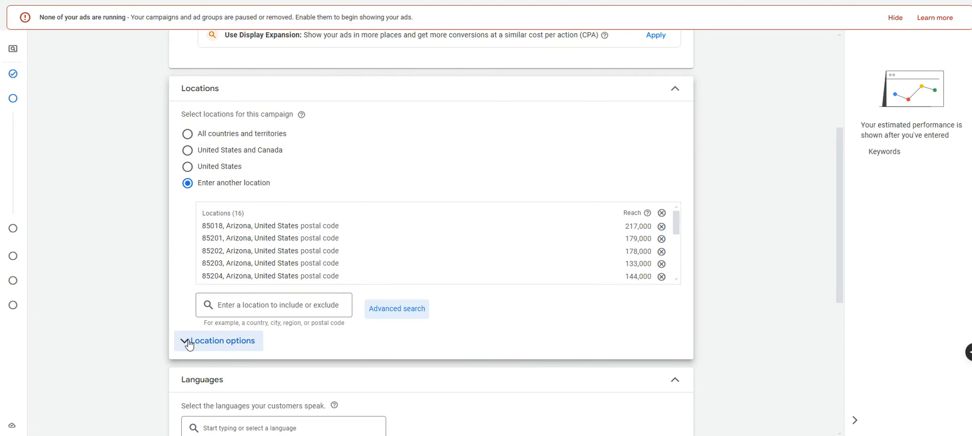
Set the location option to Presence: people in or regularly in the targeted areas
left_click(233, 350)
scroll(246, 392, "down", 1)
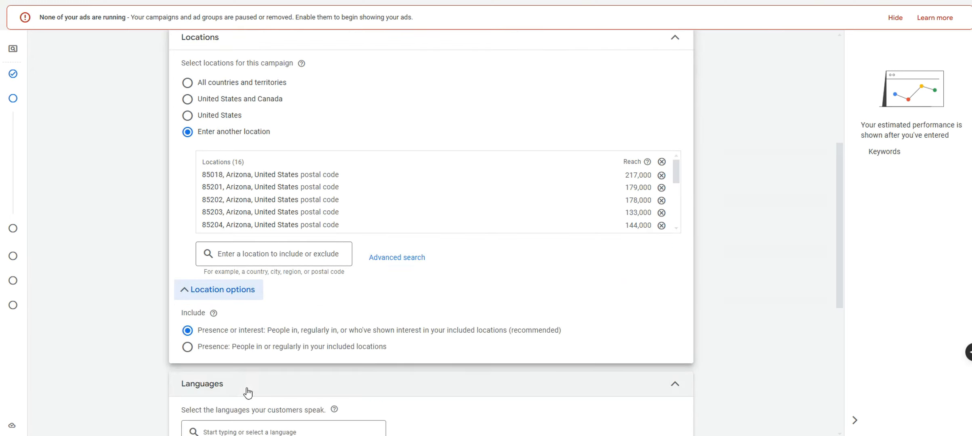
left_click(194, 349)
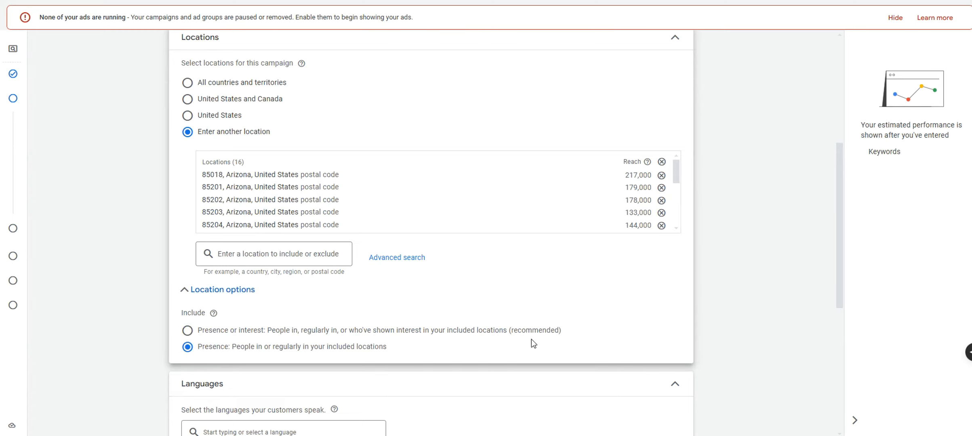
left_click_drag(575, 339, 350, 339)
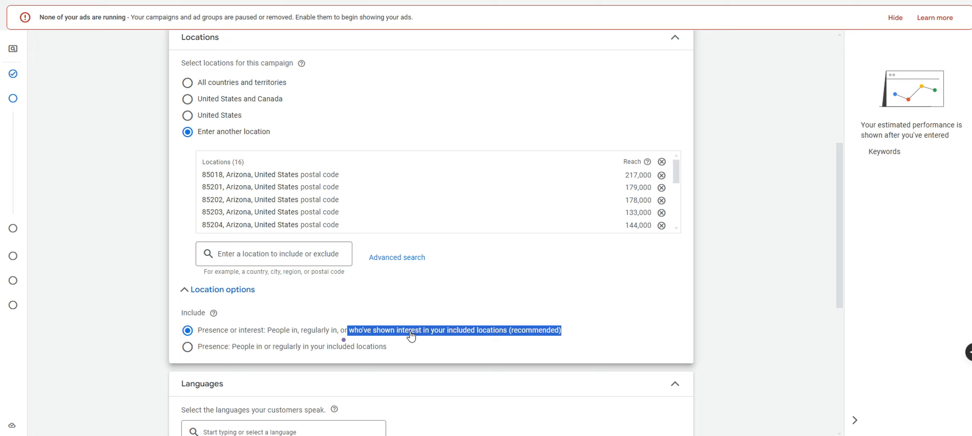
left_click(253, 348)
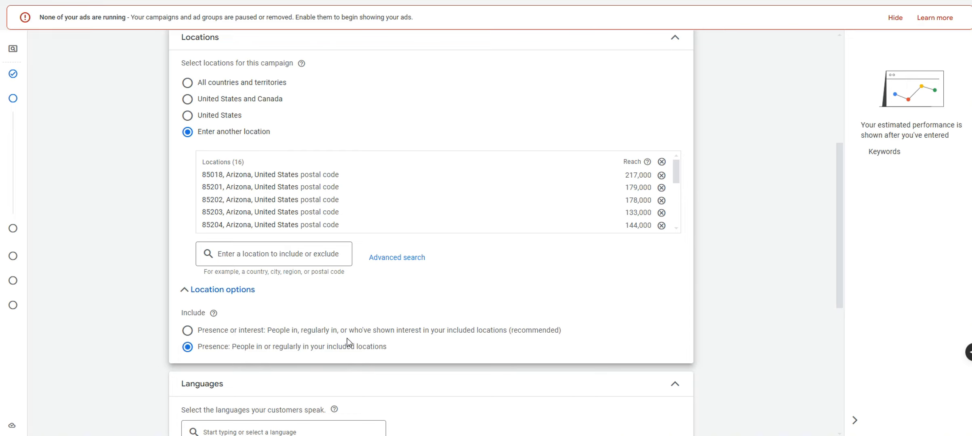
left_click_drag(390, 348, 198, 348)
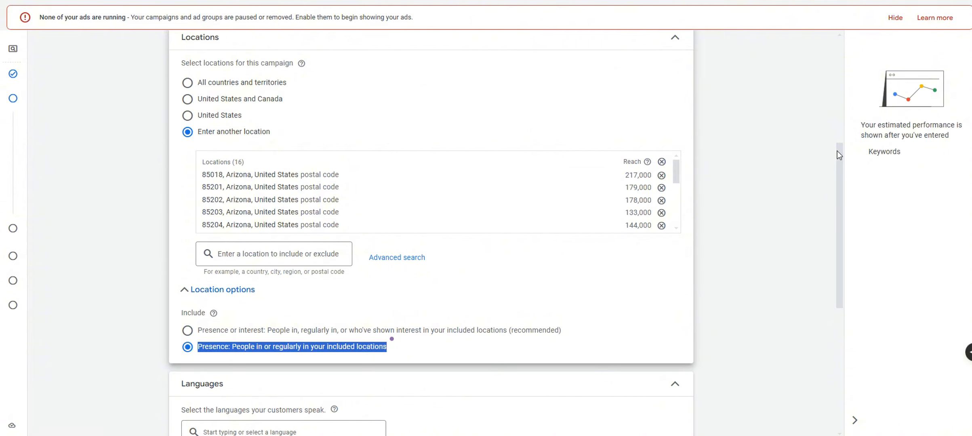
left_click_drag(837, 154, 837, 241)
left_click(376, 215)
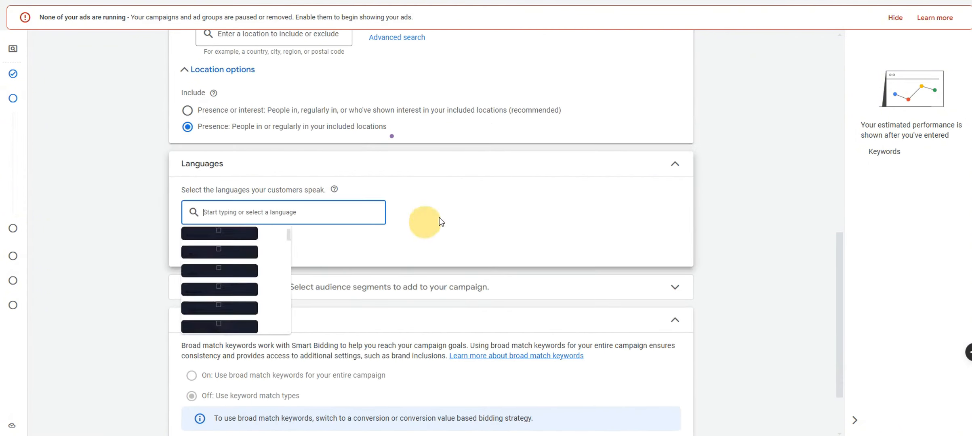
Keep English as the language and collapse the Languages, Audience segments, Broad match keywords and Locations sections
left_click(421, 210)
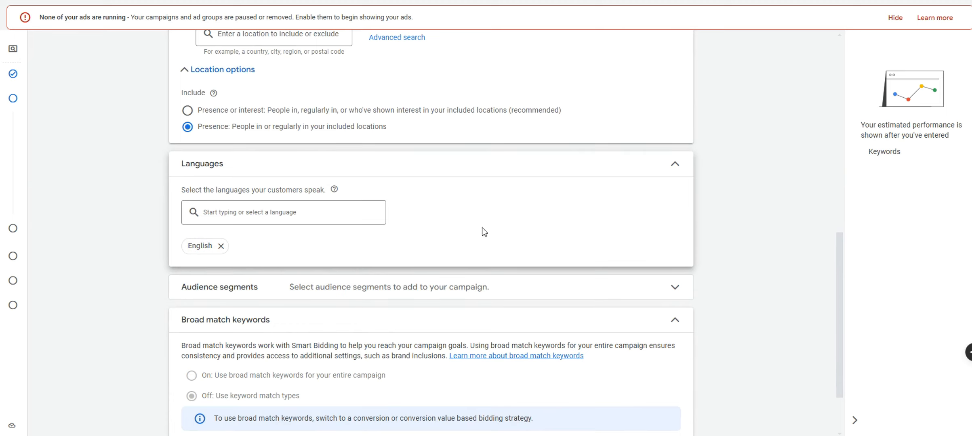
left_click(675, 163)
left_click(661, 208)
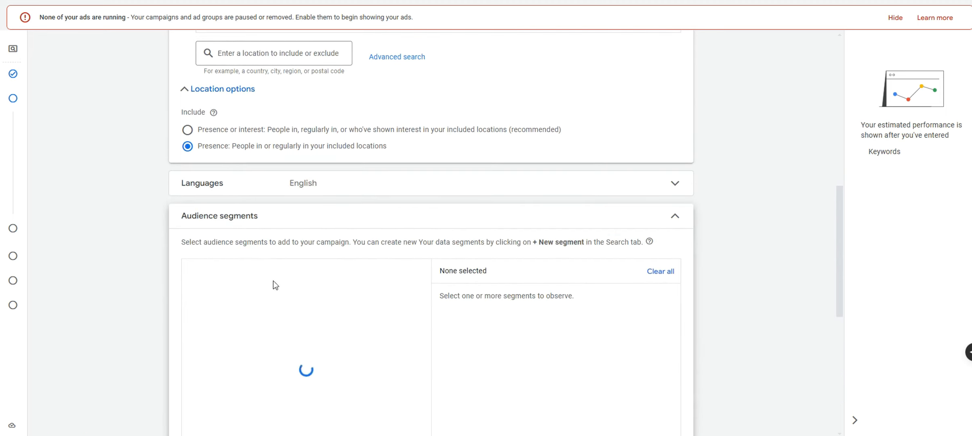
left_click(672, 218)
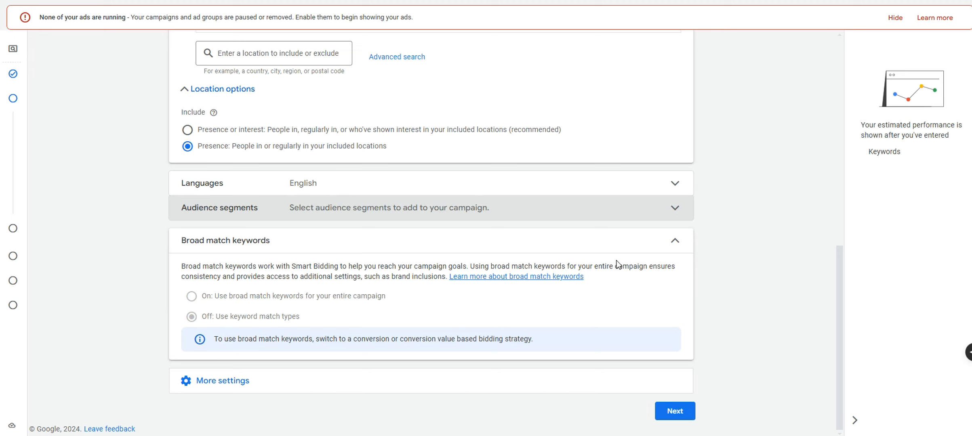
left_click(651, 245)
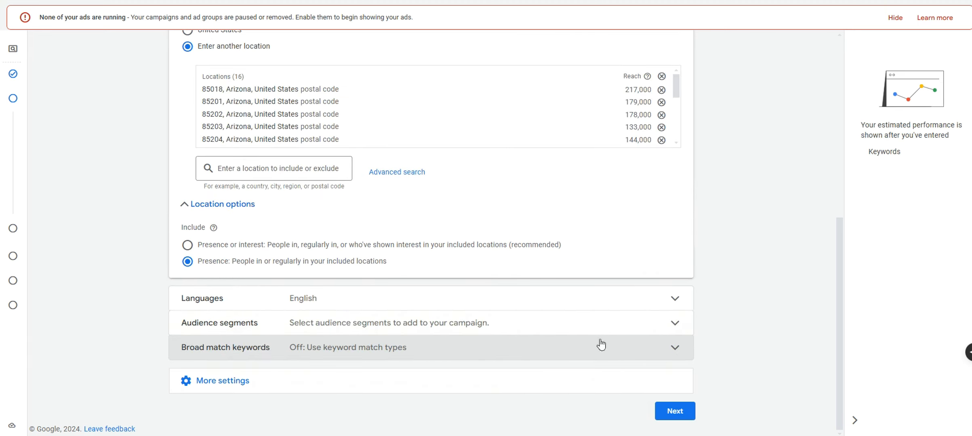
scroll(762, 310, "up", 4)
left_click(727, 156)
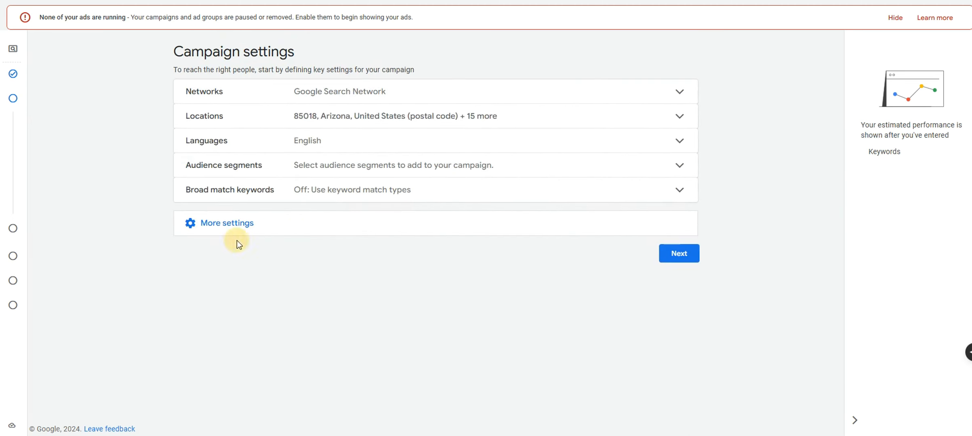
Expand the additional campaign settings and start editing the ad schedule rows
left_click(234, 226)
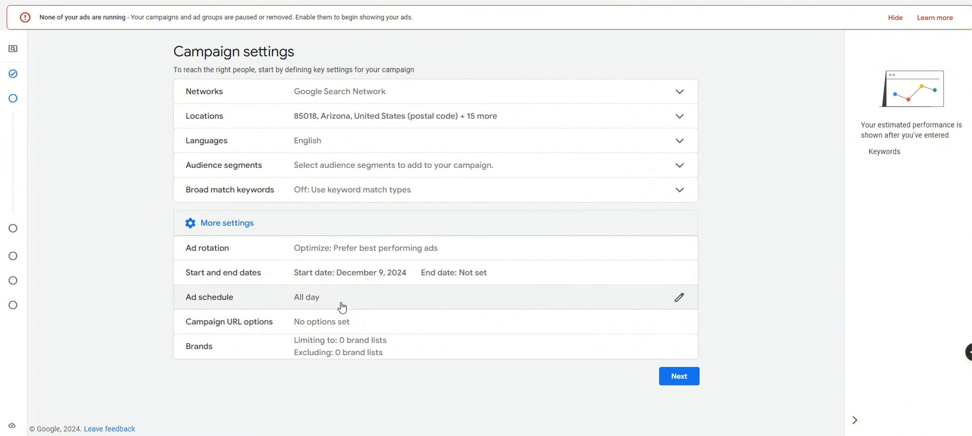
left_click(678, 302)
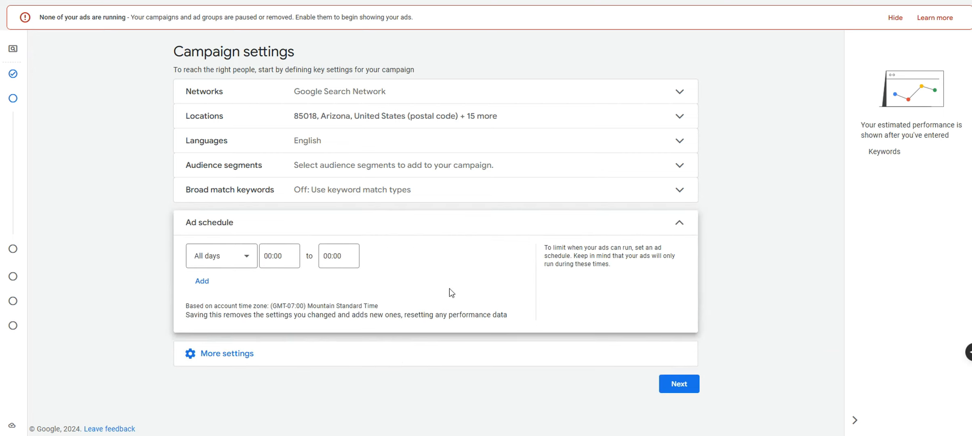
left_click(246, 266)
left_click_drag(267, 181, 262, 153)
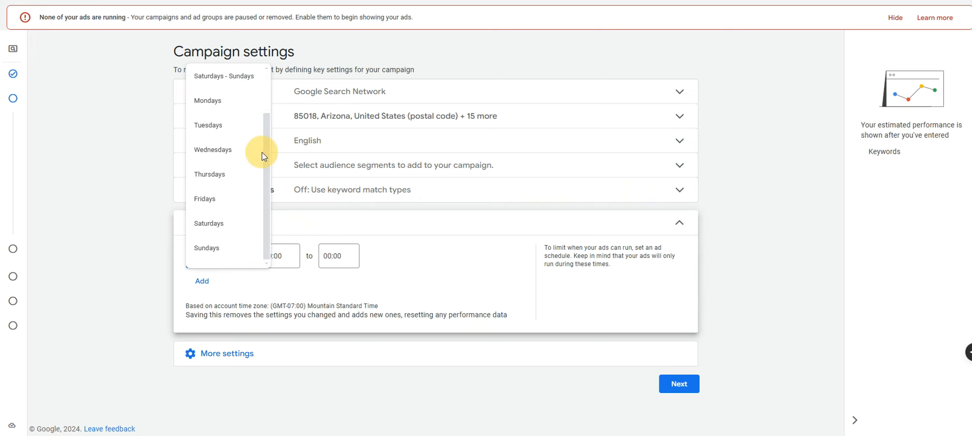
left_click(317, 205)
left_click(204, 281)
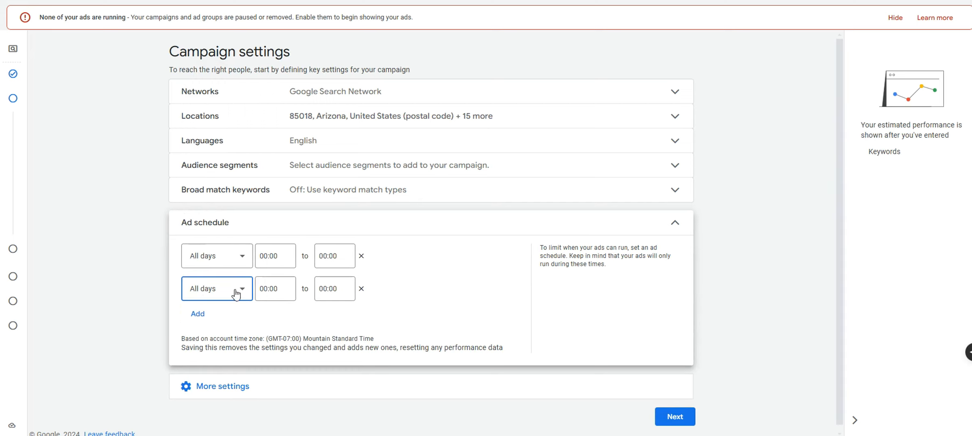
left_click(328, 257)
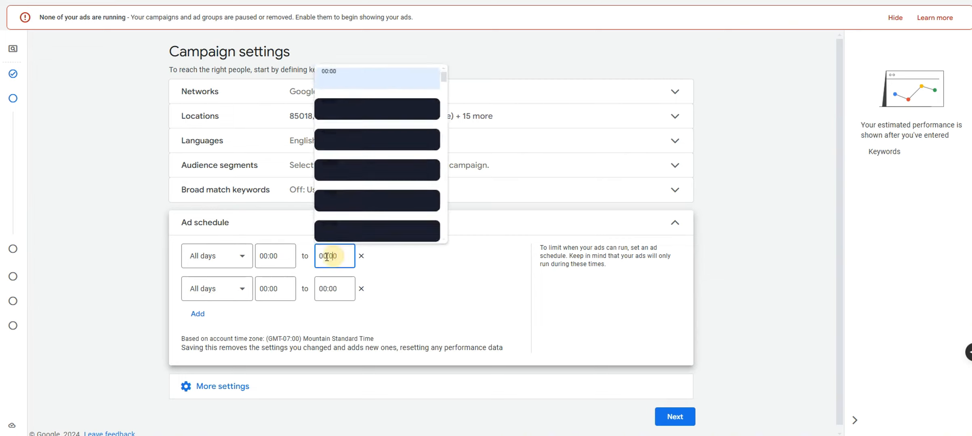
left_click(280, 257)
left_click(323, 288)
left_click(284, 288)
left_click(326, 291)
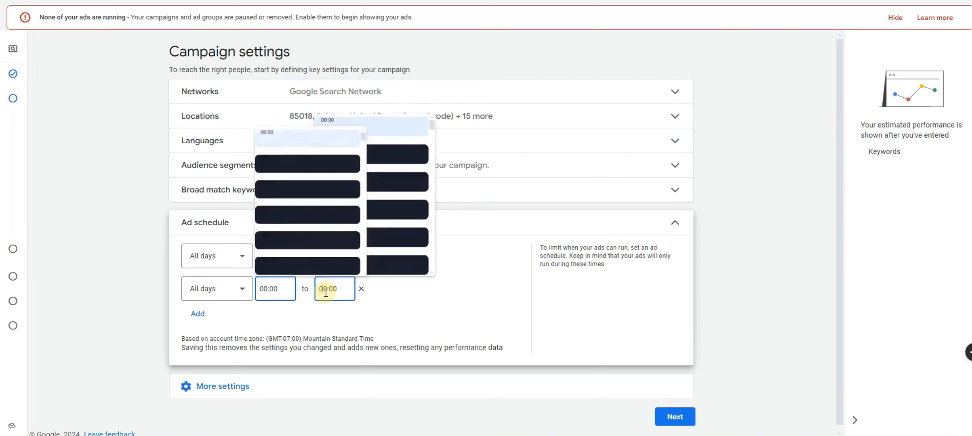
Set the first ad schedule row to Mondays - Fridays starting at 06:00, removing the extra row
left_click(233, 265)
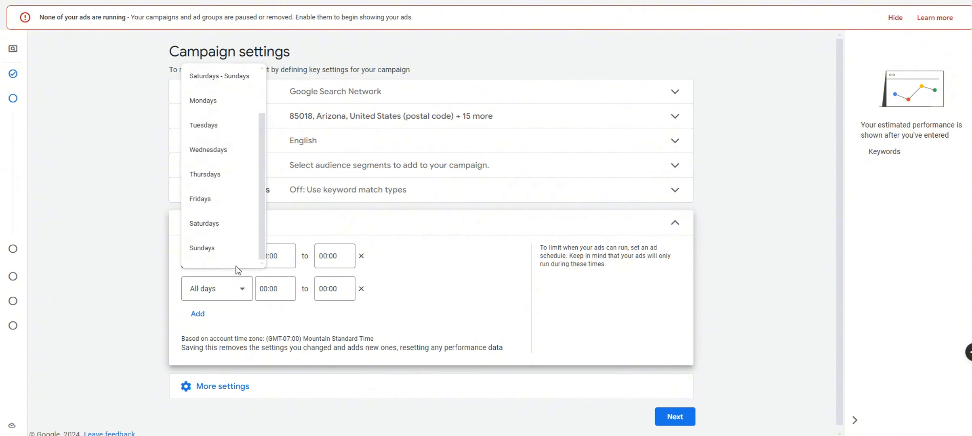
left_click_drag(260, 128, 266, 86)
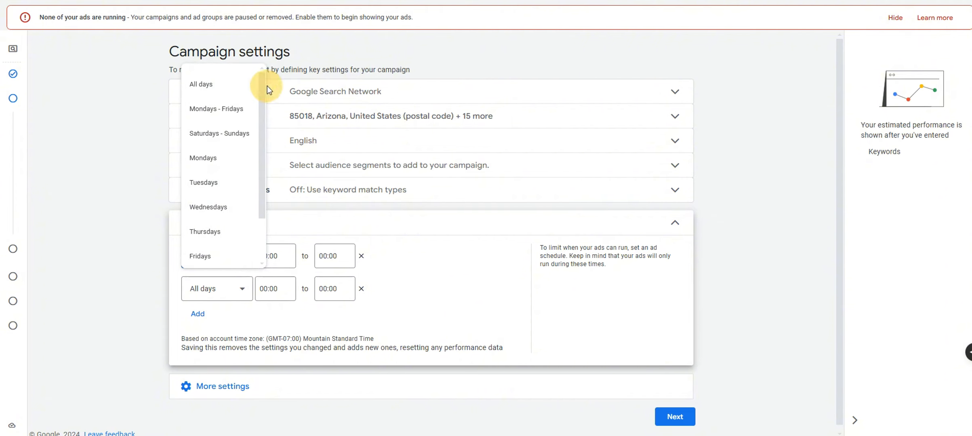
left_click(239, 116)
left_click(362, 289)
left_click(302, 264)
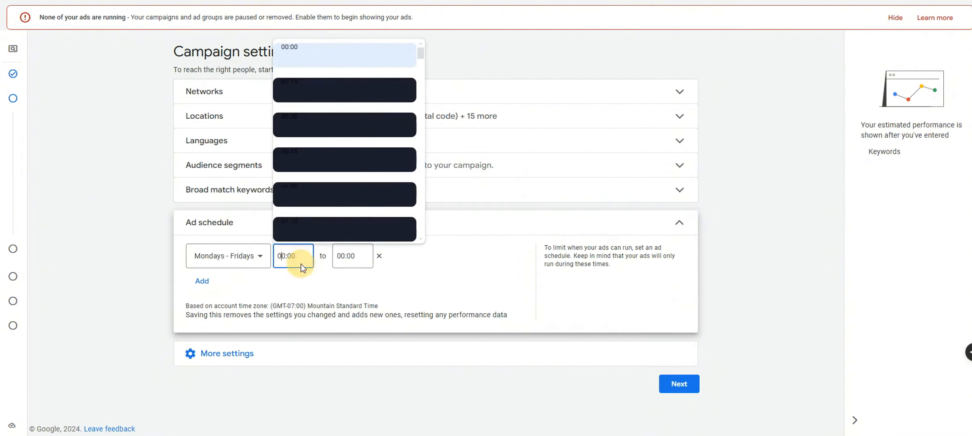
left_click_drag(425, 56, 425, 63)
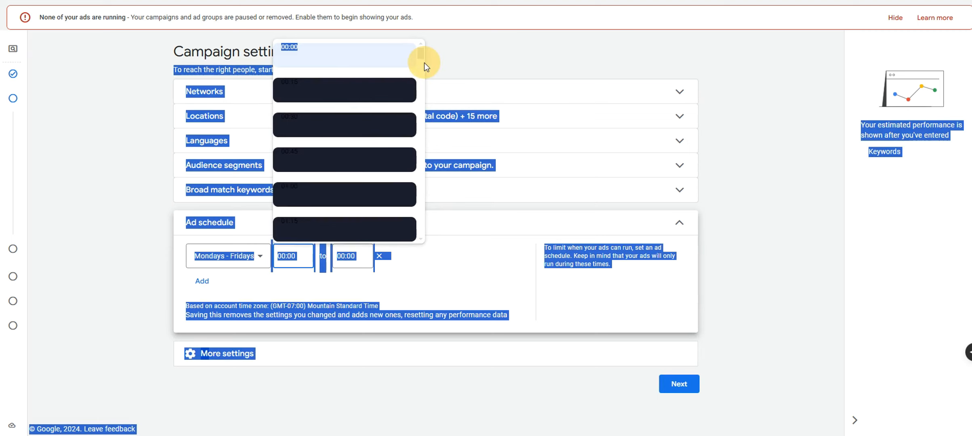
left_click(450, 254)
left_click(299, 256)
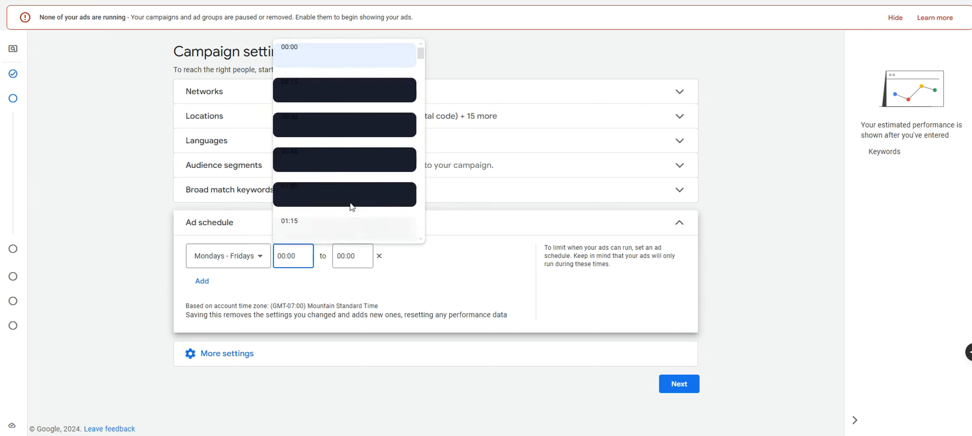
left_click_drag(416, 55, 409, 94)
left_click(358, 90)
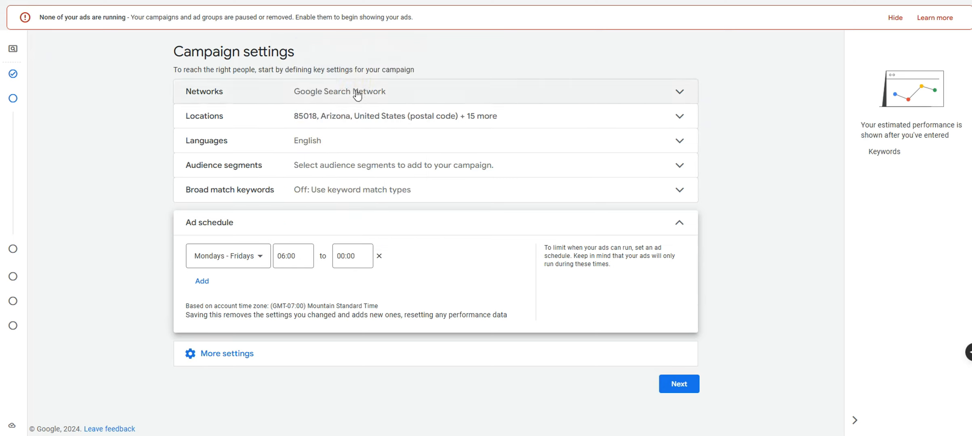
Add a second ad schedule row for Saturdays starting at 06:00
left_click(351, 256)
left_click_drag(480, 60, 467, 248)
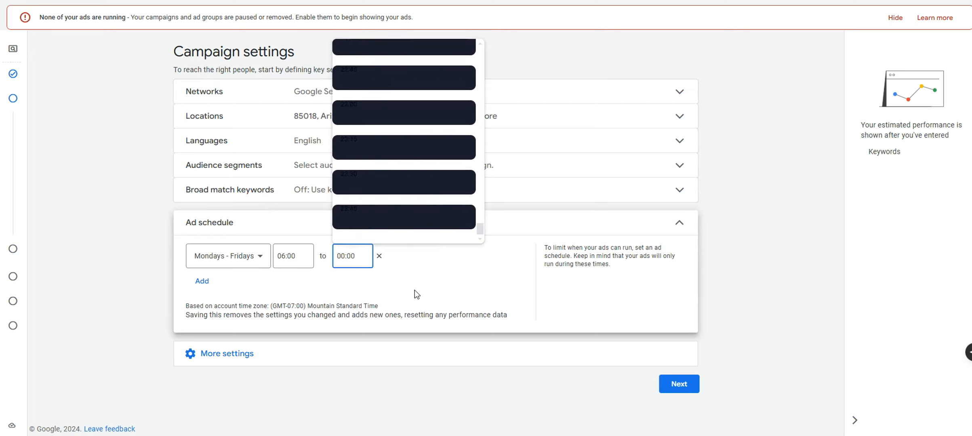
left_click_drag(415, 291, 352, 270)
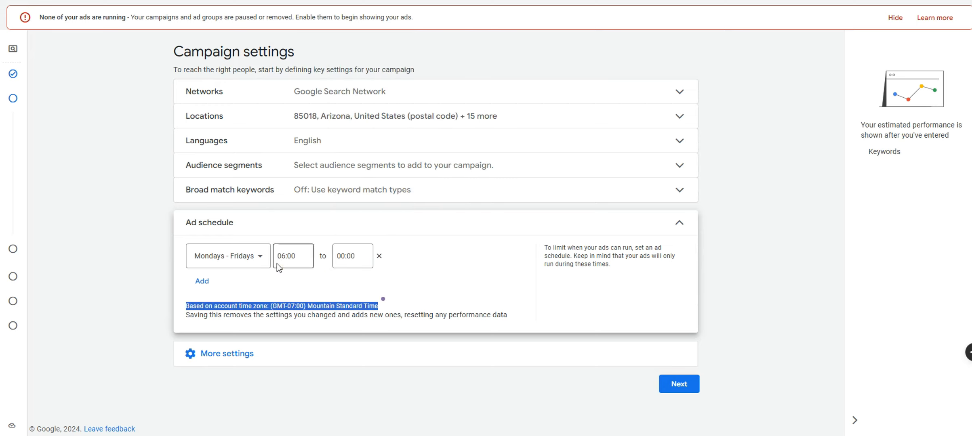
left_click(248, 290)
left_click(205, 282)
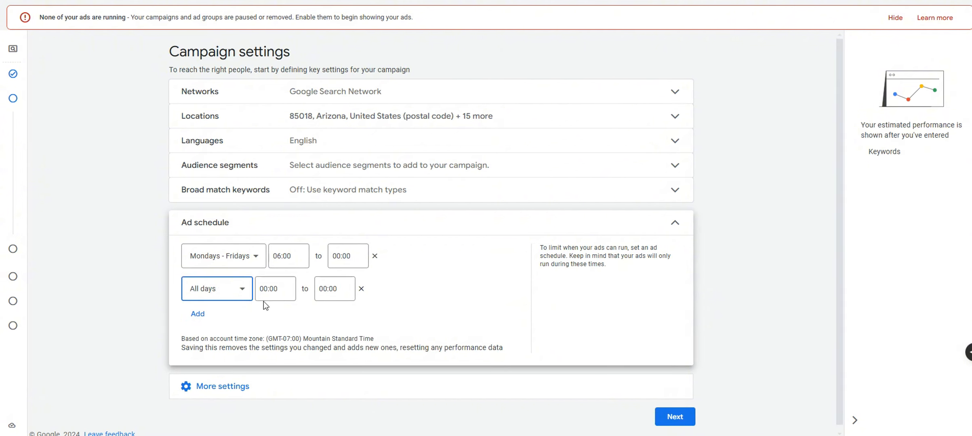
left_click(242, 295)
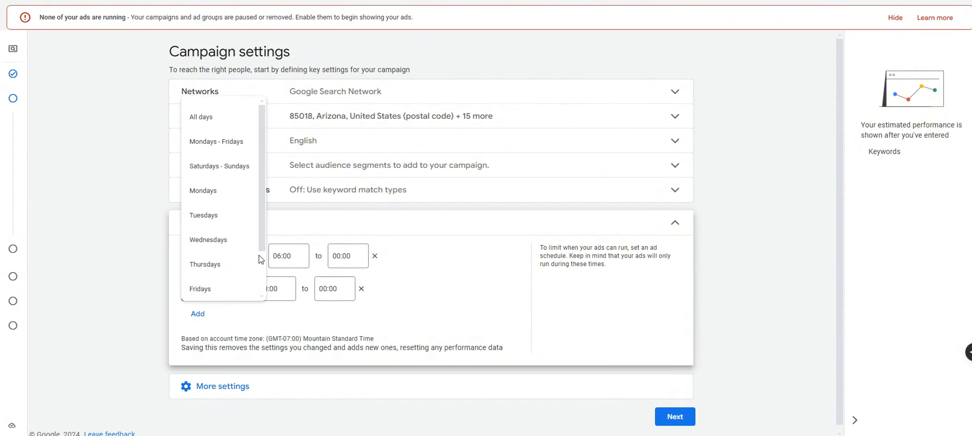
left_click_drag(262, 244, 259, 288)
left_click(238, 284)
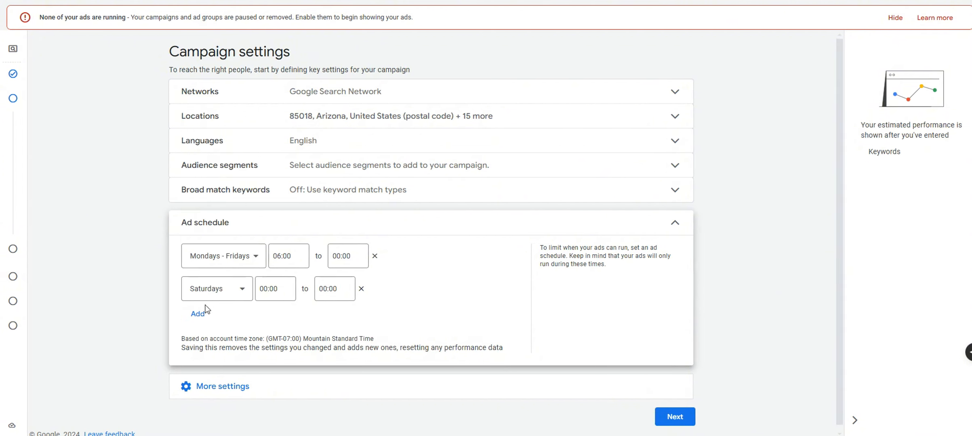
left_click(283, 294)
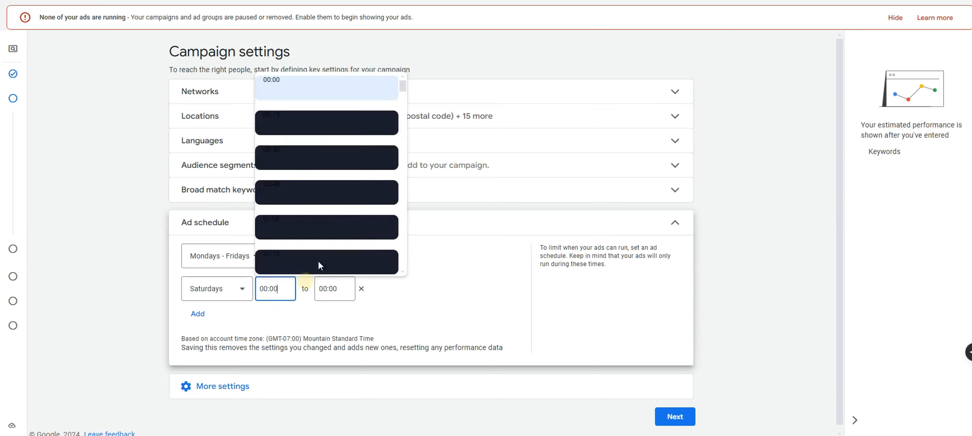
left_click_drag(403, 89, 398, 135)
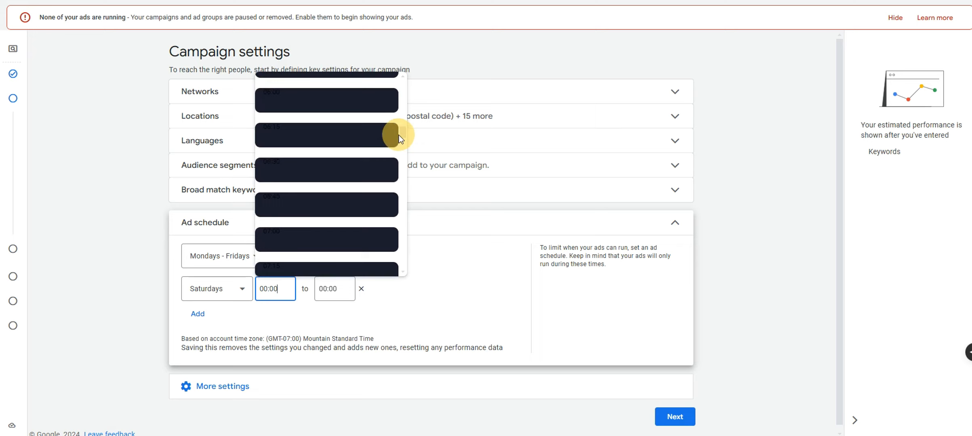
left_click(358, 103)
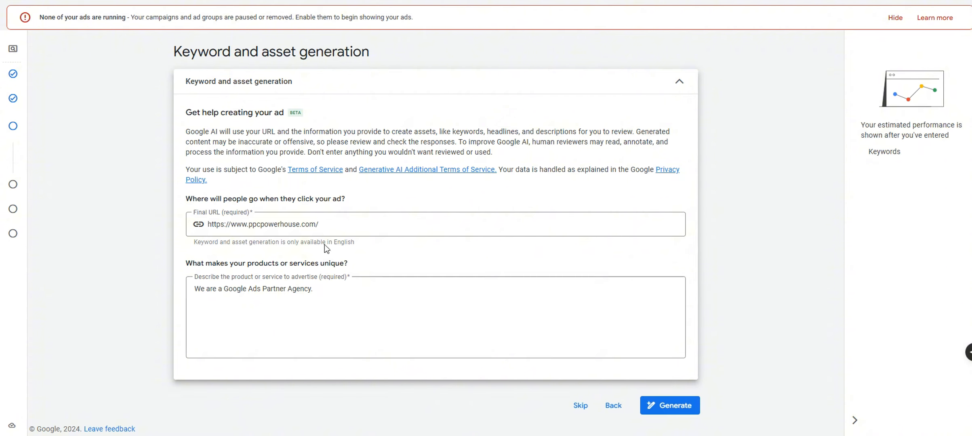
left_click_drag(326, 225, 202, 230)
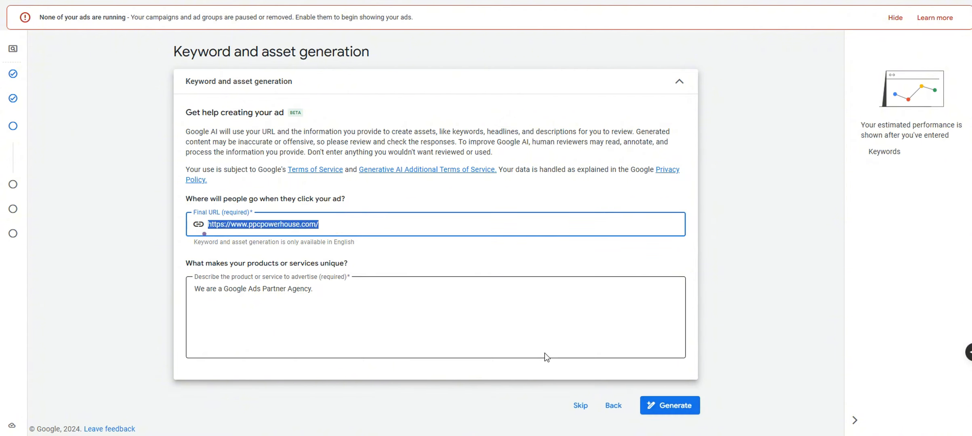
left_click(502, 311)
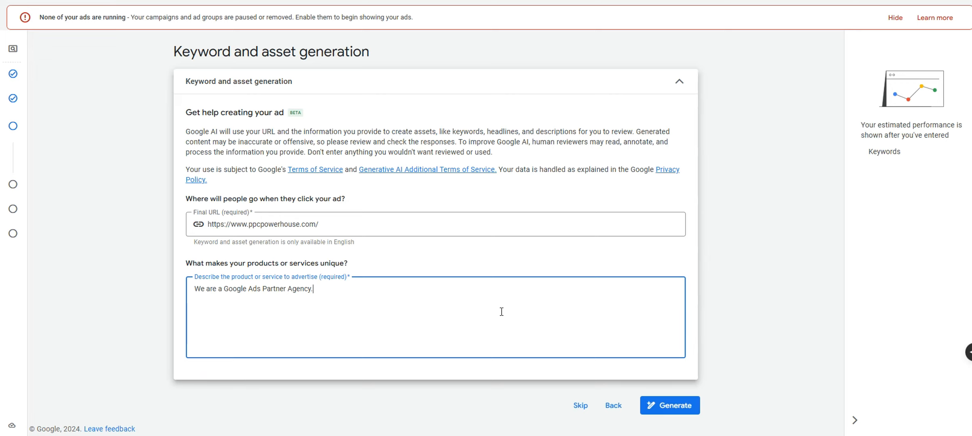
triple_click(333, 225)
left_click(326, 293)
Skip asset generation to reach Keywords and ads, and close the ad-creation help panel
left_click(581, 406)
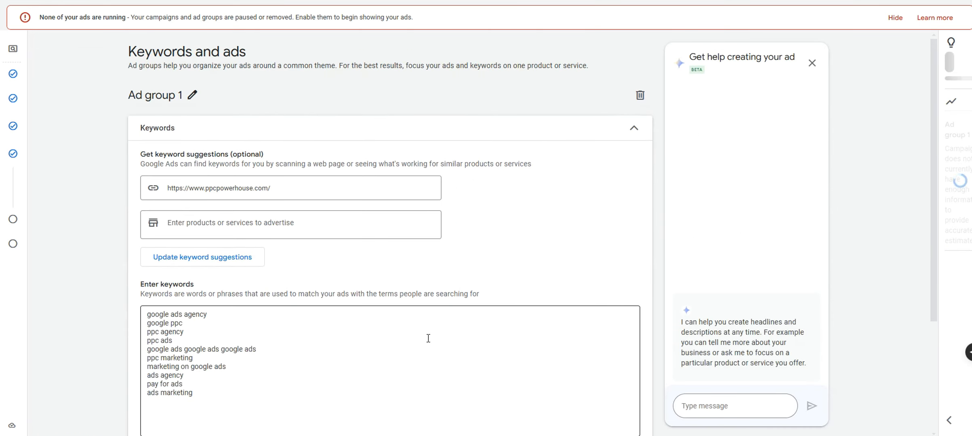
left_click(811, 63)
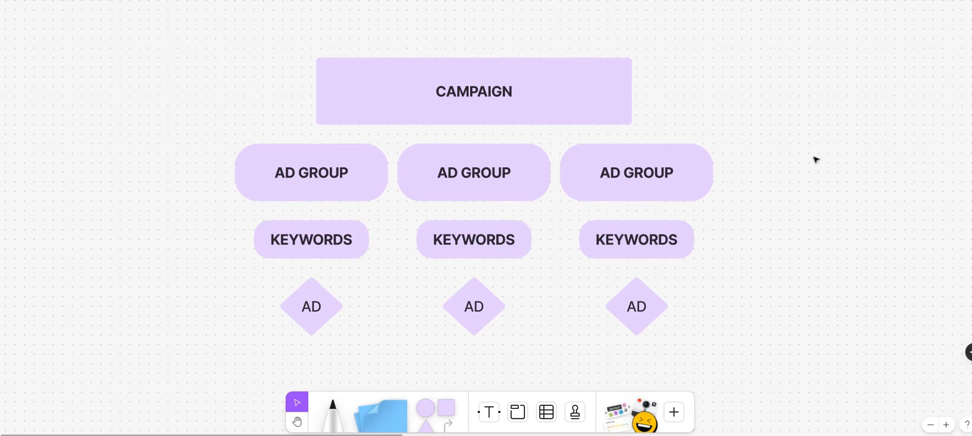
left_click(582, 96)
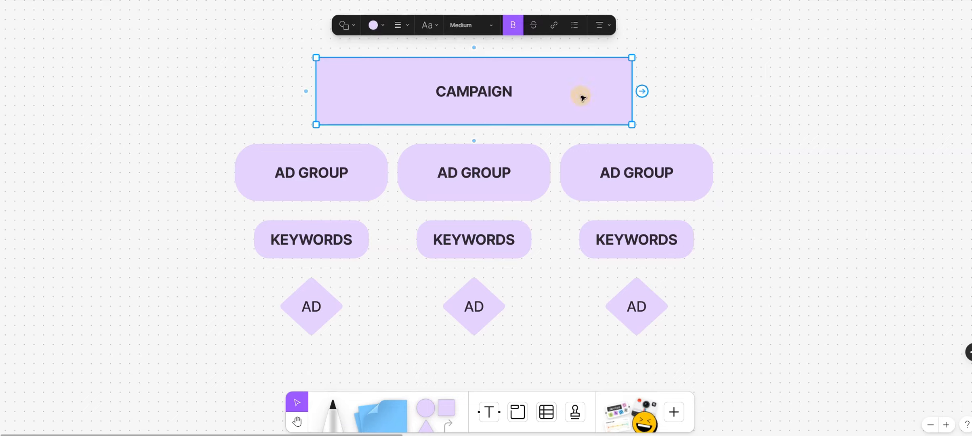
left_click_drag(174, 159, 773, 170)
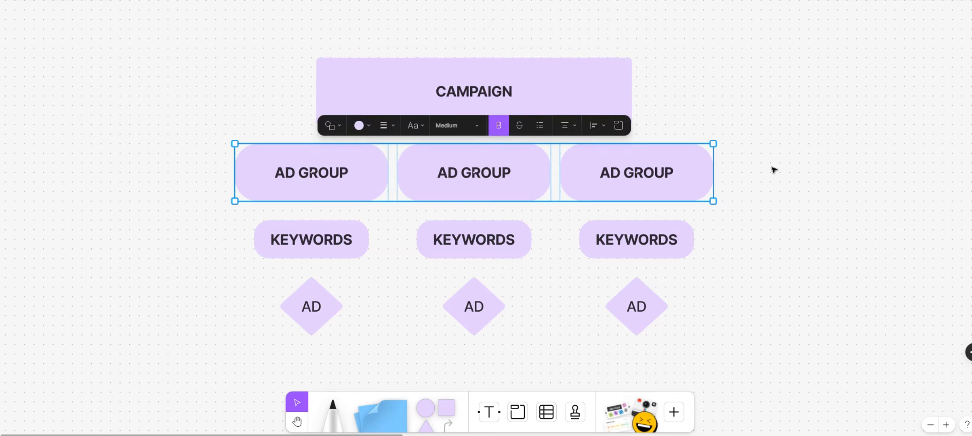
left_click(773, 170)
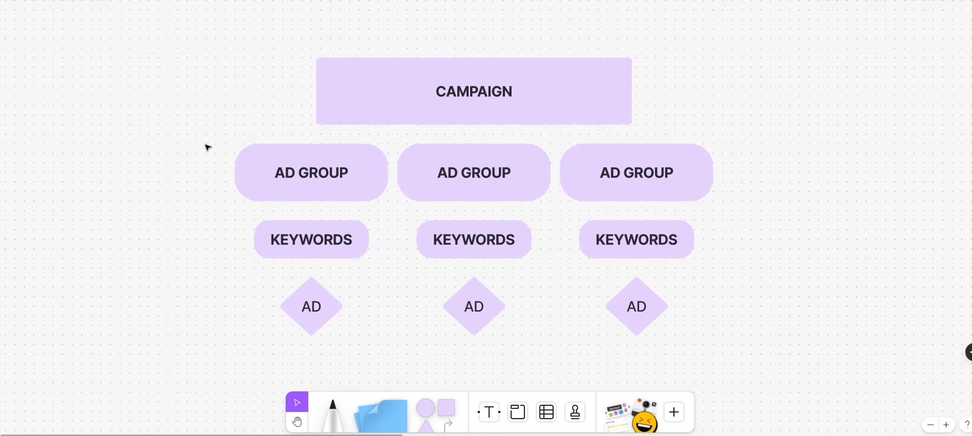
left_click_drag(207, 153, 350, 334)
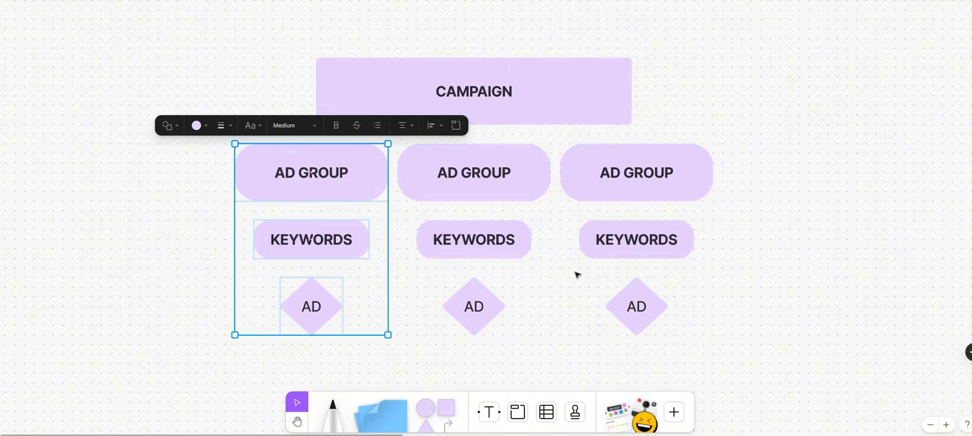
left_click(708, 275)
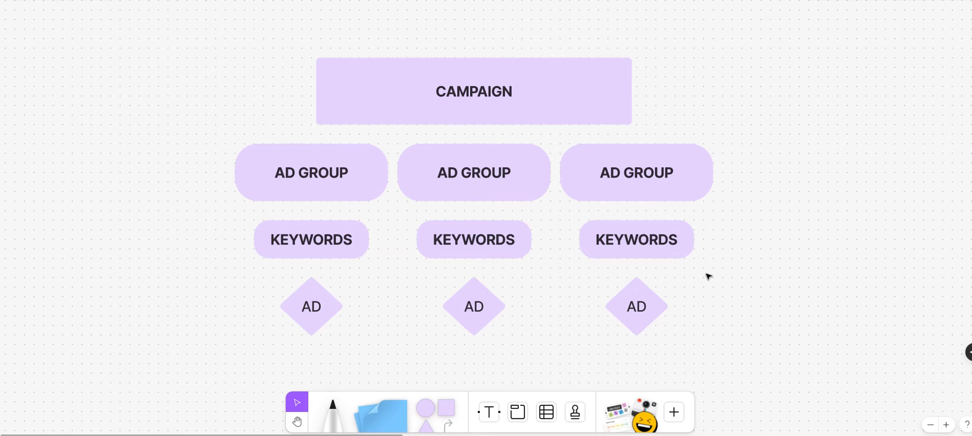
Pan the FigJam canvas to the ROOFING CAMPAIGN diagram and select its top box
left_click_drag(757, 239, 397, 227)
left_click_drag(541, 234, 190, 246)
left_click_drag(599, 300, 573, 303)
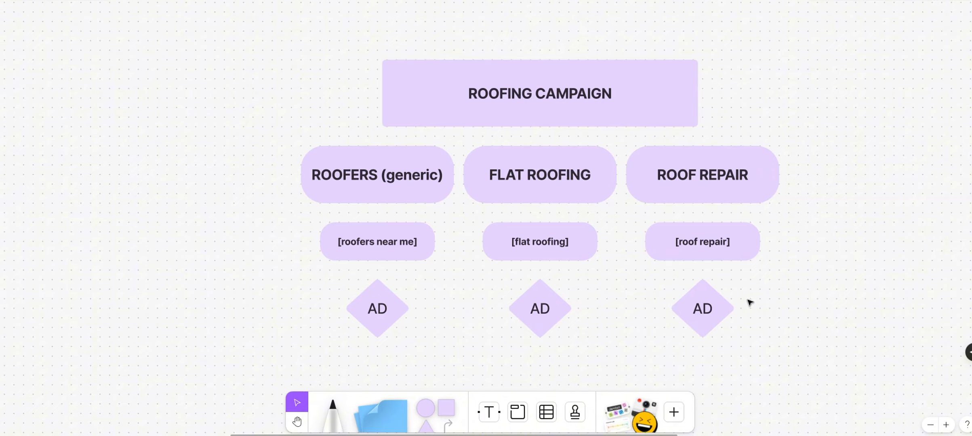
left_click(602, 105)
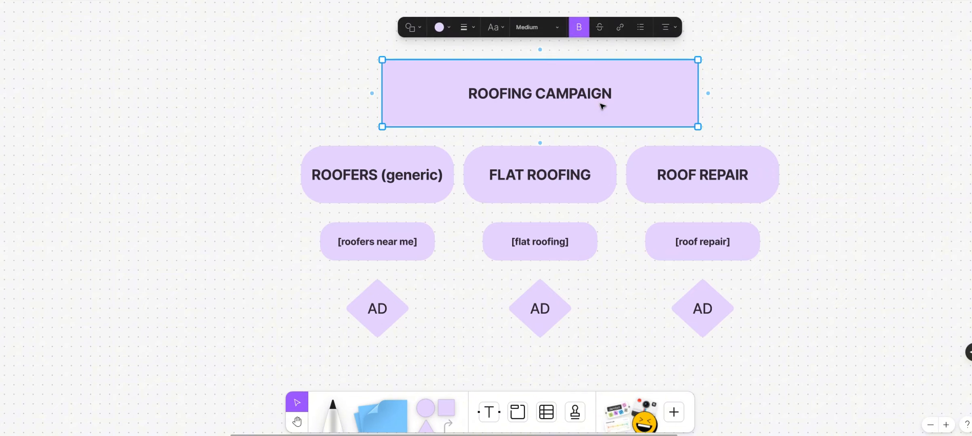
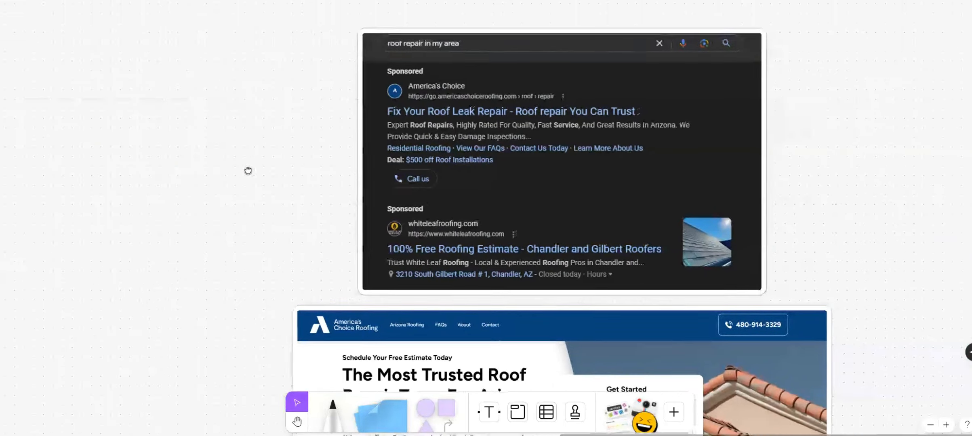
Review the Google search ads screenshot and the America's Choice Roofing website screenshot in FigJam
left_click(439, 144)
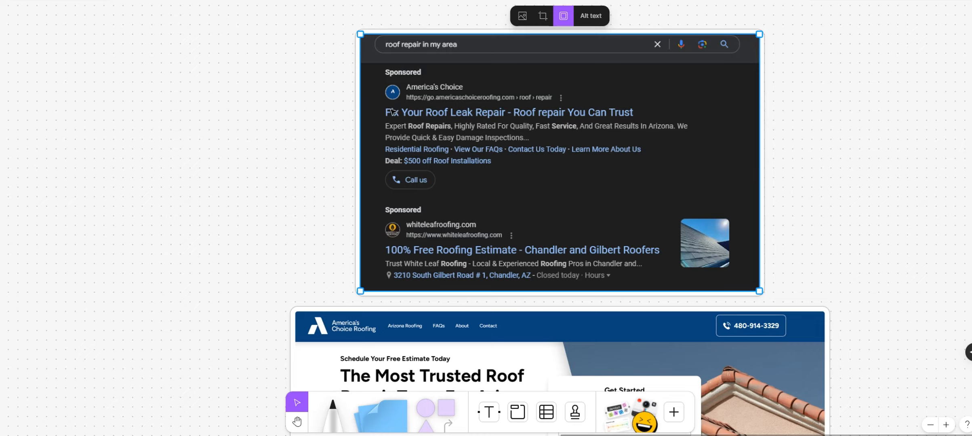
left_click(489, 111)
left_click_drag(797, 290, 788, 65)
left_click(683, 146)
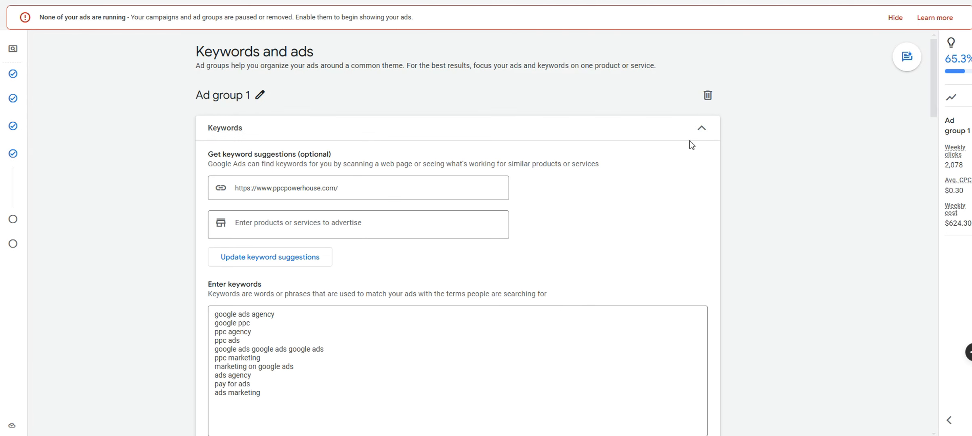
Rename Ad group 1 to 'Leaf Removal'
left_click(260, 95)
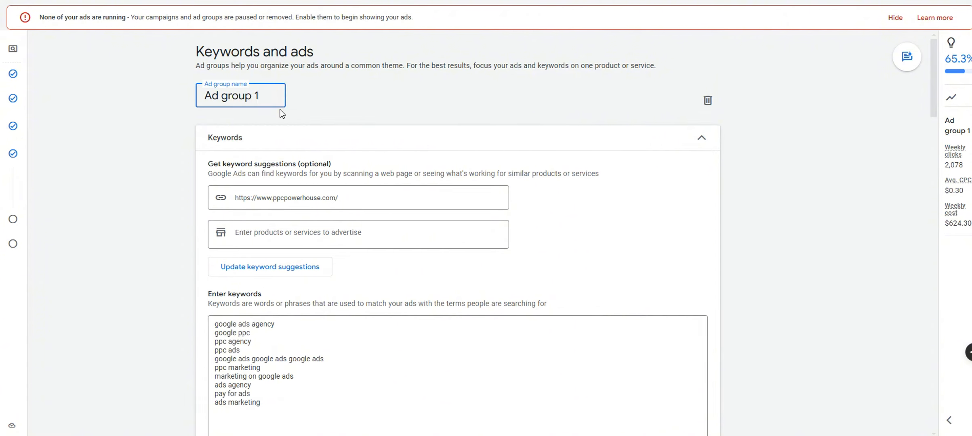
key("ctrl+a")
type("Leaf R")
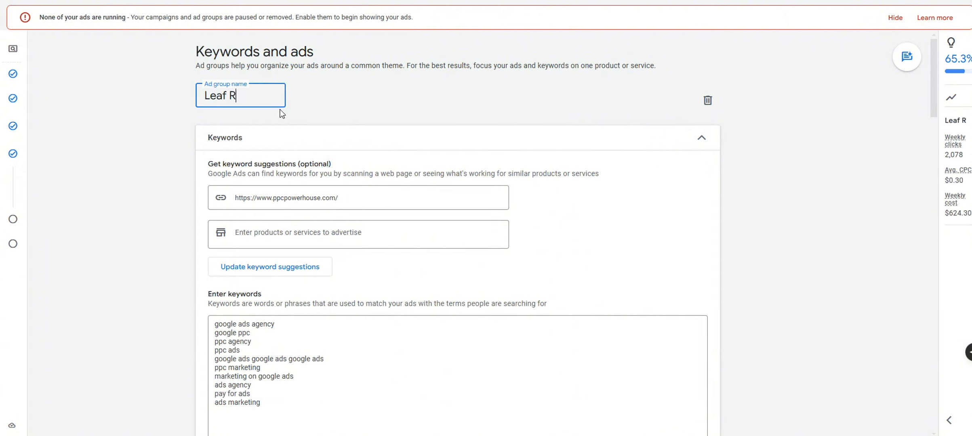
type("emoval")
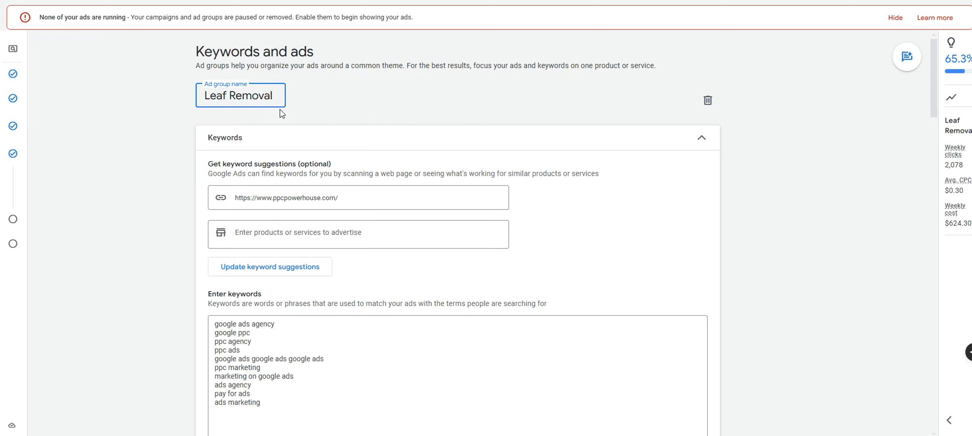
left_click(363, 126)
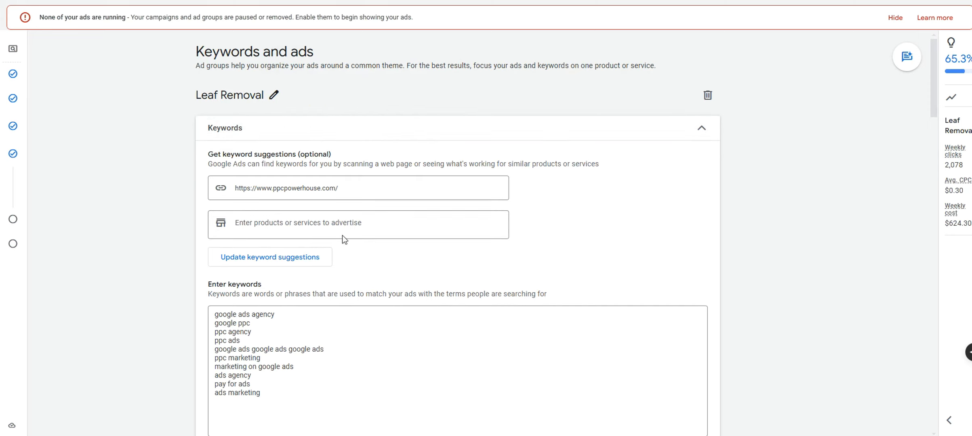
Delete all the old PPC keywords from the keyword box, then return to the products or services field
left_click_drag(298, 393, 201, 304)
key("BackSpace")
left_click(331, 189)
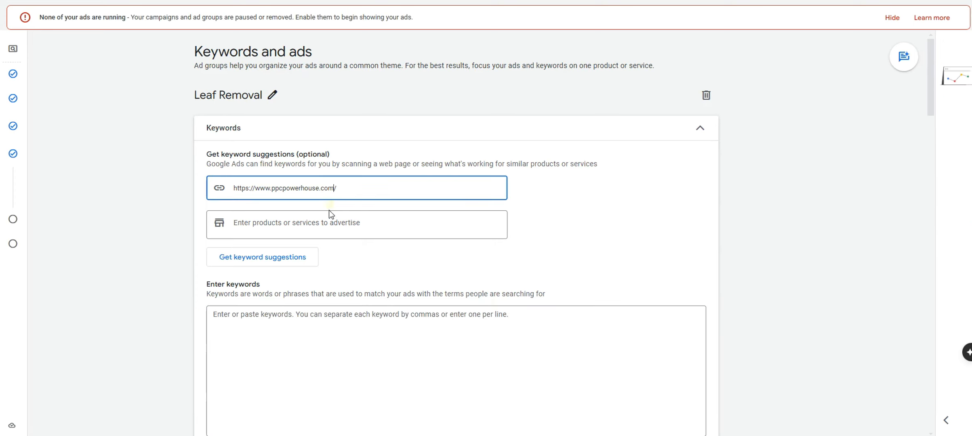
left_click(329, 217)
left_click(291, 316)
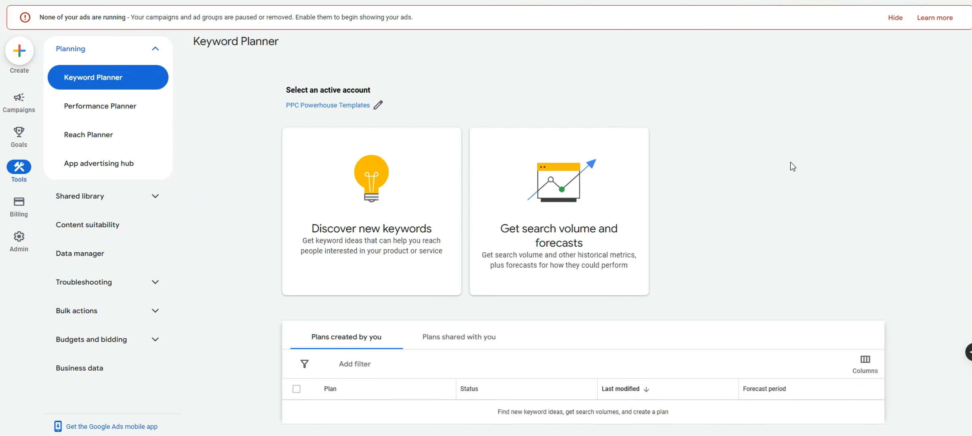
left_click_drag(279, 42, 196, 40)
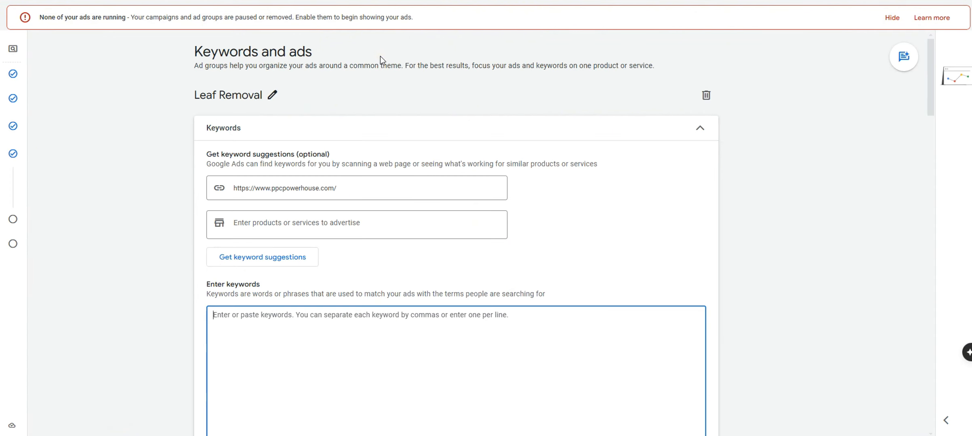
left_click(11, 189)
left_click(382, 226)
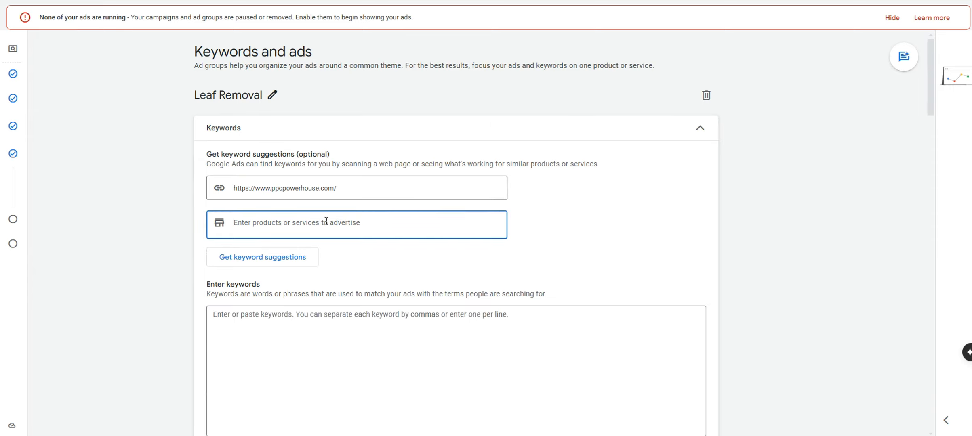
Add 'leaf removal' and 'leaf cleanup' as products or services and generate keyword suggestions
scroll(342, 197, "down", 5)
scroll(349, 196, "up", 4)
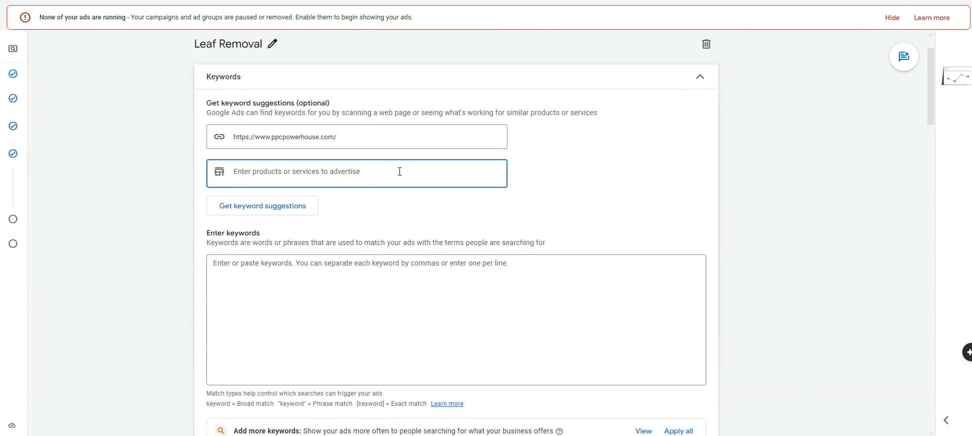
type("leaf removal")
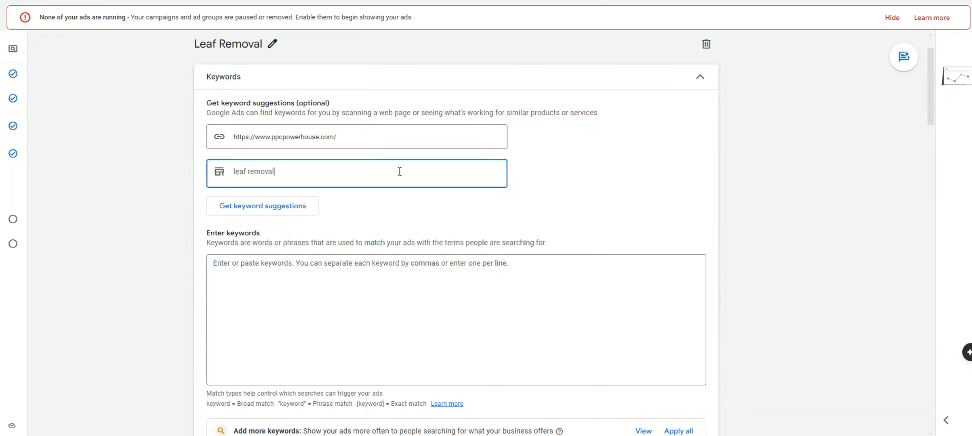
key("Return")
left_click(418, 174)
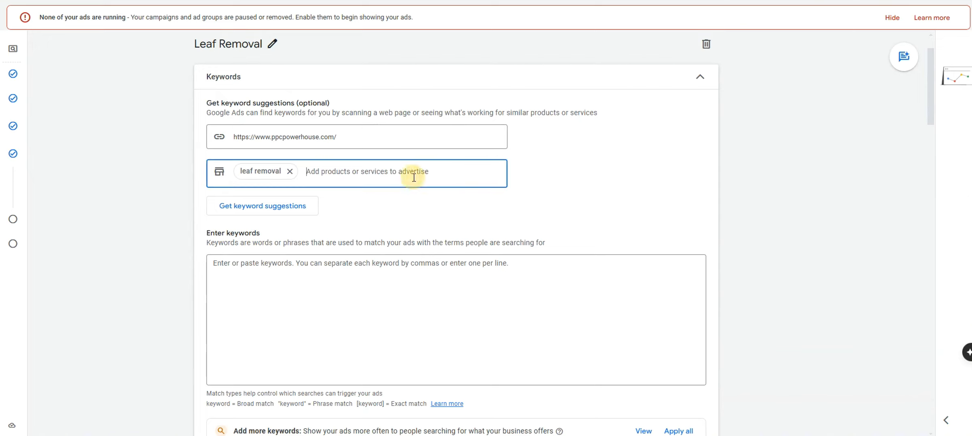
type("leaf cleanup")
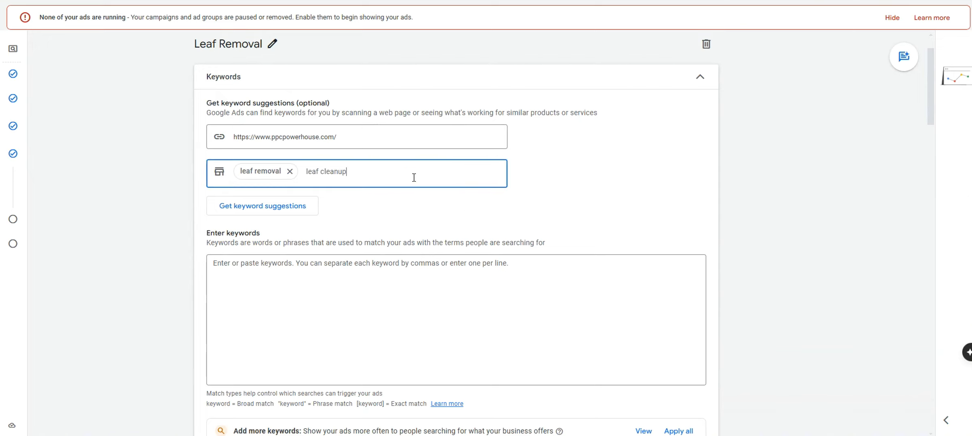
key("Return")
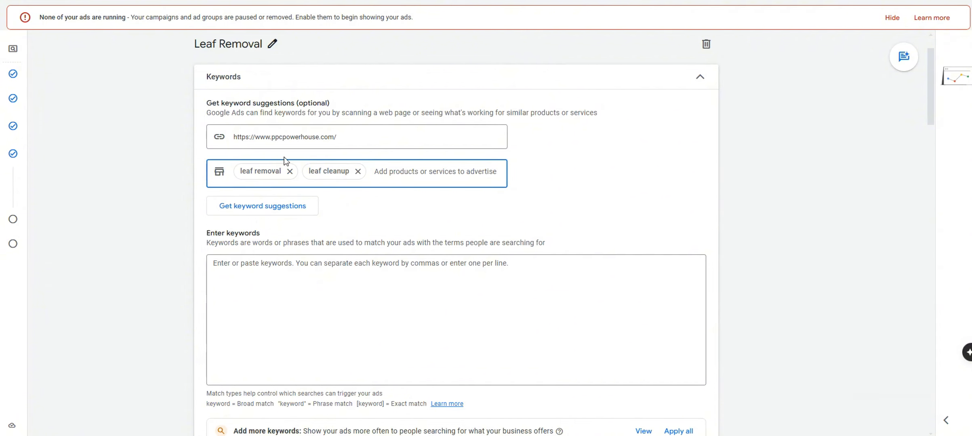
left_click(276, 204)
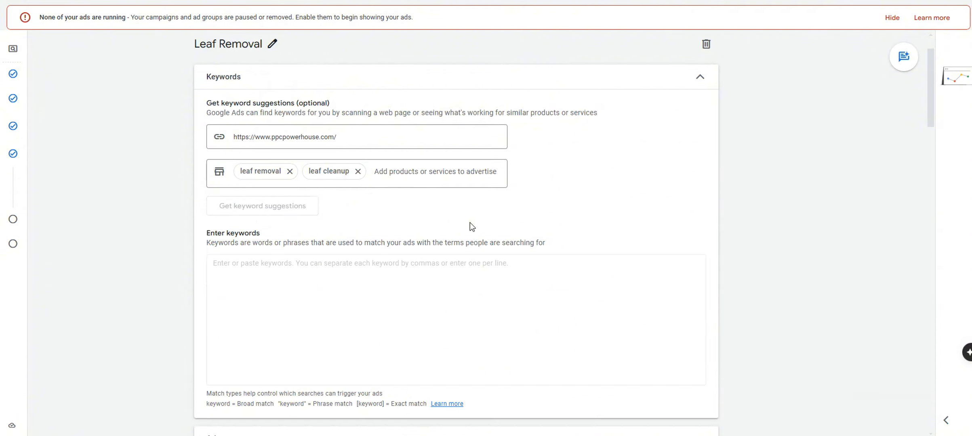
left_click(432, 304)
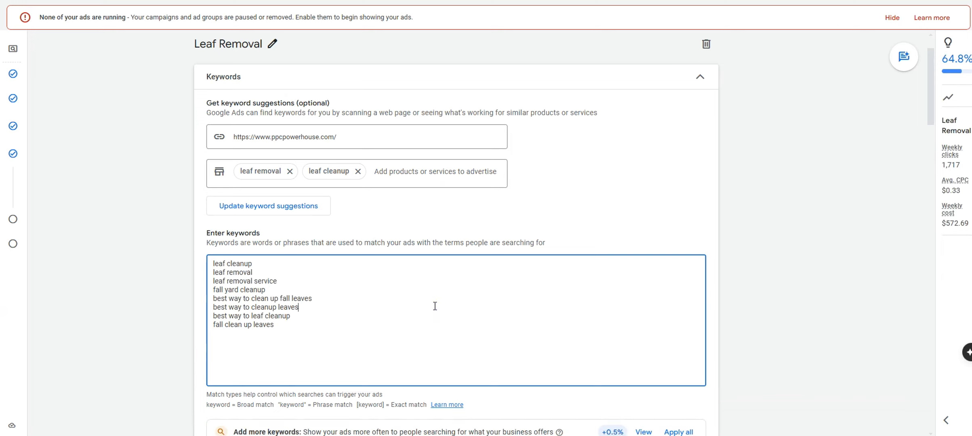
Delete the three 'best way' keywords: leaf cleanup, cleanup leaves, and clean up fall leaves
left_click_drag(291, 316, 215, 316)
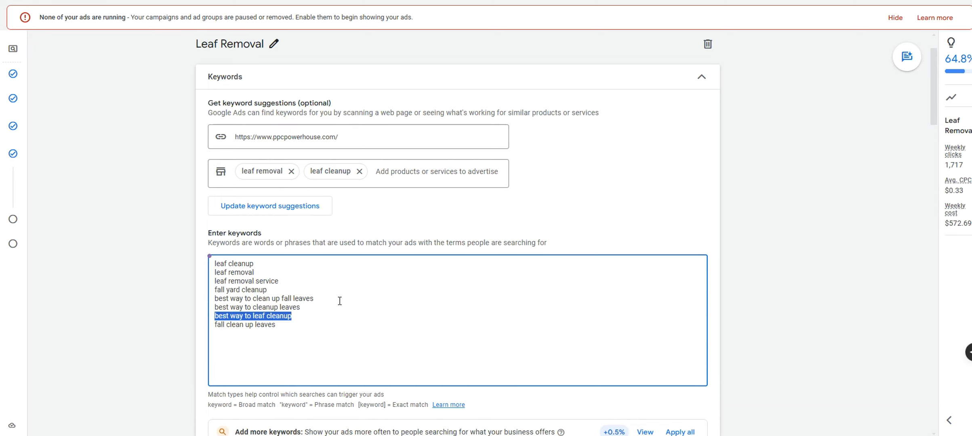
key("BackSpace")
key("BackSpace")
left_click_drag(300, 307, 217, 307)
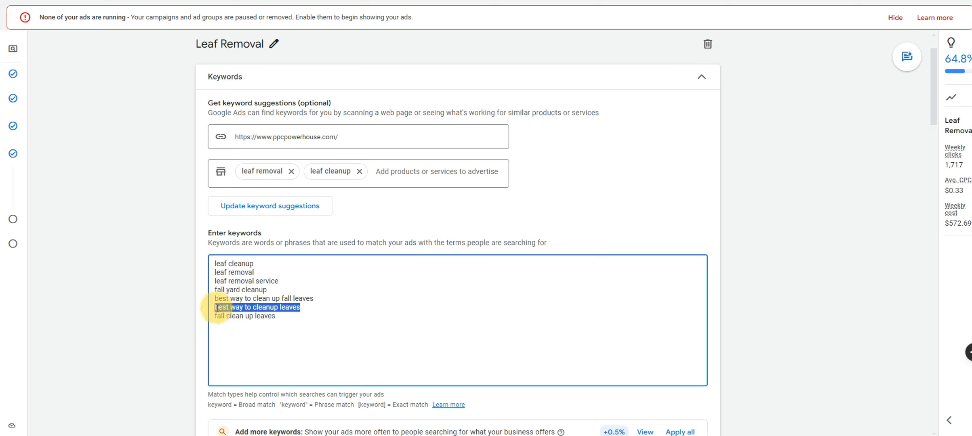
key("BackSpace")
key("BackSpace")
left_click_drag(315, 299, 223, 301)
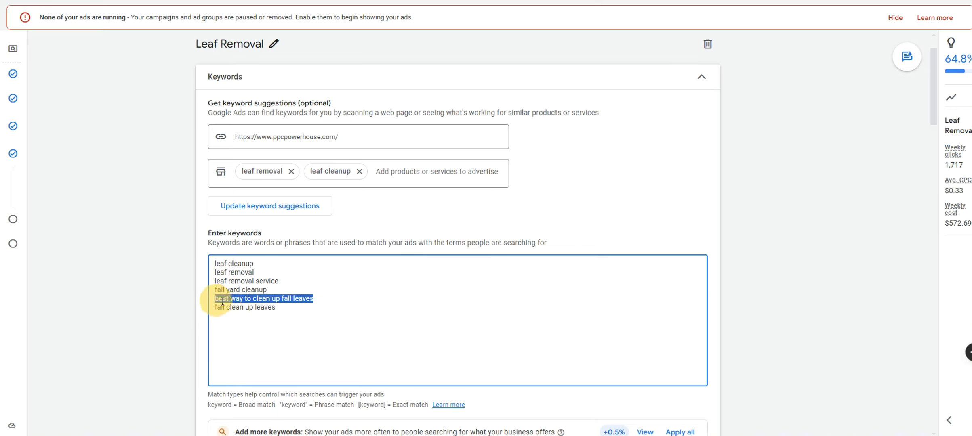
key("BackSpace")
key("BackSpace")
Add keywords 'leaf cleanup company', 'leaf removal company' and 'leaf removal near me', then refresh estimates
left_click(298, 300)
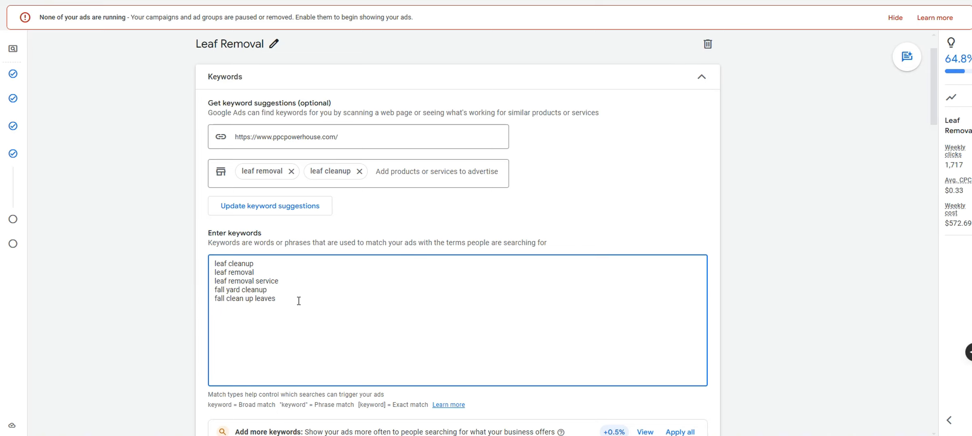
type("leaf cleanup cm")
key("BackSpace")
type("ompany")
key("Return")
type("leaf removal")
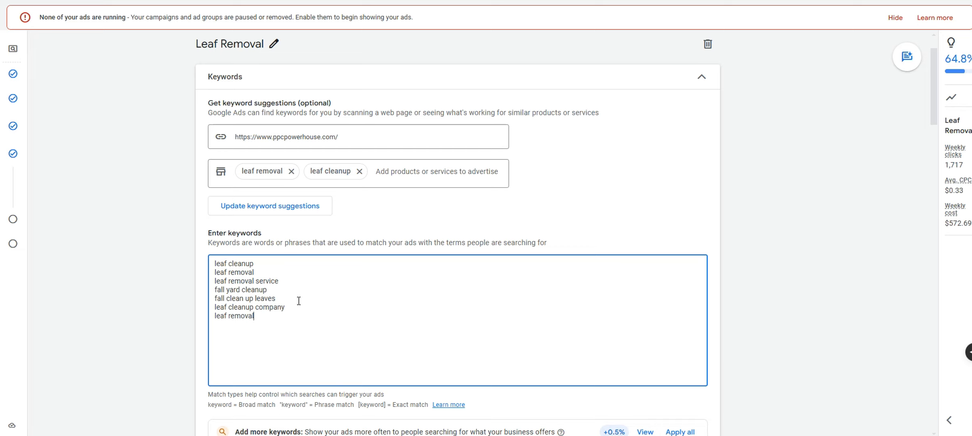
type(" company")
key("Return")
type("leaf removal near me")
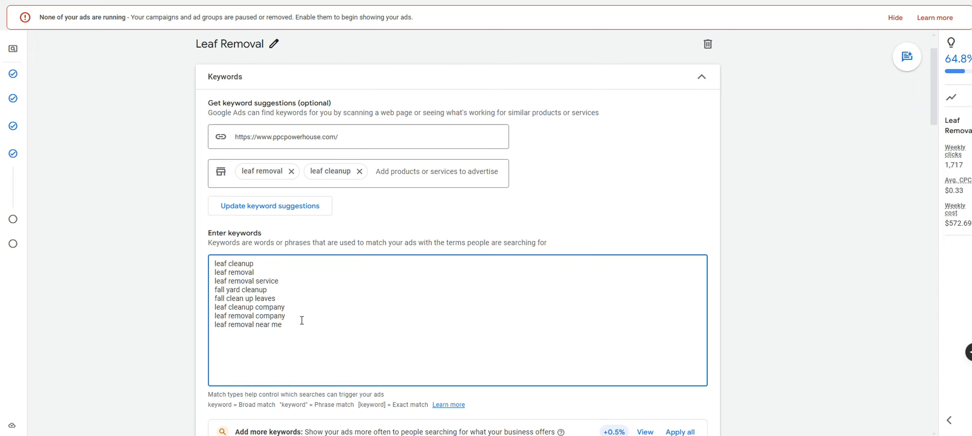
left_click(302, 321)
left_click(391, 178)
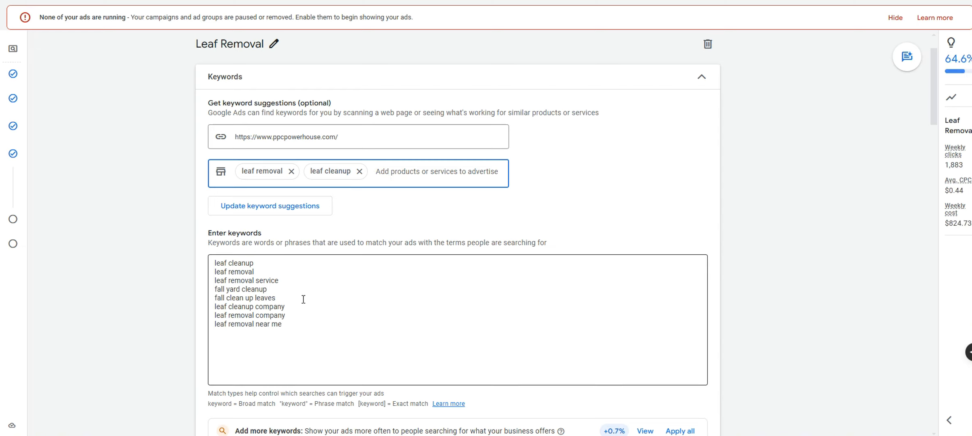
left_click(300, 325)
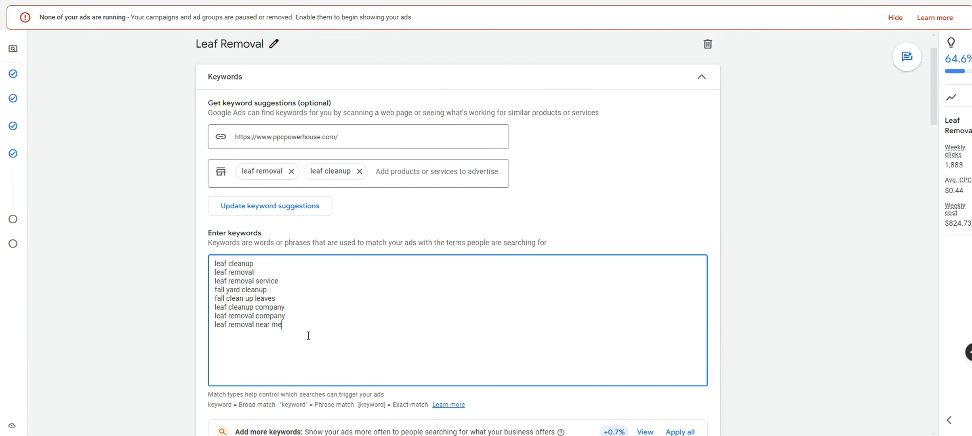
Highlight the phrase and exact match notation help text, then review the 'leaf cleanup' keyword
left_click_drag(308, 336, 211, 264)
left_click_drag(208, 405, 429, 408)
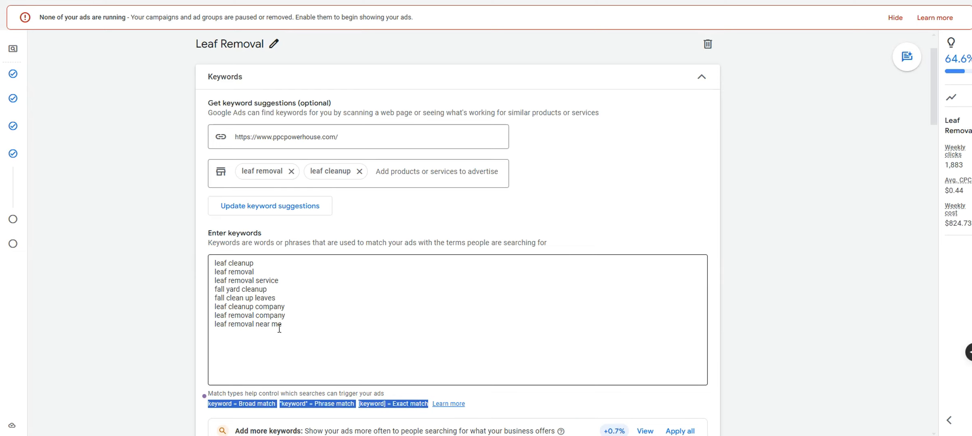
left_click(300, 414)
left_click_drag(282, 405, 430, 407)
left_click(347, 335)
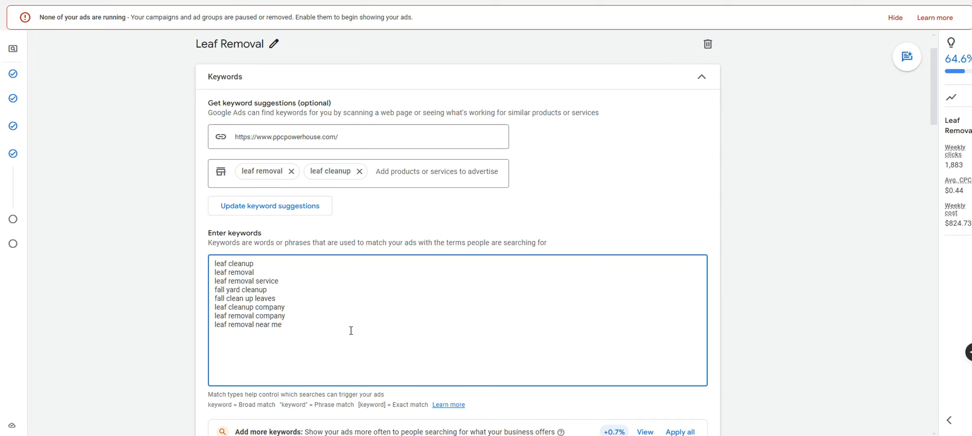
triple_click(248, 264)
left_click(393, 337)
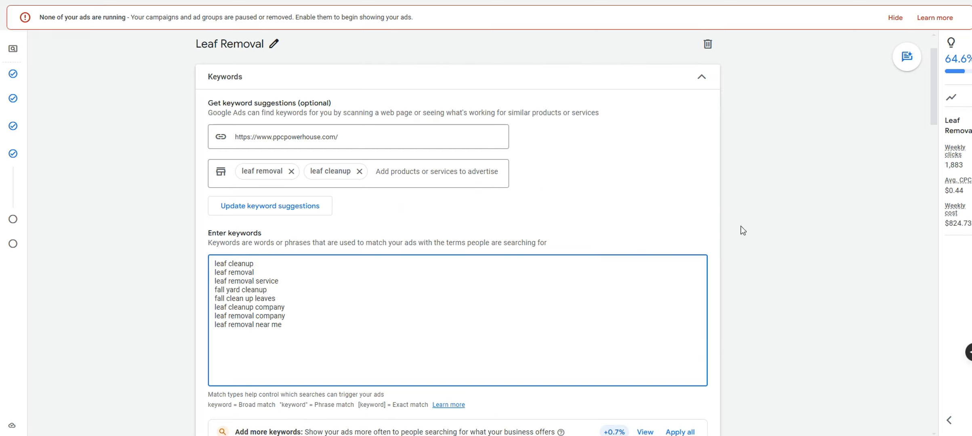
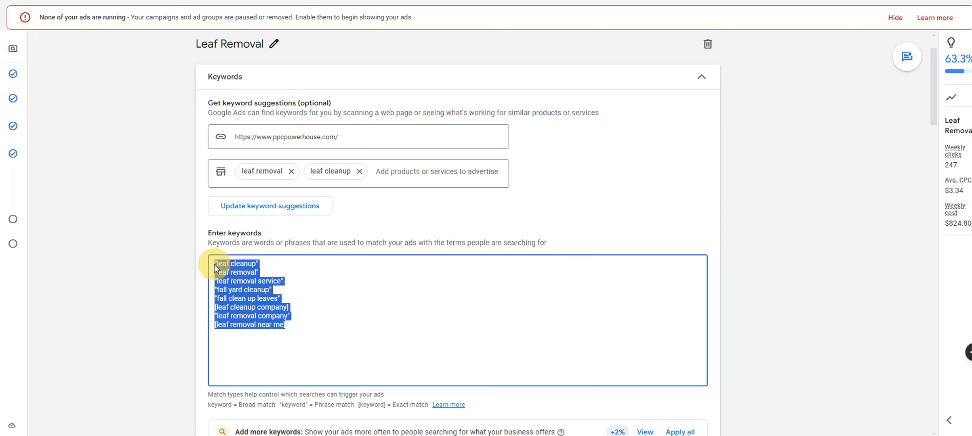
Deselect the finished leaf removal keywords and scroll down to the Ads section
left_click(332, 285)
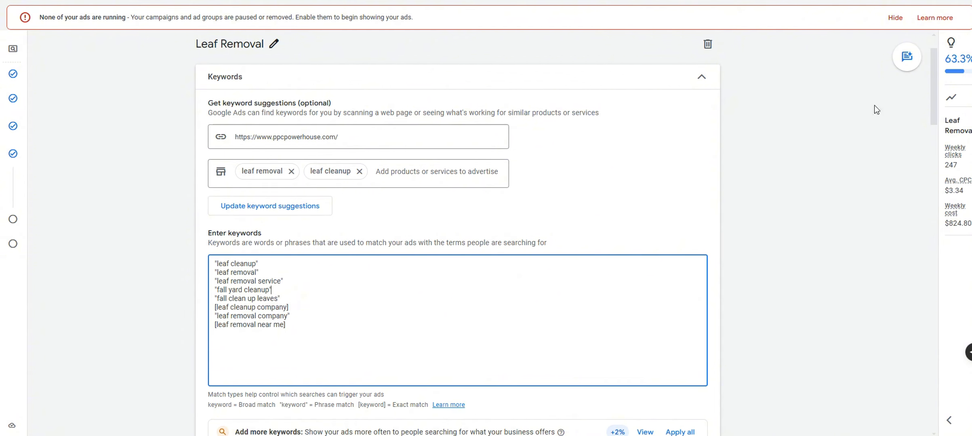
left_click_drag(931, 67, 927, 93)
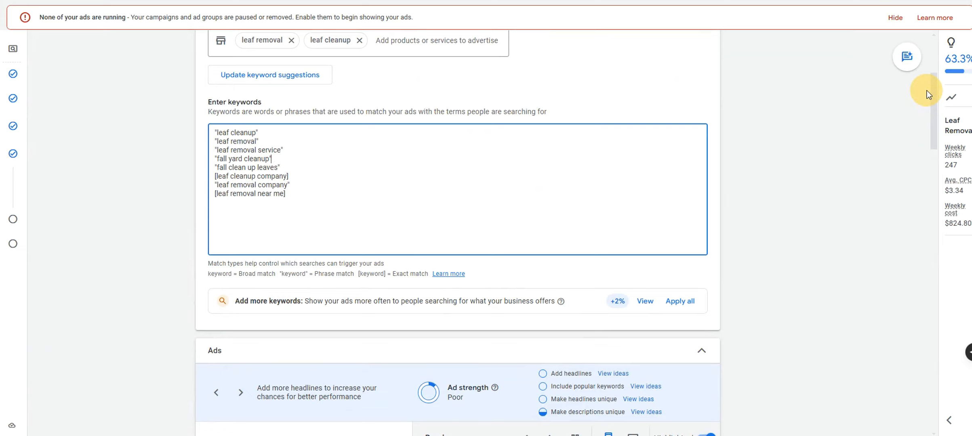
left_click_drag(926, 91, 892, 152)
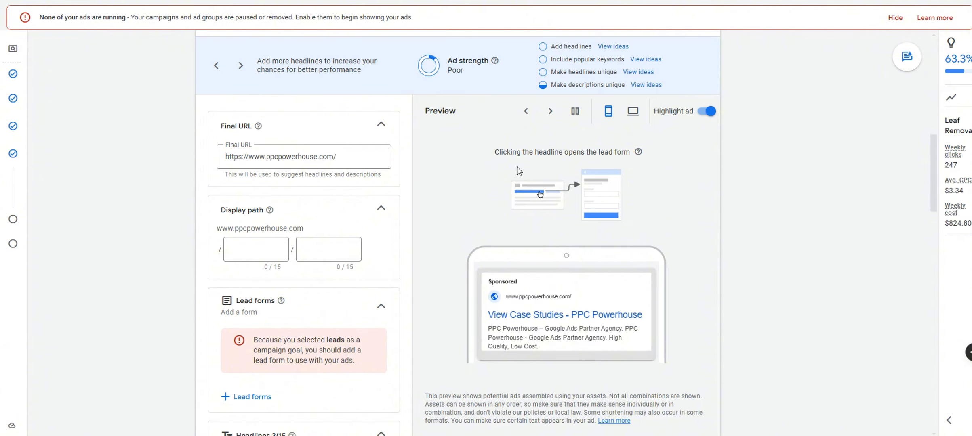
left_click_drag(353, 158, 220, 157)
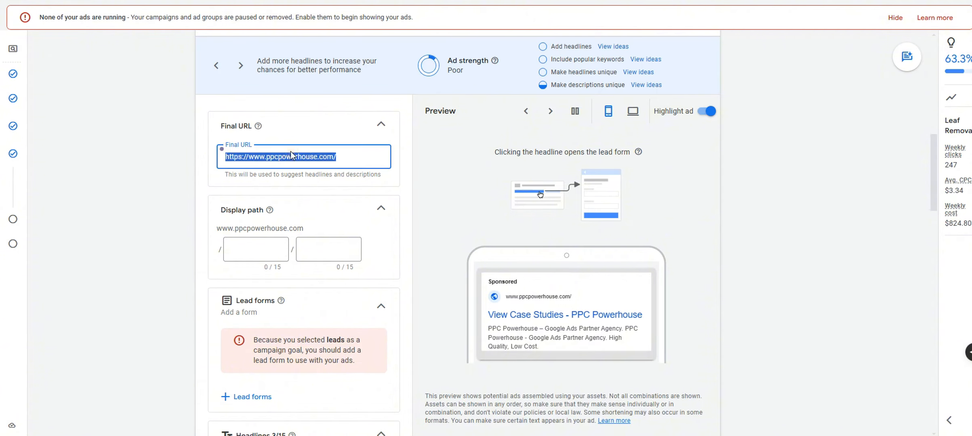
left_click(309, 156)
left_click(351, 155)
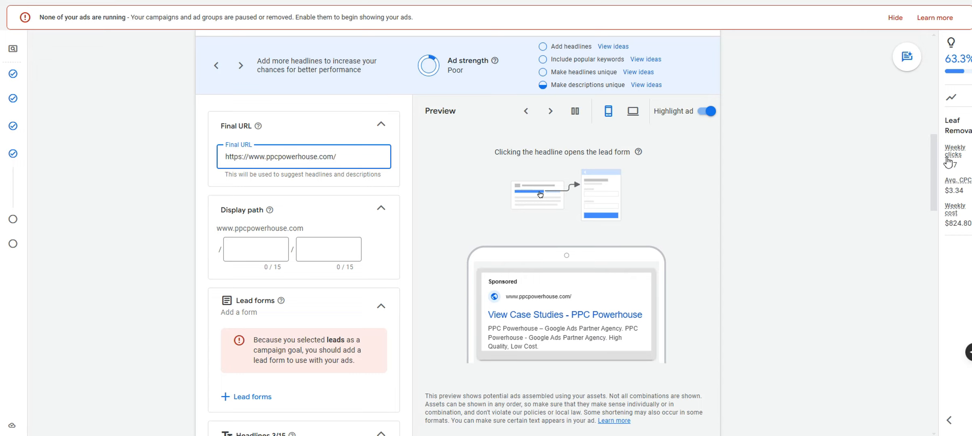
left_click(700, 164)
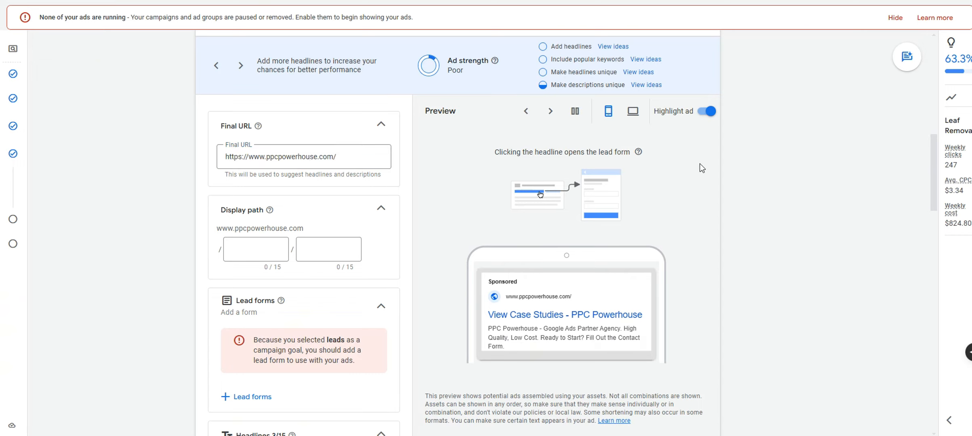
left_click_drag(363, 158, 222, 155)
left_click(355, 157)
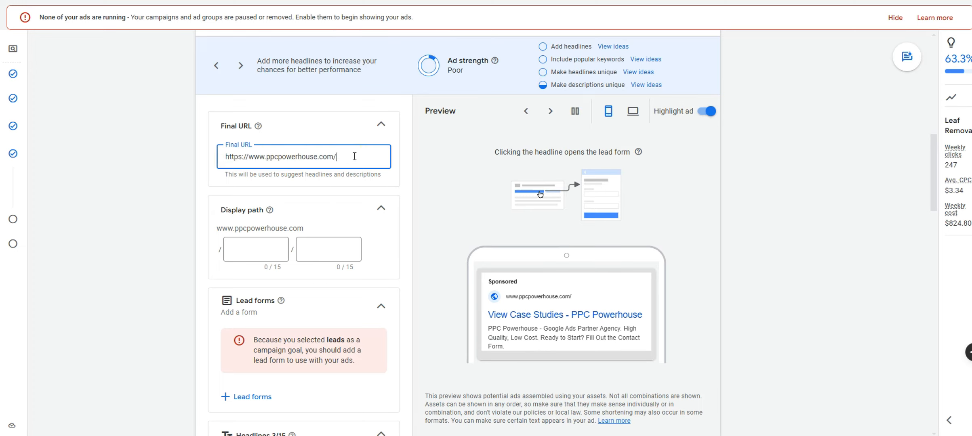
type("leaf-removal")
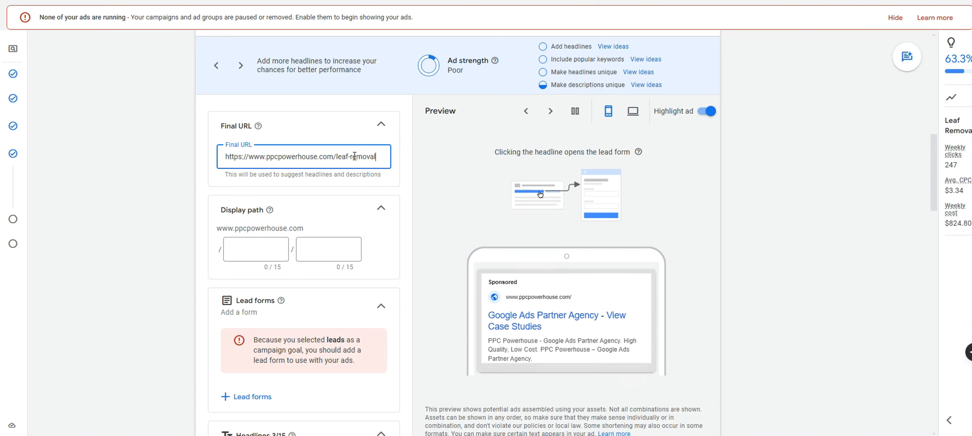
left_click_drag(378, 157, 224, 153)
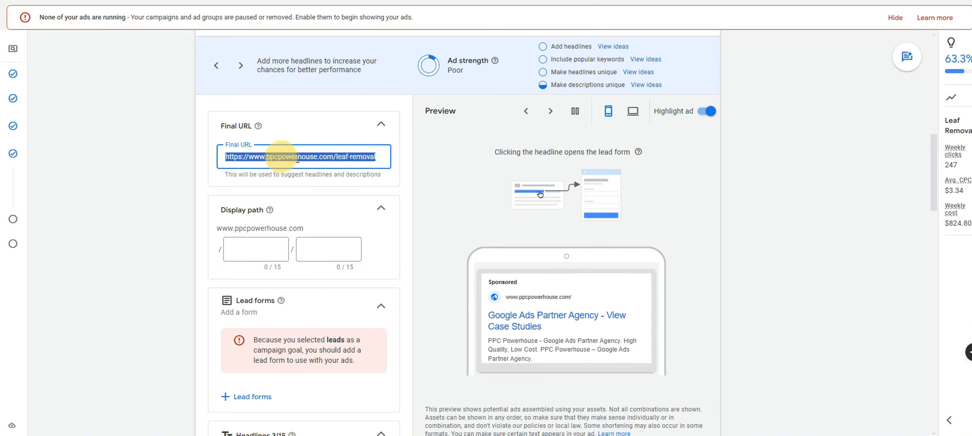
left_click(319, 161)
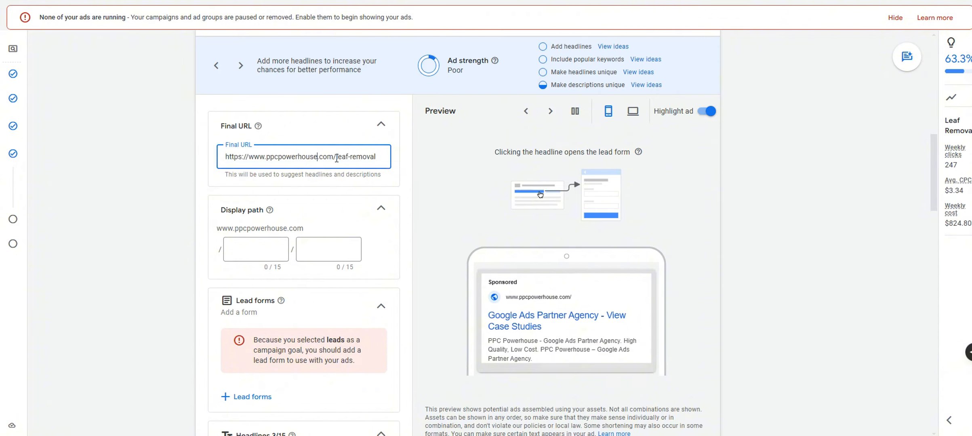
left_click_drag(369, 157, 232, 157)
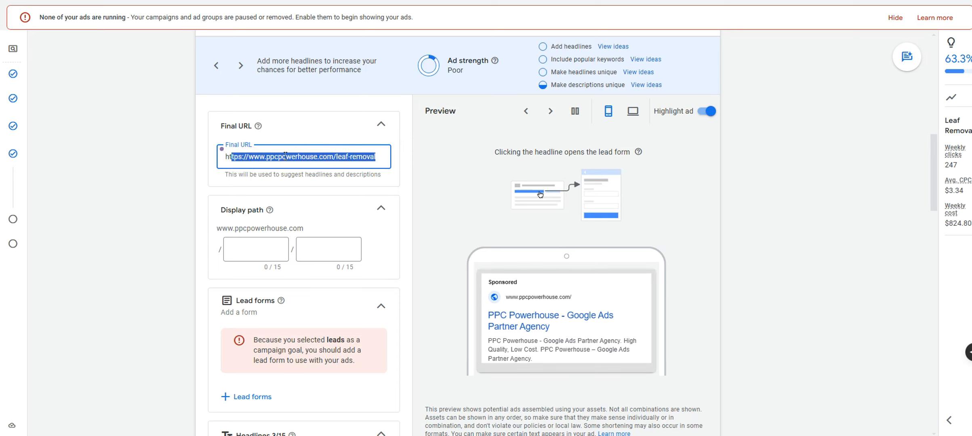
Try 'leaf-removal' then 'save-10%-off' as the display path, then clear it and collapse the settings
left_click(380, 125)
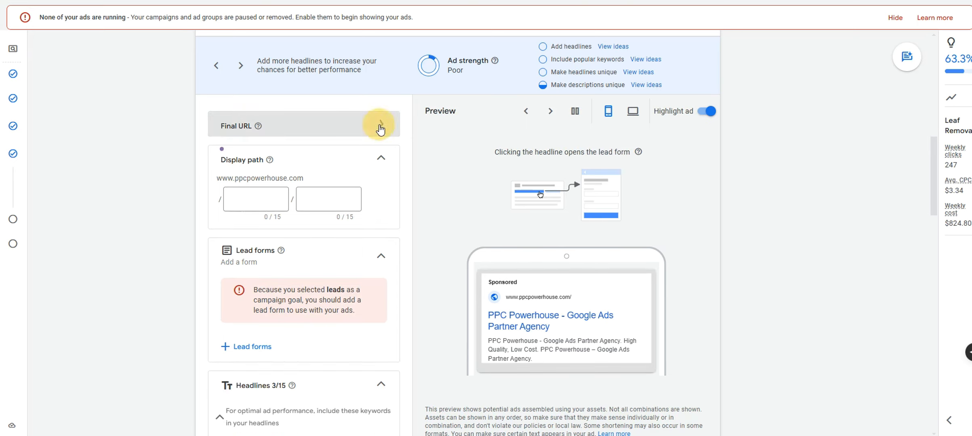
left_click(340, 198)
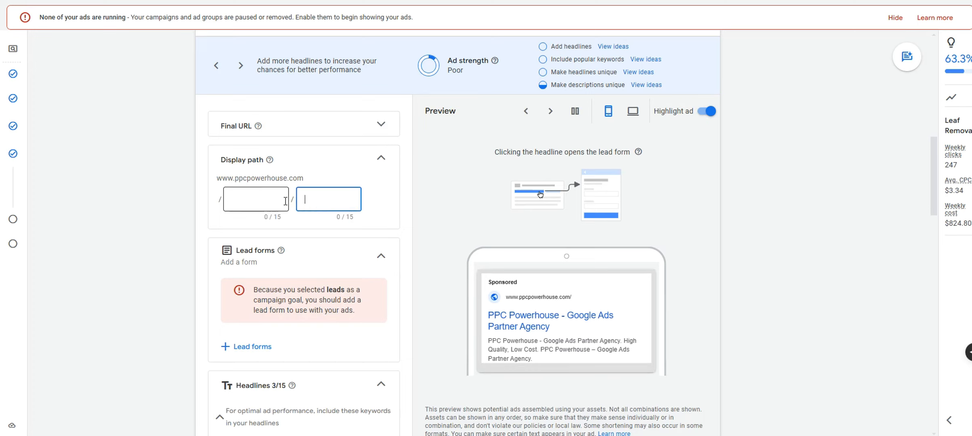
left_click(282, 200)
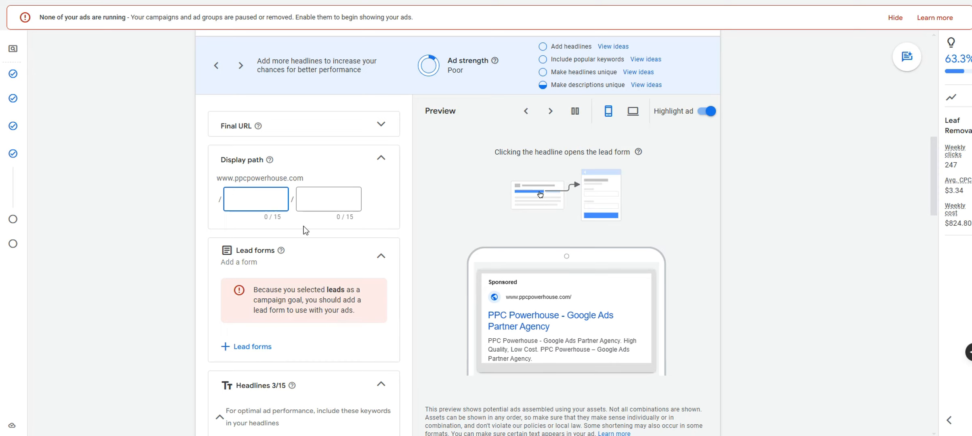
type("leaf-removal")
left_click_drag(278, 199, 211, 200)
type("save-10")
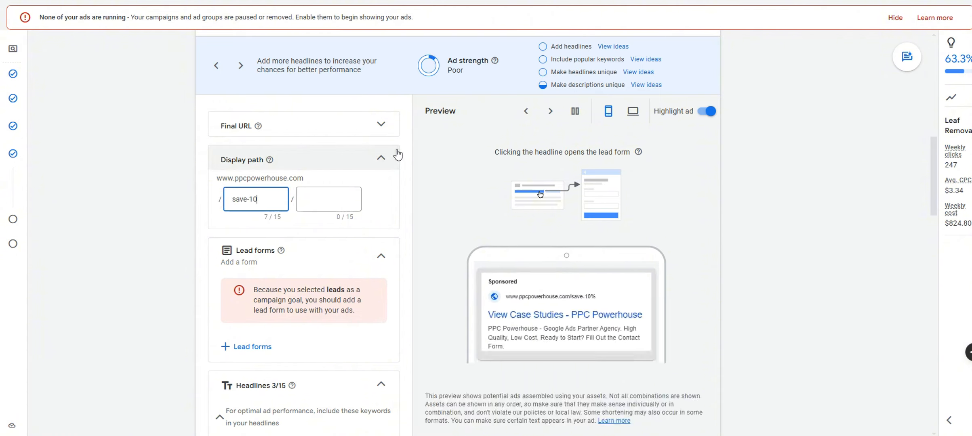
type("%-off")
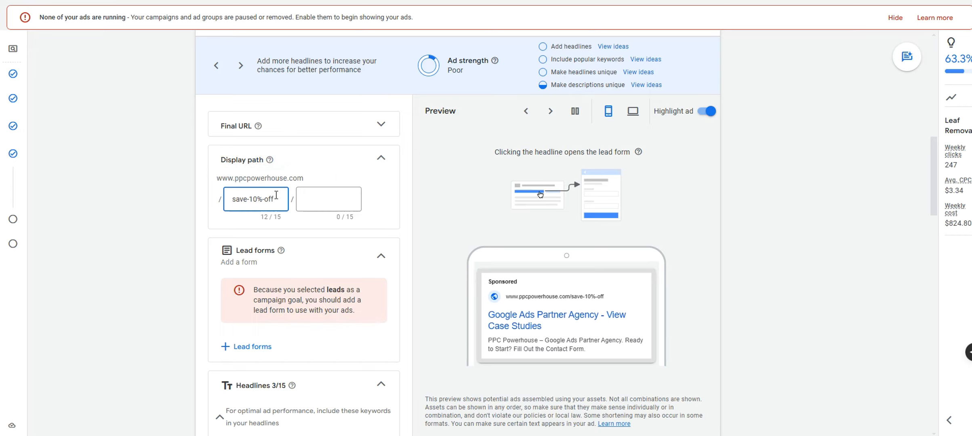
left_click_drag(276, 199, 207, 199)
key("BackSpace")
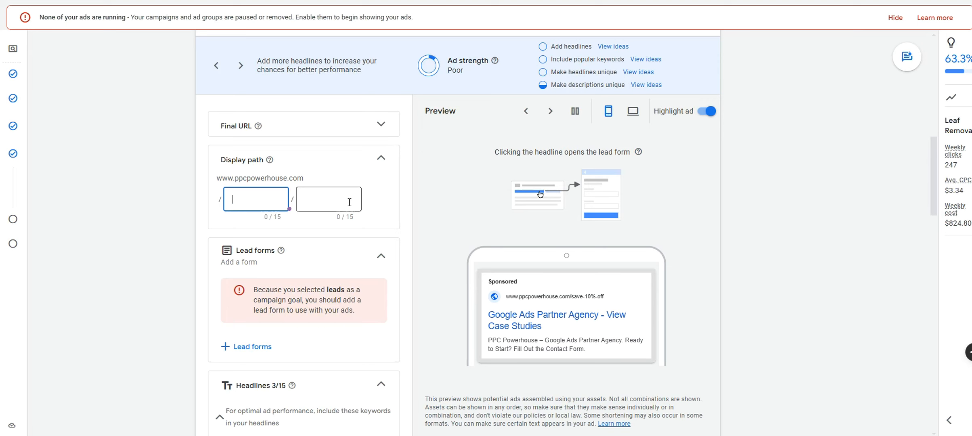
left_click(381, 157)
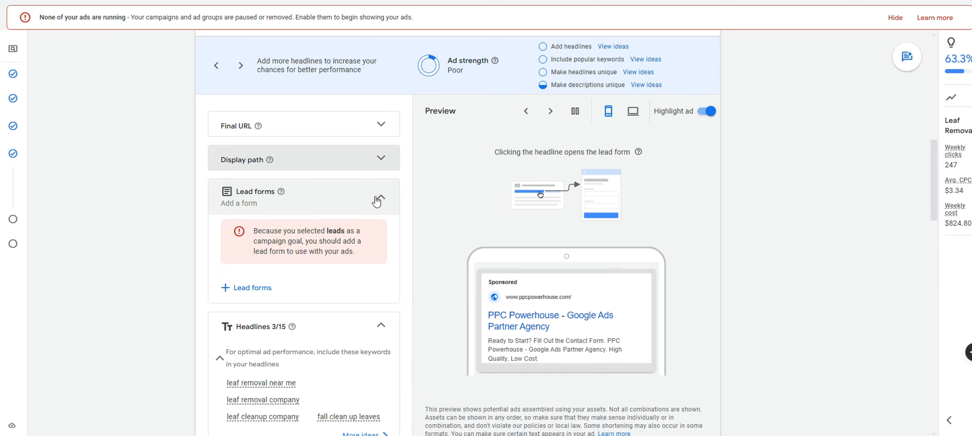
Collapse lead forms and delete the View Case Studies, Google Ads Partner Agency and PPC Powerhouse headlines
left_click(381, 200)
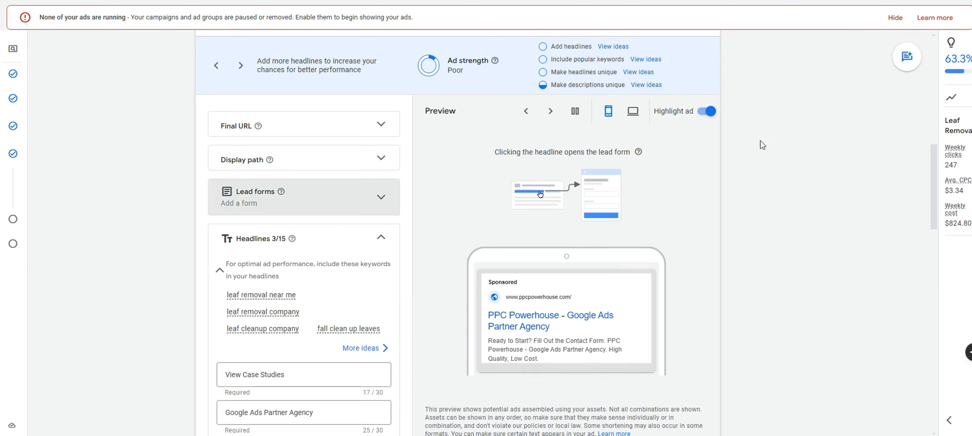
scroll(717, 237, "down", 3)
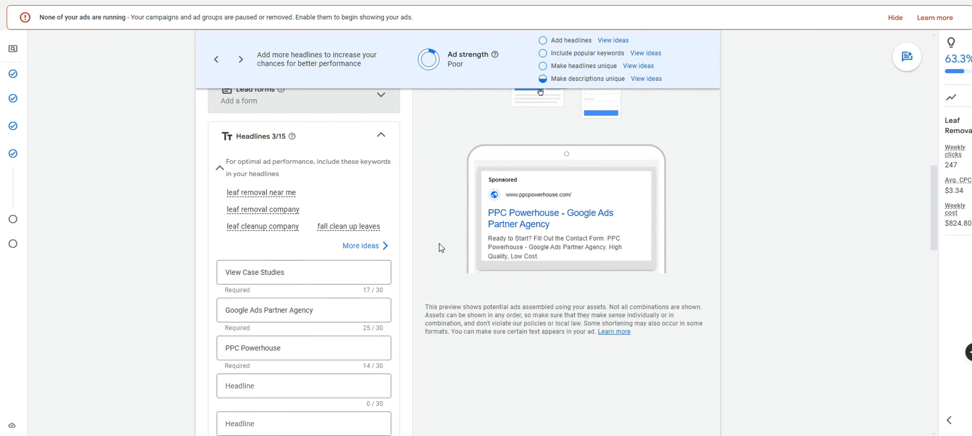
scroll(440, 246, "down", 3)
scroll(340, 229, "up", 2)
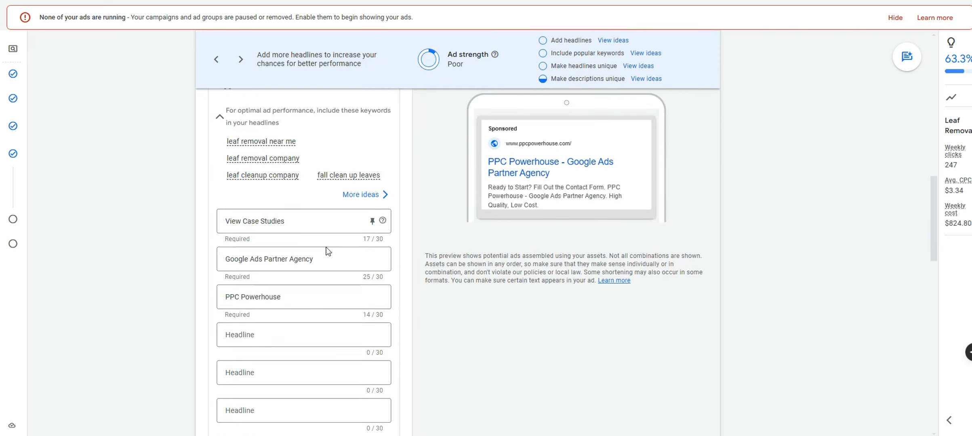
left_click_drag(300, 217, 207, 217)
key("BackSpace")
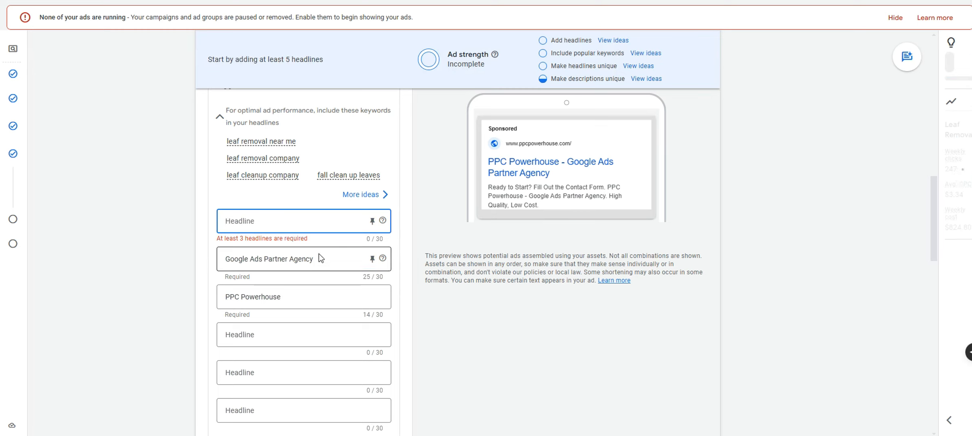
left_click_drag(322, 259, 220, 259)
key("BackSpace")
left_click_drag(289, 297, 211, 296)
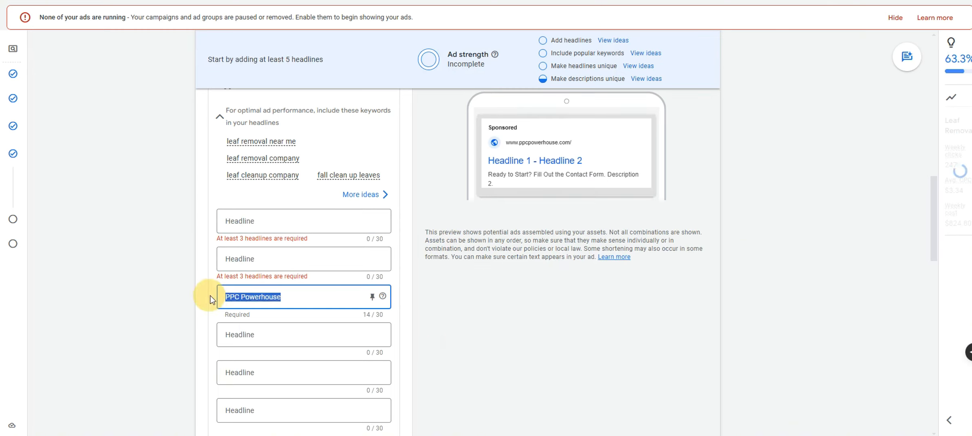
key("BackSpace")
left_click(299, 223)
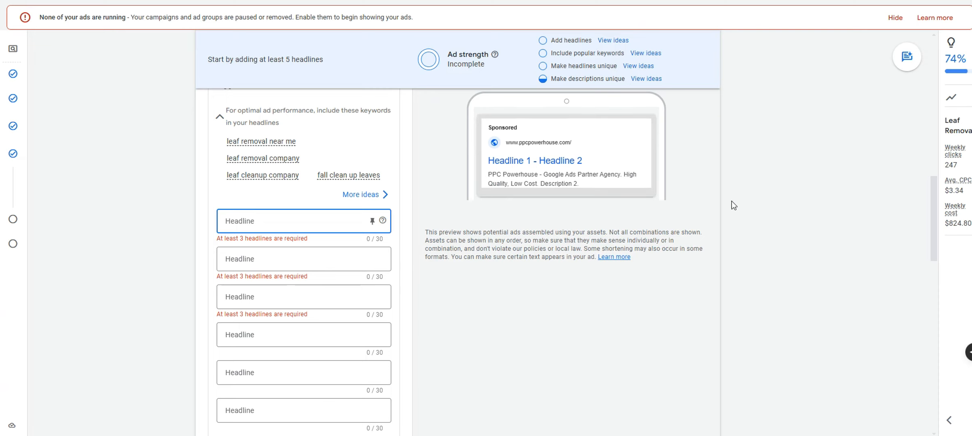
Enter headlines 'Scottsdale Leaf Removal', 'Leaf Cleanup in Scottsdale', '50+ Reviews' and 'Pricing Starting at $39.99'
type("Scot")
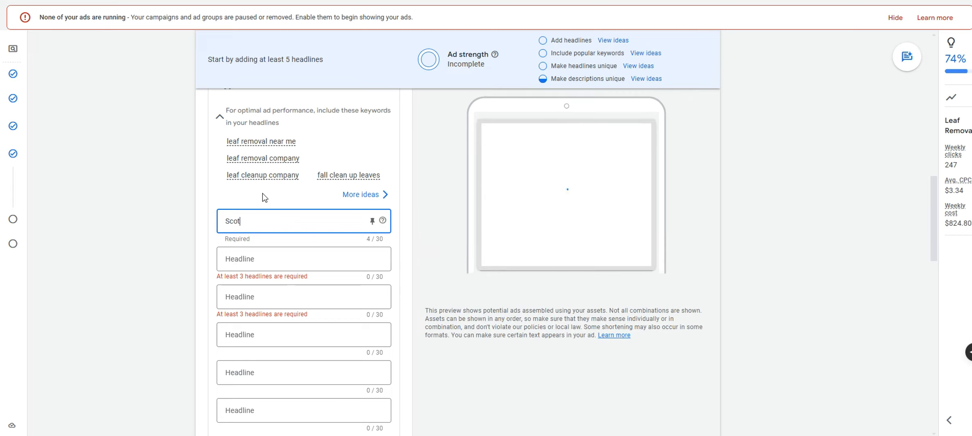
type("tsdale Leaf Removal")
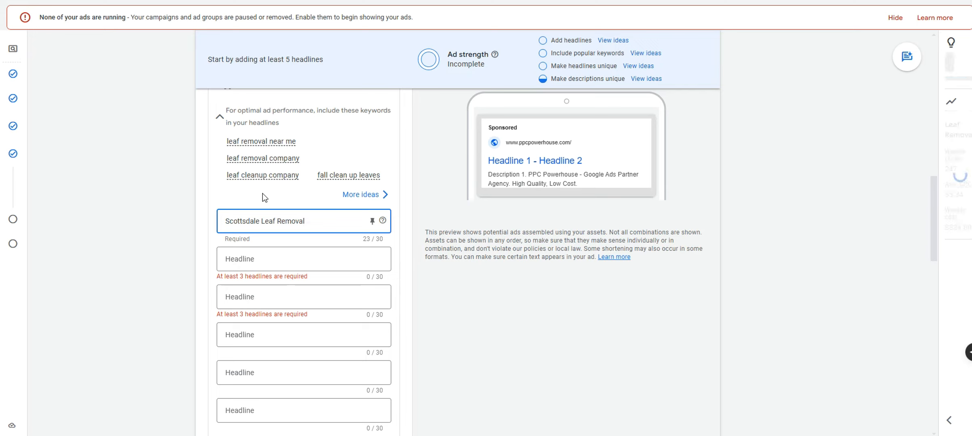
left_click(276, 257)
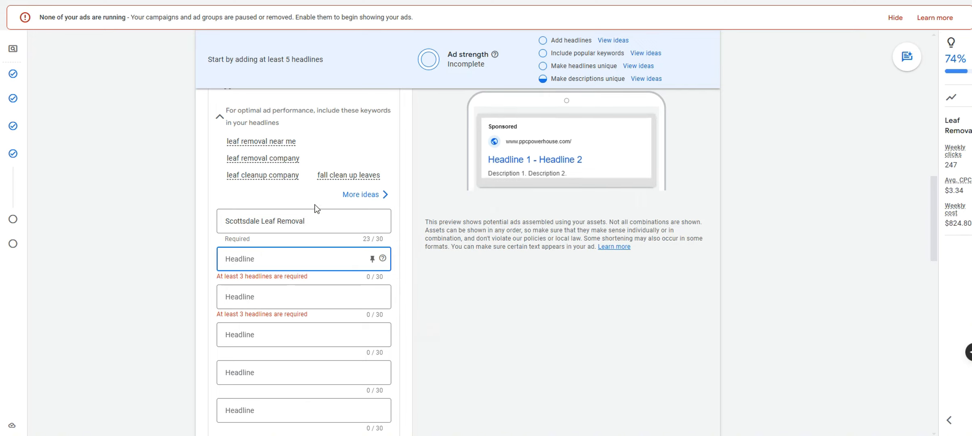
type("Leaf Cleanup")
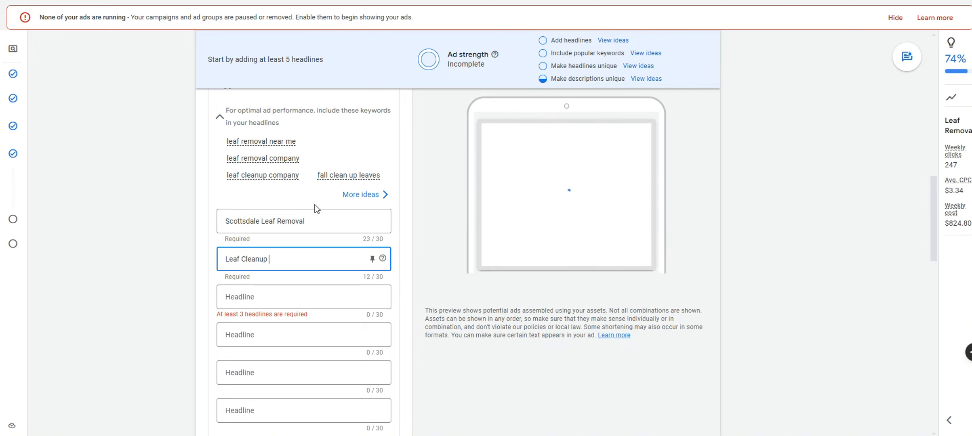
type(" in Scottsdale")
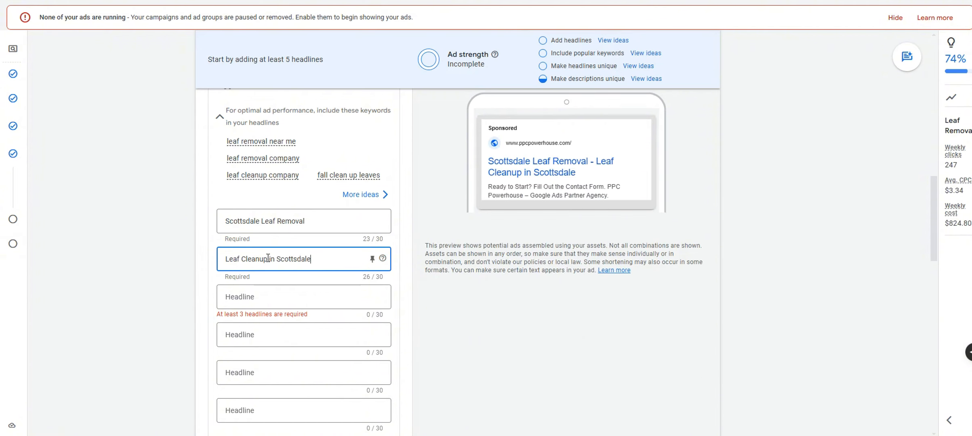
left_click(277, 296)
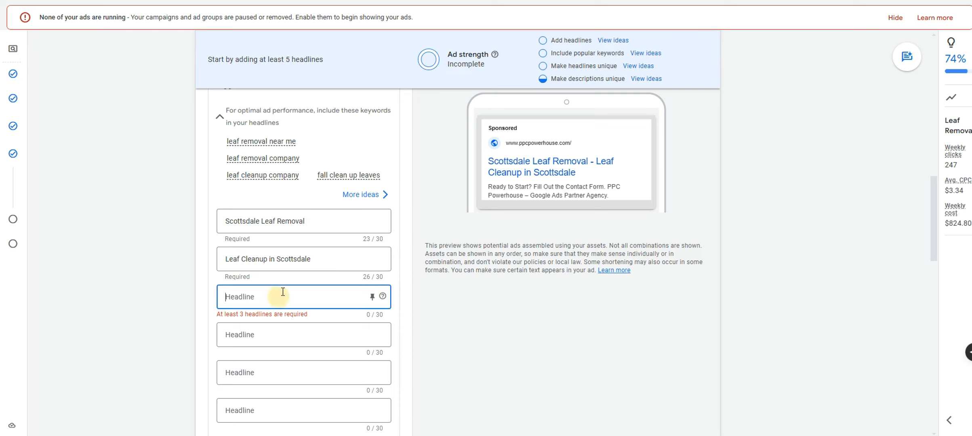
type("50")
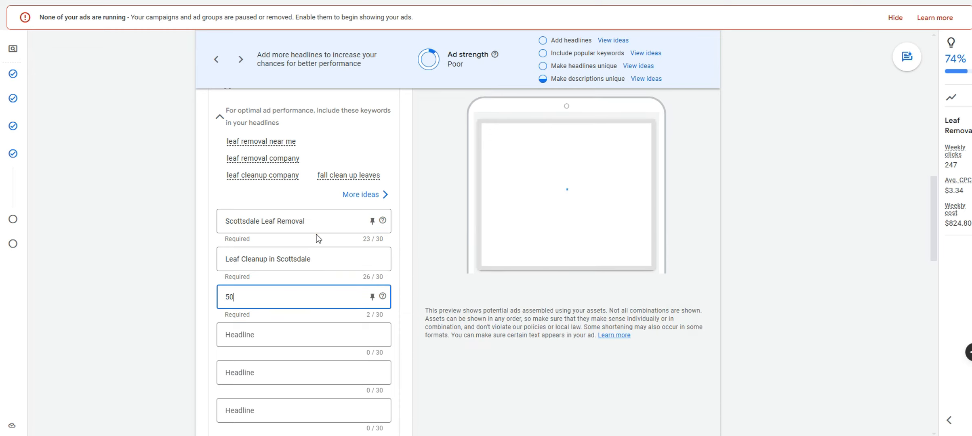
type("+ Reviews")
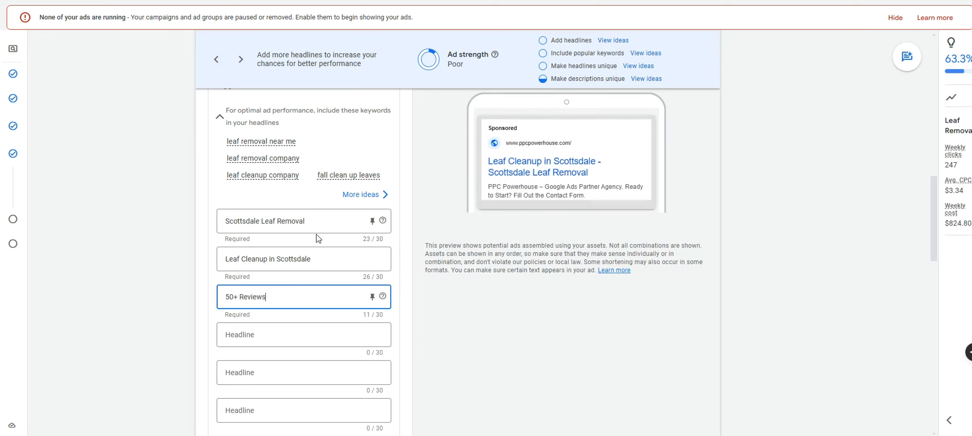
left_click(275, 325)
type("Pric")
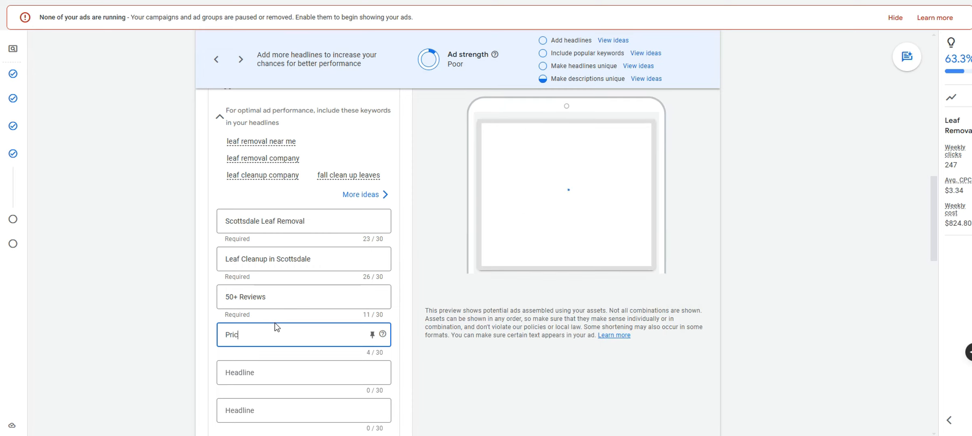
type("ing Starting at $39")
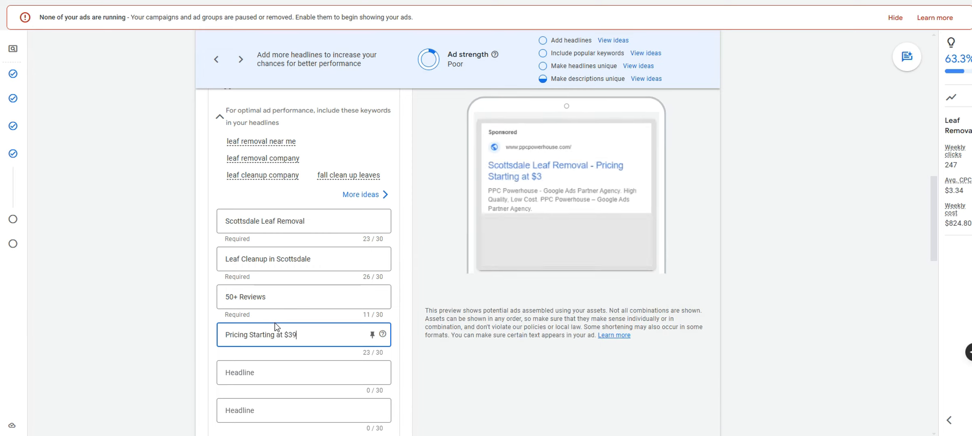
type(".99")
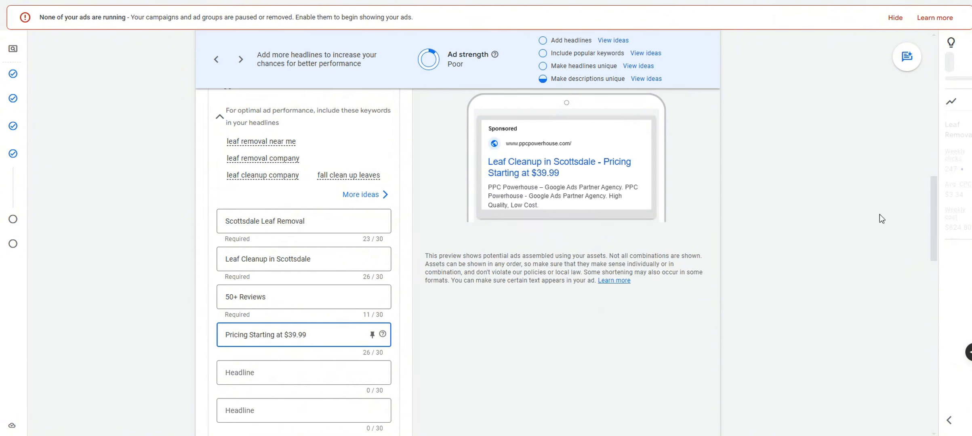
left_click(805, 193)
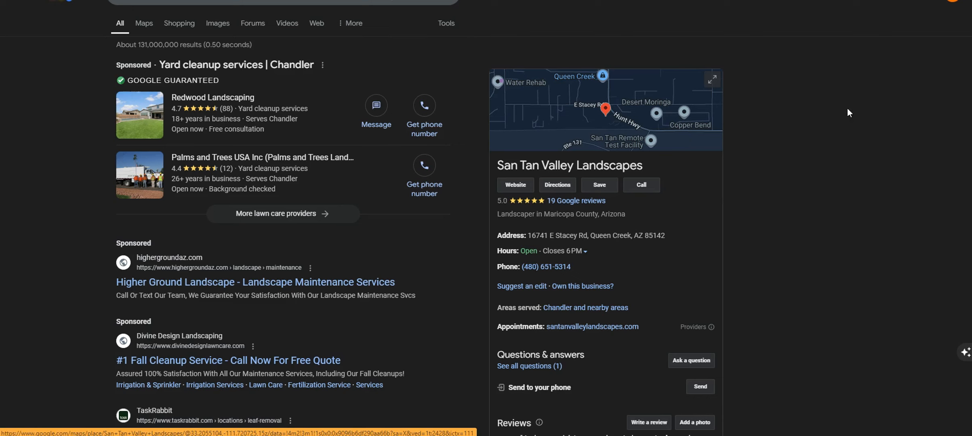
Select 'Landscape Maintenance Services' in the Higher Ground competitor ad title
scroll(232, 279, "down", 1)
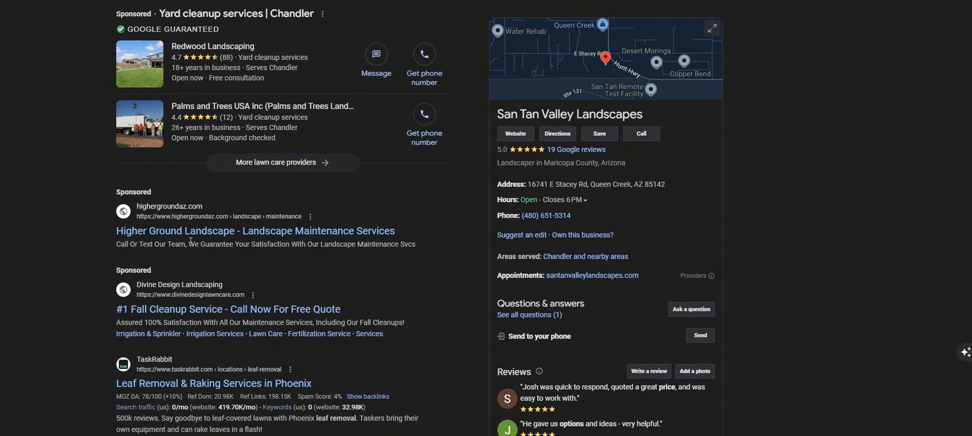
left_click_drag(432, 232, 271, 235)
key("ctrl+c")
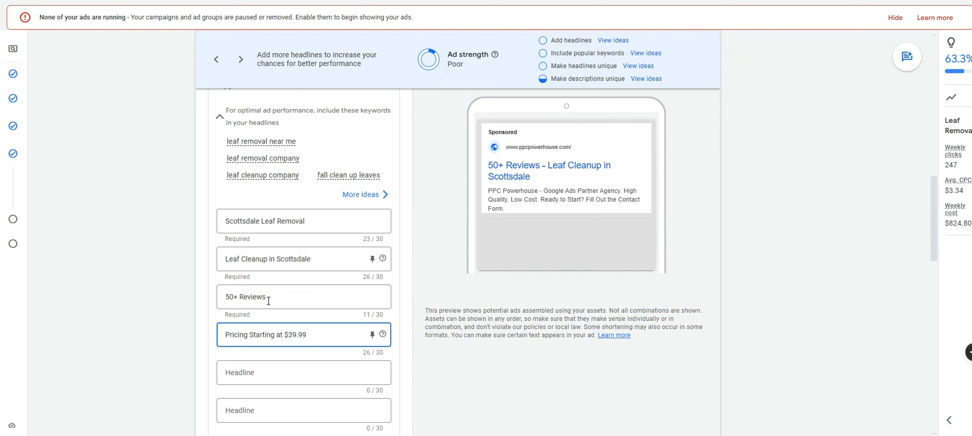
Paste 'Landscape Maintenance Services' as the fifth headline
left_click(262, 371)
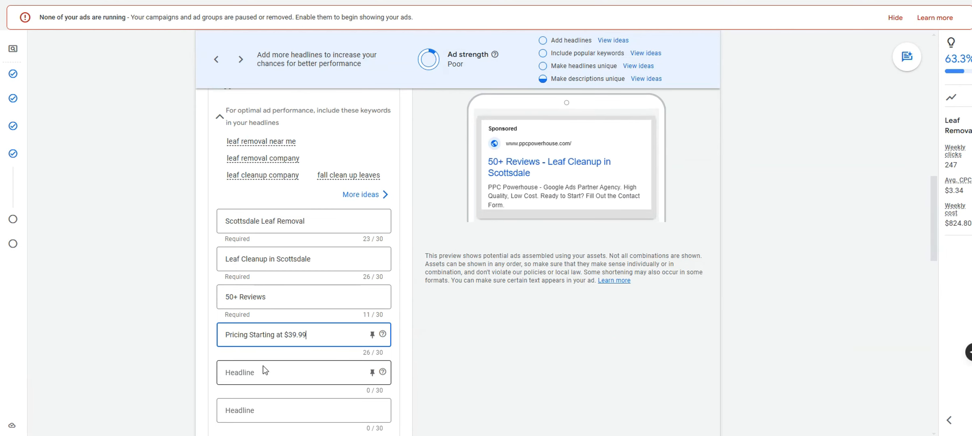
key("ctrl+v")
left_click(241, 365)
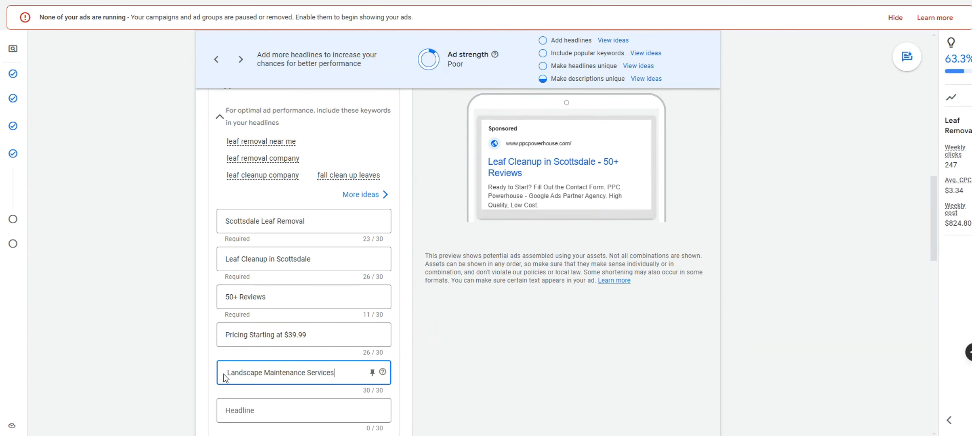
key("Left")
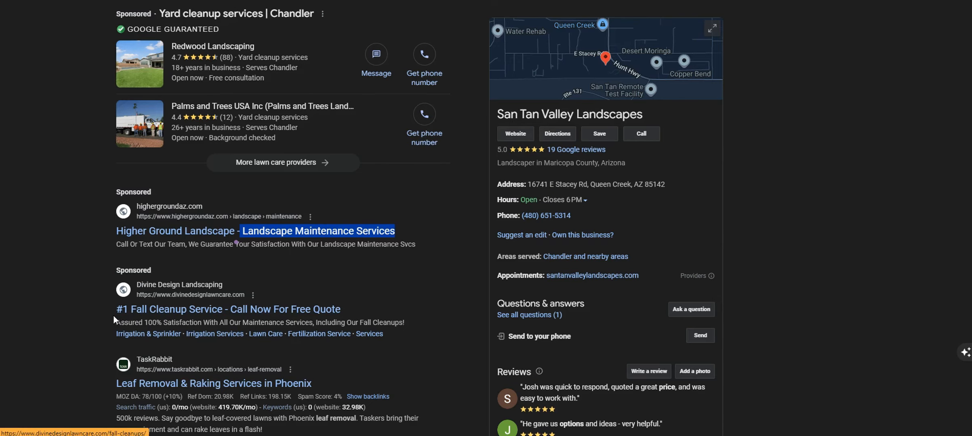
Copy a competitor title into a headline, trimming it to '#1 Fall Cleanup Service'
left_click_drag(120, 318, 348, 309)
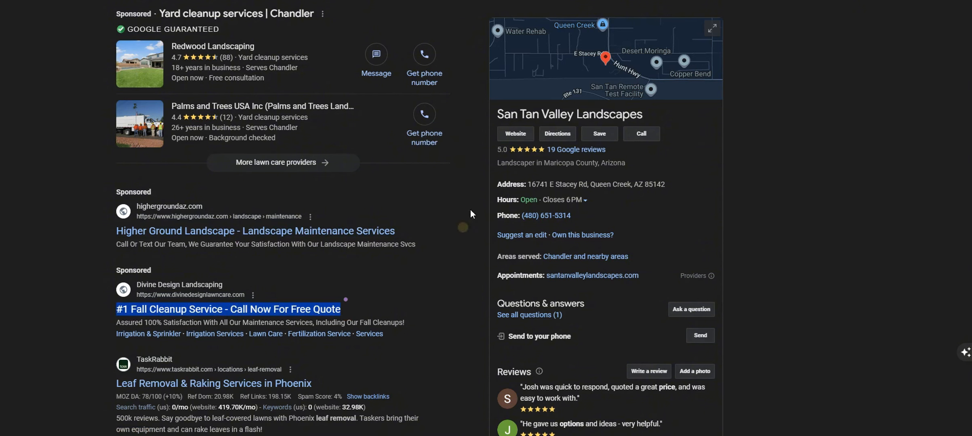
key("ctrl+c")
key("alt+Tab")
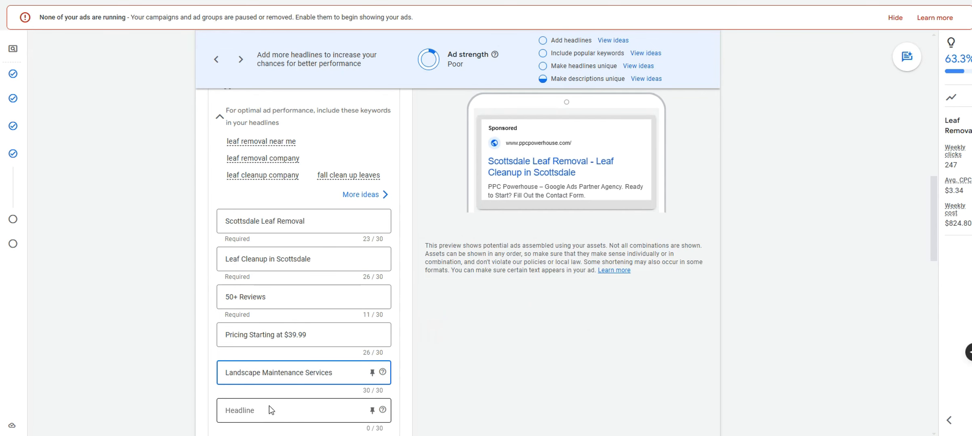
left_click(269, 408)
key("ctrl+v")
left_click_drag(280, 411, 463, 405)
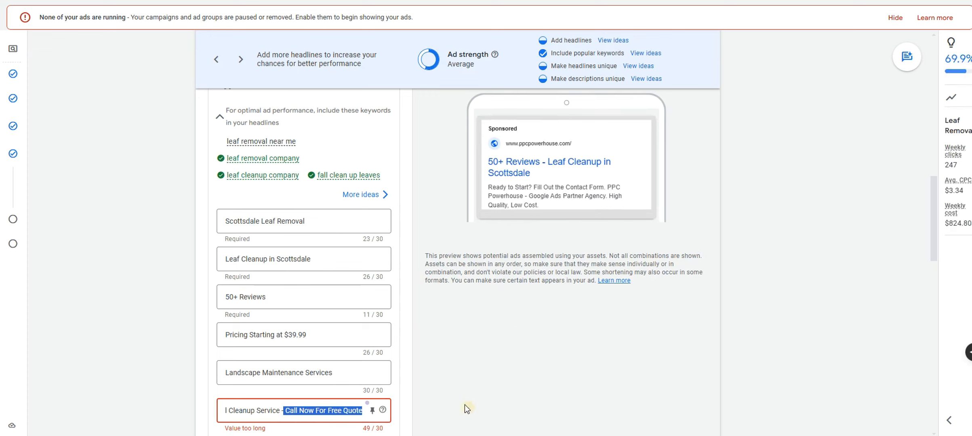
key("BackSpace")
Add 'Call Now For Free Quote' as its own headline and review the new headlines
scroll(370, 363, "down", 1)
left_click(308, 395)
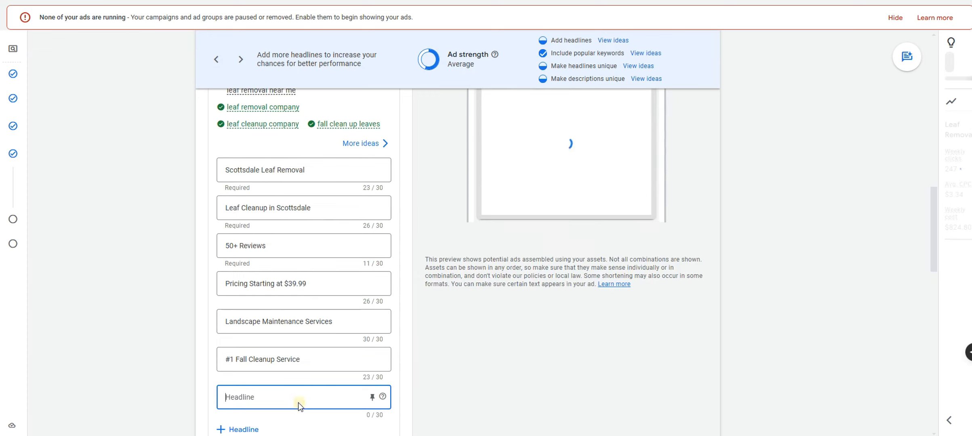
key("ctrl+v")
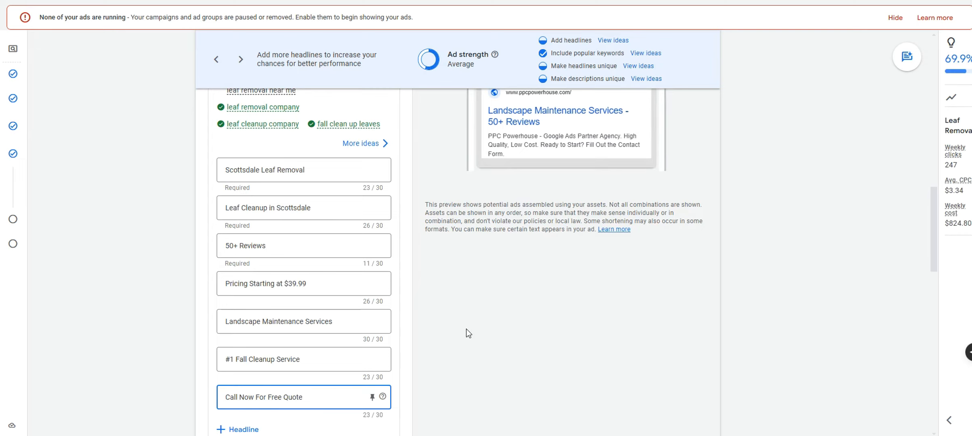
left_click_drag(311, 395, 178, 390)
left_click_drag(300, 360, 197, 364)
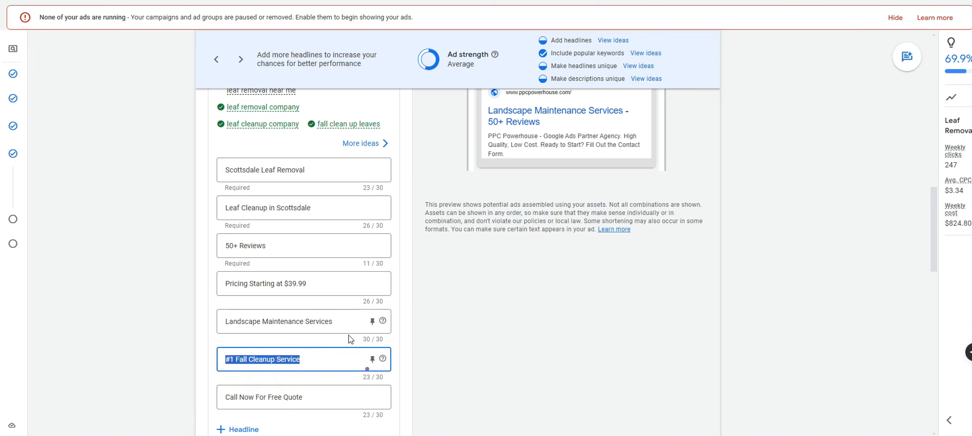
scroll(466, 313, "down", 3)
left_click(486, 309)
scroll(485, 309, "up", 2)
scroll(486, 310, "up", 2)
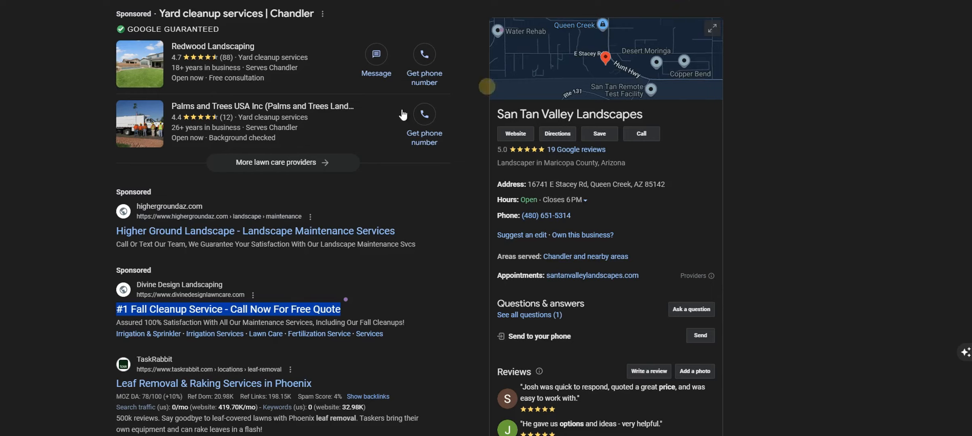
scroll(325, 186, "up", 1)
scroll(346, 155, "down", 5)
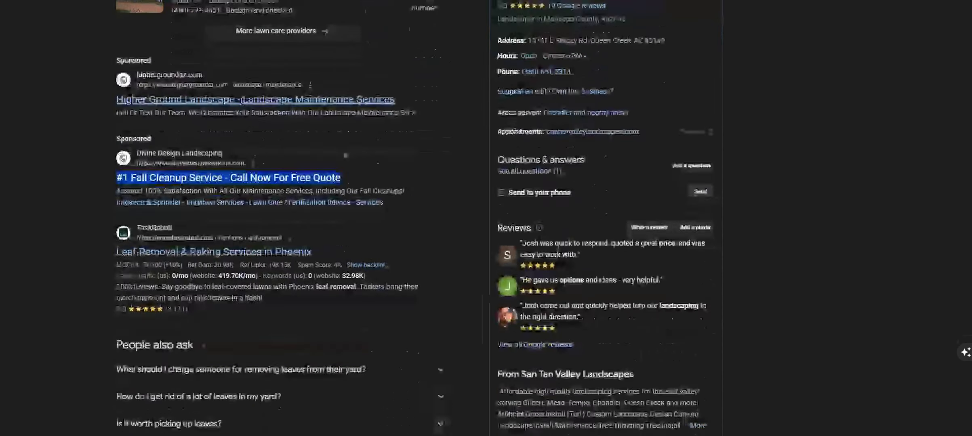
Search Google for 'leaf cleanup service' and scroll through the competitor ads
scroll(242, 101, "up", 5)
scroll(232, 135, "down", 1)
scroll(226, 121, "up", 1)
left_click(182, 0)
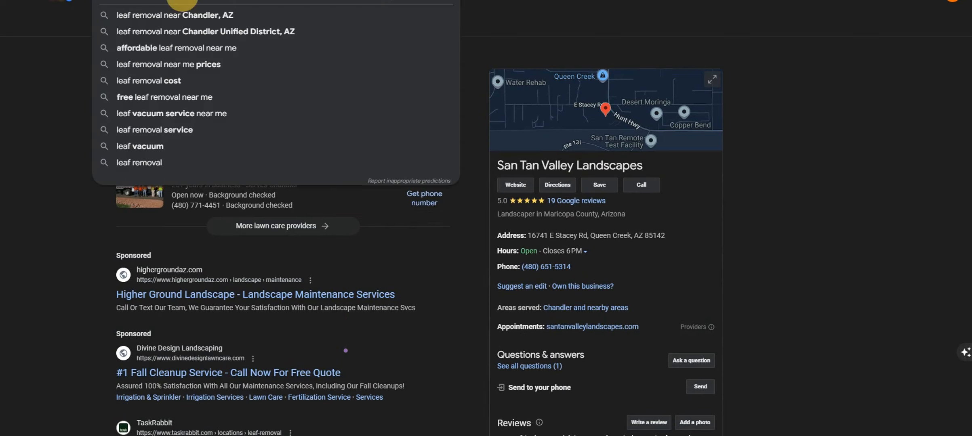
key("super")
left_click(182, 1)
key("ctrl+a")
type("leaf")
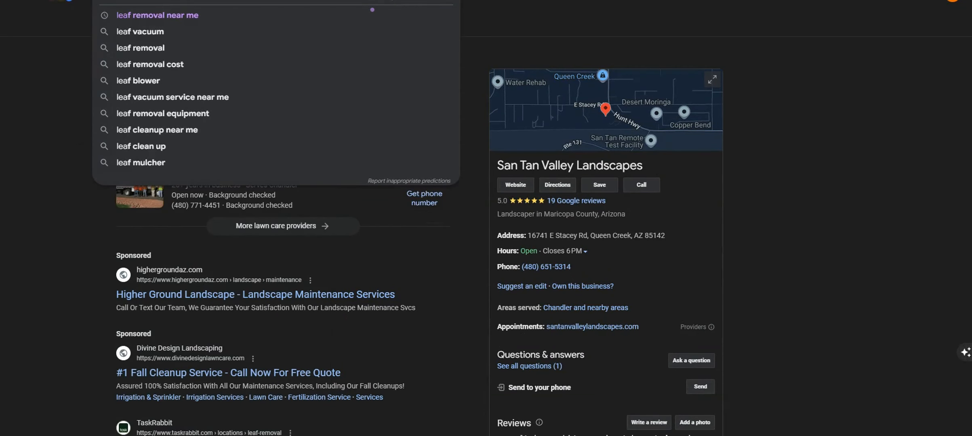
type(" cleanup service")
key("Return")
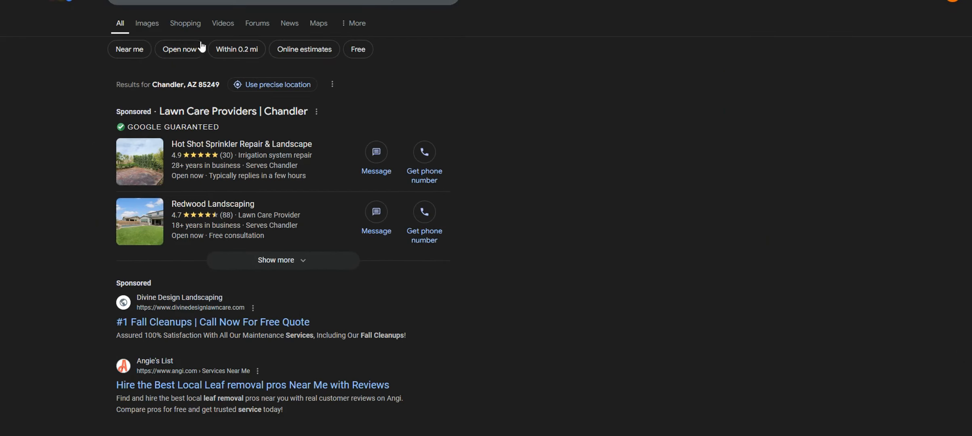
scroll(251, 145, "down", 3)
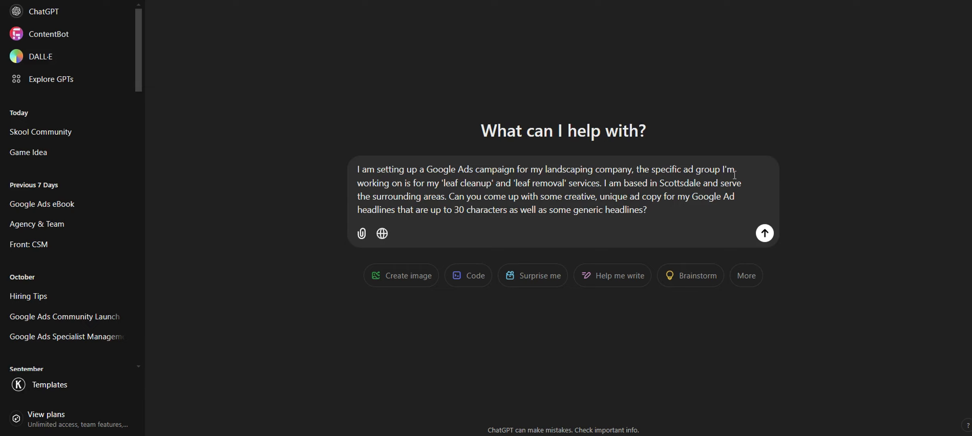
Review the Scottsdale leaf cleanup and leaf removal headline prompt and send it to ChatGPT
left_click_drag(684, 209, 369, 169)
left_click(491, 182)
left_click_drag(442, 184, 563, 183)
left_click_drag(652, 183, 702, 183)
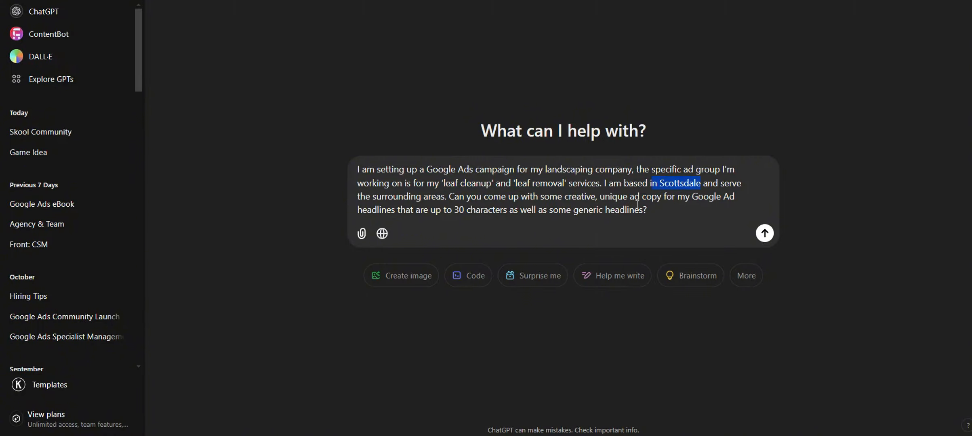
left_click_drag(565, 197, 611, 210)
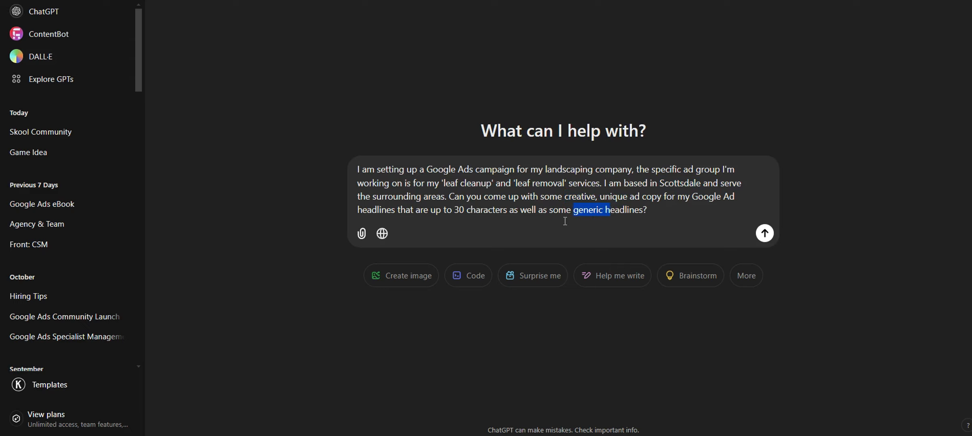
left_click(765, 234)
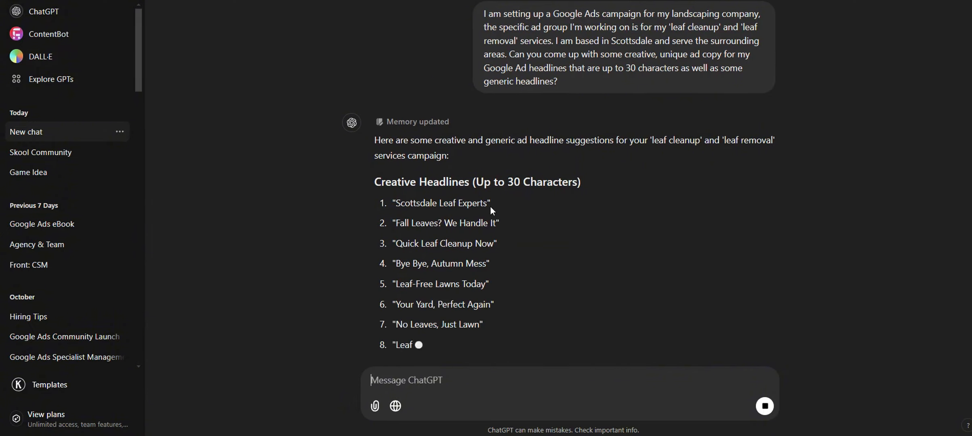
Replace the 'Pricing Starting at $39.99' headline with ChatGPT's 'Fall Leaves? We Handle It'
scroll(477, 219, "up", 2)
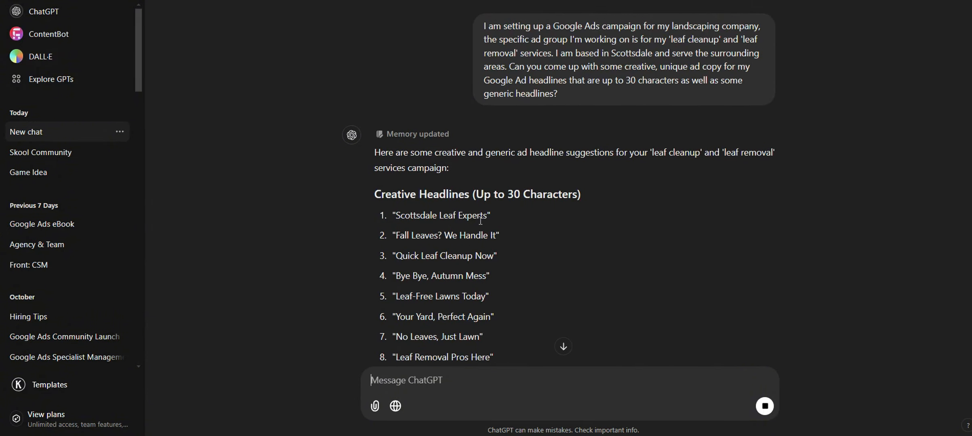
scroll(481, 220, "down", 3)
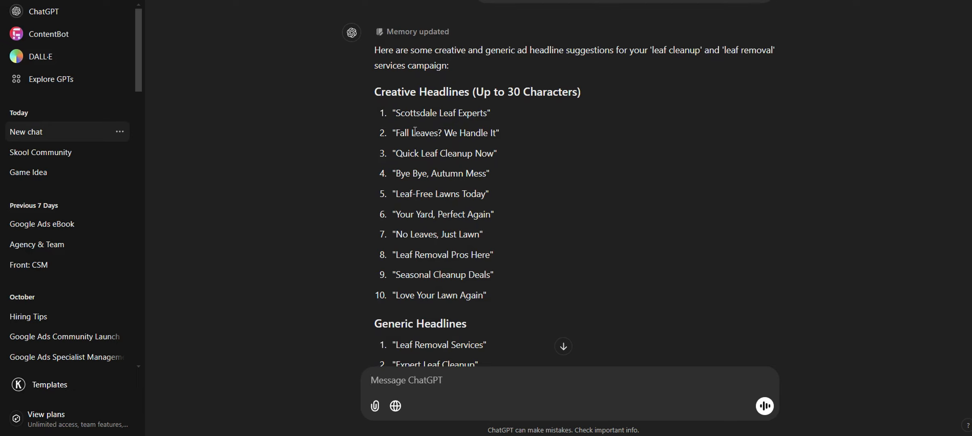
left_click_drag(398, 134, 497, 135)
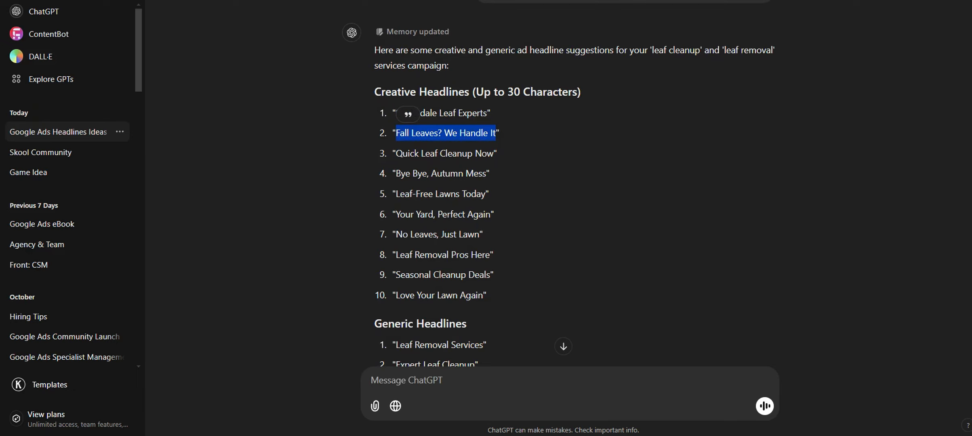
left_click(351, 1)
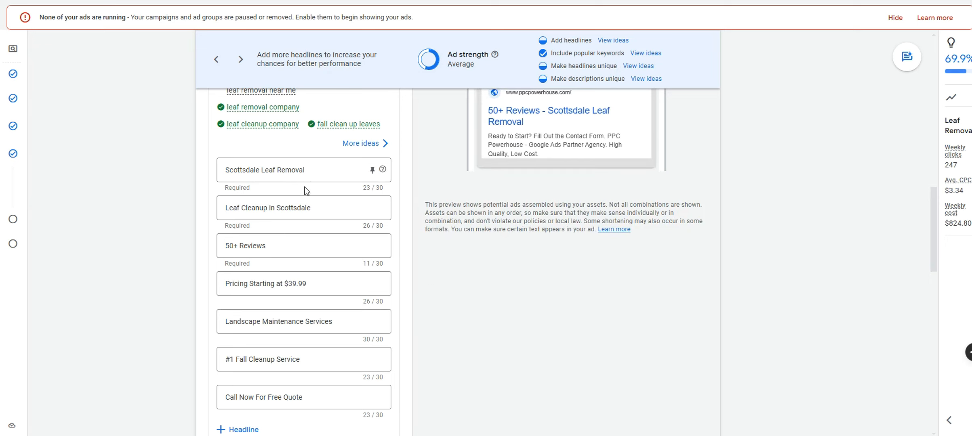
left_click_drag(323, 284, 202, 283)
key("ctrl+v")
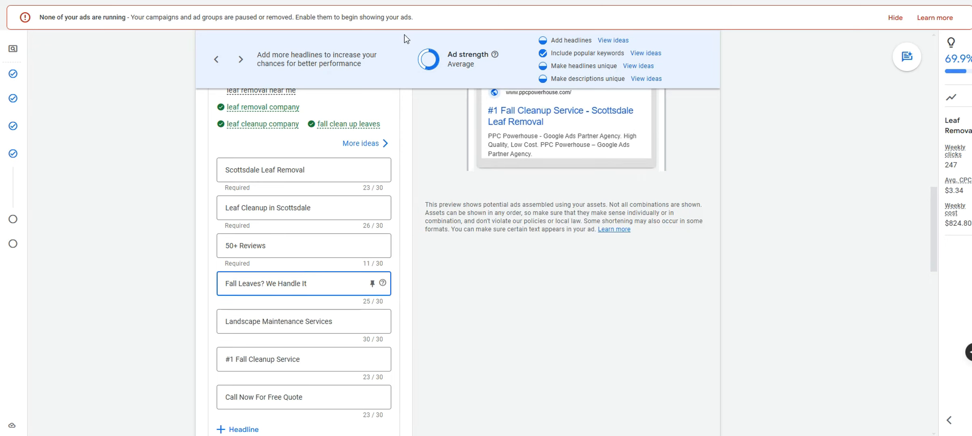
Add 'Seasonal Cleanup Deals' from ChatGPT as a new headline
left_click(274, 1)
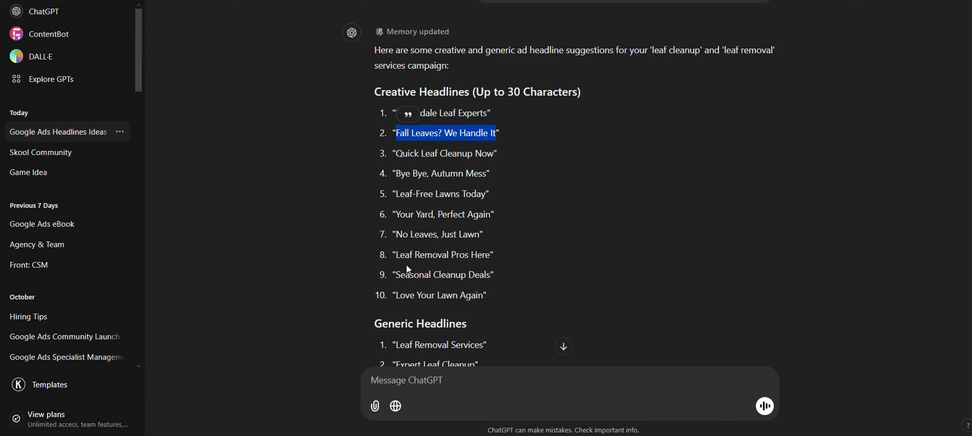
left_click_drag(398, 274, 489, 275)
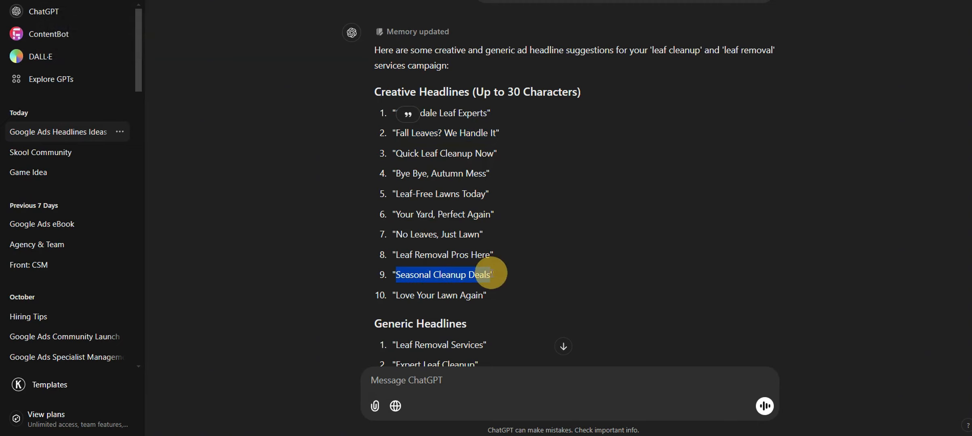
left_click(194, 1)
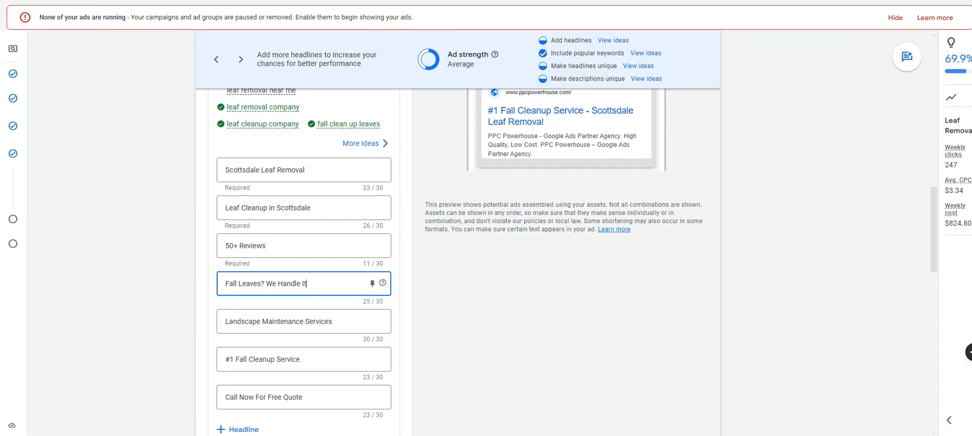
scroll(359, 239, "down", 4)
left_click(240, 224)
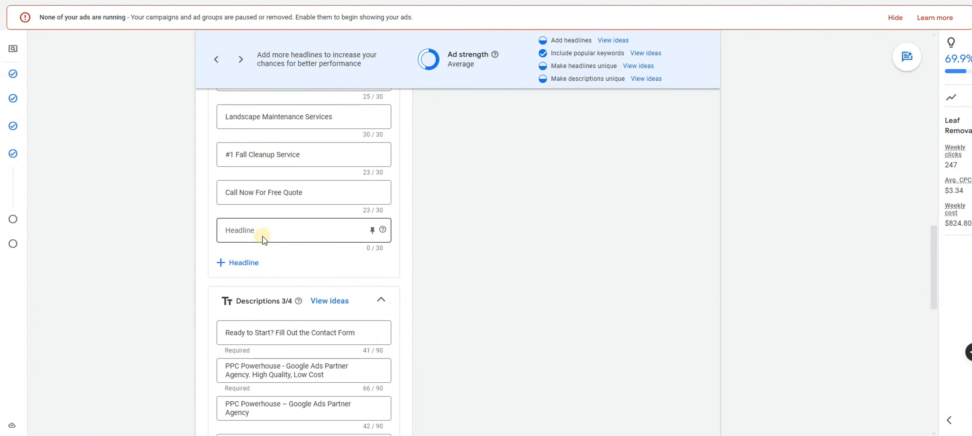
key("ctrl+v")
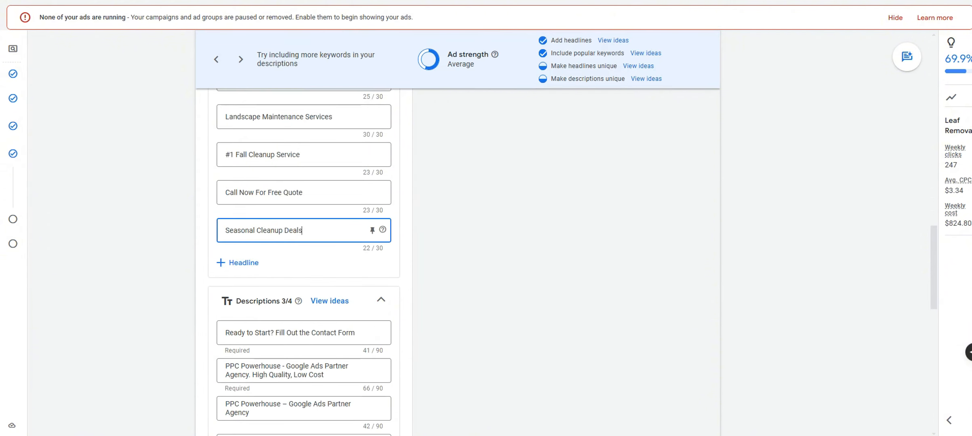
Add 'No Leaves, Just Lawn' from ChatGPT as another headline
left_click(121, 1)
left_click(457, 237)
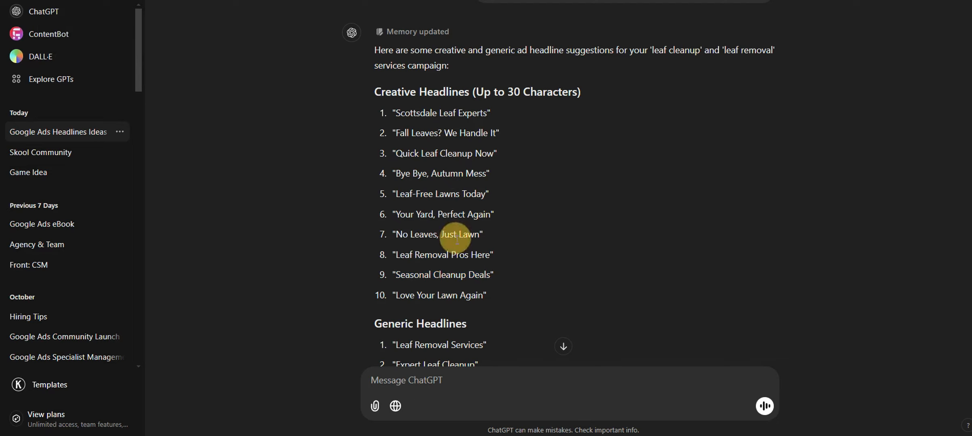
left_click_drag(481, 235, 397, 235)
key("ctrl+c")
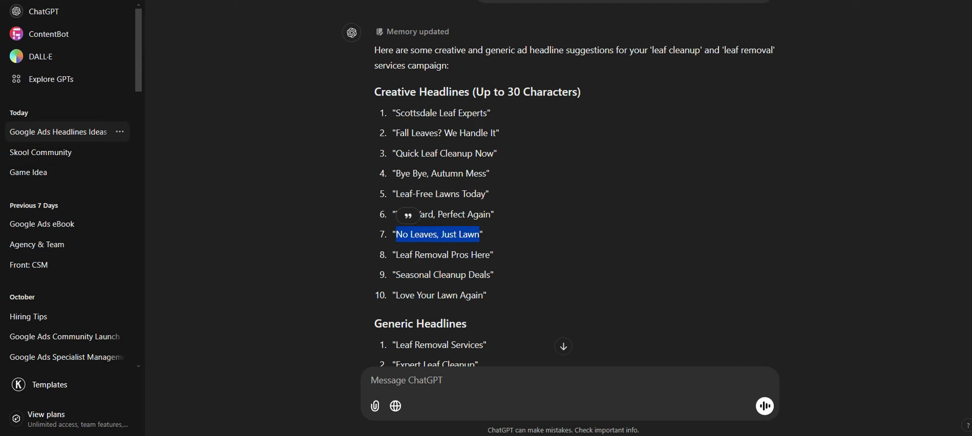
key("ctrl+Tab")
left_click(262, 261)
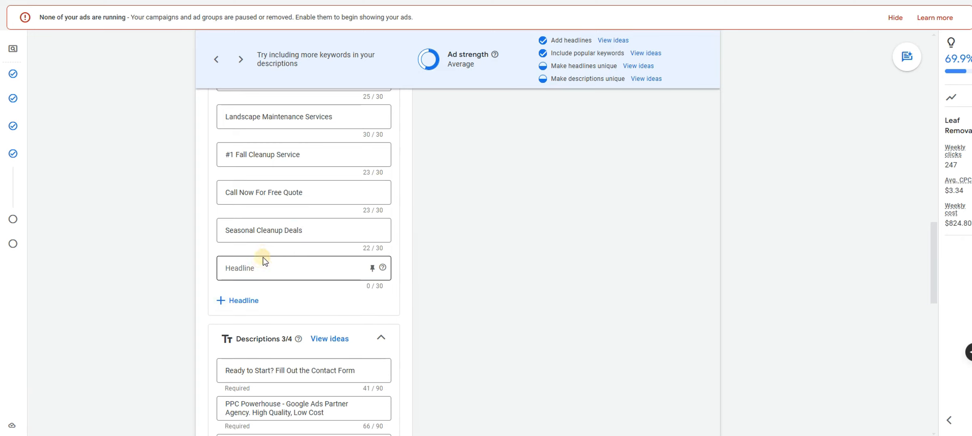
key("ctrl+v")
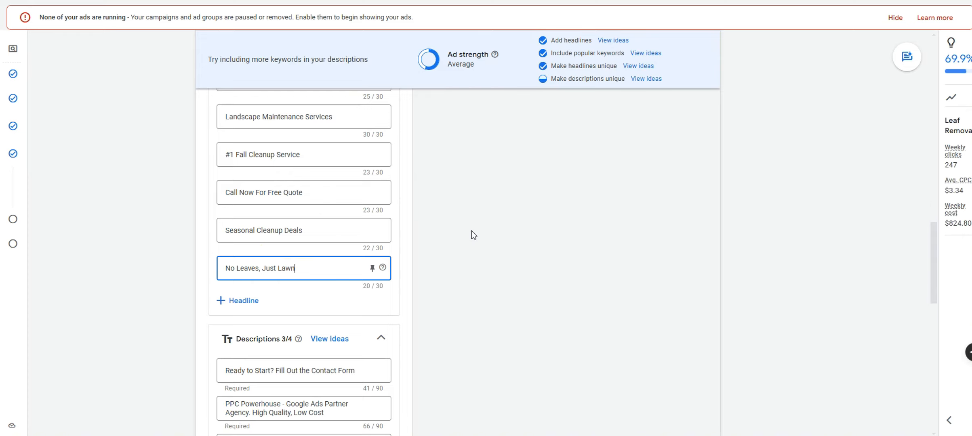
Add 'Scottsdale Leaf Experts' as a further headline
scroll(472, 234, "up", 7)
scroll(501, 242, "up", 5)
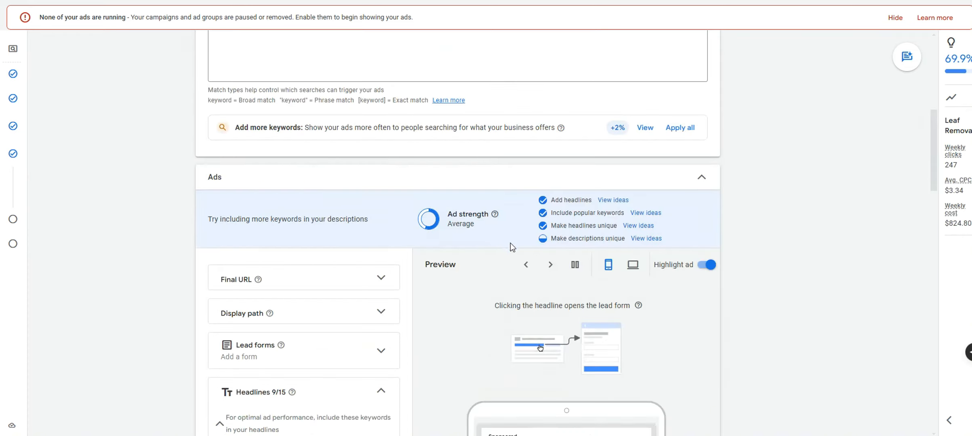
scroll(512, 245, "down", 7)
left_click(194, 1)
scroll(510, 178, "down", 3)
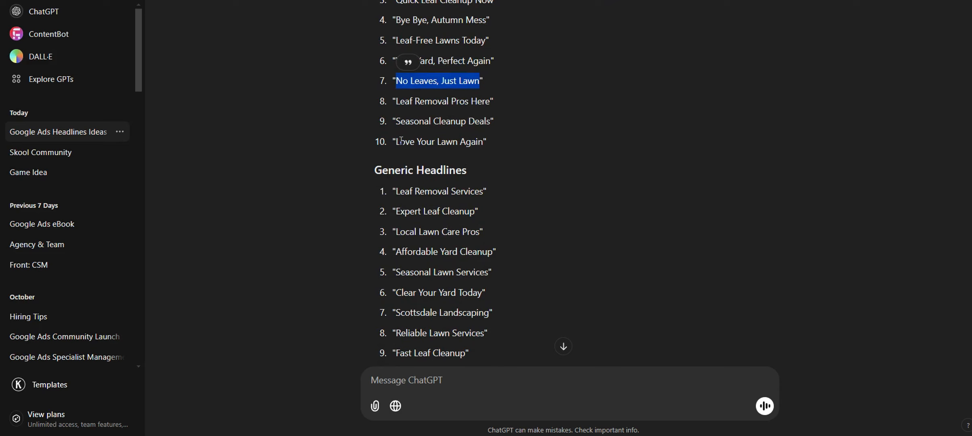
scroll(402, 140, "up", 4)
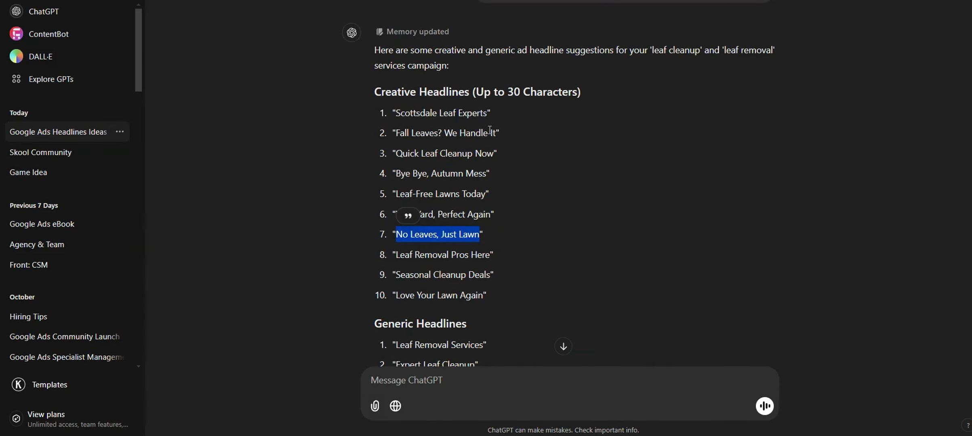
left_click_drag(488, 114, 396, 115)
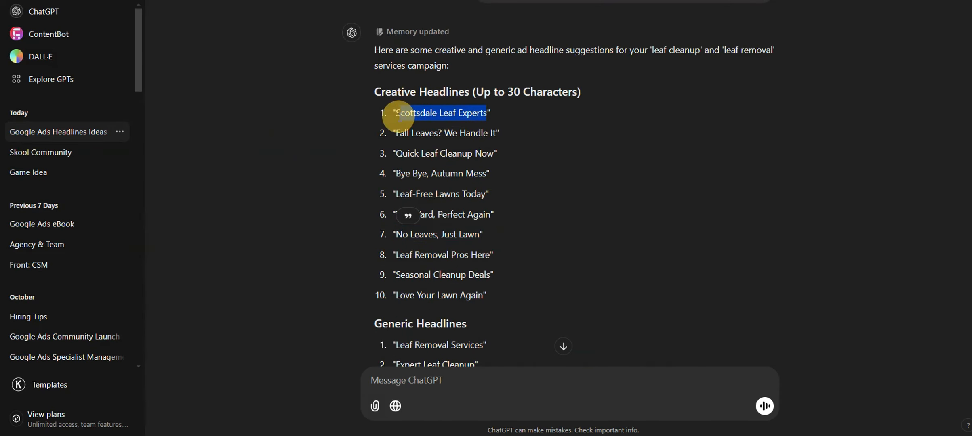
key("ctrl+Tab")
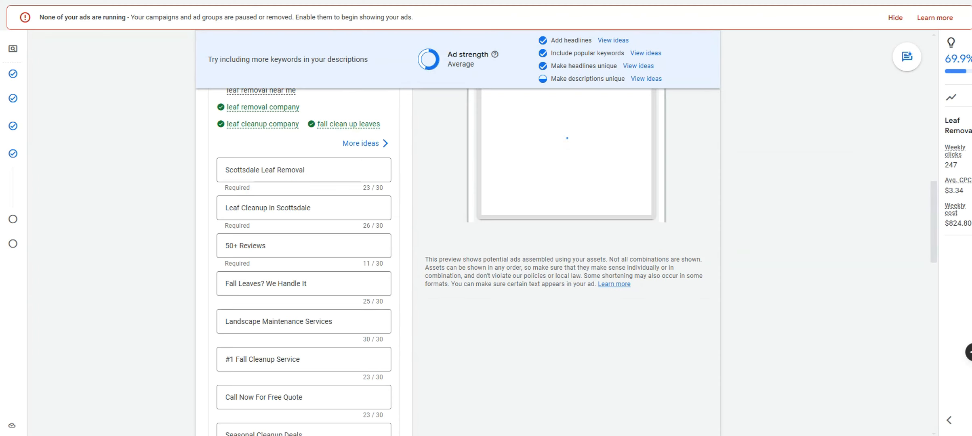
scroll(377, 221, "down", 3)
left_click(241, 403)
type("Scottsdale Leaf Experts")
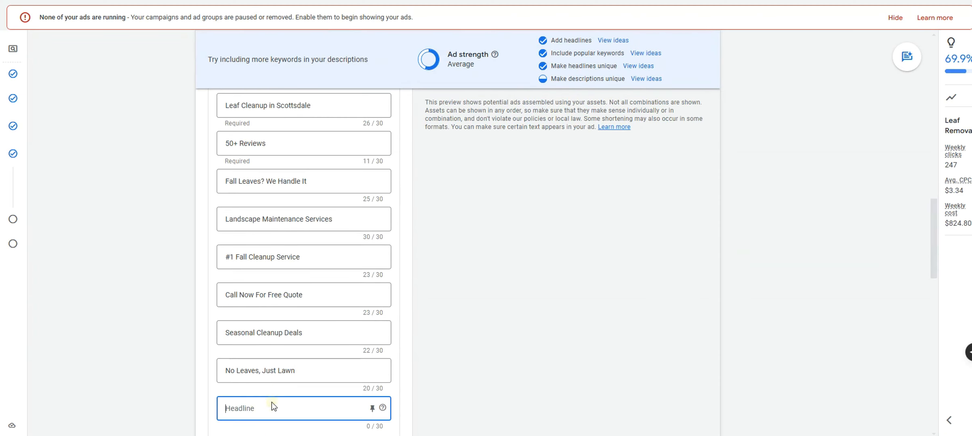
scroll(369, 254, "up", 2)
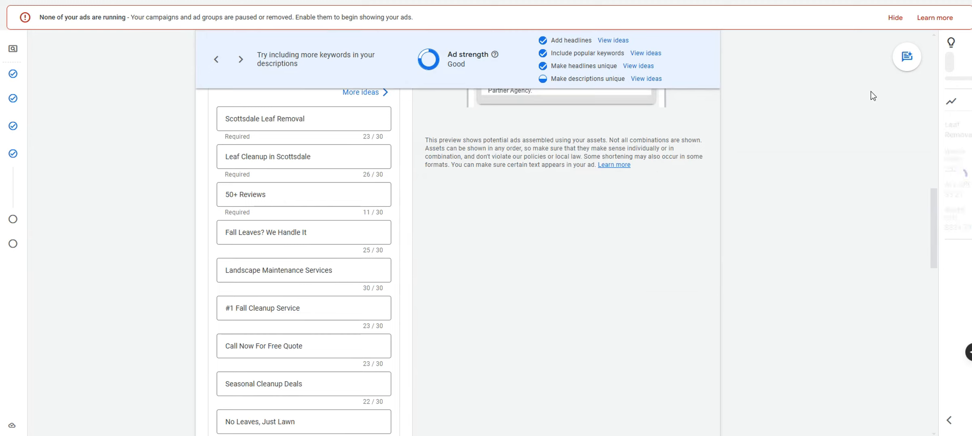
left_click_drag(230, 119, 217, 158)
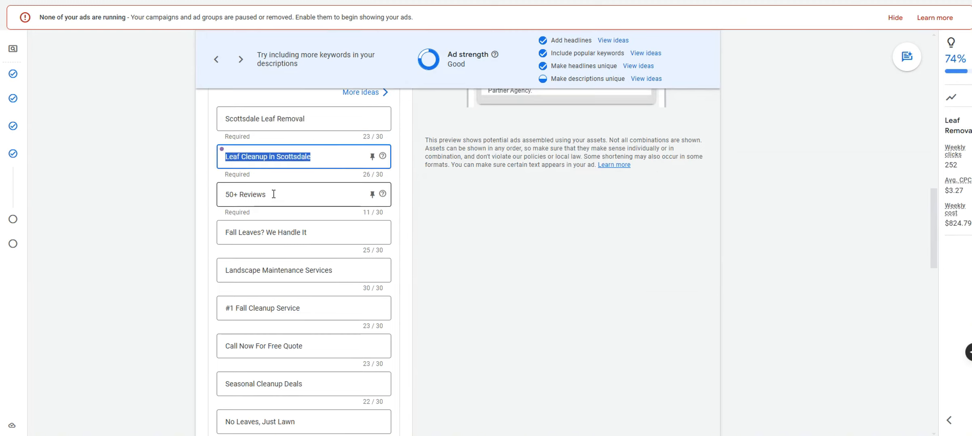
Cycle through the ad preview combinations and view them on desktop and mobile
scroll(406, 257, "up", 6)
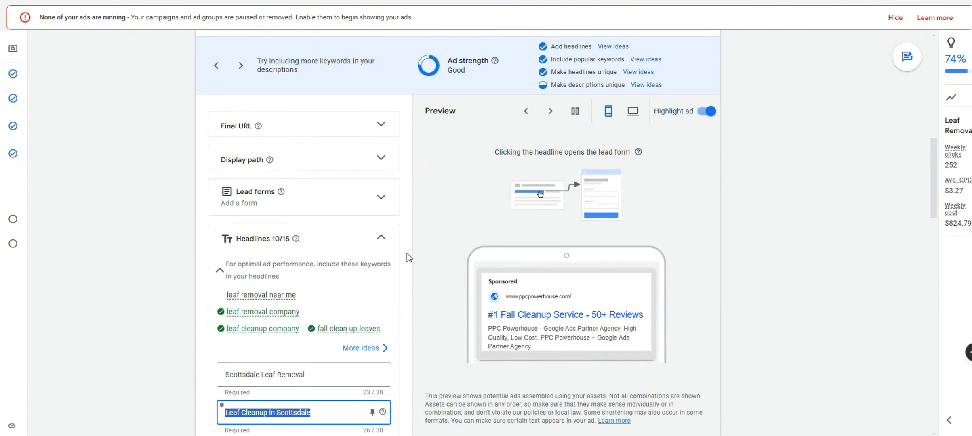
left_click(551, 111)
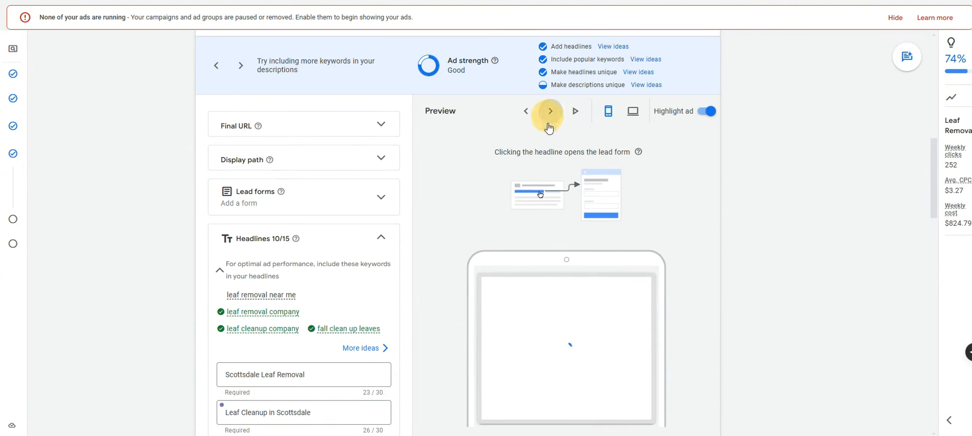
left_click(552, 112)
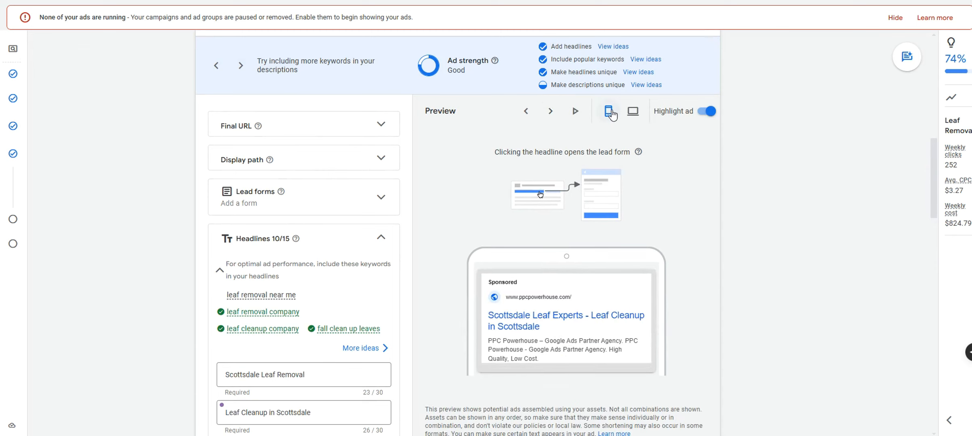
left_click(633, 111)
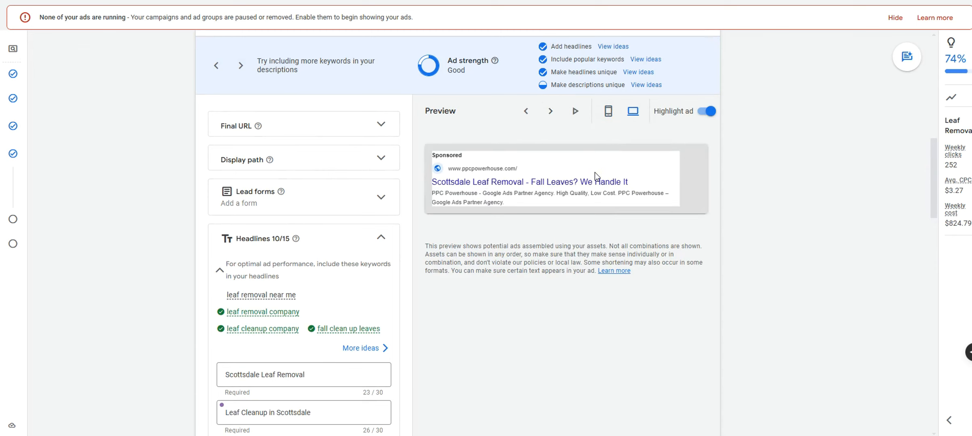
left_click(609, 111)
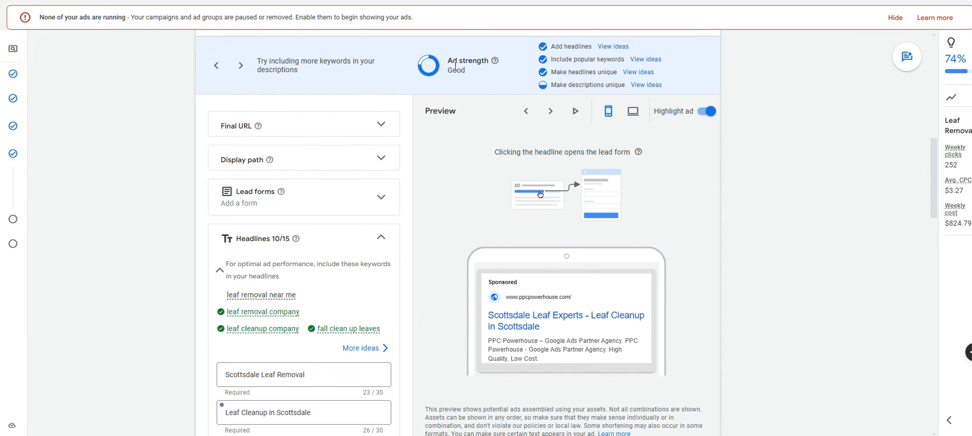
left_click_drag(447, 61, 486, 60)
Collapse the Headlines section so the descriptions are visible
left_click(382, 236)
scroll(397, 226, "down", 5)
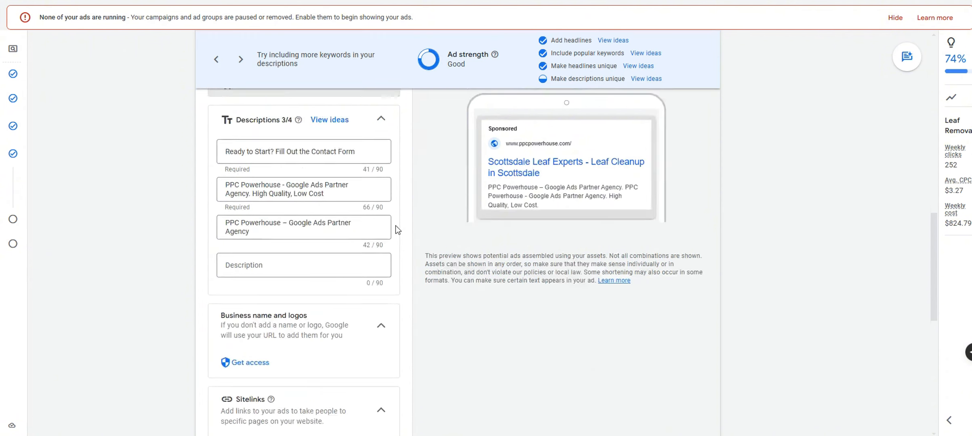
scroll(400, 230, "up", 5)
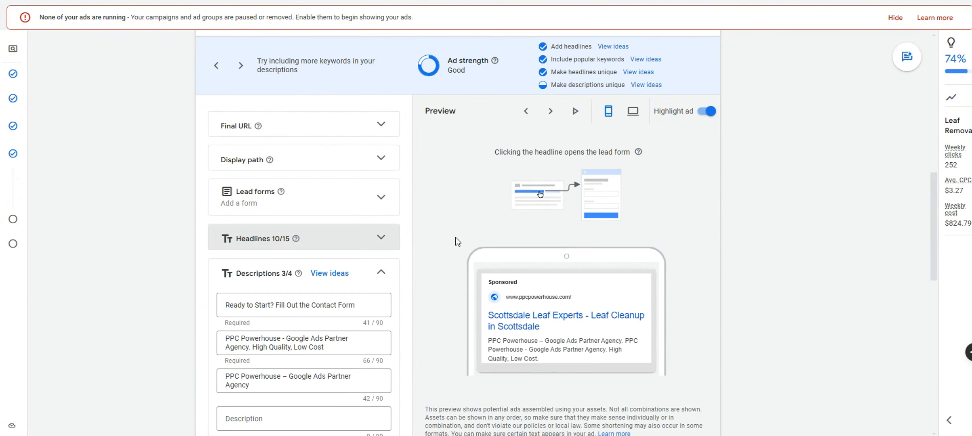
scroll(455, 238, "down", 1)
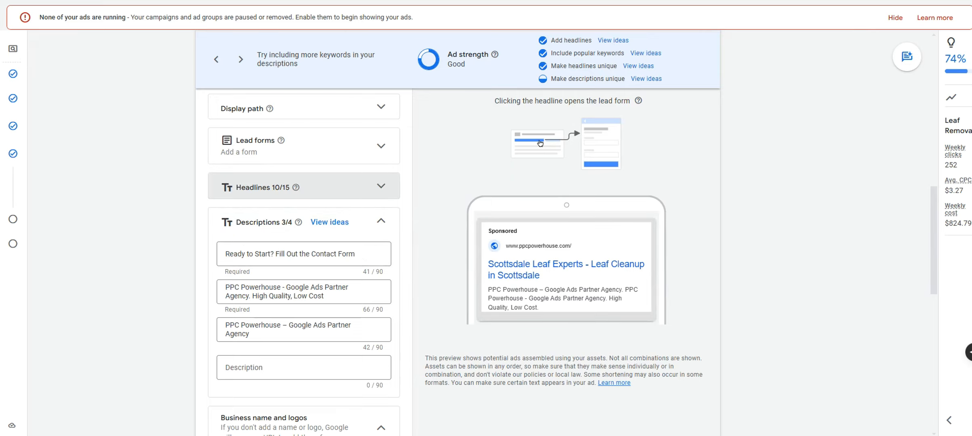
key("alt+Tab")
In ChatGPT, find the ten under-60-character leaf-cleanup descriptions and select description 6
left_click(480, 376)
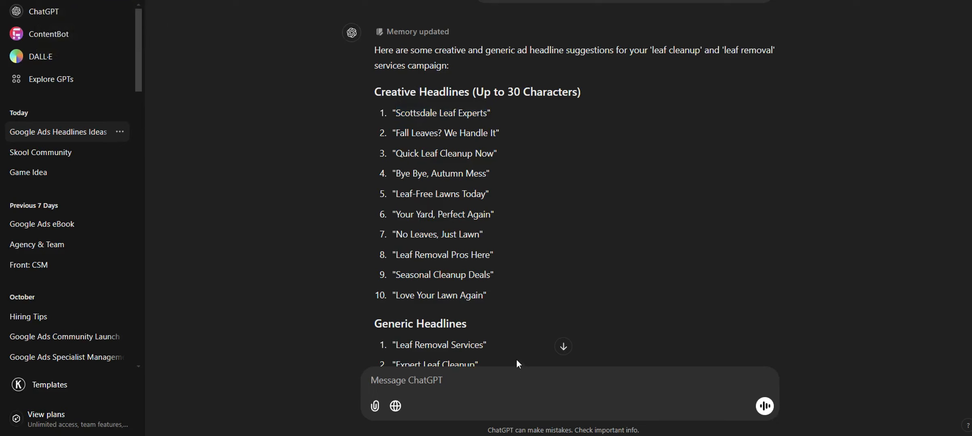
scroll(667, 242, "down", 5)
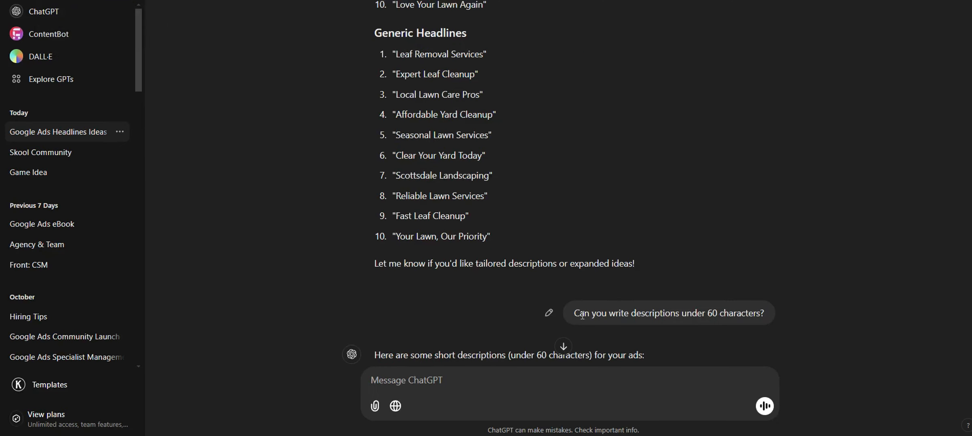
left_click_drag(576, 314, 768, 314)
scroll(568, 341, "down", 5)
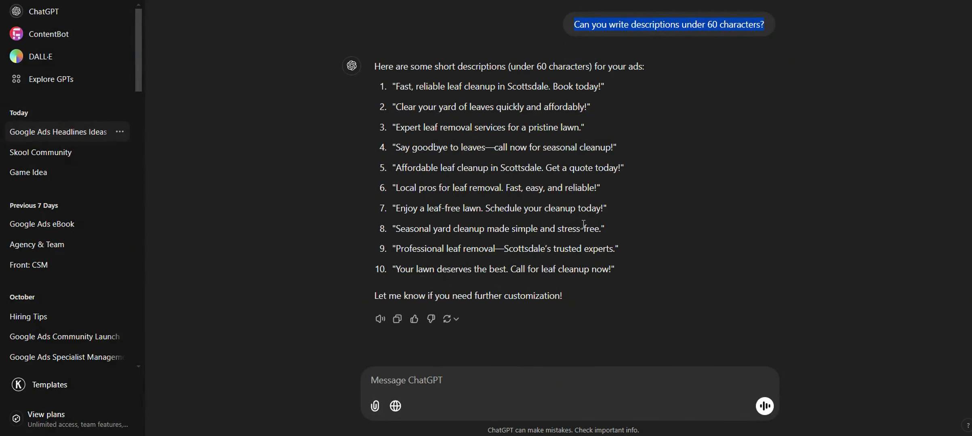
left_click_drag(595, 188, 393, 188)
key("ctrl+c")
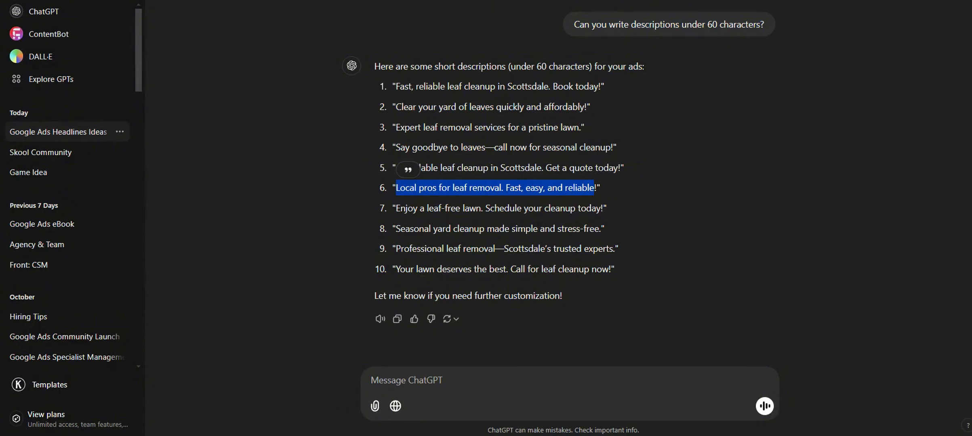
Paste 'Local pros for leaf removal. Fast, easy, and reliable!' as Description 1
left_click(271, 1)
scroll(369, 218, "up", 1)
left_click(327, 208)
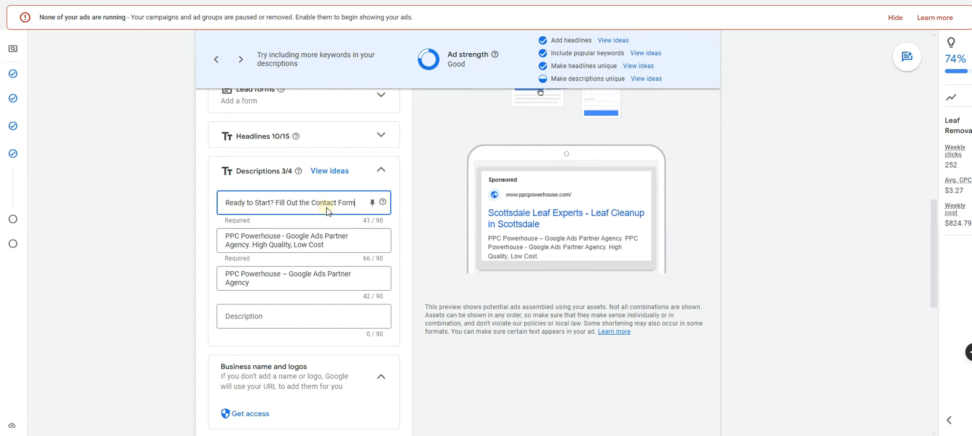
key("ctrl+a")
key("ctrl+v")
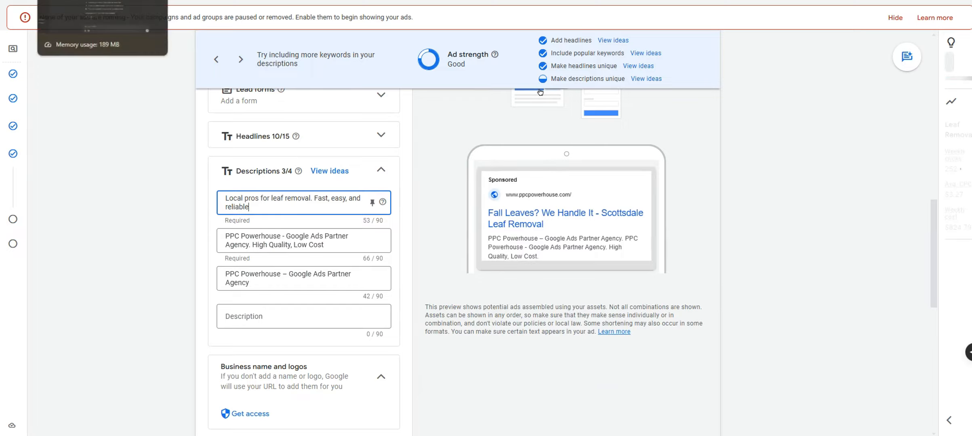
Copy ChatGPT's seventh suggestion, the leaf-free lawn line, into Description 2
key("ctrl+Tab")
left_click_drag(397, 208, 606, 210)
key("ctrl+Tab")
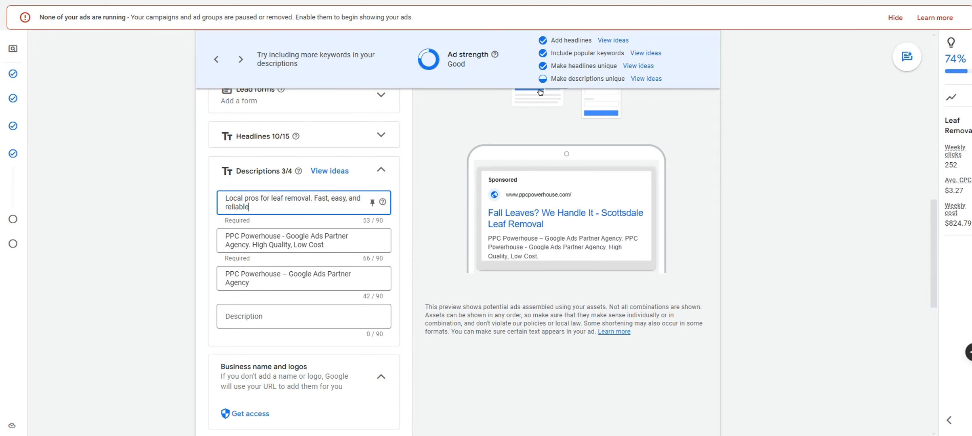
left_click(353, 238)
key("ctrl+a")
type("Enjoy a leaf-free lawn. Schedule your cleanup today")
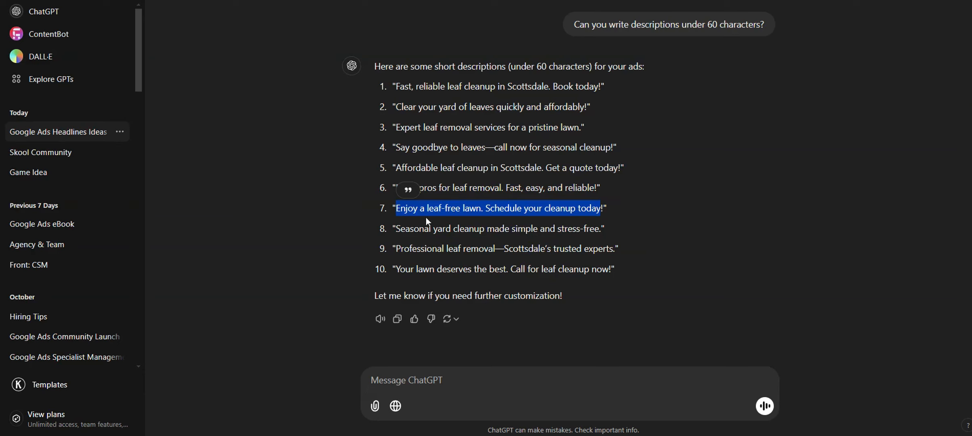
Copy the eighth suggestion about seasonal yard cleanup into Description 3
left_click_drag(397, 234, 598, 230)
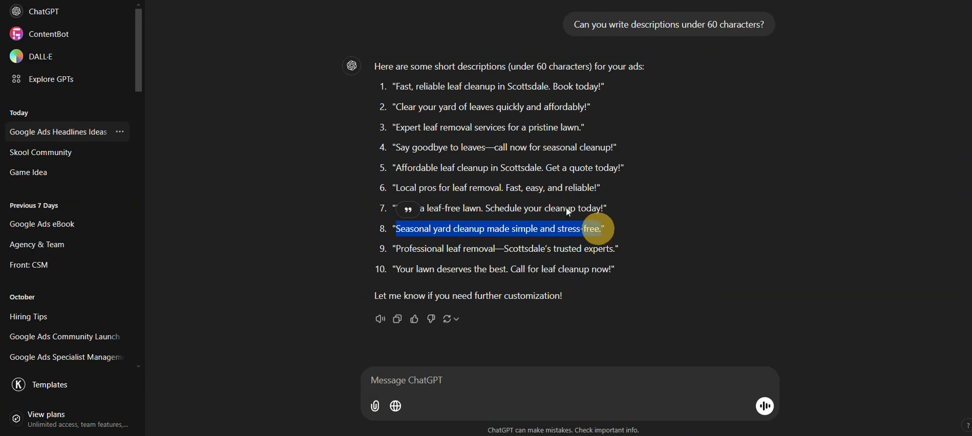
key("ctrl+c")
key("alt+Tab")
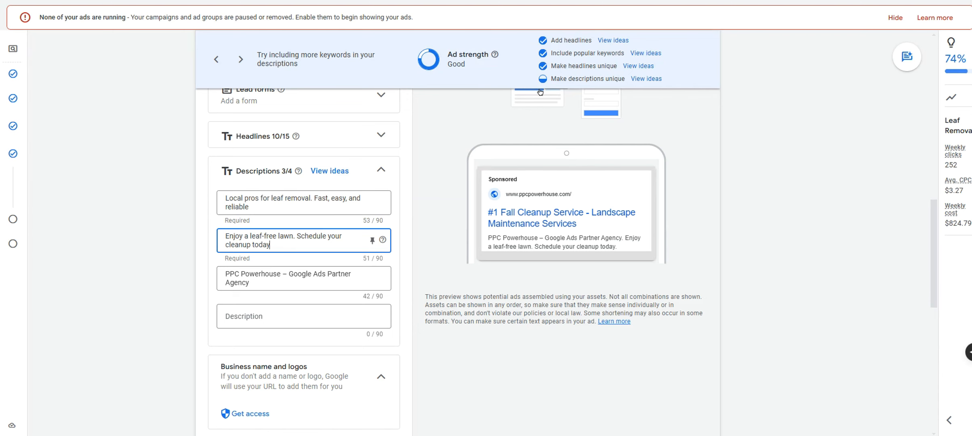
triple_click(306, 273)
key("ctrl+v")
Put the tenth suggestion, 'Your lawn deserves the best. Call for leaf cleanup now', into Description 4
key("alt+Tab")
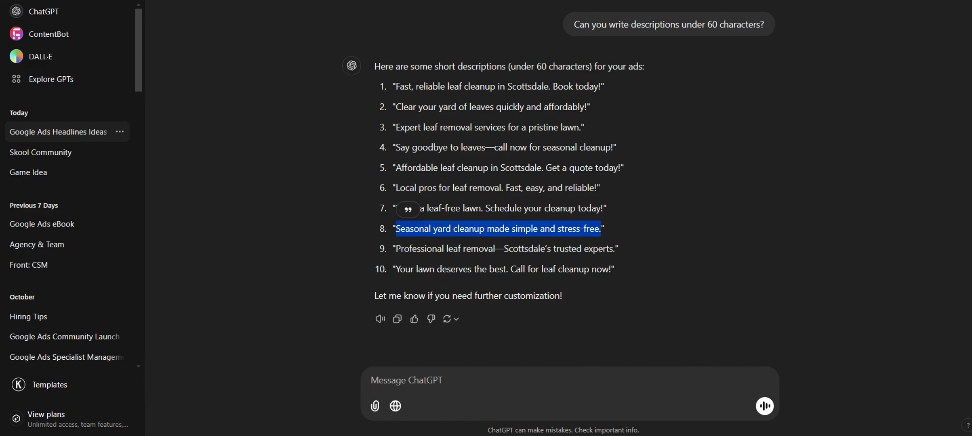
mouse_move(400, 275)
left_mouse_down()
mouse_move(610, 278)
mouse_move(396, 264)
left_mouse_up()
left_click(610, 279)
key("ctrl+c")
key("alt+Tab")
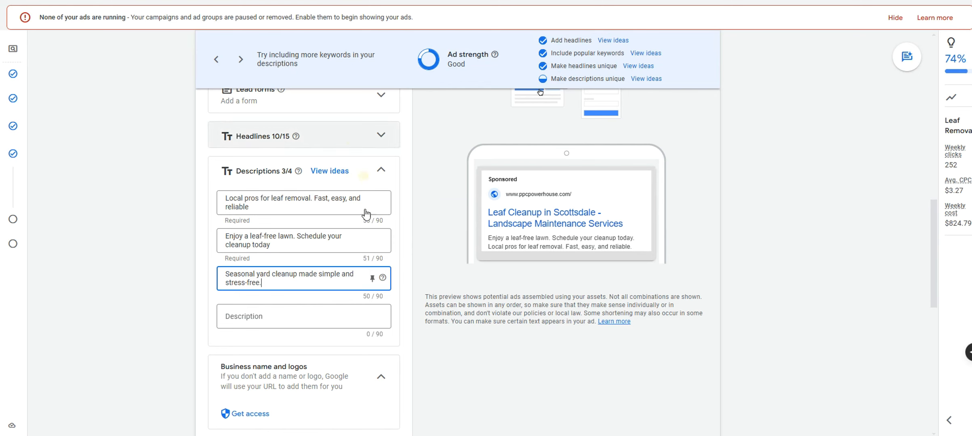
left_click(321, 313)
key("ctrl+v")
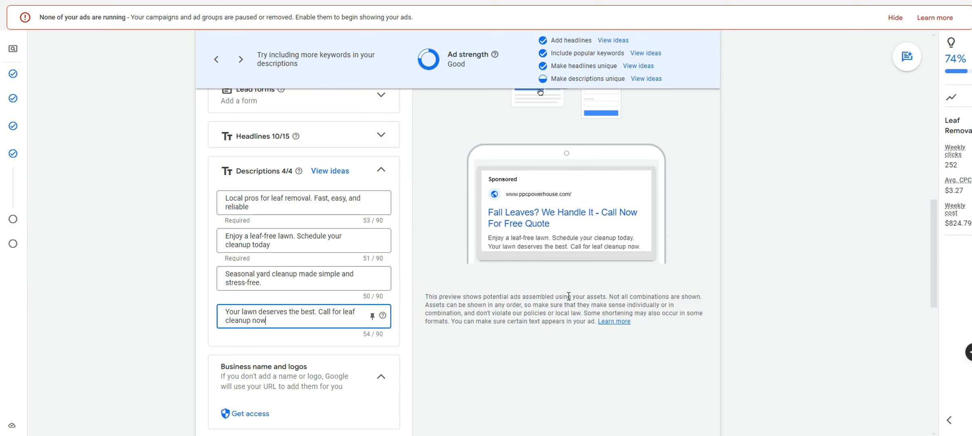
Collapse the Descriptions, Sitelinks and Callouts cards in the ad editor
scroll(564, 299, "up", 6)
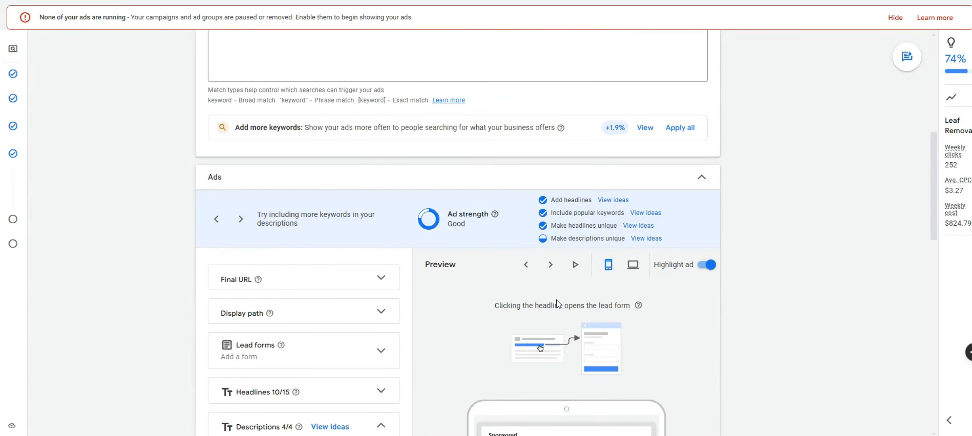
scroll(557, 300, "down", 4)
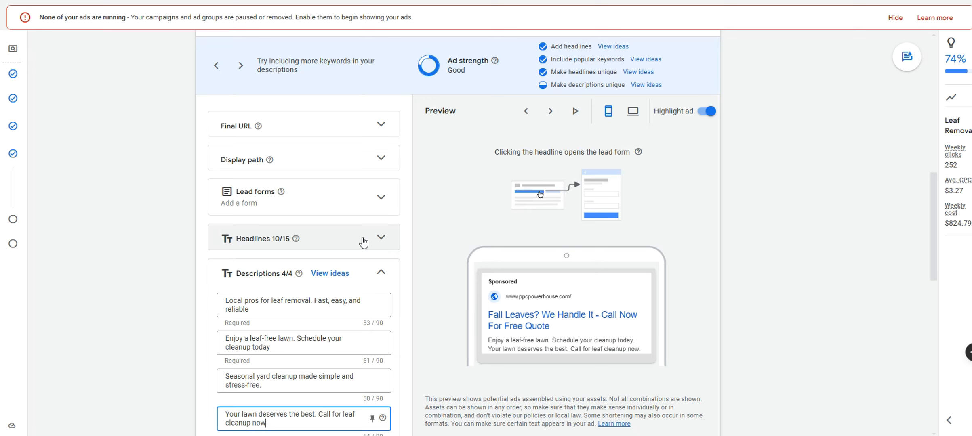
scroll(368, 241, "down", 4)
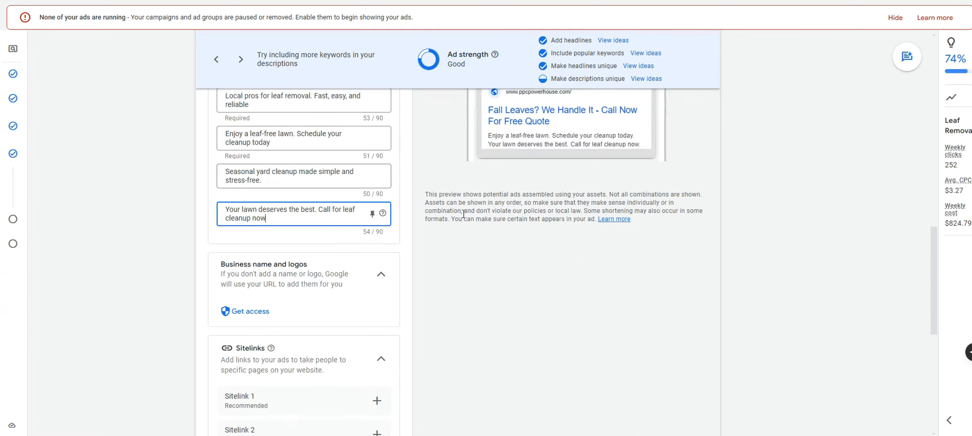
scroll(354, 200, "up", 3)
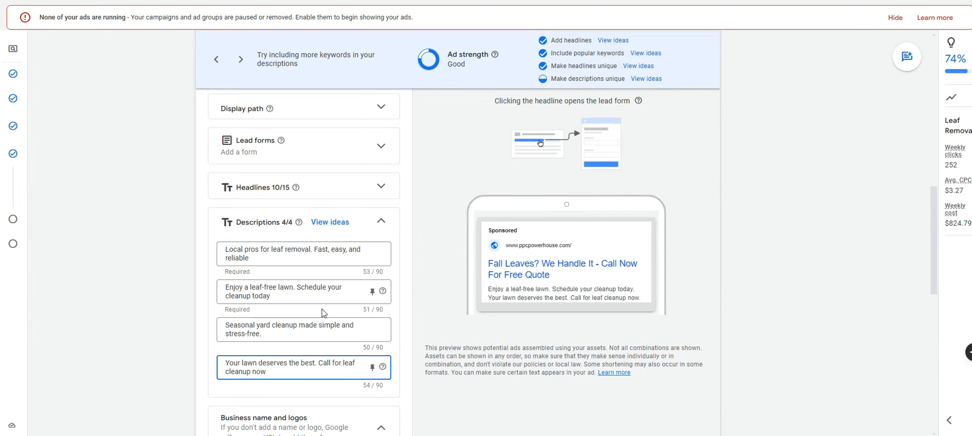
left_click(380, 222)
scroll(453, 321, "down", 1)
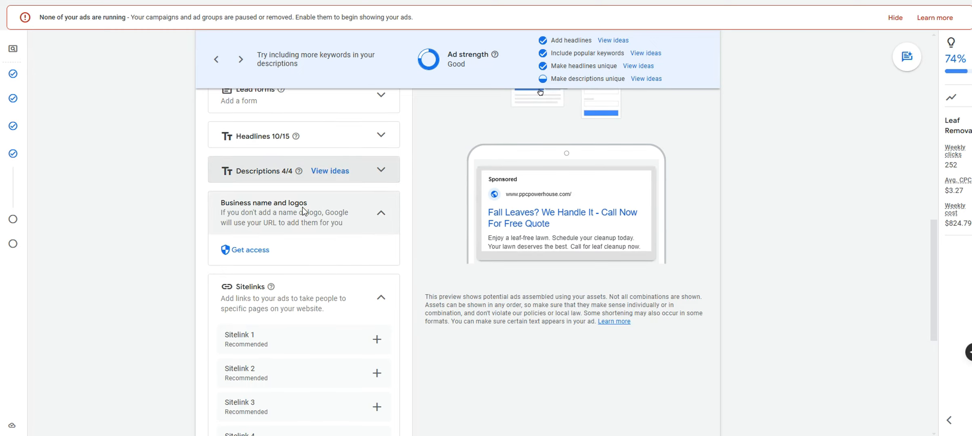
scroll(348, 221, "down", 3)
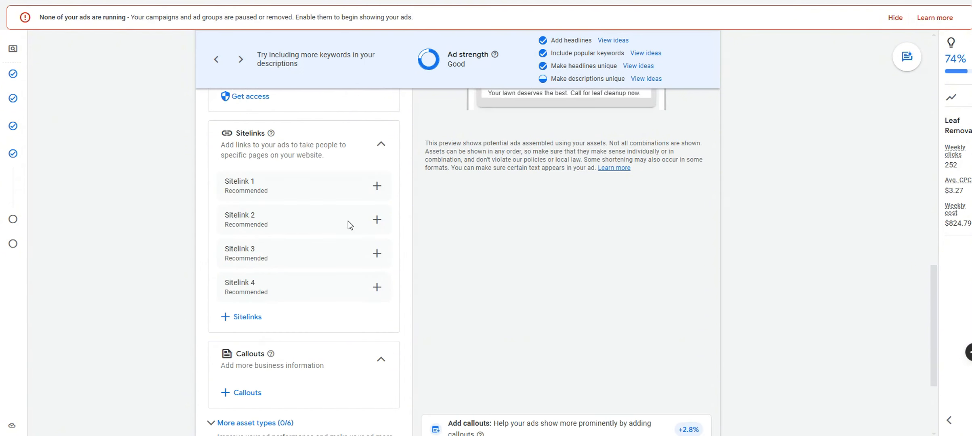
left_click(359, 144)
left_click(373, 213)
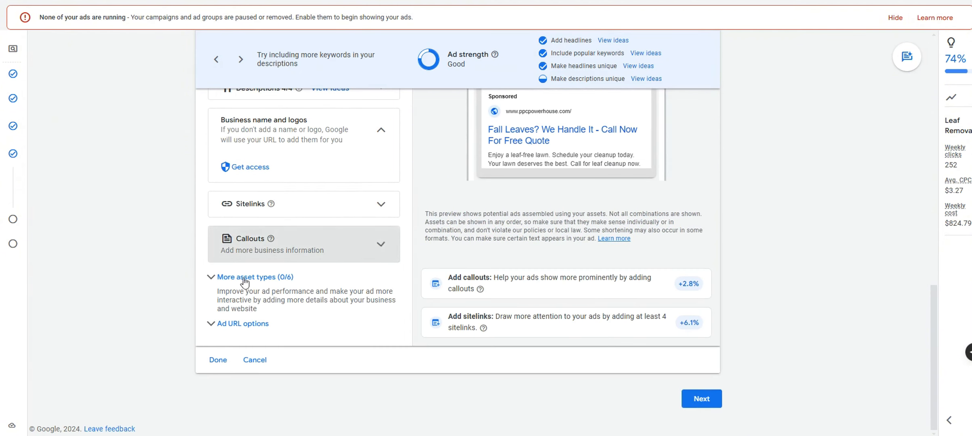
Briefly expand More asset types, then save the finished leaf-removal ad with Done
left_click(219, 278)
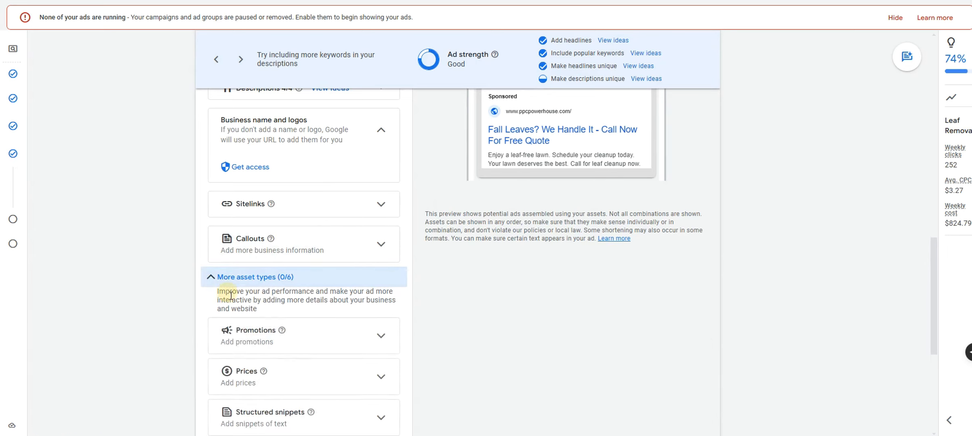
left_click(208, 278)
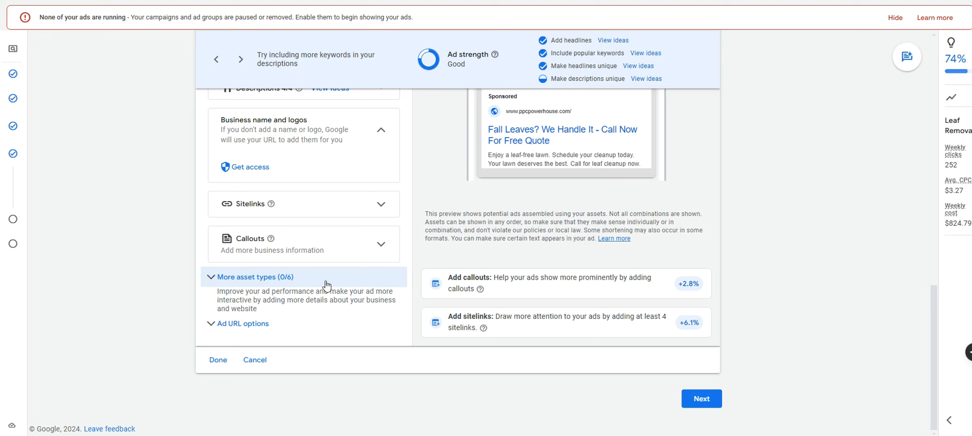
scroll(327, 285, "up", 3)
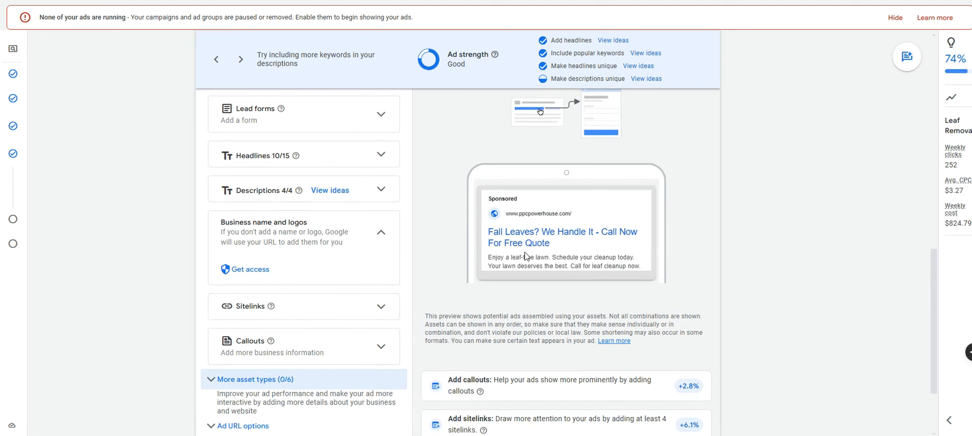
scroll(409, 227, "down", 3)
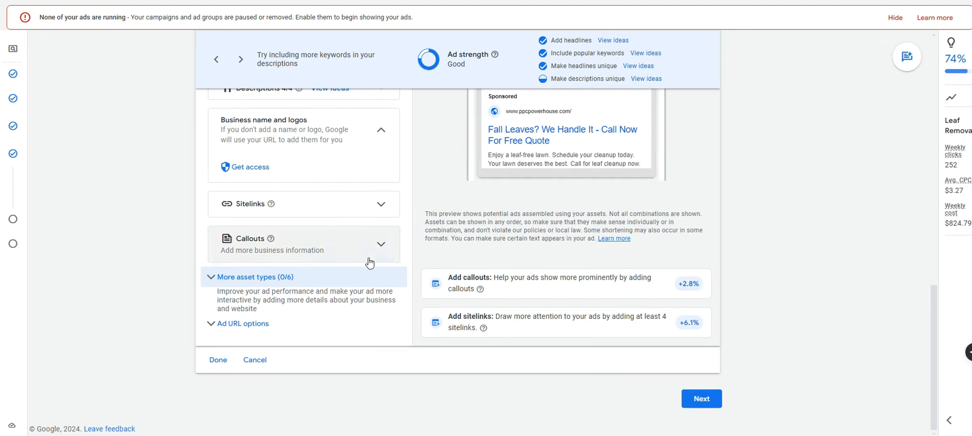
left_click(213, 359)
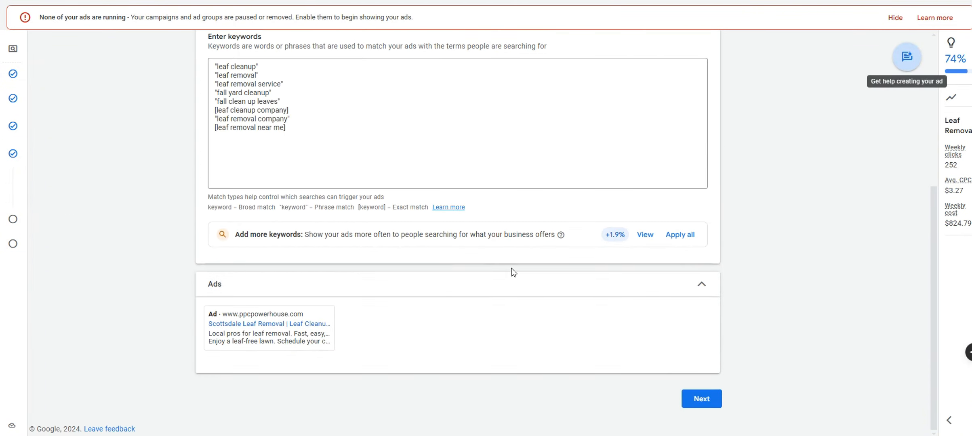
Collapse Keywords and review the $117.83 recommended budget and its $3.27 average CPC estimate
scroll(514, 269, "up", 3)
left_click(669, 40)
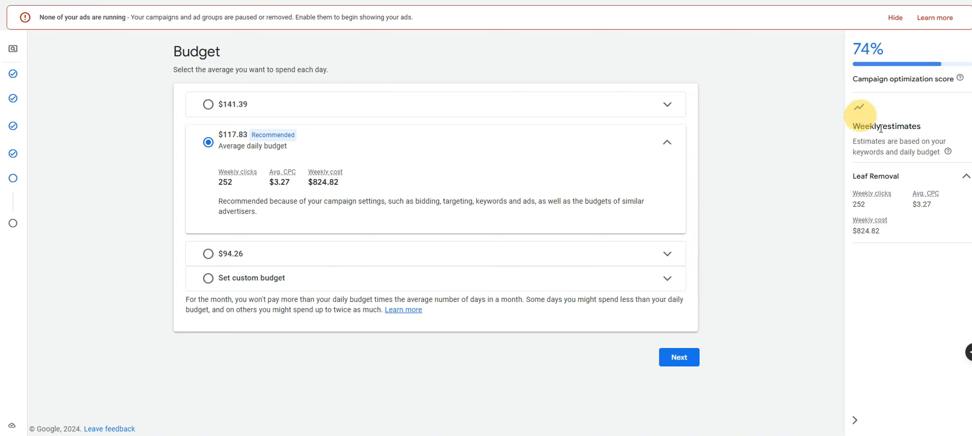
left_click_drag(937, 205, 911, 205)
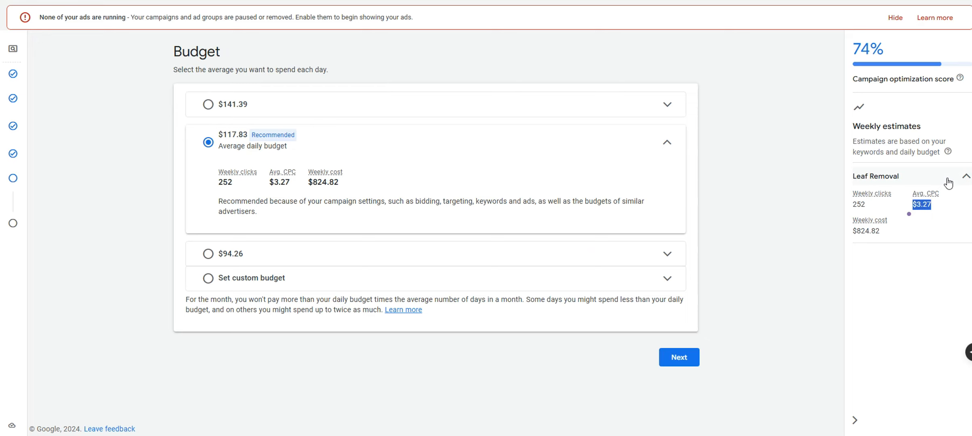
Replace the $117.83 budget with a $35.00 custom daily budget and continue to review
left_click(315, 278)
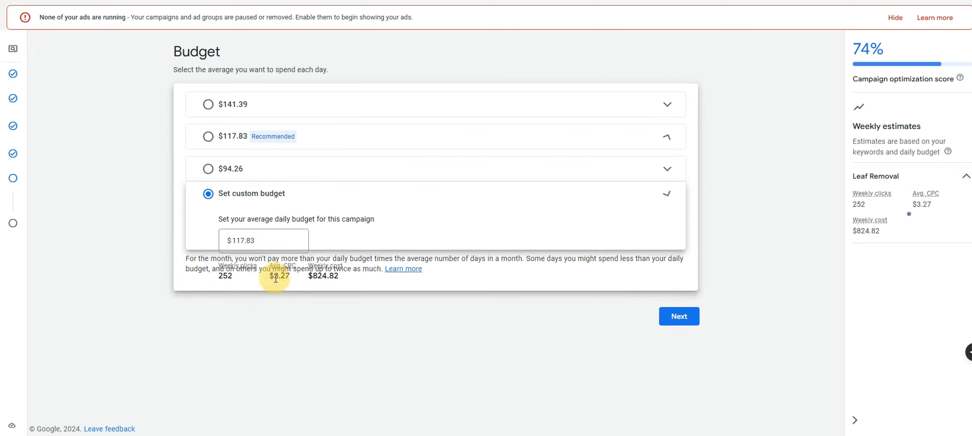
left_click(261, 234)
left_click_drag(260, 234, 222, 233)
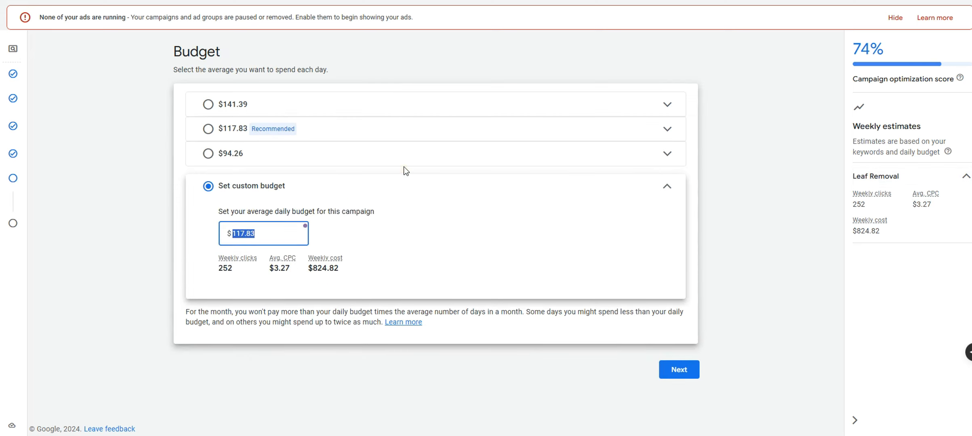
type("35")
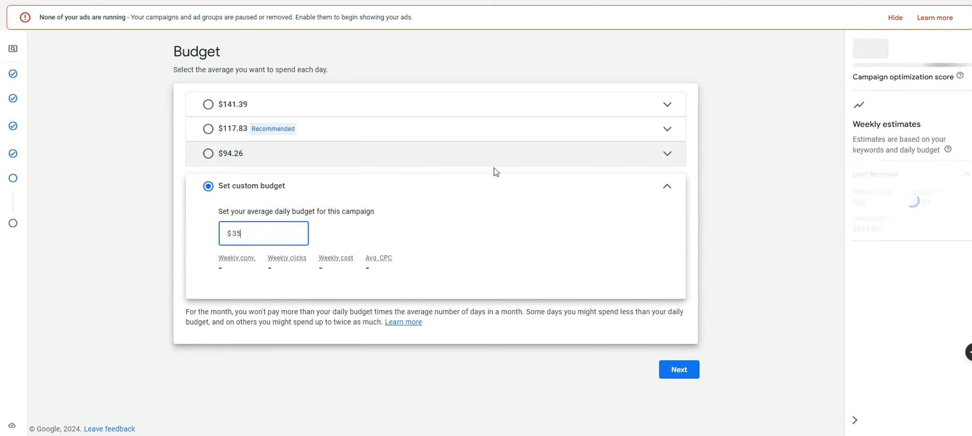
left_click(664, 249)
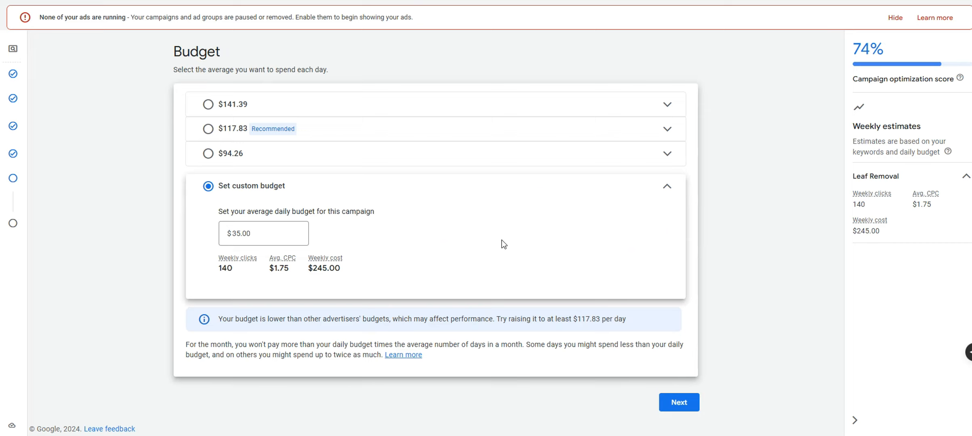
left_click(677, 397)
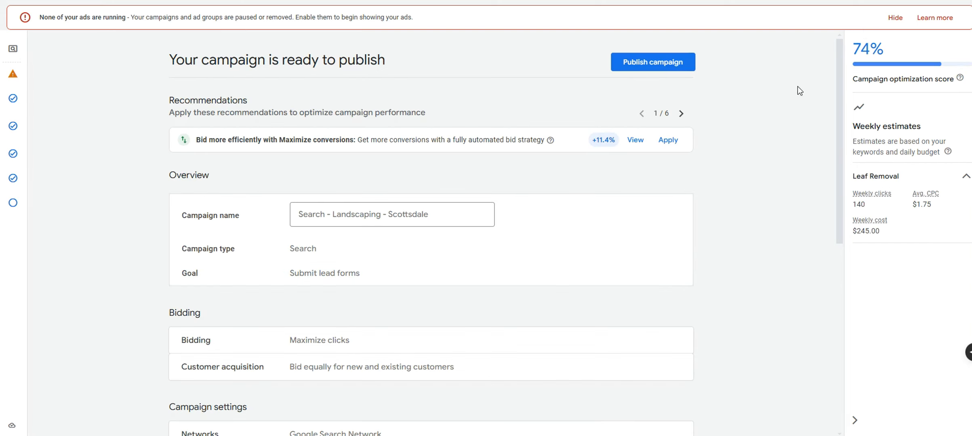
Publish Search - Landscaping - Scottsdale, then pause it from the Campaigns table
left_click_drag(838, 50, 876, 267)
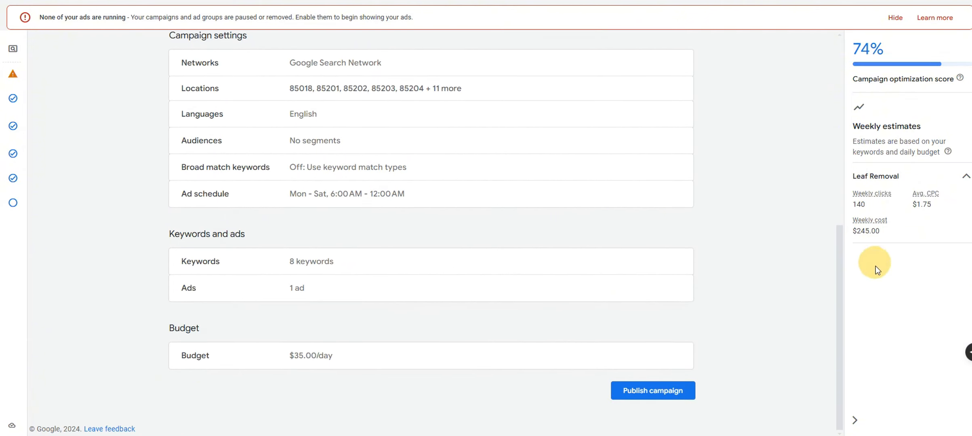
left_click(649, 391)
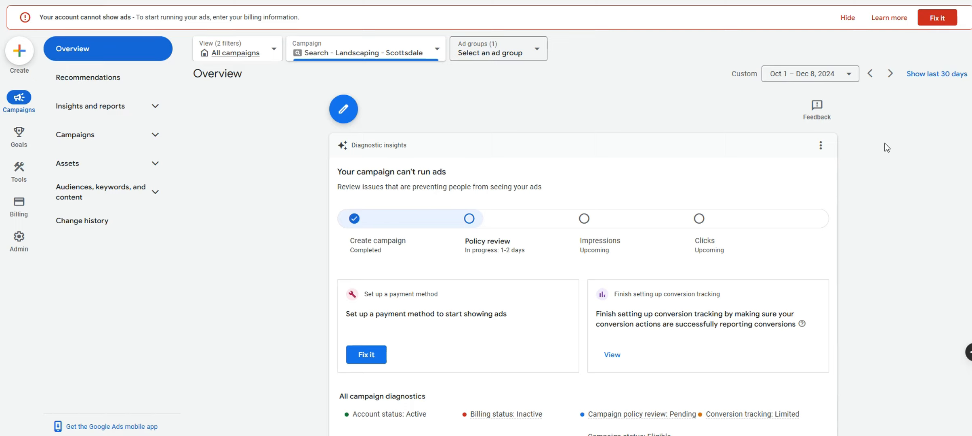
left_click(152, 135)
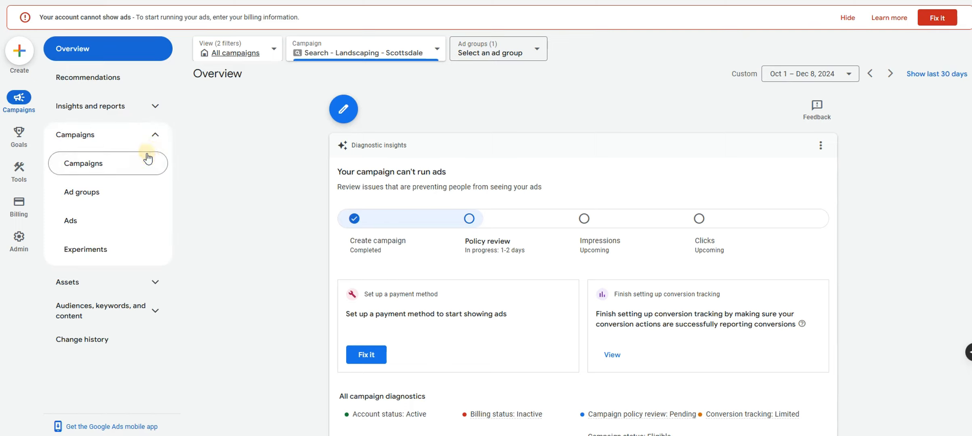
left_click(141, 160)
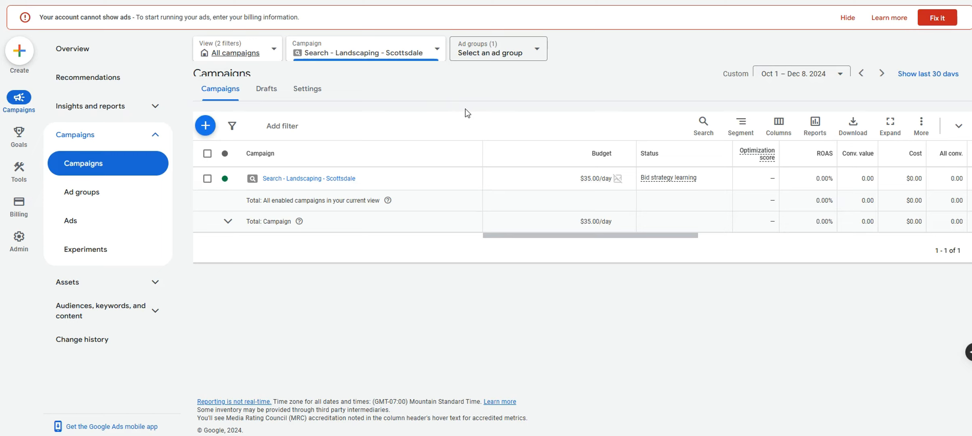
left_click(226, 180)
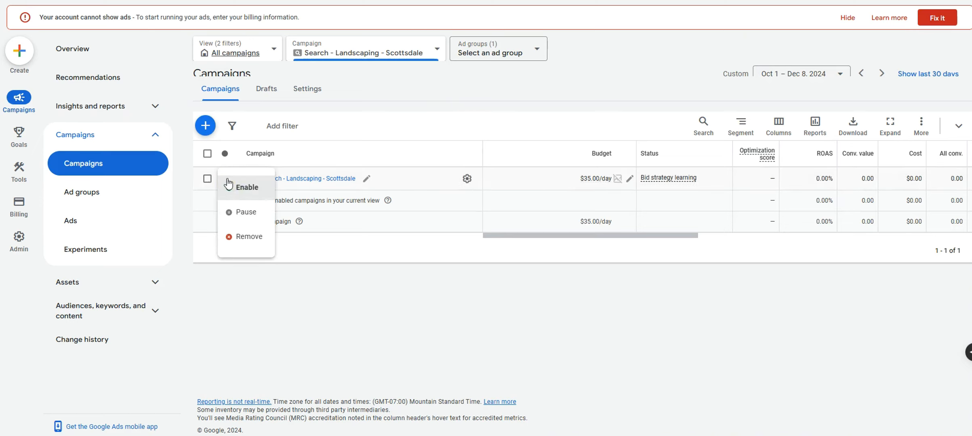
left_click(246, 211)
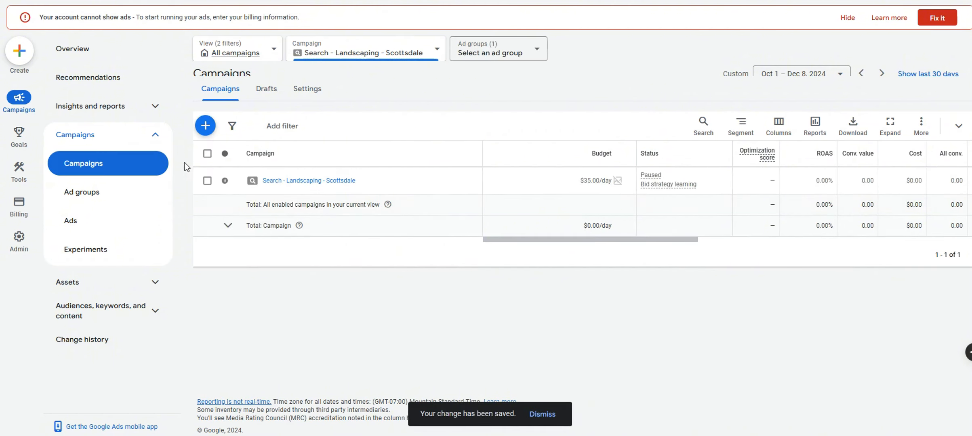
left_click(146, 168)
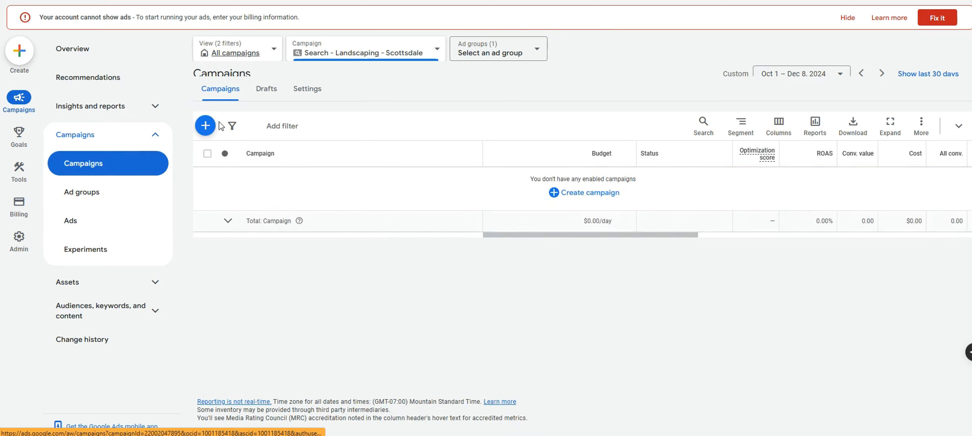
Filter campaigns to 'Enabled, Paused' and open the Search - Landscaping - Scottsdale ad groups
left_click(236, 53)
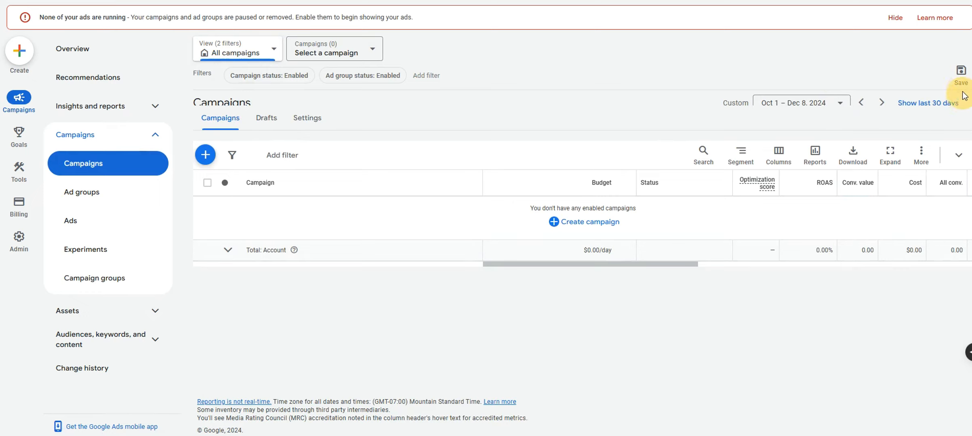
left_click(284, 80)
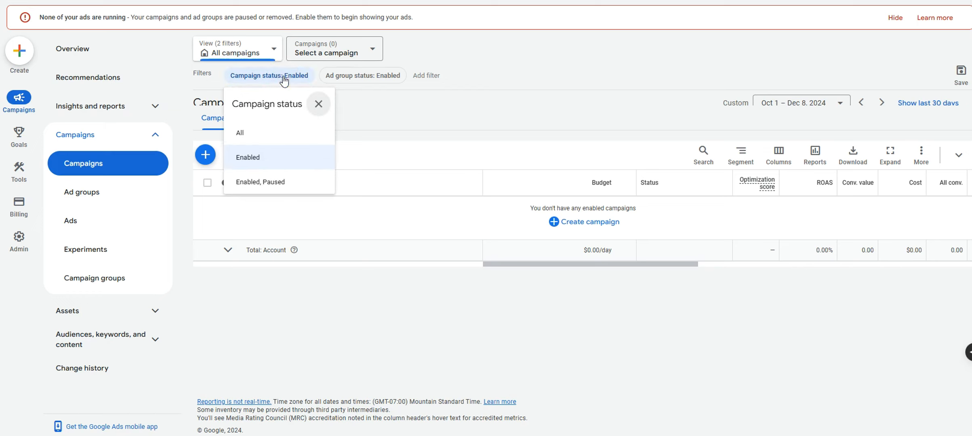
left_click(276, 182)
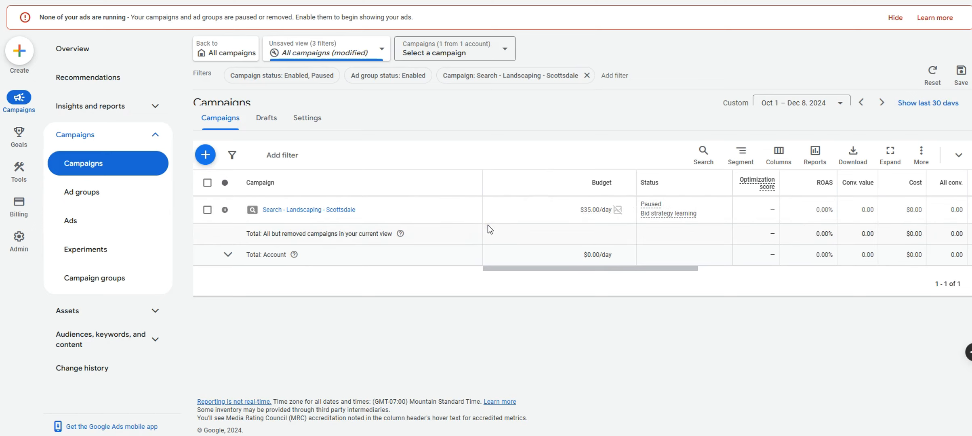
left_click(342, 213)
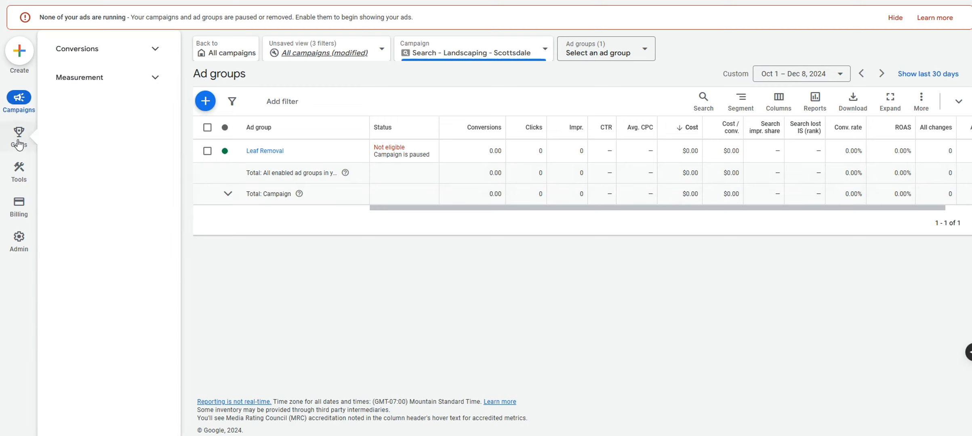
Open Keyword Planner from Tools > Planning and choose Discover new keywords
mouse_move(19, 170)
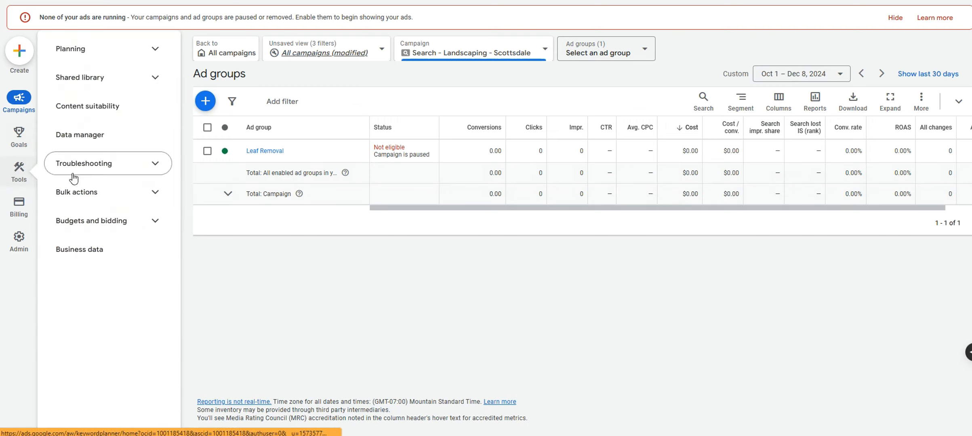
left_click(157, 51)
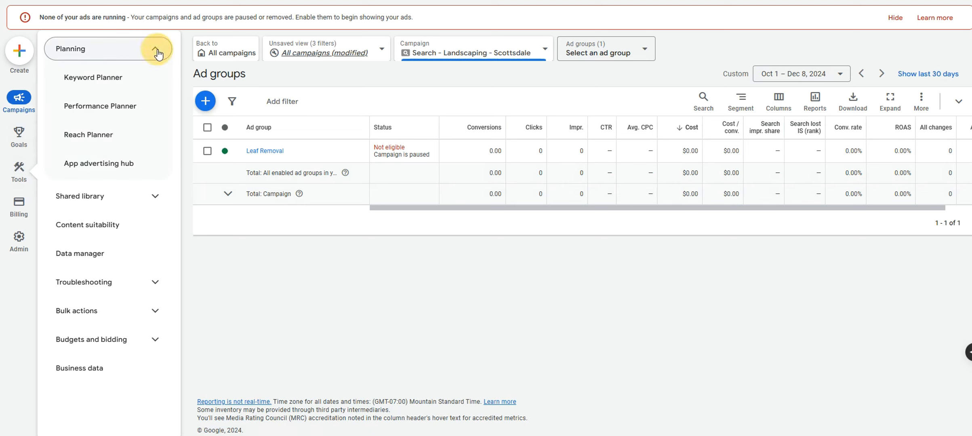
left_click(97, 77)
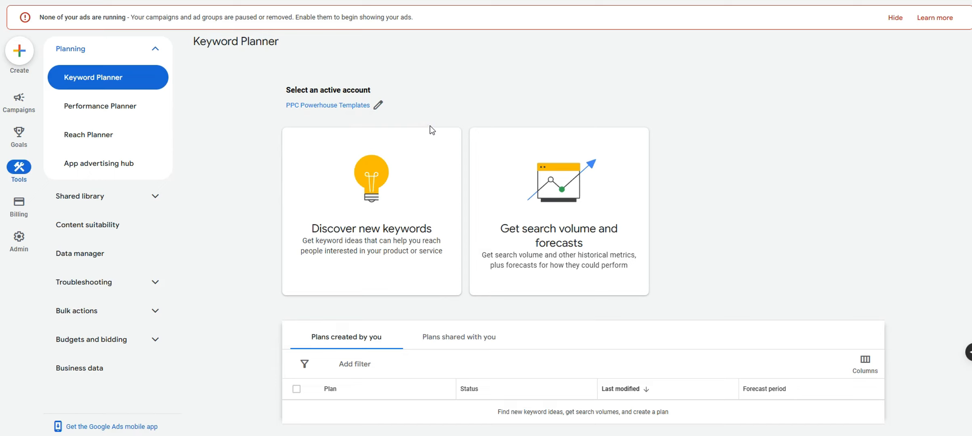
left_click_drag(311, 231, 434, 239)
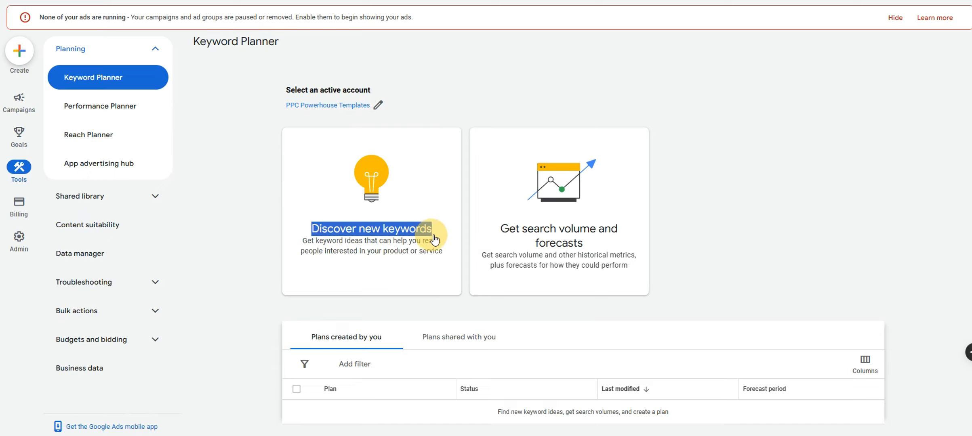
left_click(435, 239)
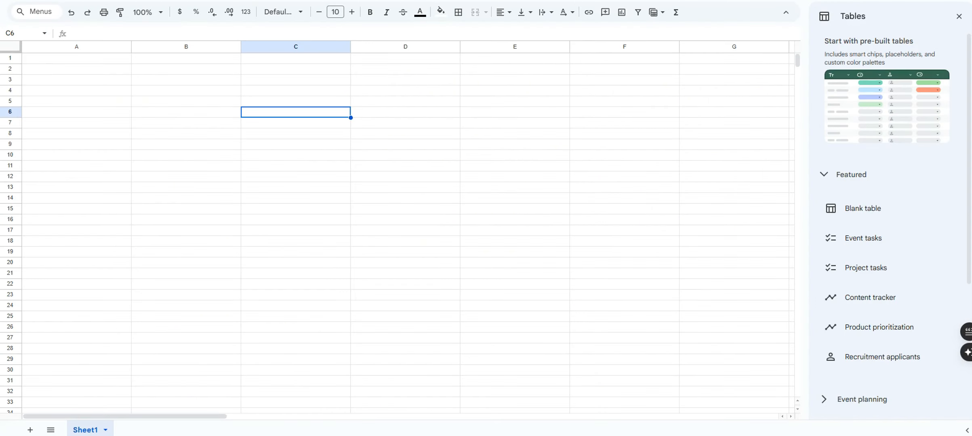
left_click(347, 91)
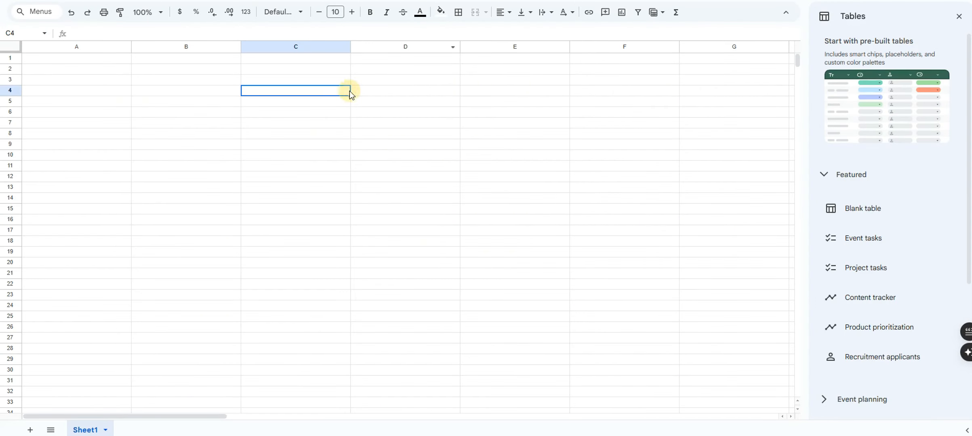
left_click(152, 71)
left_click(78, 72)
left_click(209, 115)
left_click(107, 61)
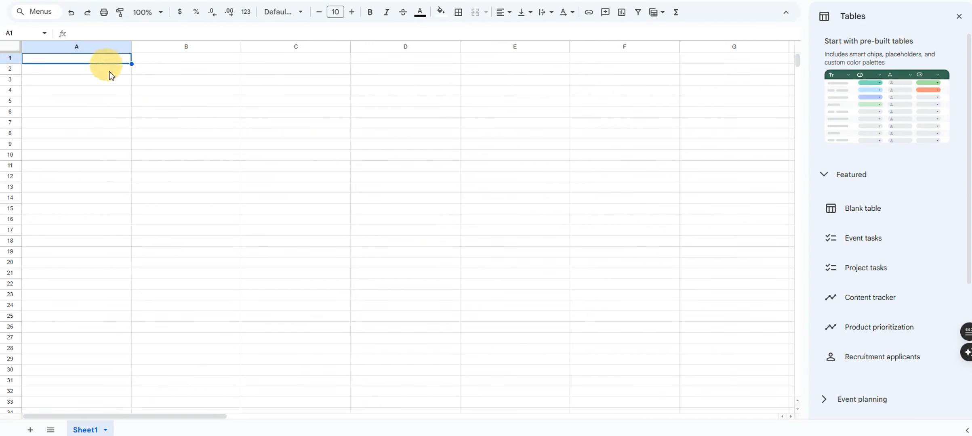
left_click(269, 122)
left_click(109, 68)
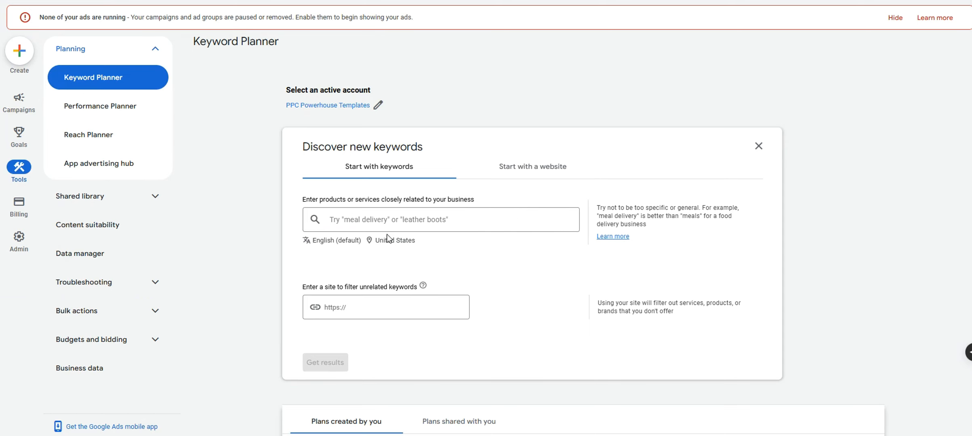
Replace United States with Maricopa County, Arizona as the keyword-idea target location
left_click(387, 248)
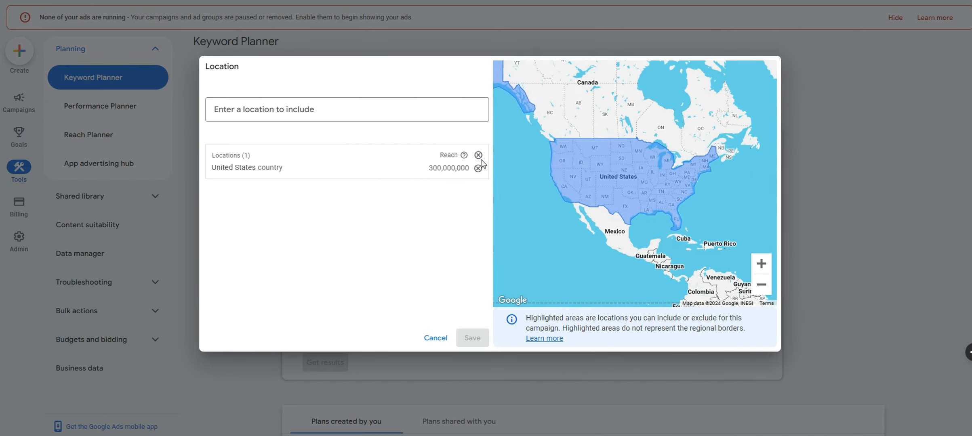
left_click(480, 166)
left_click(417, 105)
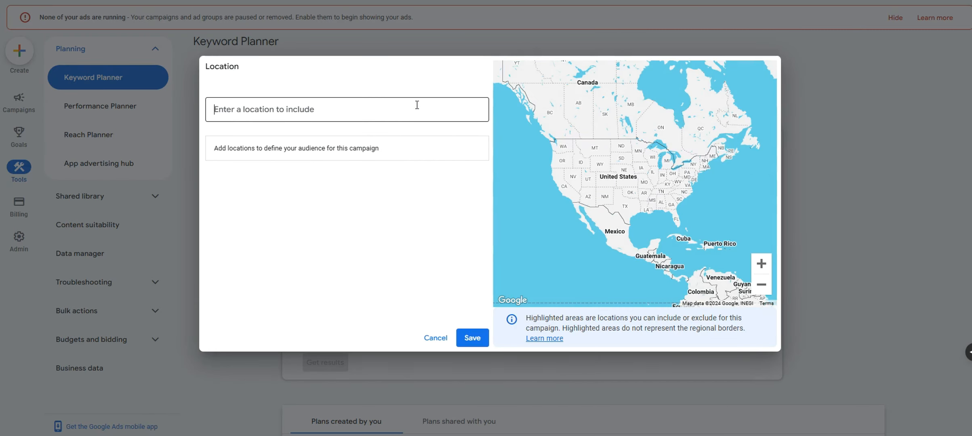
type("maricopa")
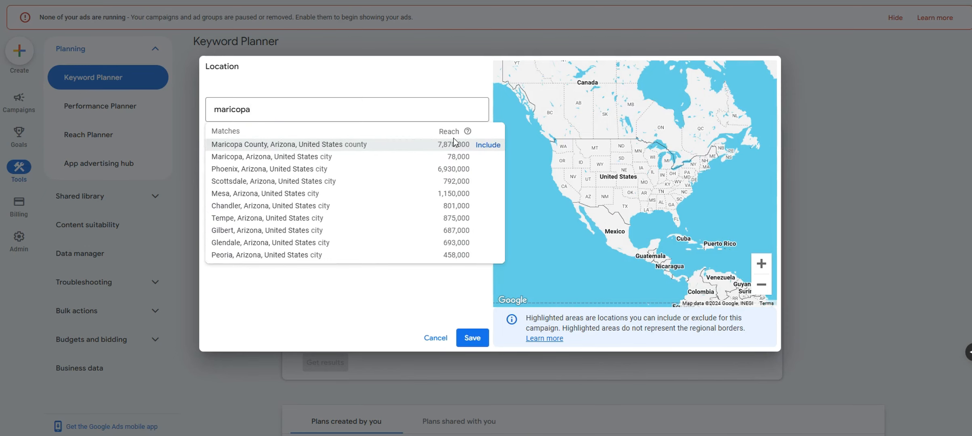
left_click(481, 145)
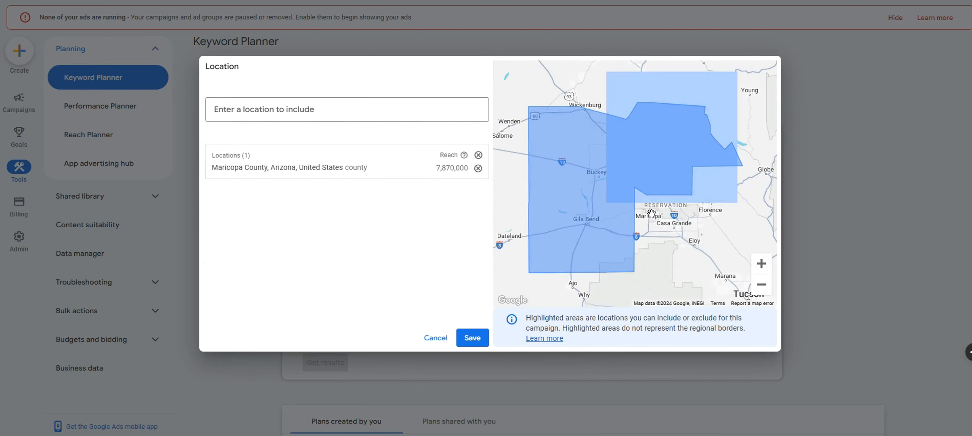
left_click(471, 337)
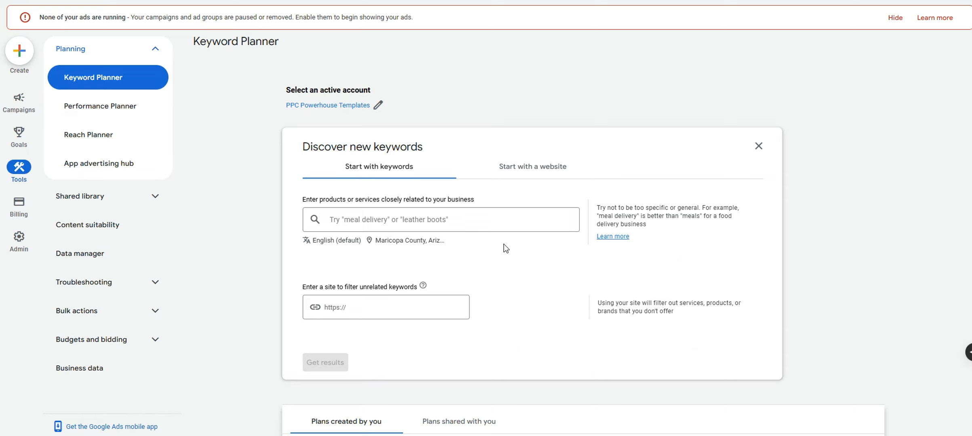
left_click(502, 220)
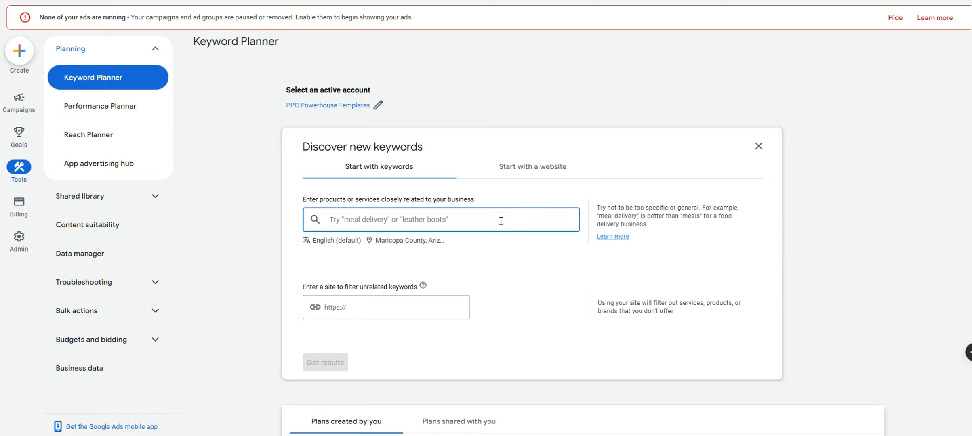
left_click(925, 98)
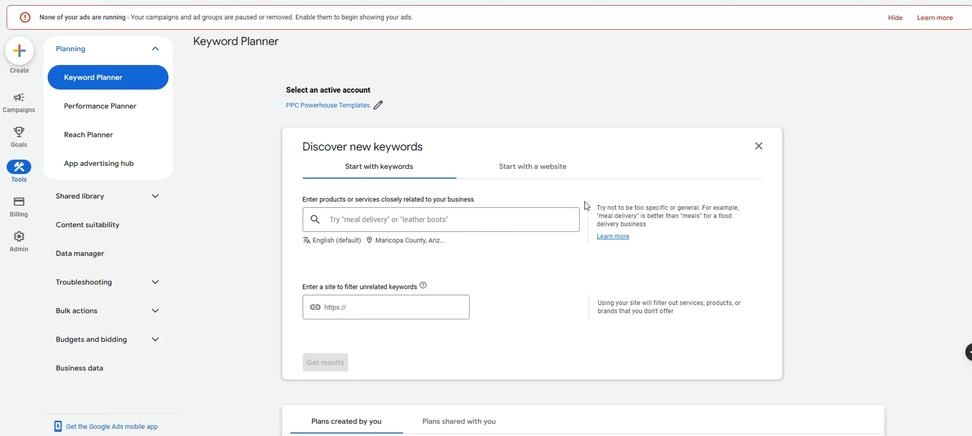
left_click(560, 212)
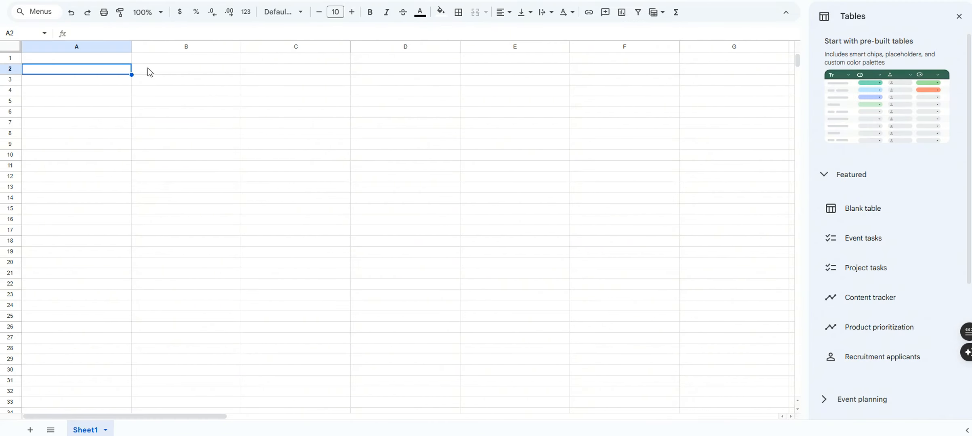
Enter PERGOLA as the heading in cell A2 and select A2:A22 for the keyword list
double_click(98, 70)
type("PERGOLA")
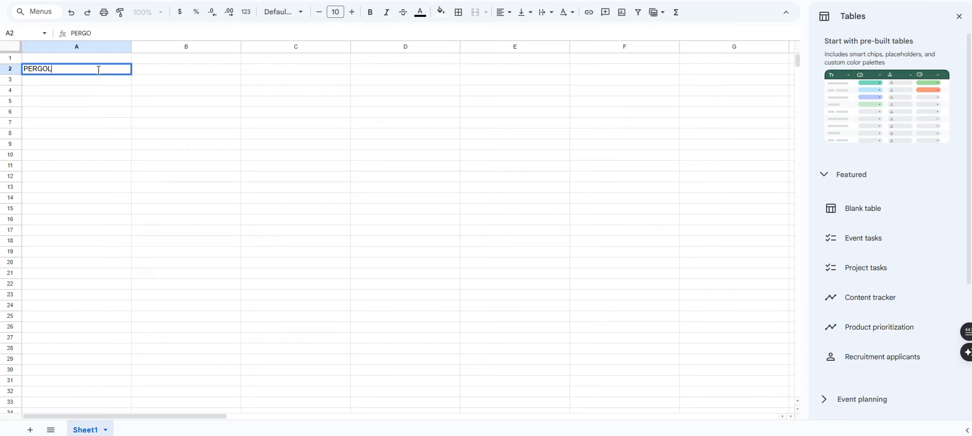
key("Return")
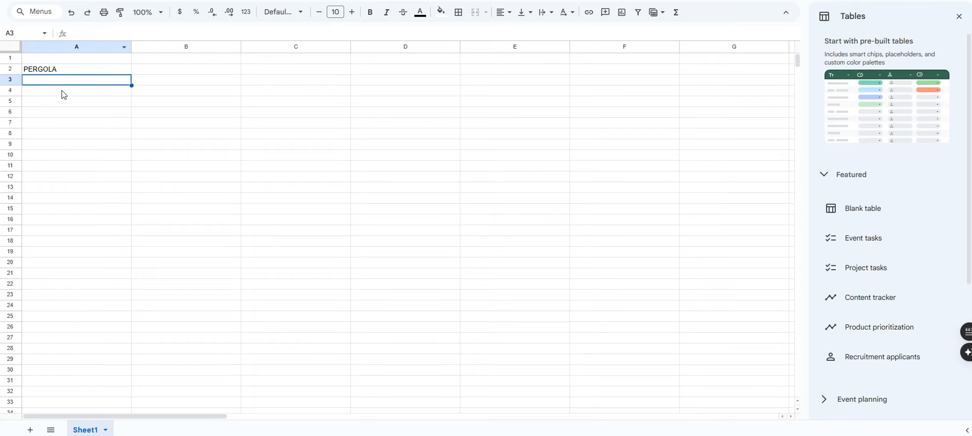
left_click_drag(61, 91, 67, 282)
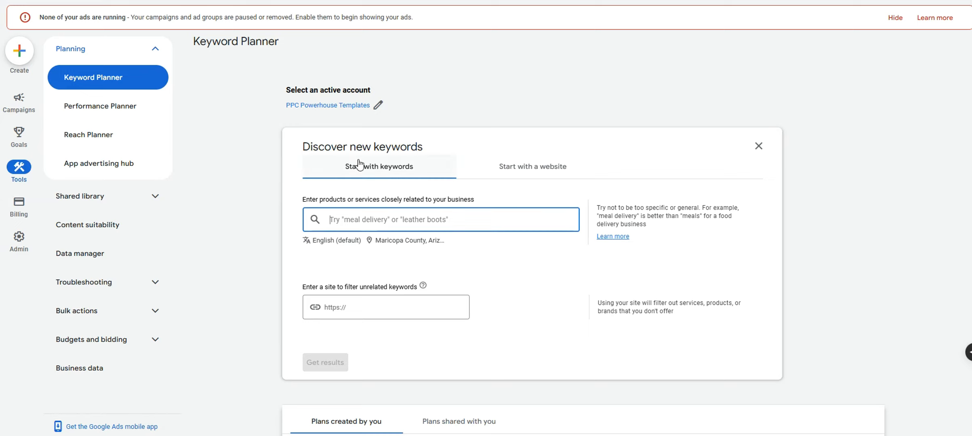
Get ideas for seeds pergola builders, pergola contractors, pergola installation and arizona pergola builders
type("pergola")
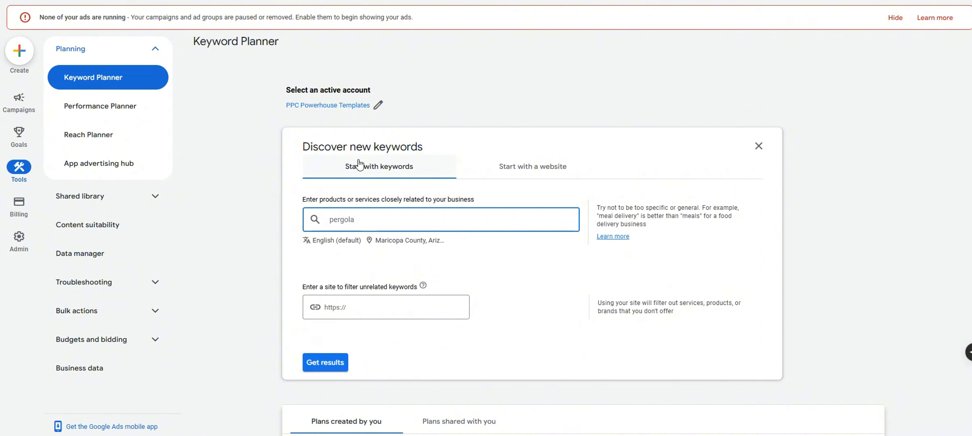
type(" builders")
key("Return")
type("perg")
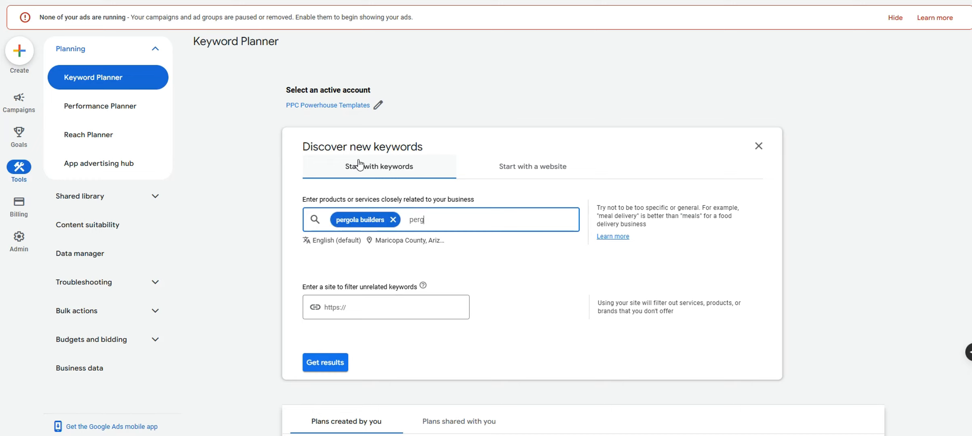
type("ola contractors")
key("Return")
type("pergola installation")
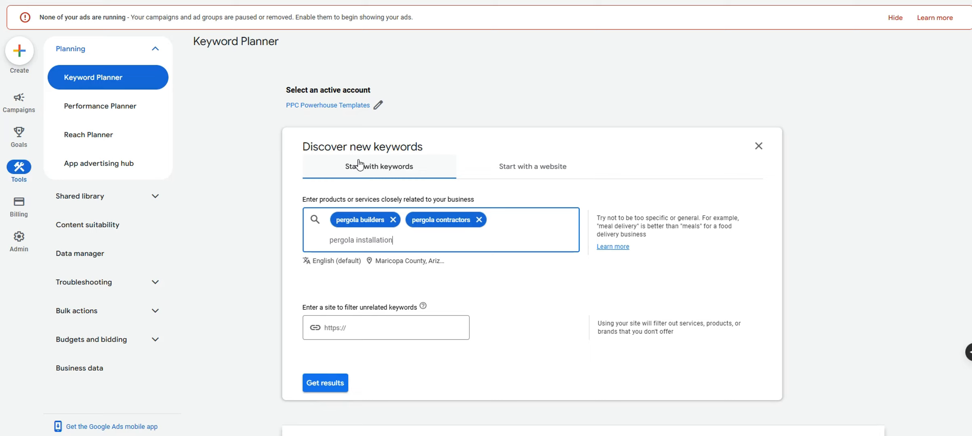
key("Return")
type("arizona p")
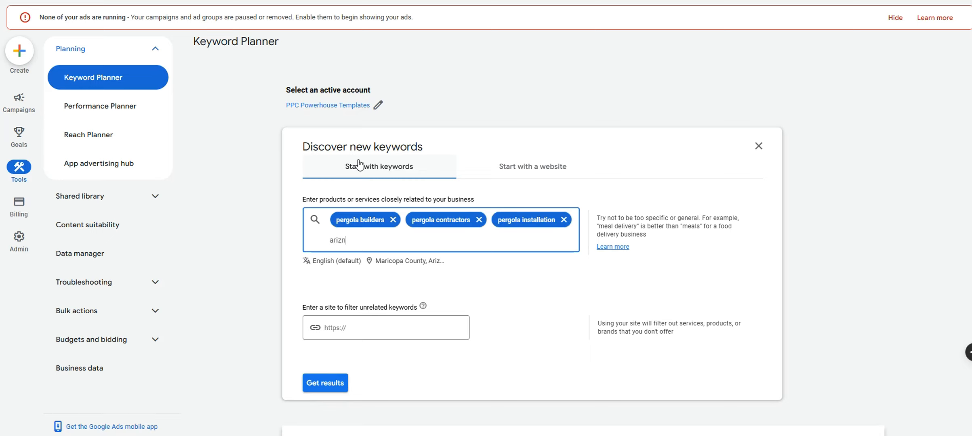
type("ergola builders")
key("Return")
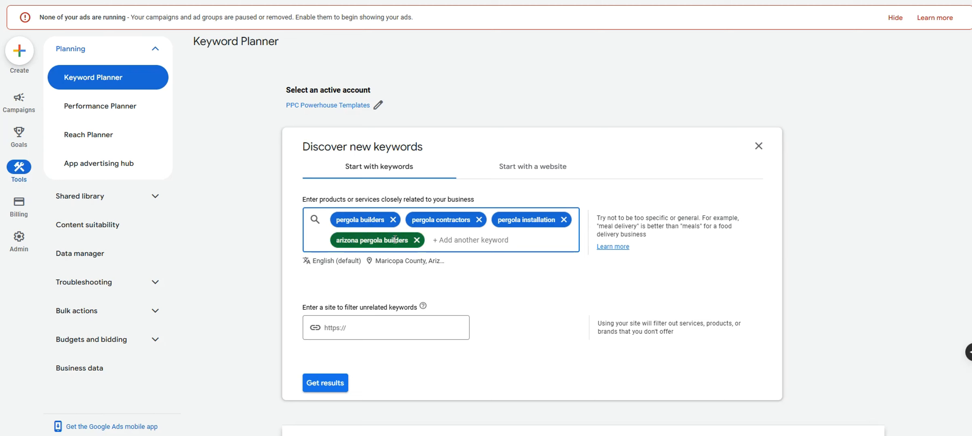
left_click(329, 384)
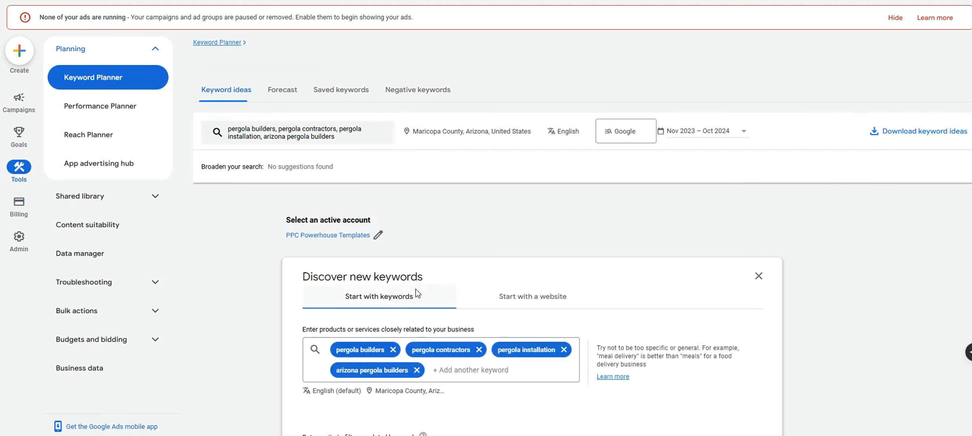
Show more keyword ideas per page and sort them by average monthly searches
scroll(419, 289, "down", 3)
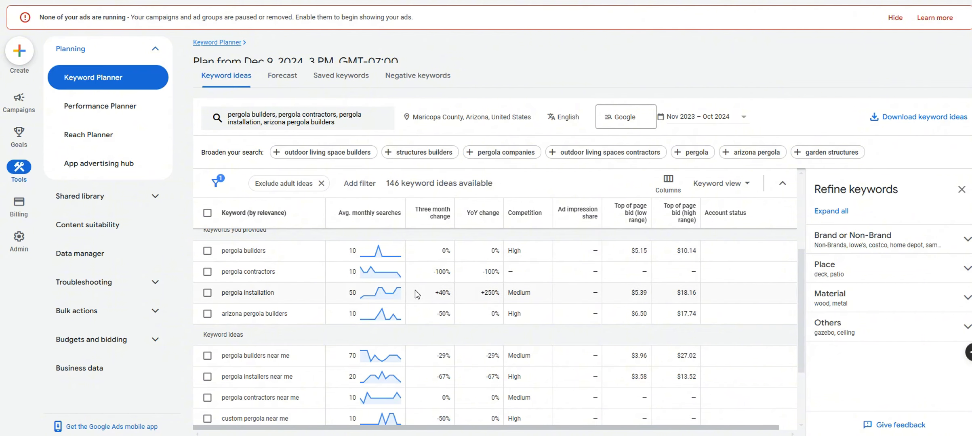
scroll(396, 272, "up", 1)
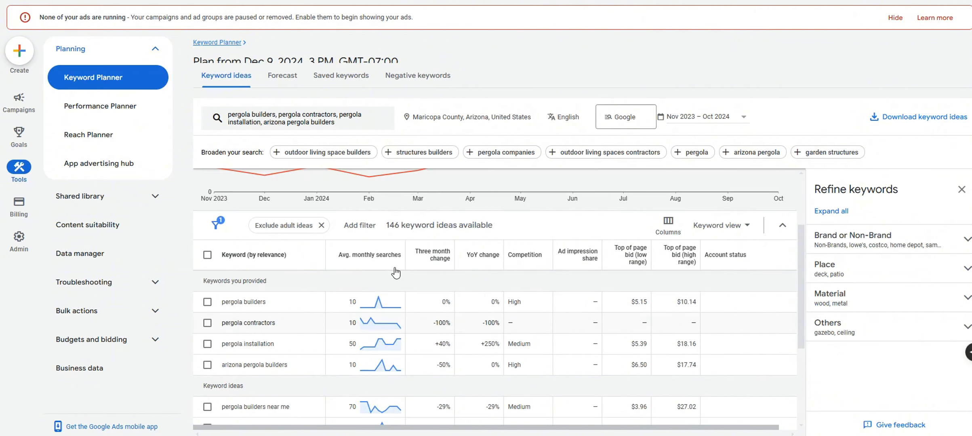
left_click(208, 301)
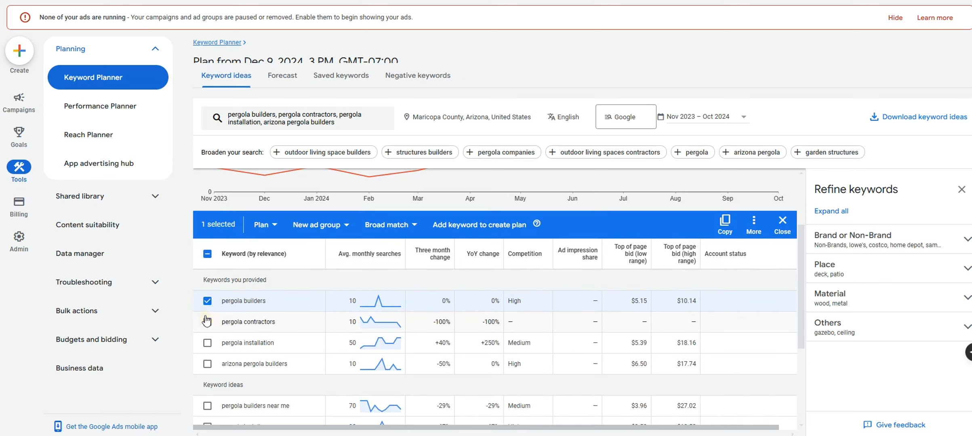
left_click(207, 301)
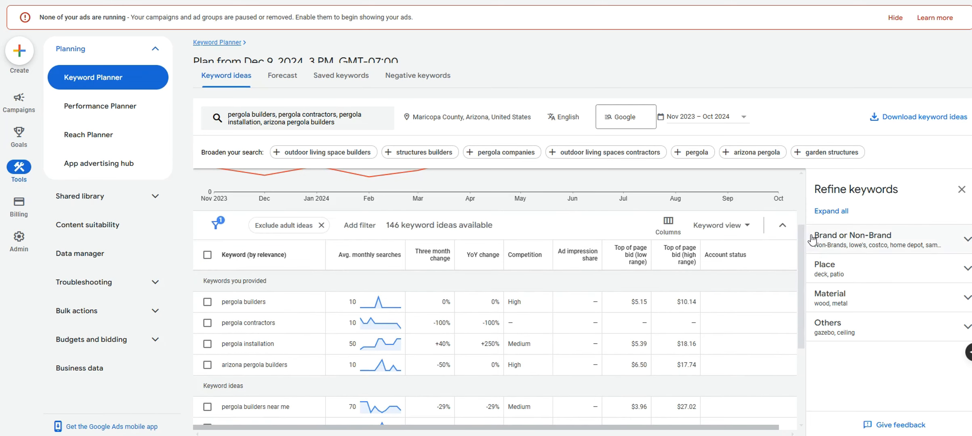
left_click_drag(801, 242, 797, 307)
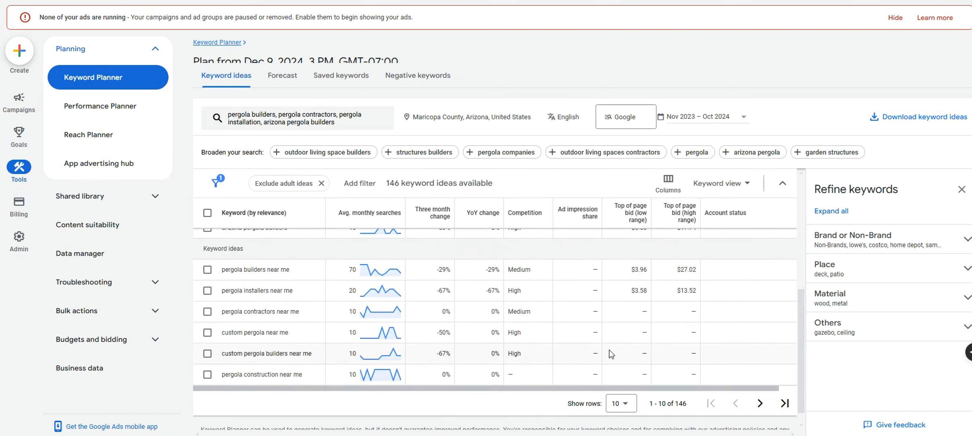
left_click_drag(690, 405, 656, 406)
left_click(628, 406)
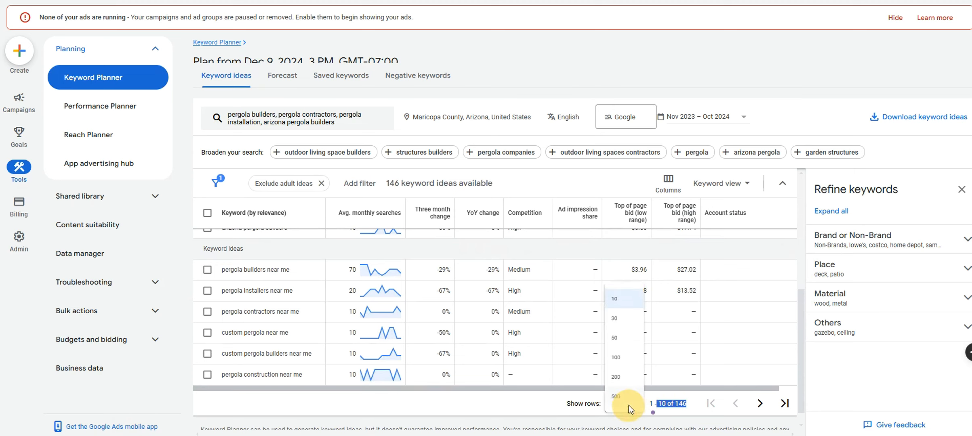
left_click(627, 398)
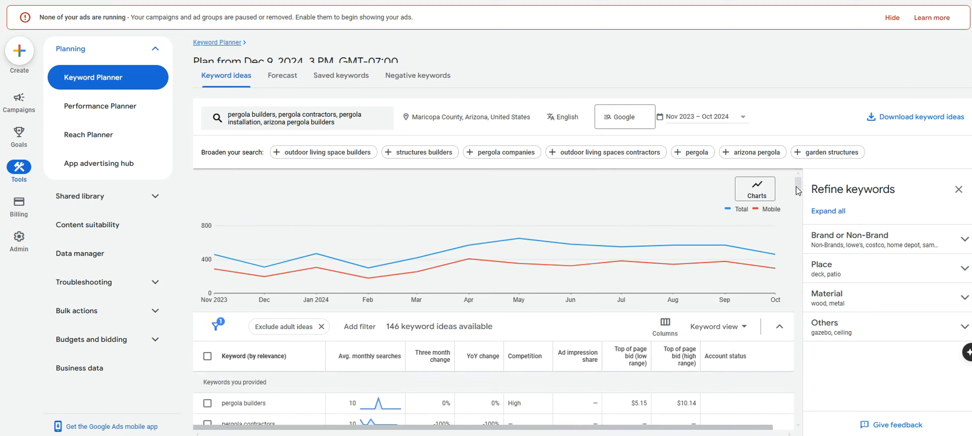
mouse_move(799, 191)
left_mouse_down()
mouse_move(771, 304)
mouse_move(803, 190)
mouse_move(790, 198)
left_mouse_up()
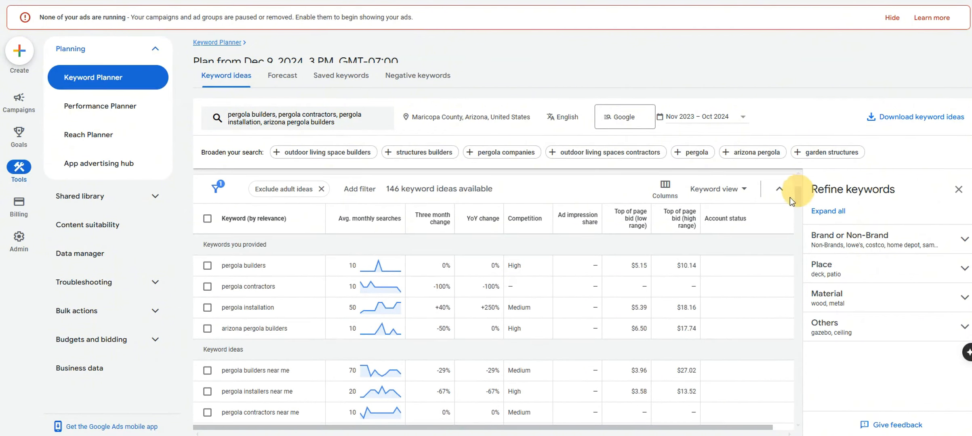
left_click(360, 234)
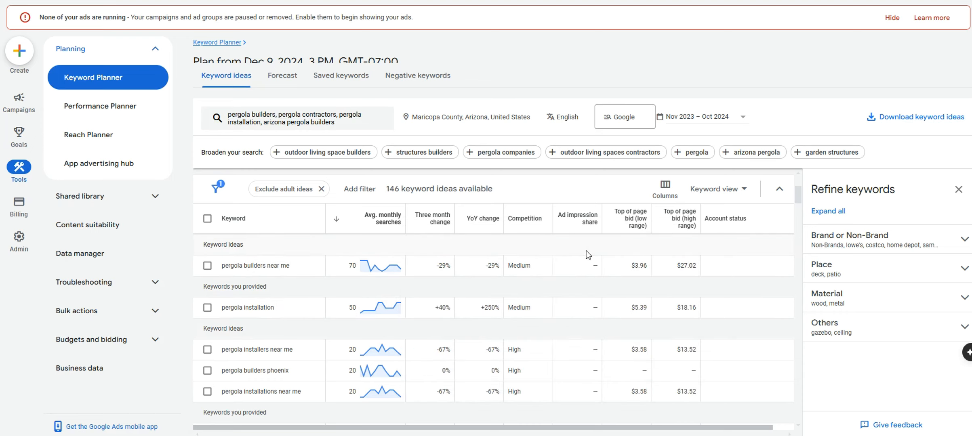
Compare top-of-page bid ranges for pergola builders near me and pergola installation ($18.16 high)
left_click_drag(458, 263, 538, 258)
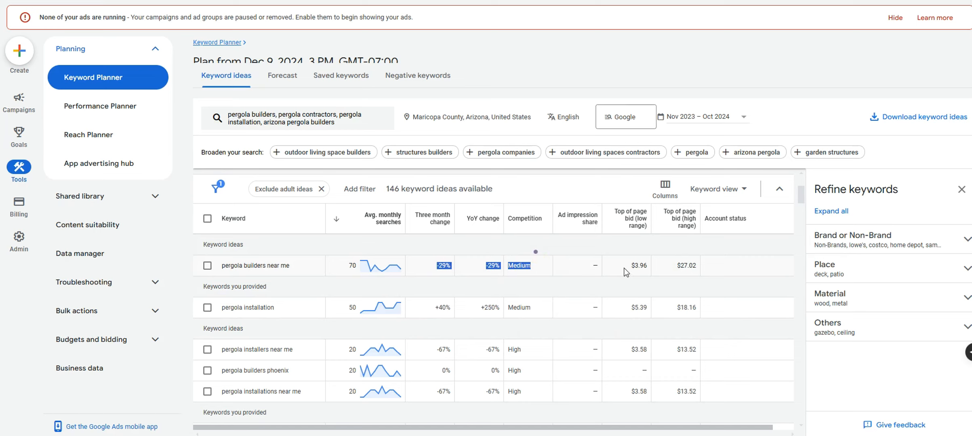
left_click_drag(632, 266, 699, 264)
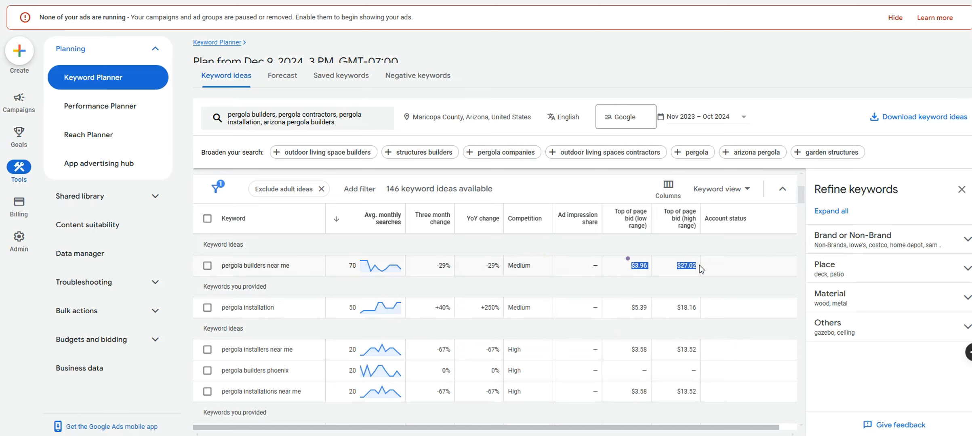
left_click_drag(630, 308, 694, 308)
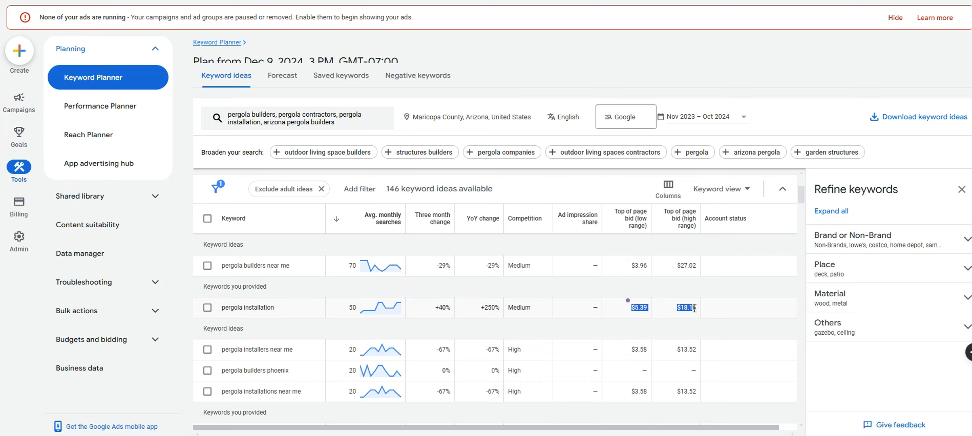
double_click(695, 308)
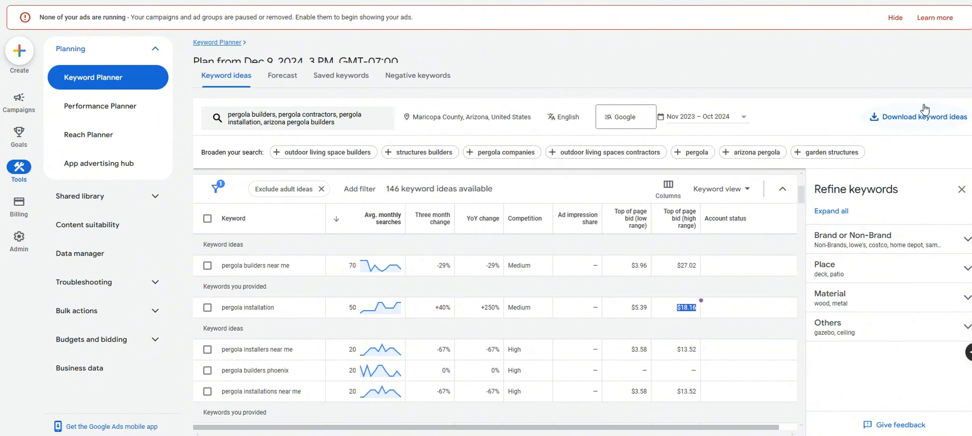
left_click(943, 94)
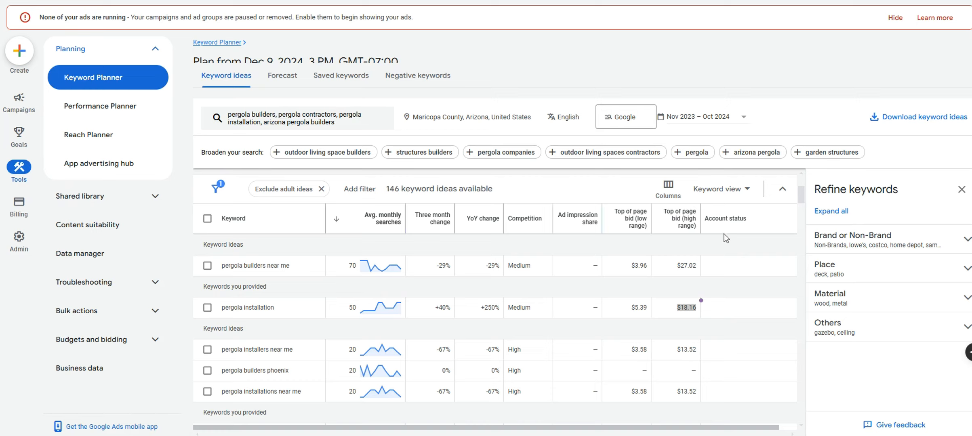
double_click(682, 307)
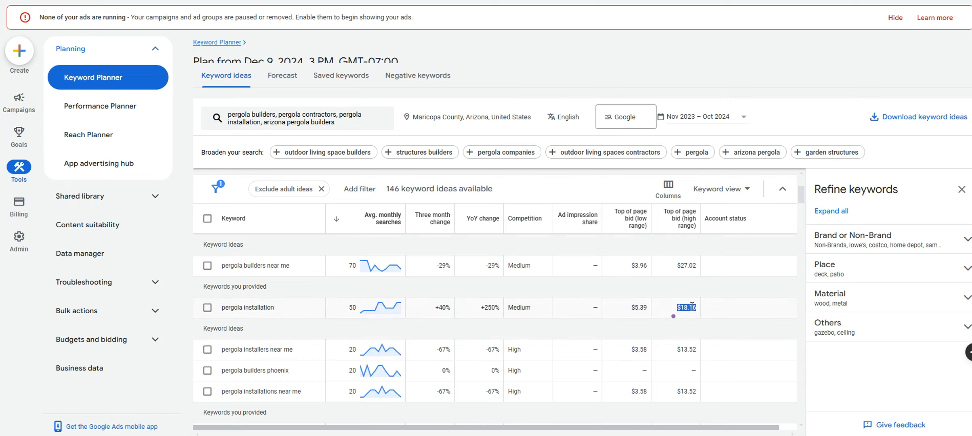
left_click_drag(630, 308, 663, 307)
Copy 'pergola builders near me' and 'pergola installation' into cells A3 and A4
left_click_drag(305, 267, 219, 265)
key("ctrl+c")
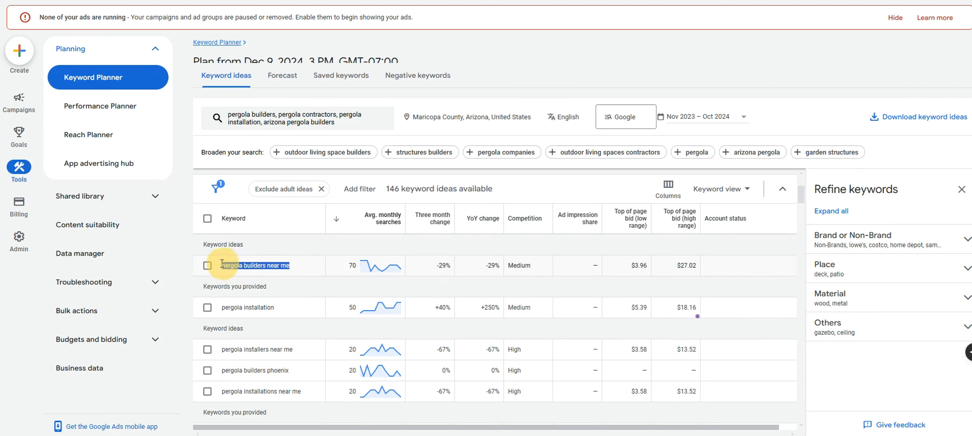
left_click(388, 0)
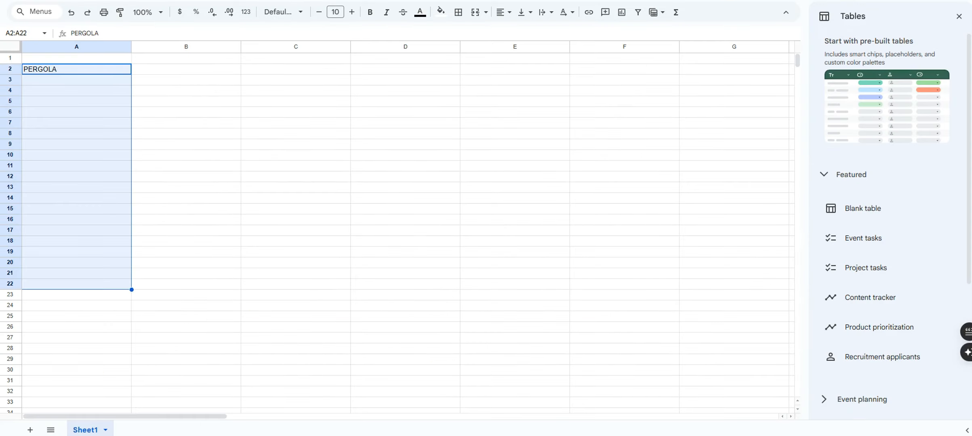
double_click(93, 80)
key("ctrl+v")
left_click(339, 1)
left_click_drag(292, 308, 219, 307)
key("ctrl+c")
left_click(388, 1)
double_click(93, 90)
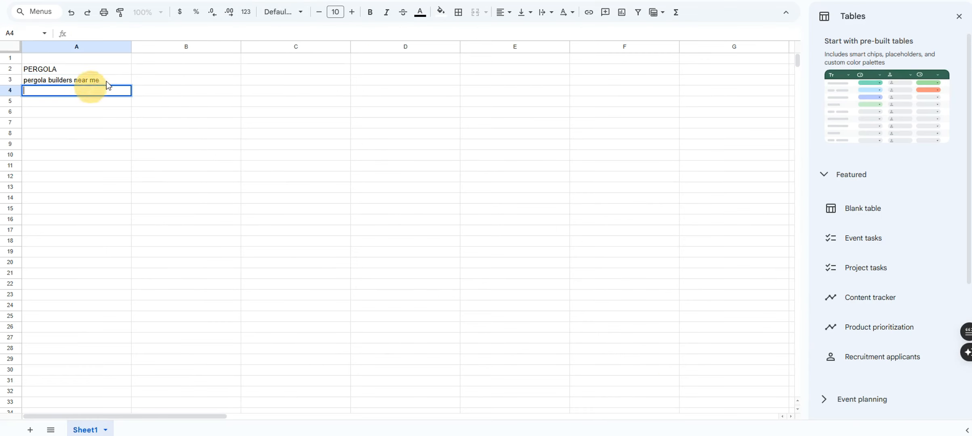
key("ctrl+v")
Paste 'pergola builders phoenix' into the next cell of column A
left_click(339, 1)
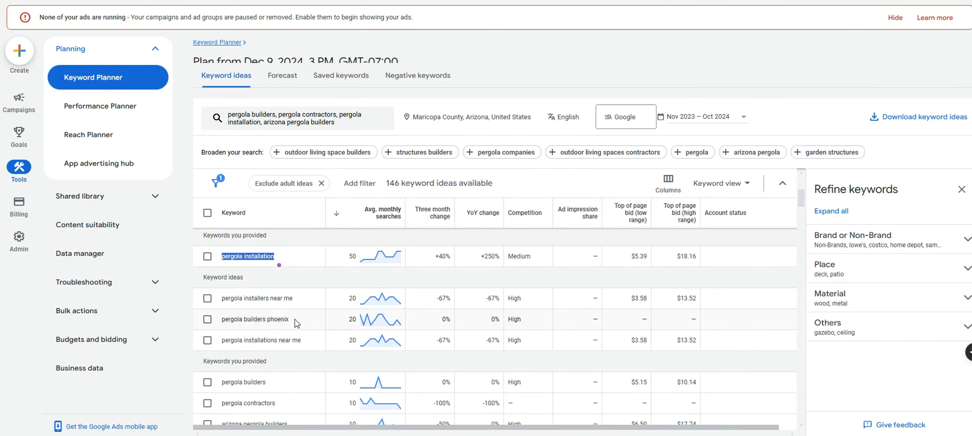
left_click_drag(290, 319, 223, 317)
key("ctrl+c")
left_click(388, 1)
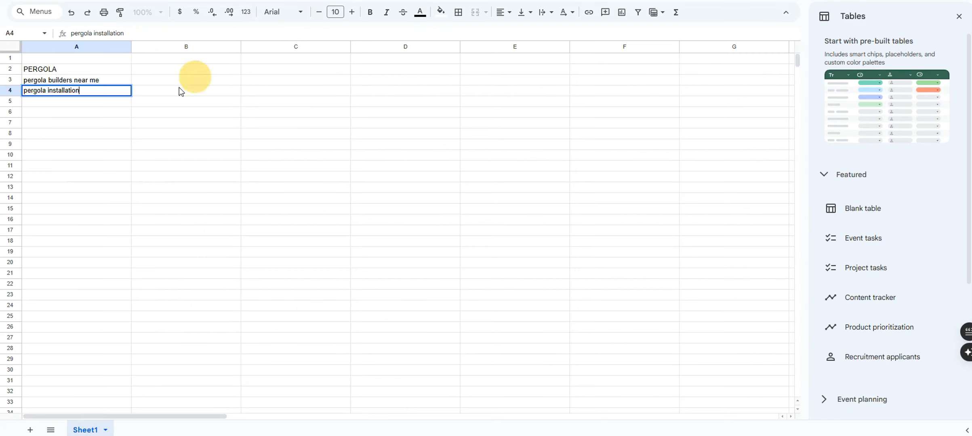
left_click(119, 101)
key("ctrl+v")
left_click(183, 91)
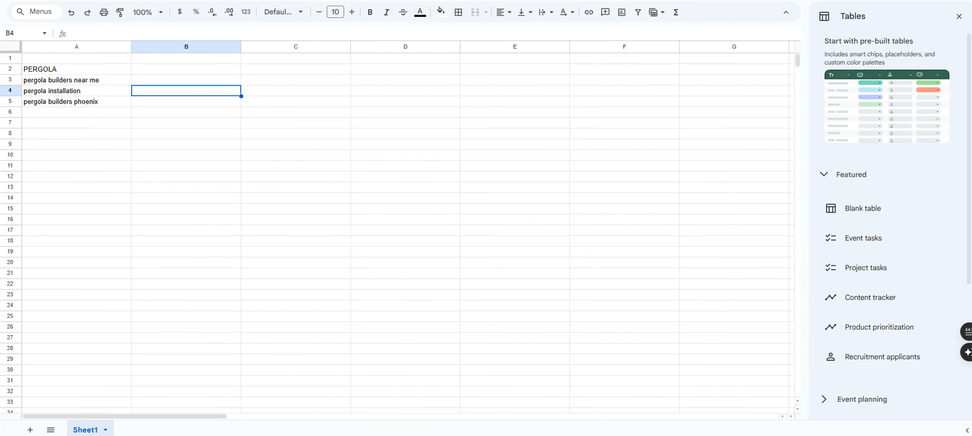
left_click(338, 1)
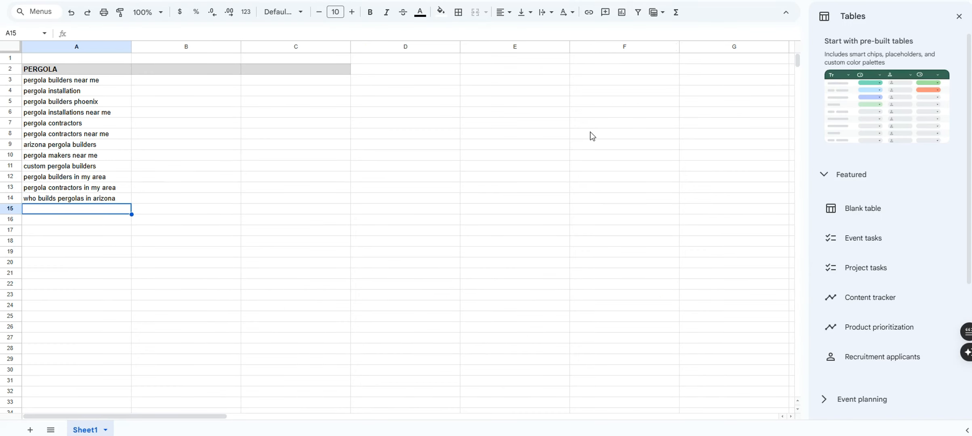
Check entries like pergola contractors near me and select PERGOLA with all its keywords
left_click_drag(119, 80, 110, 115)
left_click(338, 1)
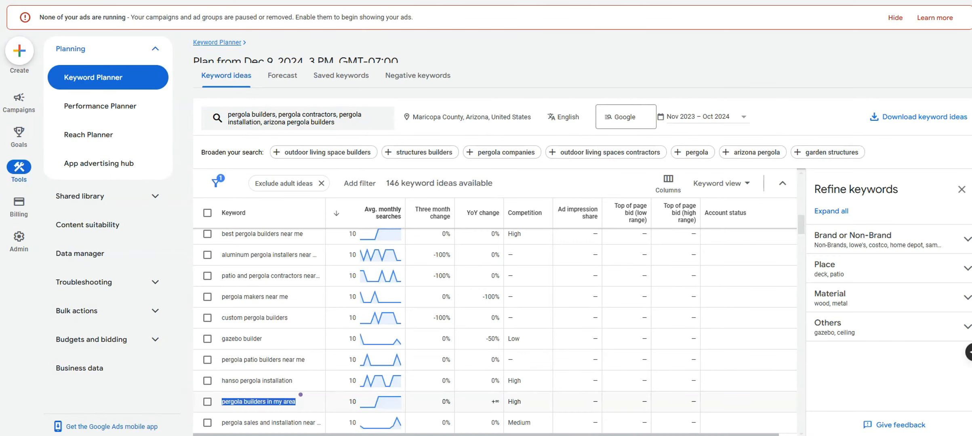
left_click_drag(800, 223, 797, 249)
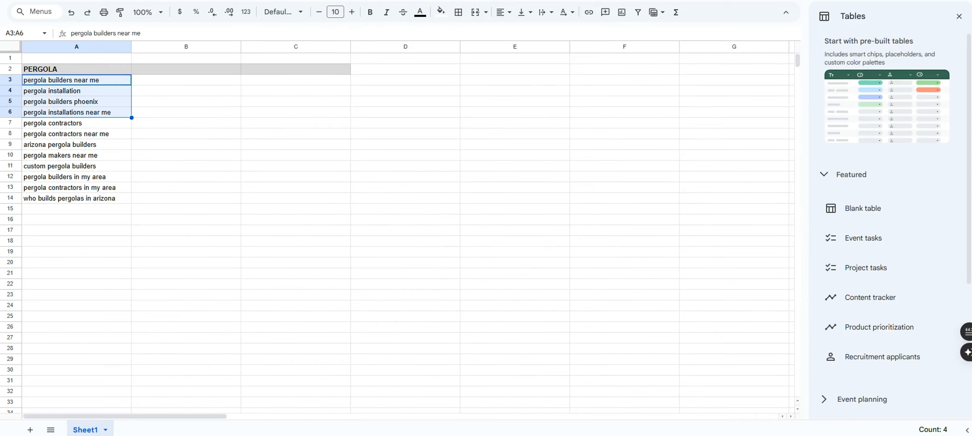
left_click(217, 116)
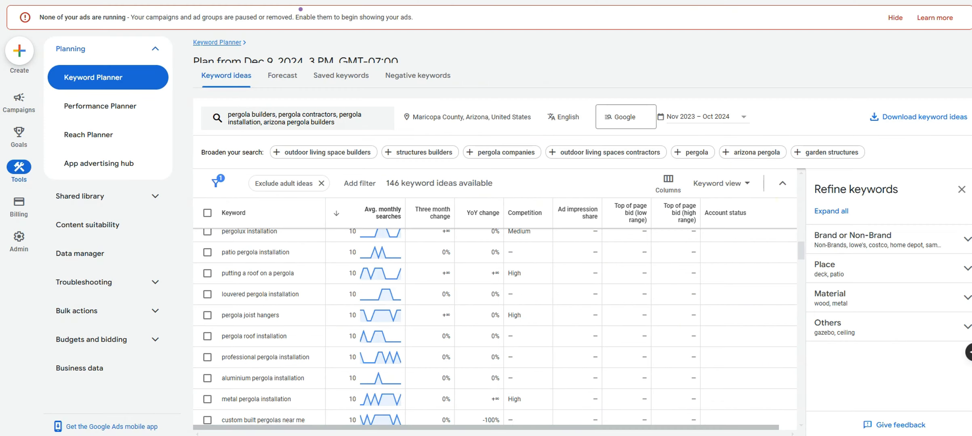
left_click_drag(803, 249, 803, 259)
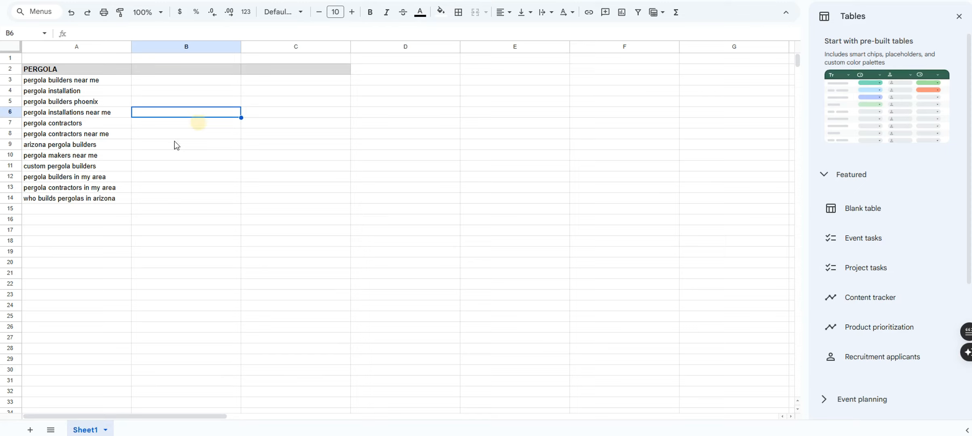
left_click(72, 134)
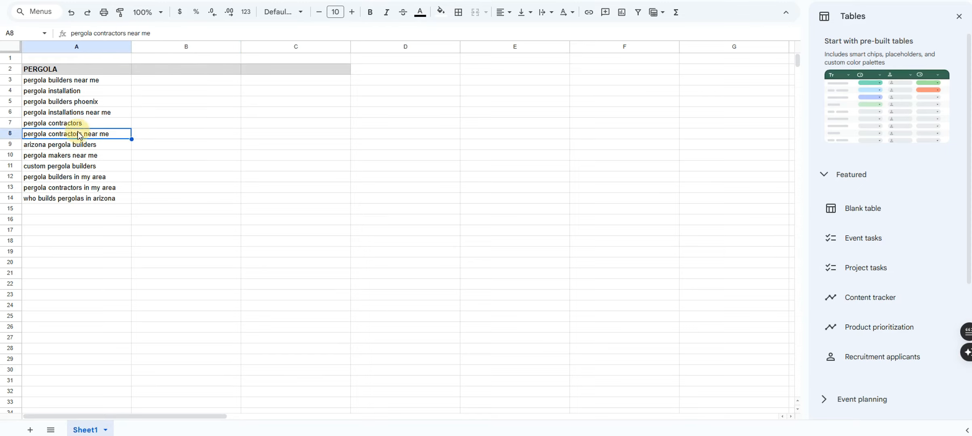
left_click(67, 125)
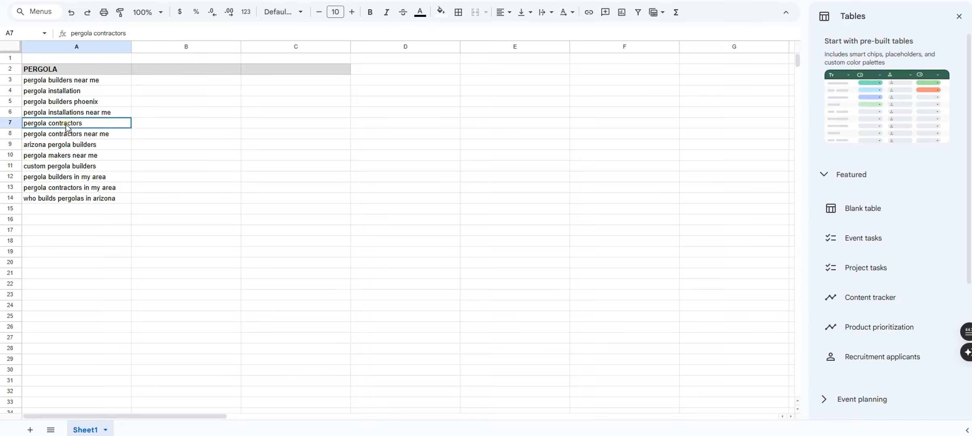
left_click(87, 136)
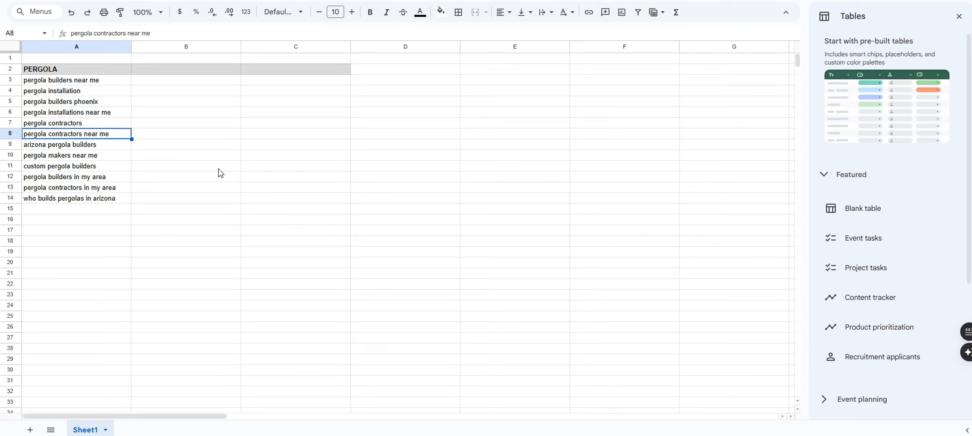
left_click(95, 125)
left_click(88, 105)
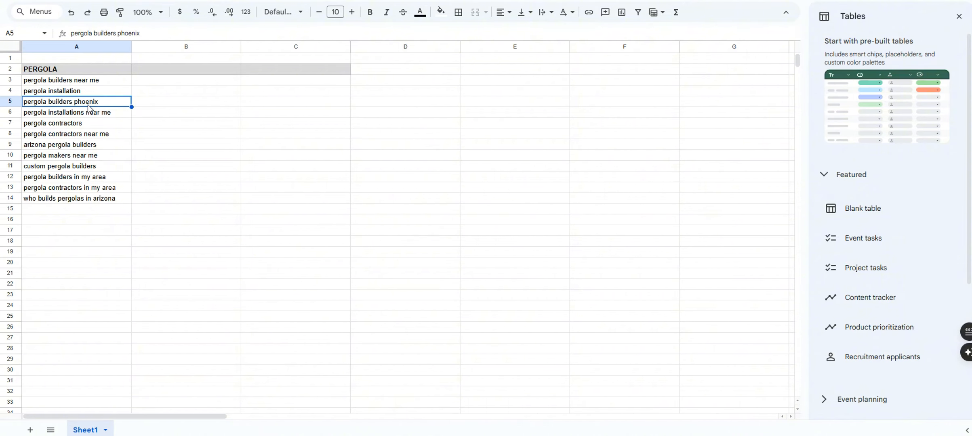
left_click_drag(78, 70, 53, 200)
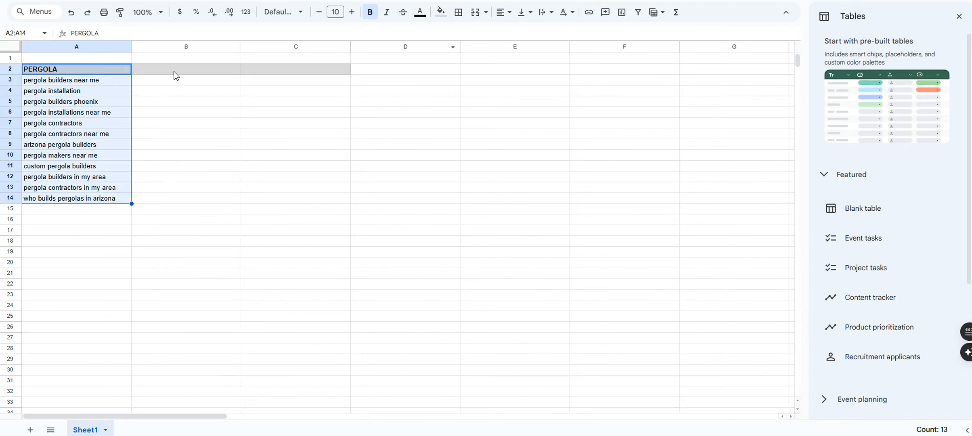
Put LAWN CARE in B2 and LANDSCAPING / LANDSCAPERS in C2, widening column C
left_click(174, 71)
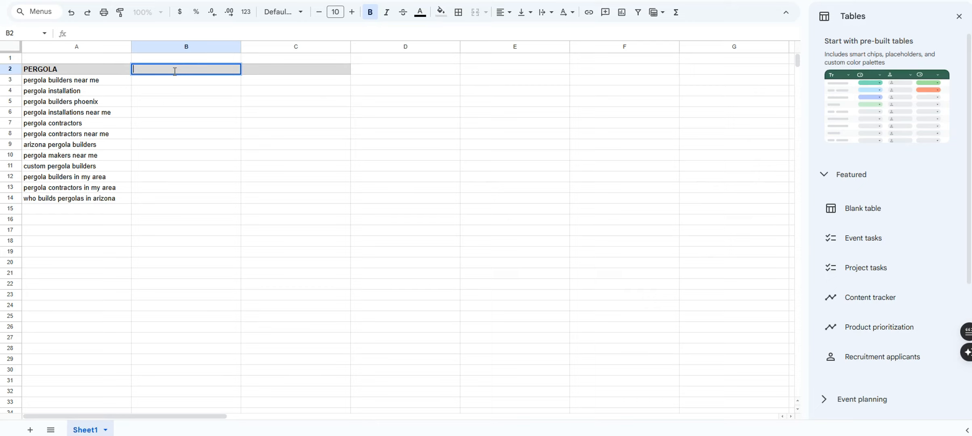
type("LAWN CARE")
key("Return")
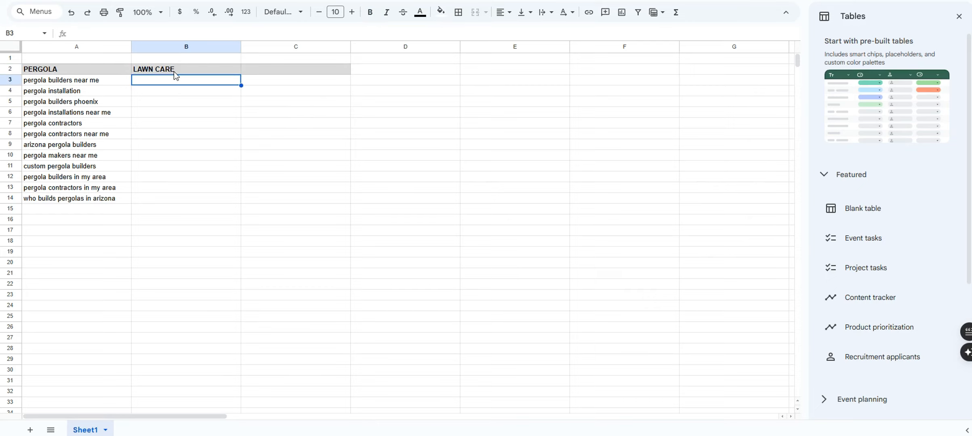
left_click(256, 70)
type("LANDS")
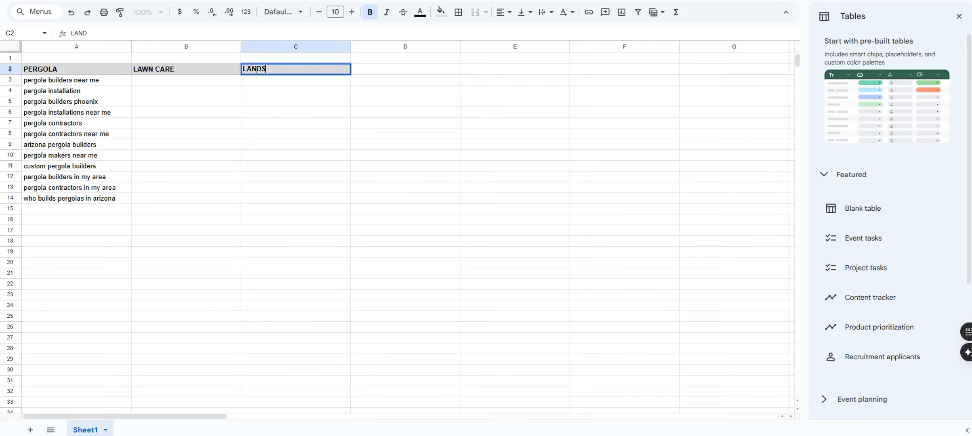
type("CAPING / LANDSCAPERS")
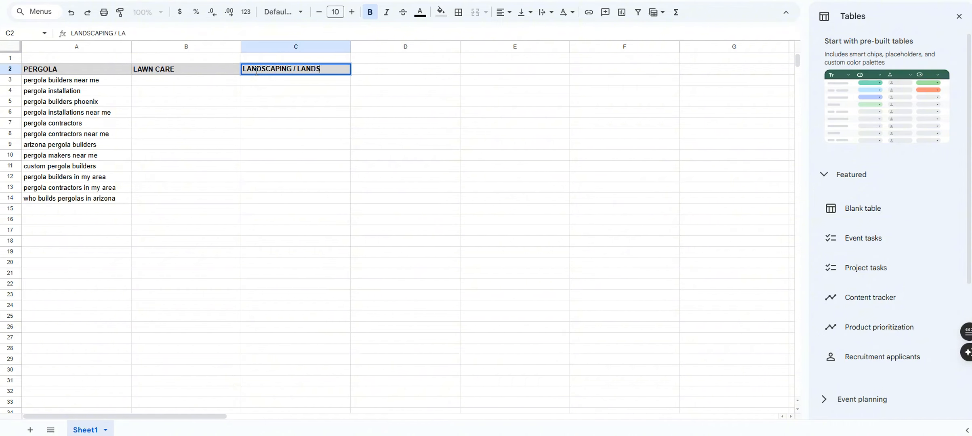
key("Return")
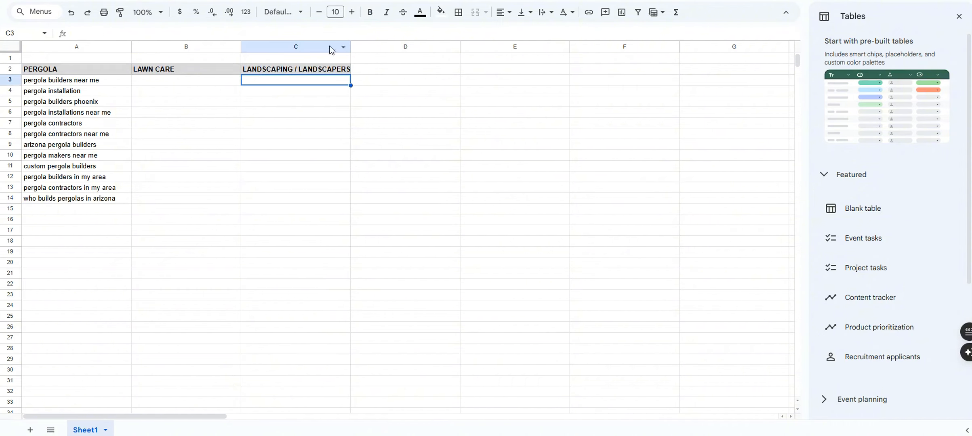
key("ctrl+a")
left_click_drag(348, 46, 362, 44)
key("Right")
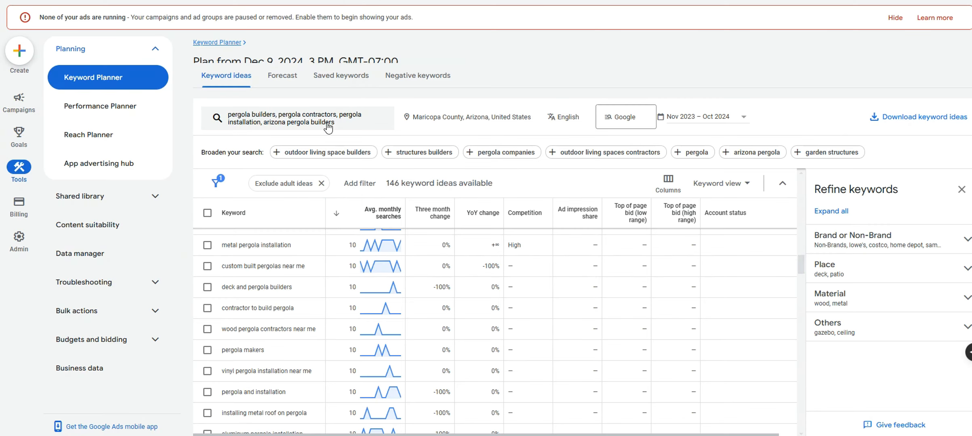
Remove the four pergola seed keywords from Keyword Planner
left_click(328, 127)
left_click(315, 168)
left_click(315, 169)
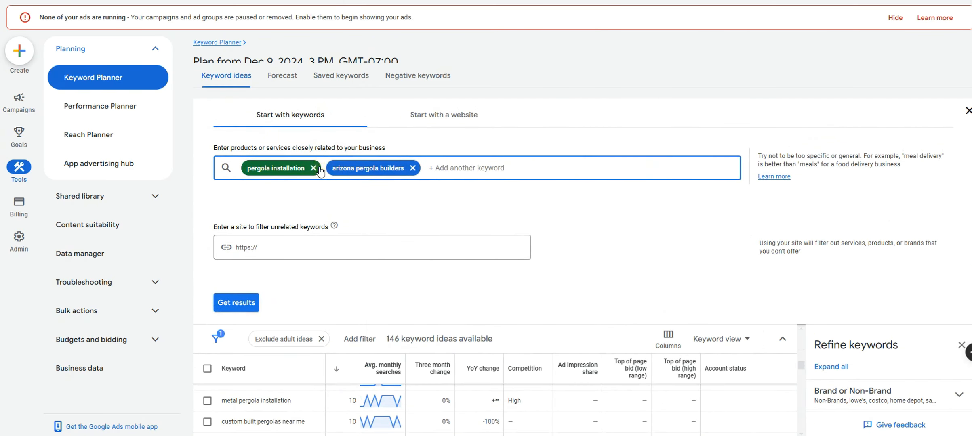
left_click(318, 169)
left_click(325, 169)
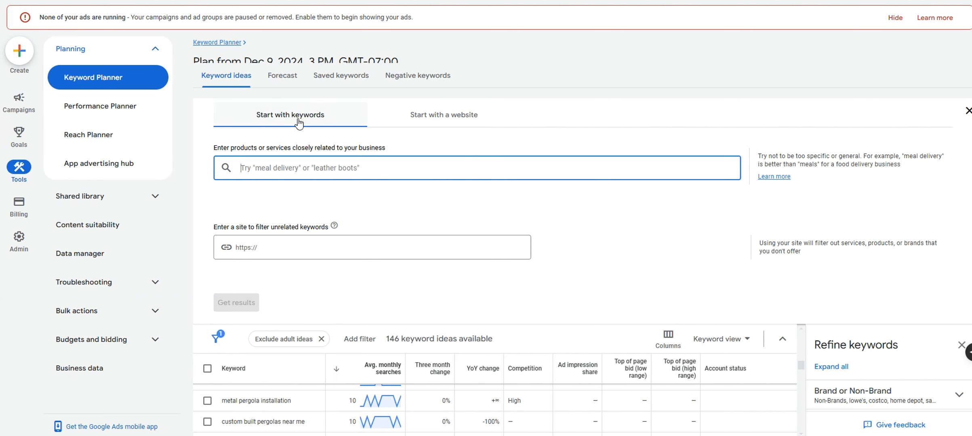
Get ideas for seeds lawn care, lawn care near me and mow my lawn
type("lawn care")
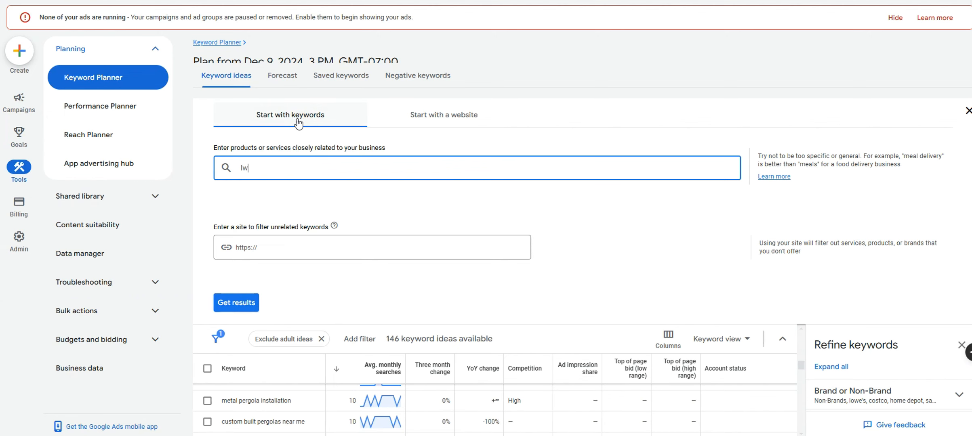
key("Return")
type("lawn care near me")
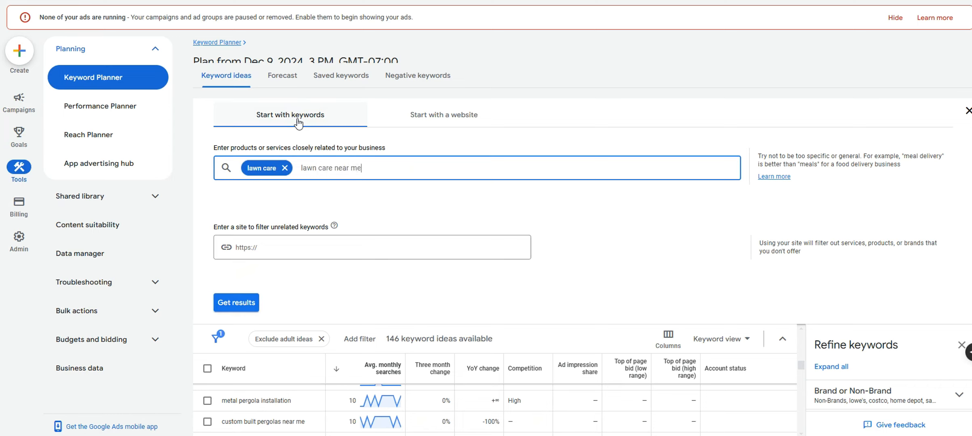
key("Return")
type("mow my lawn")
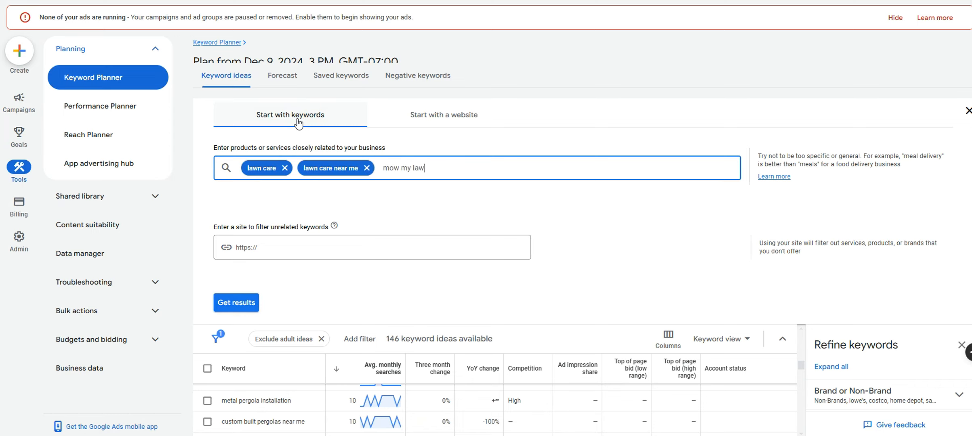
key("Return")
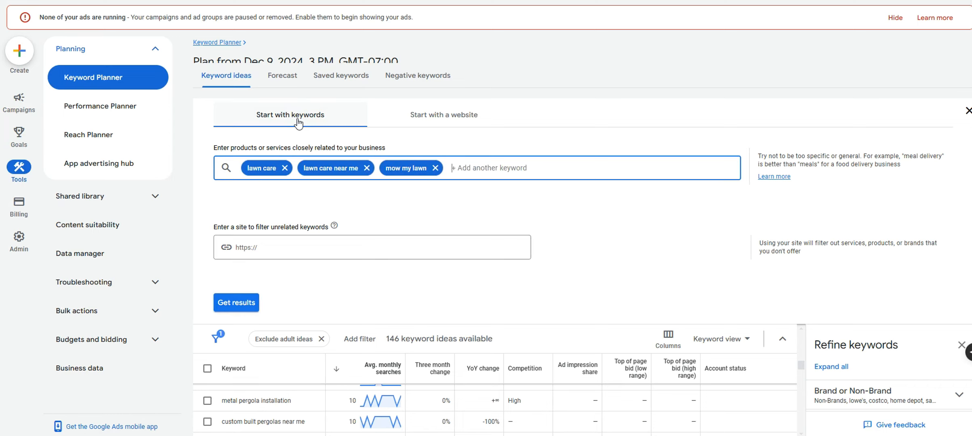
left_click(252, 301)
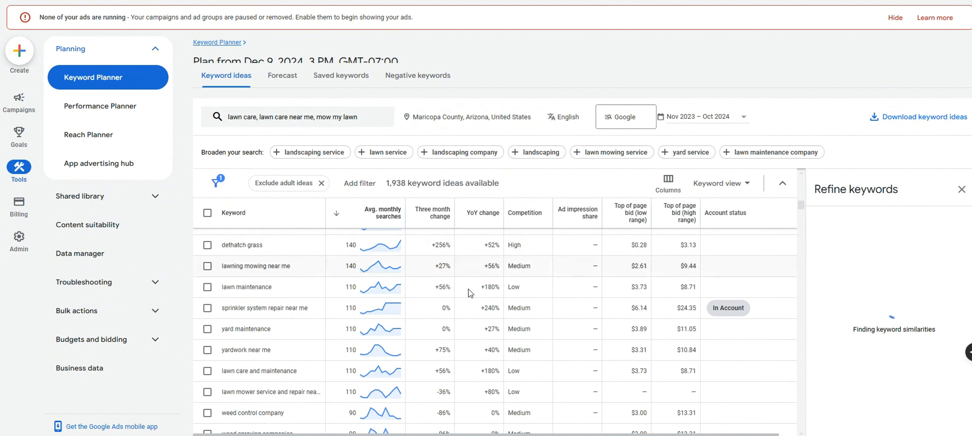
scroll(501, 317, "up", 15)
scroll(498, 321, "up", 5)
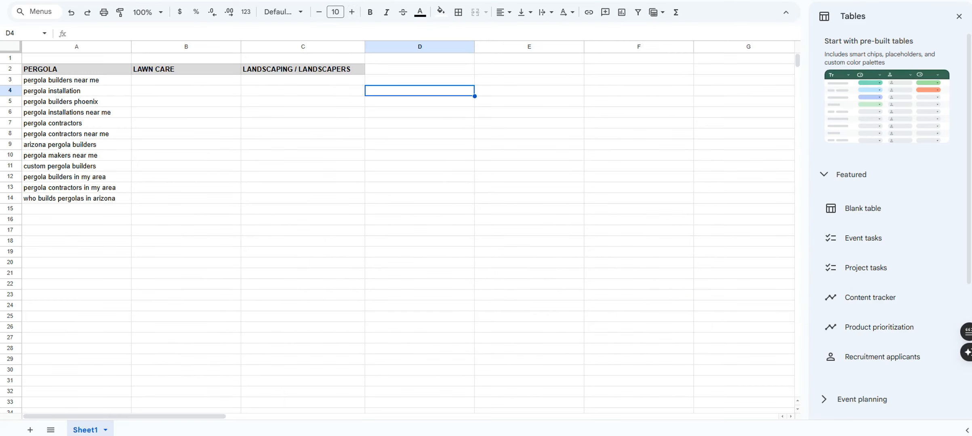
Select the keyword cells under the three headers in the sheet, then deselect them
left_click_drag(92, 83, 294, 202)
left_click(435, 199)
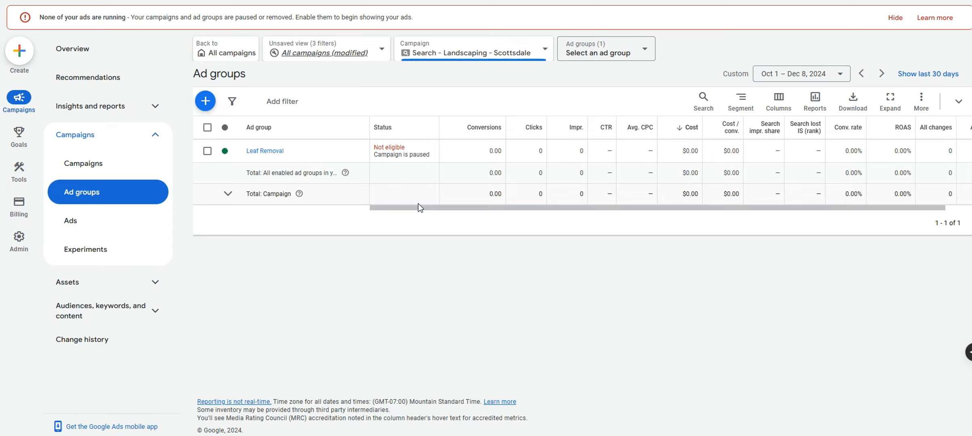
Create a new ad group and name it Pergola
left_click(204, 102)
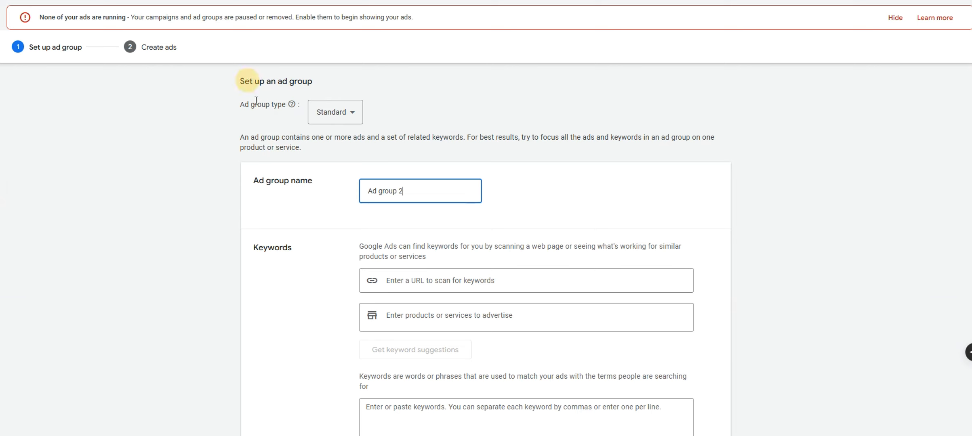
left_click_drag(405, 191, 358, 190)
type("Pergola")
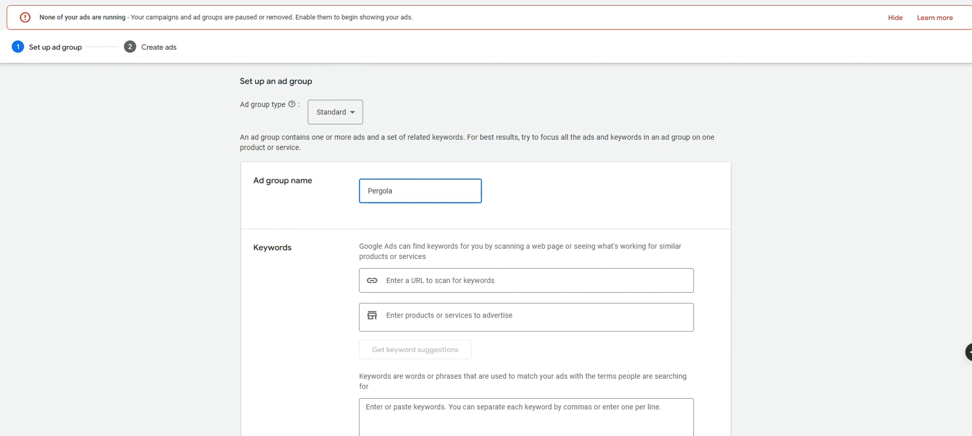
key("alt+Tab")
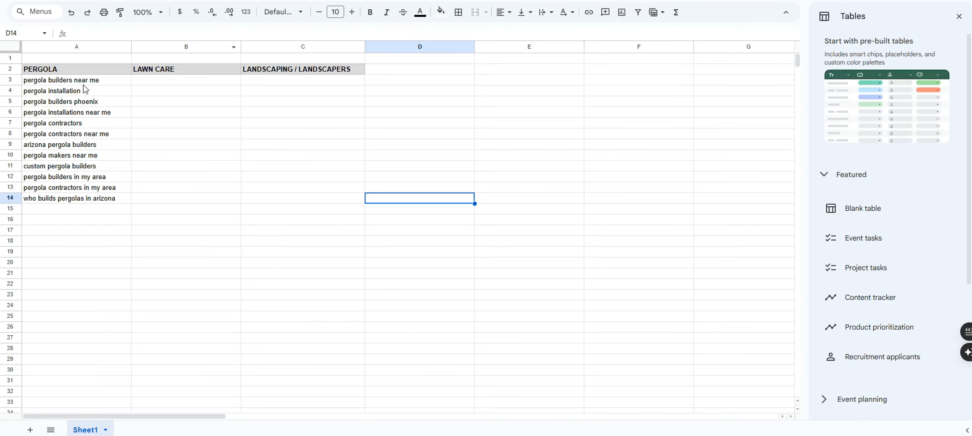
Wrap the twelve pergola keywords from A3:A14 in KeywordWrap and select the exact-match list
left_click_drag(80, 82, 77, 198)
key("ctrl+c")
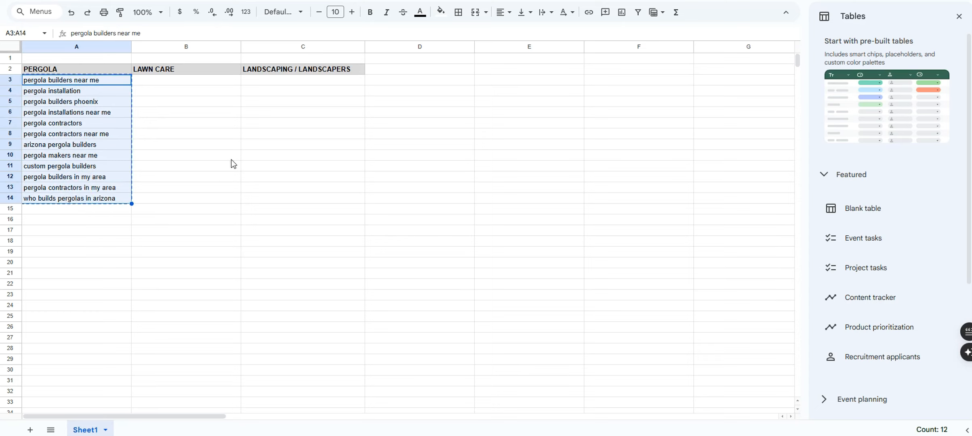
key("alt+Tab")
left_click(406, 111)
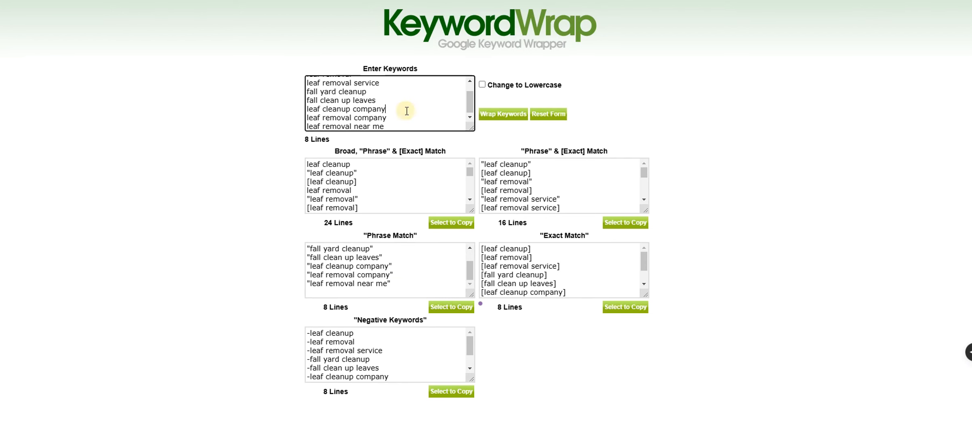
key("ctrl+a")
key("BackSpace")
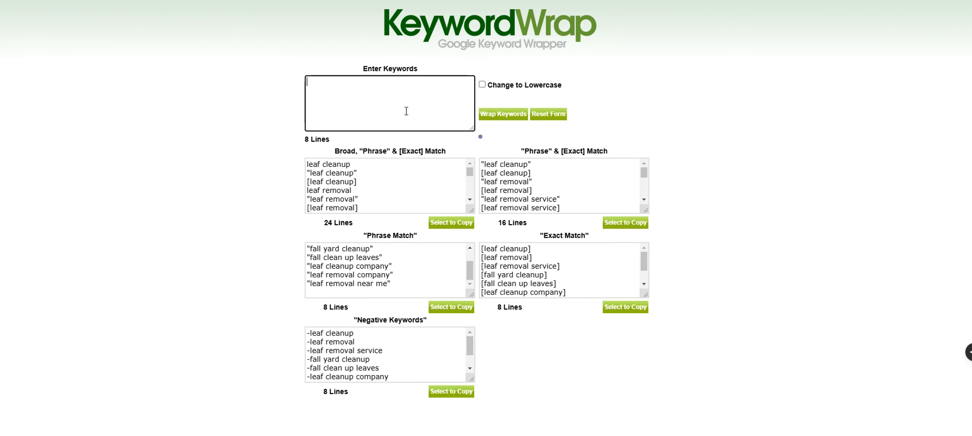
key("ctrl+v")
left_click(503, 114)
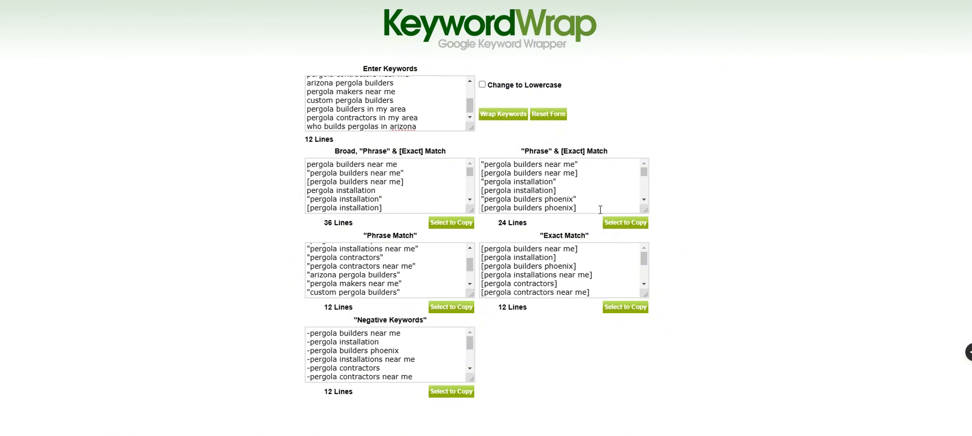
left_click(625, 307)
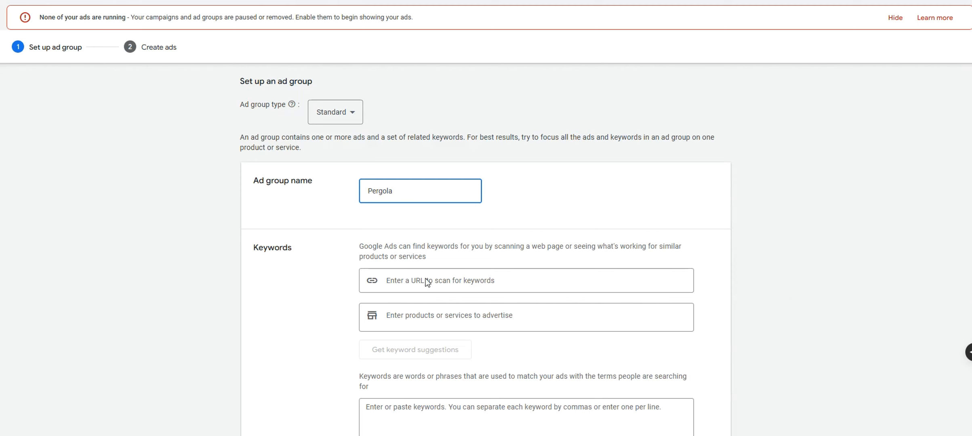
Paste the exact-match pergola keywords, keep ad group type Standard, and save and continue
scroll(425, 279, "down", 3)
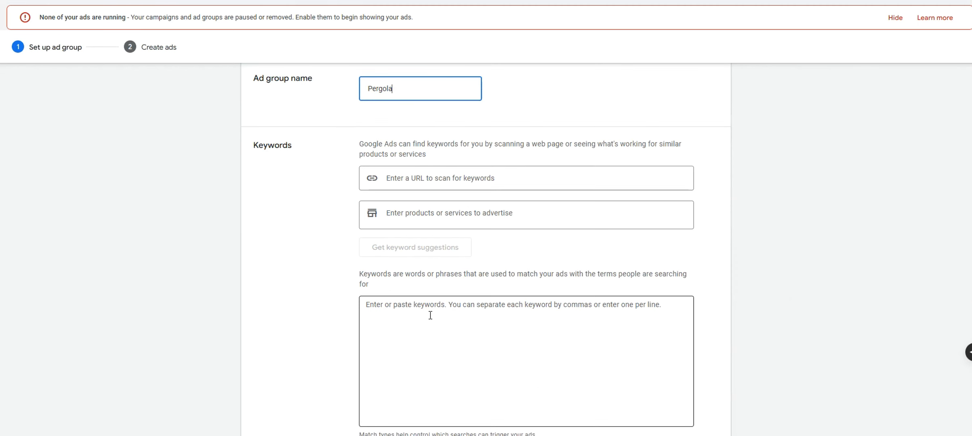
left_click(456, 308)
key("ctrl+v")
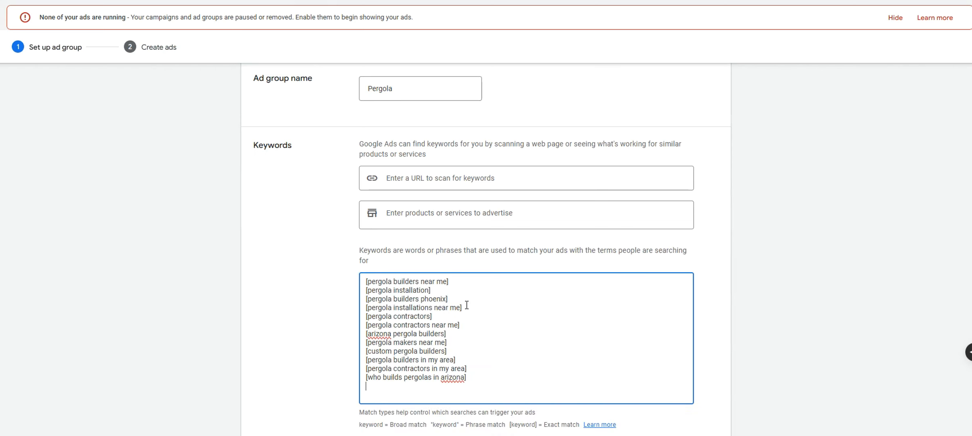
left_click(313, 159)
scroll(313, 158, "up", 3)
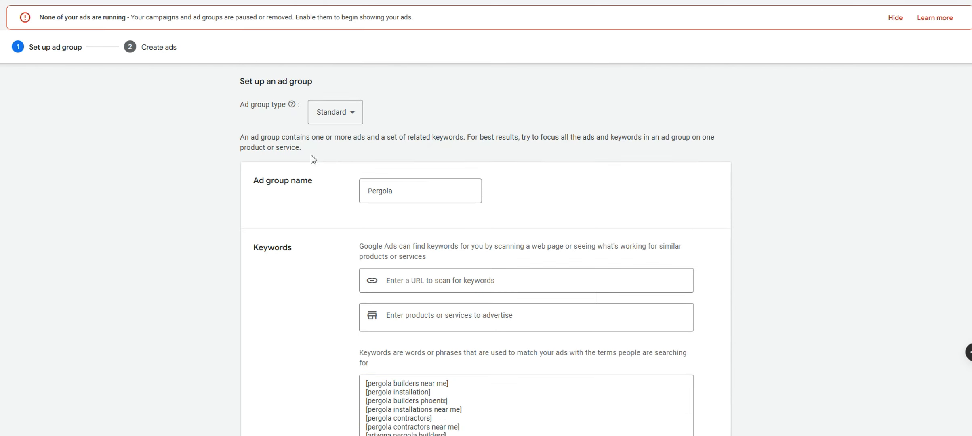
left_click(317, 121)
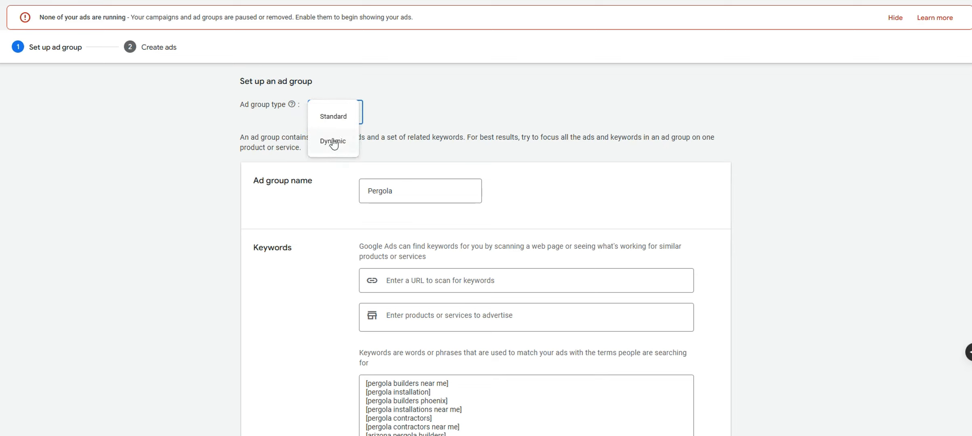
left_click(452, 137)
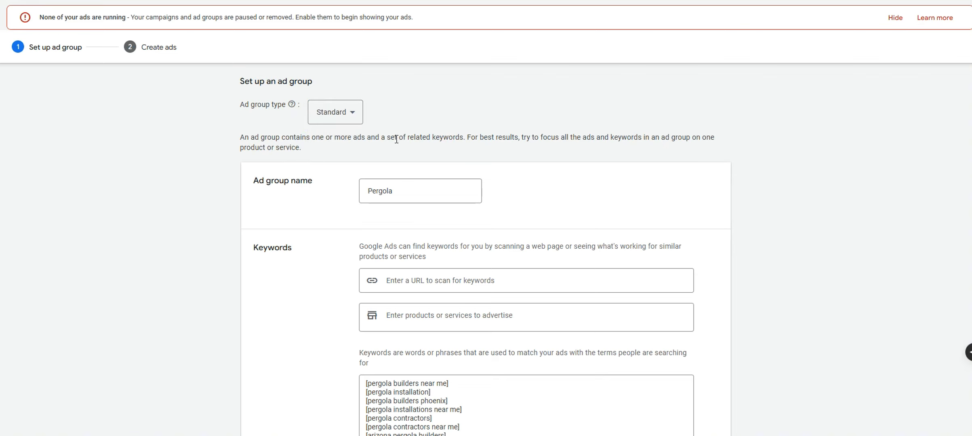
scroll(394, 142, "down", 5)
left_click(299, 392)
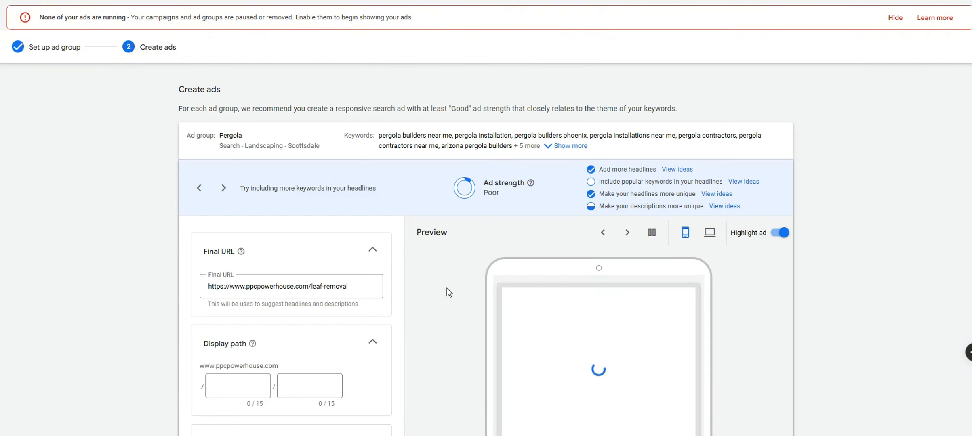
Change the ad's final URL path from leaf-removal to pergola-builders
scroll(446, 287, "down", 2)
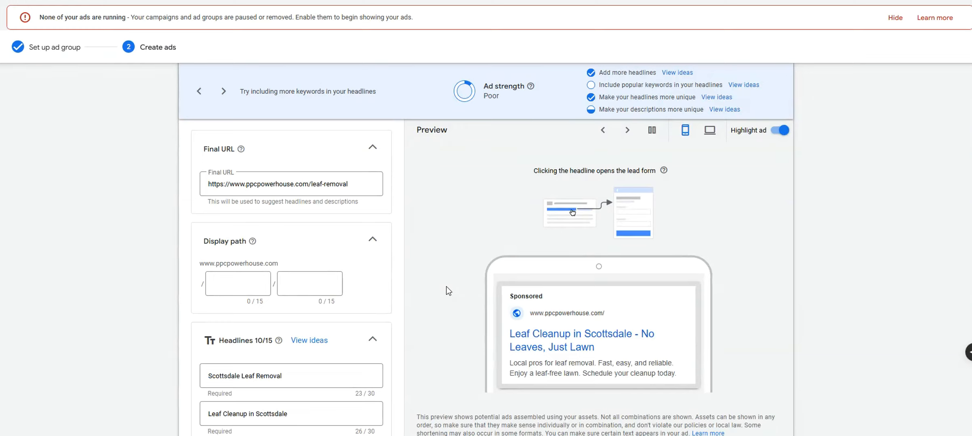
left_click_drag(355, 192, 202, 191)
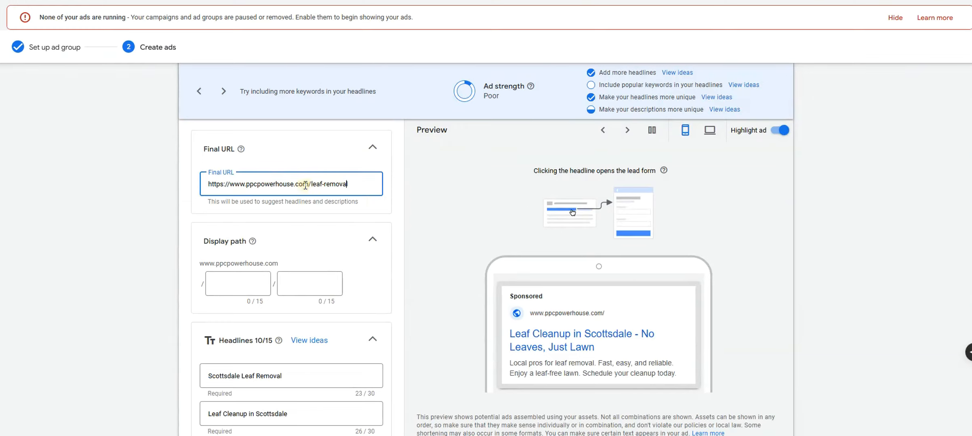
left_click_drag(308, 184, 363, 190)
type("pergola-builders")
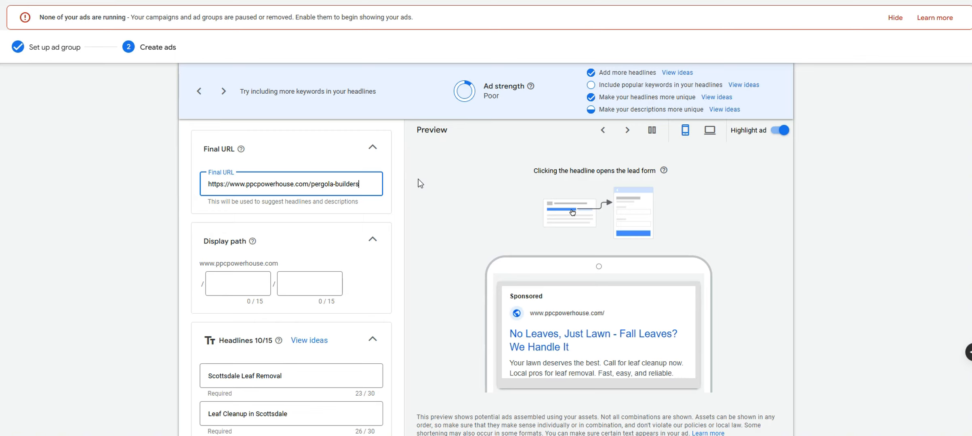
Collapse the Final URL and Display path sections and review the first headline
left_click(373, 147)
left_click(372, 180)
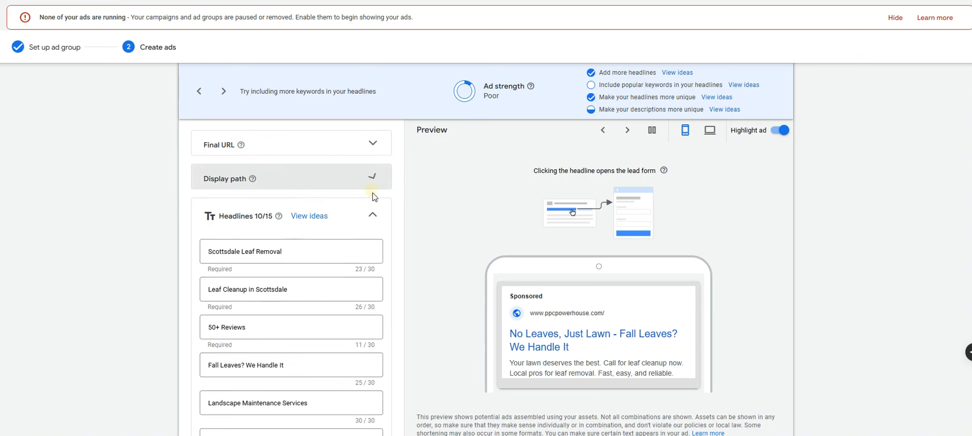
left_click(287, 254)
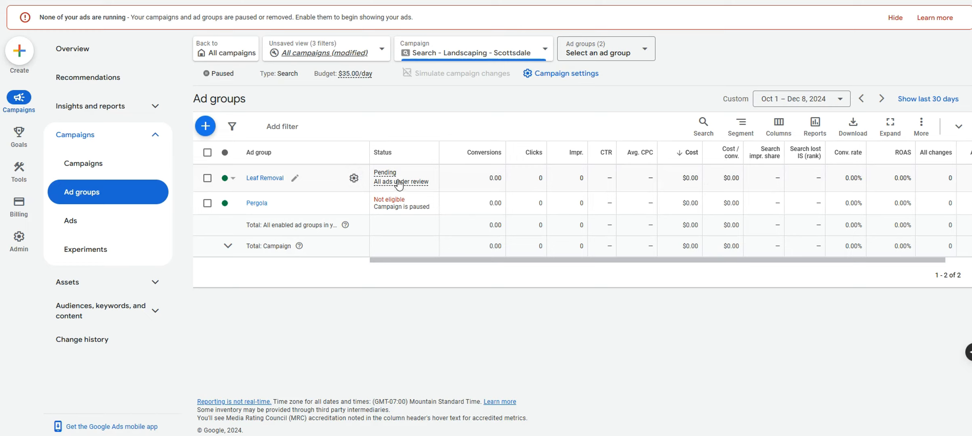
mouse_move(398, 183)
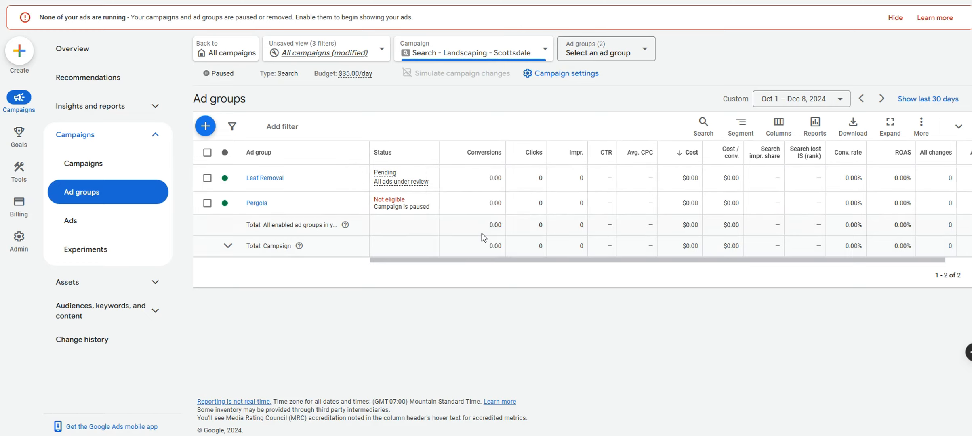
left_click(205, 127)
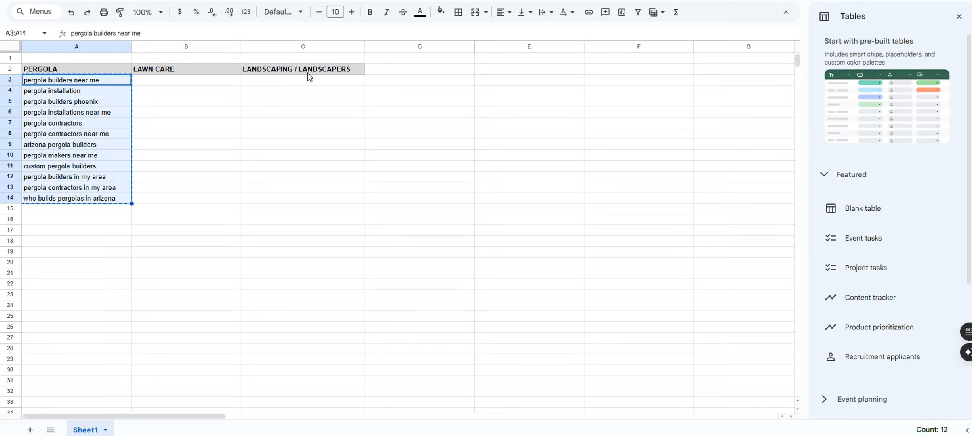
left_click(217, 69)
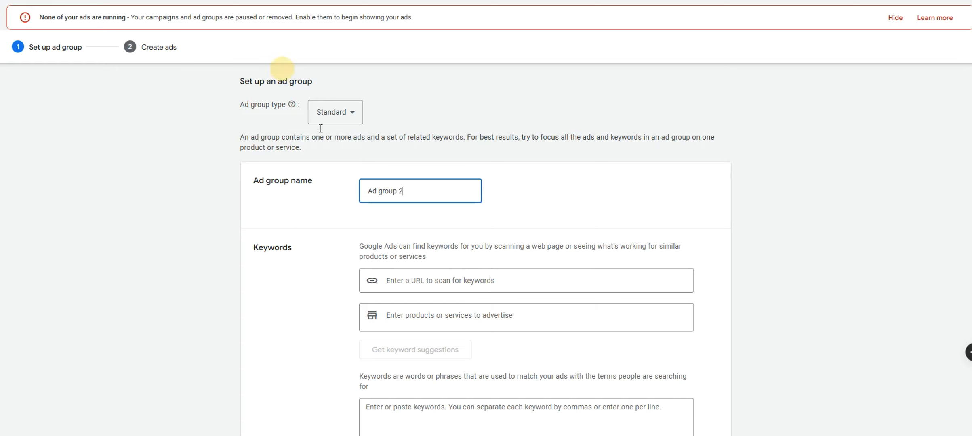
scroll(403, 269, "down", 5)
left_click(333, 393)
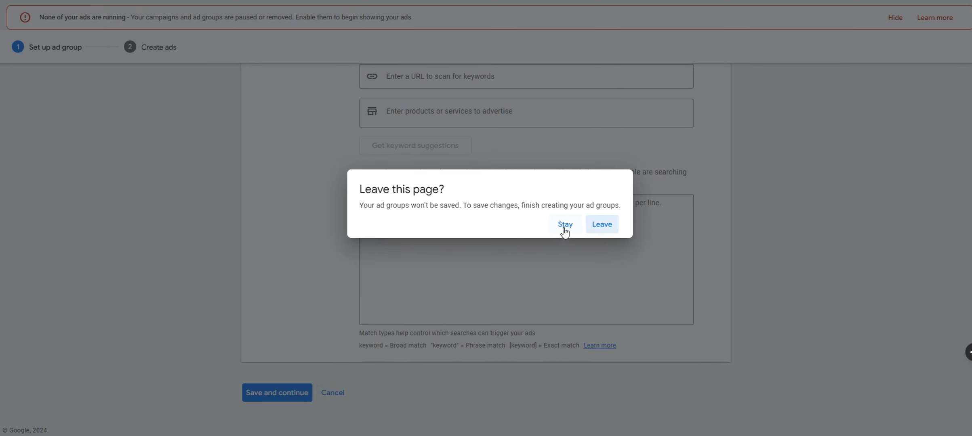
left_click(591, 229)
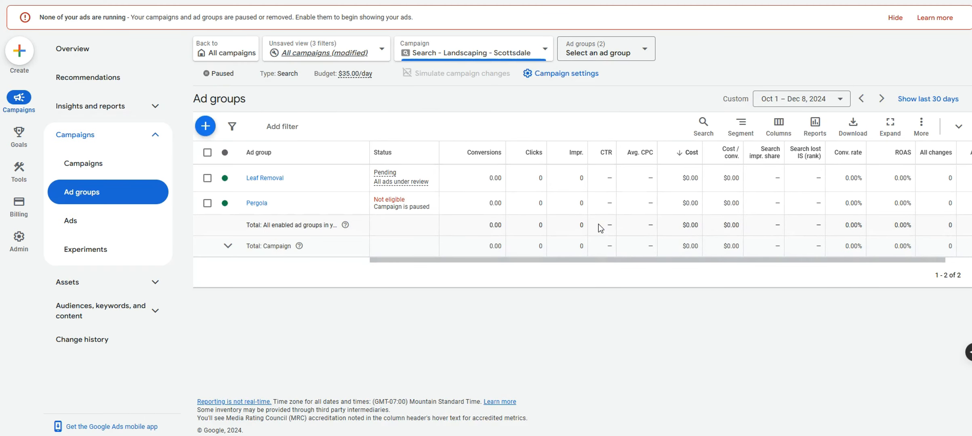
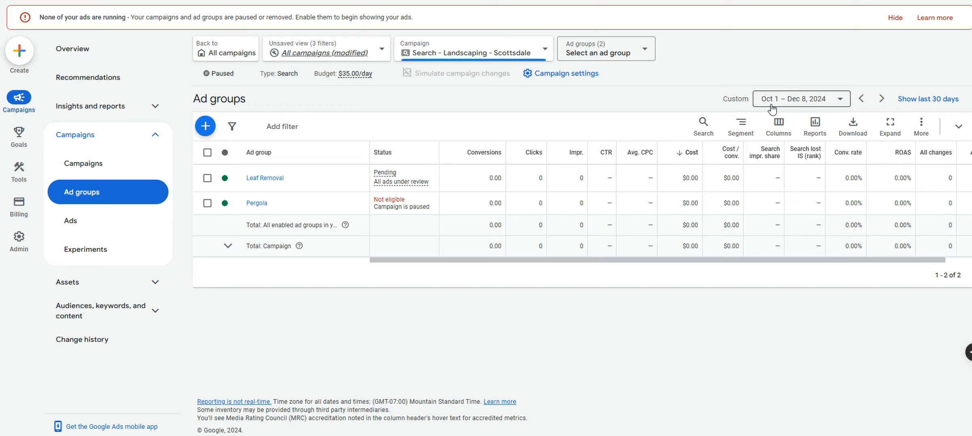
View the Leaf Removal ad group's ad, then both Leaf Removal and Pergola ads campaign-wide
left_click(136, 163)
left_click(296, 207)
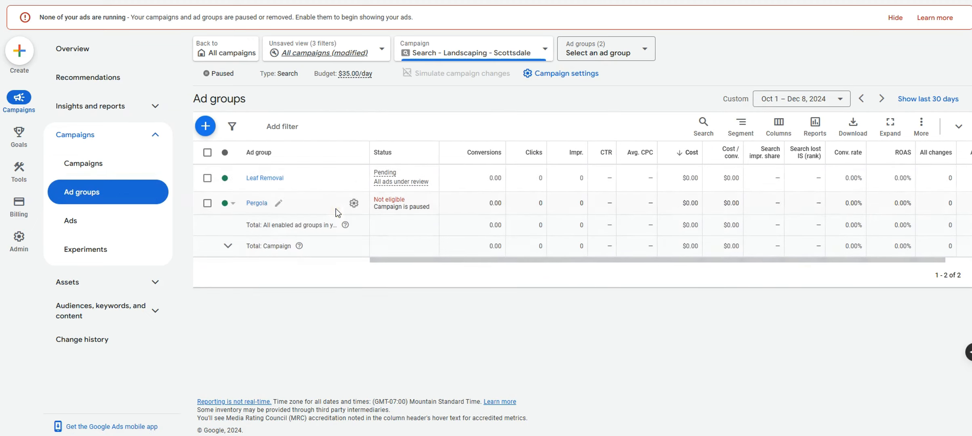
left_click(255, 179)
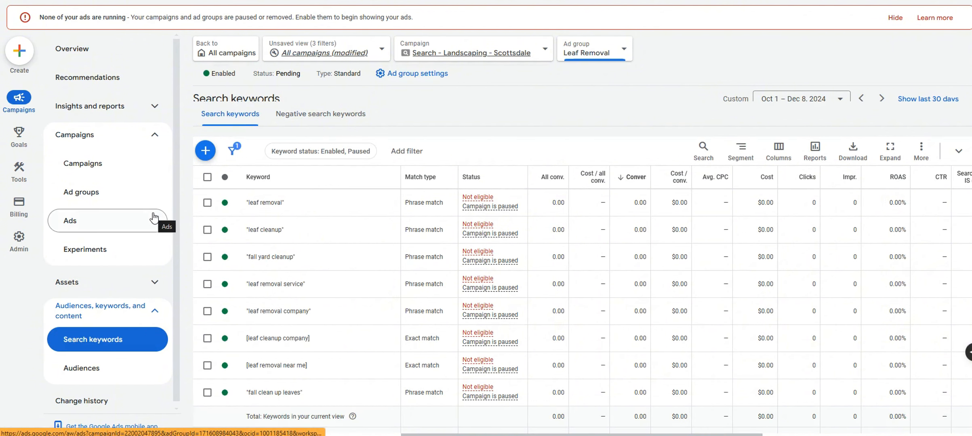
left_click(124, 220)
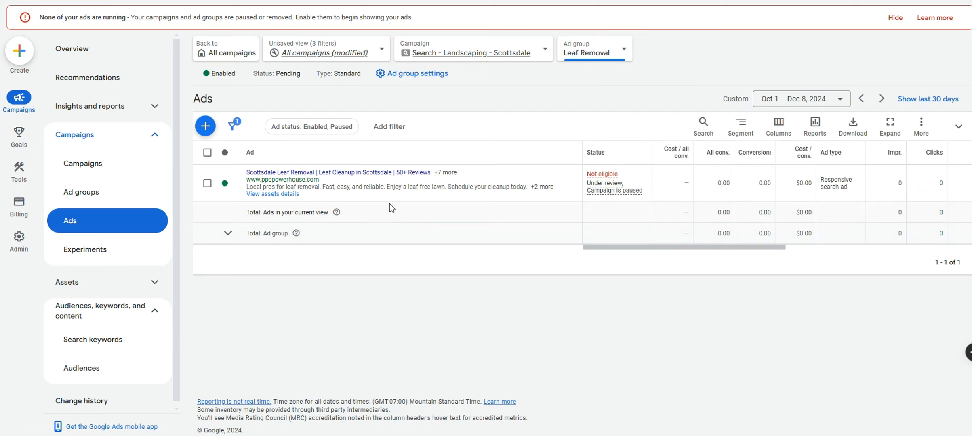
left_click(463, 56)
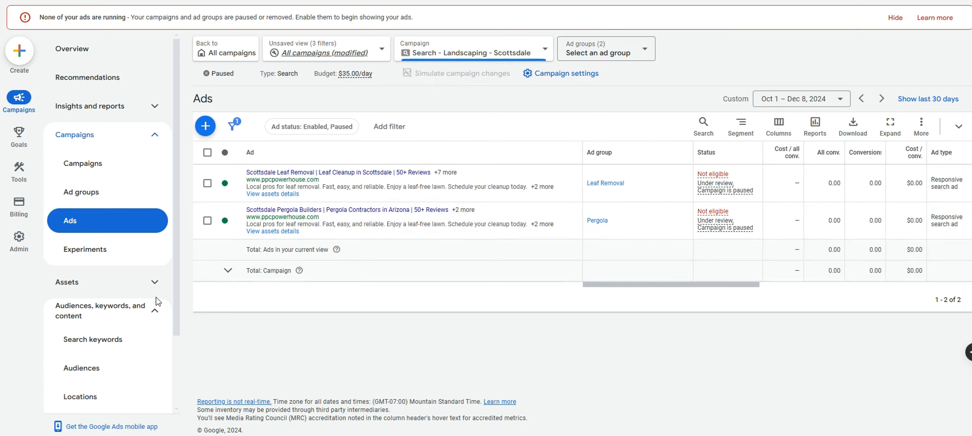
left_click(114, 282)
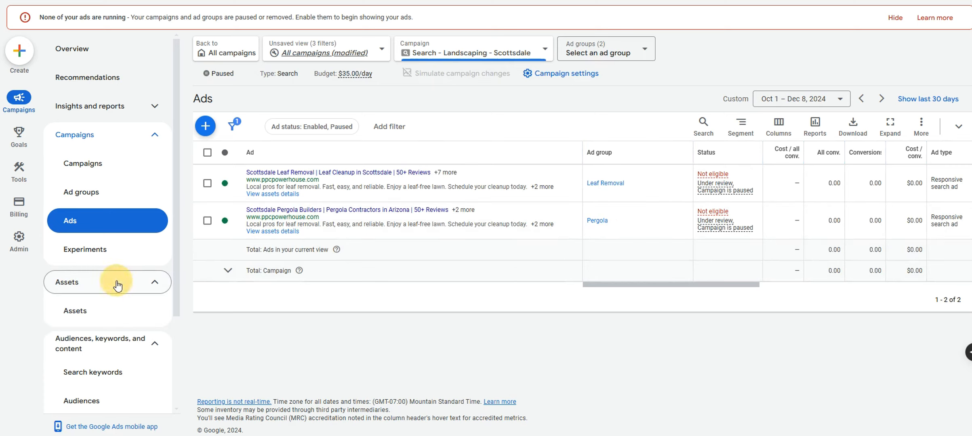
Open the campaign's assets, try the business name and logo filters, then filter to sitelinks
left_click(101, 309)
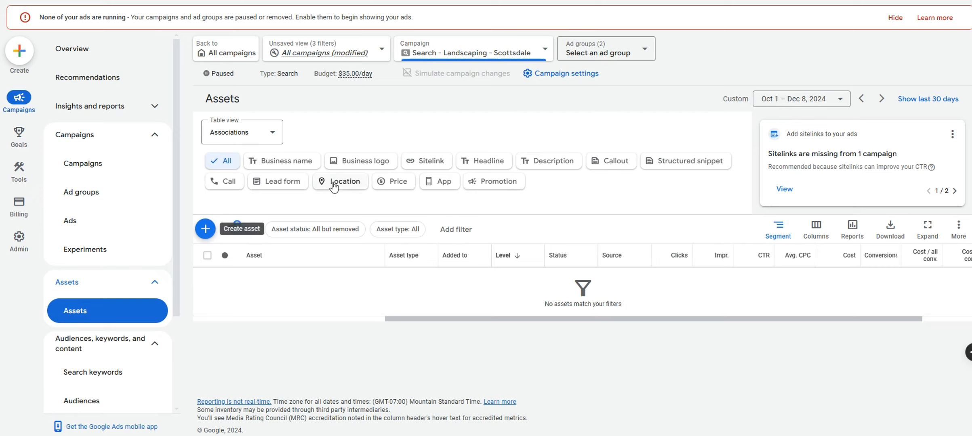
left_click(359, 161)
left_click(422, 161)
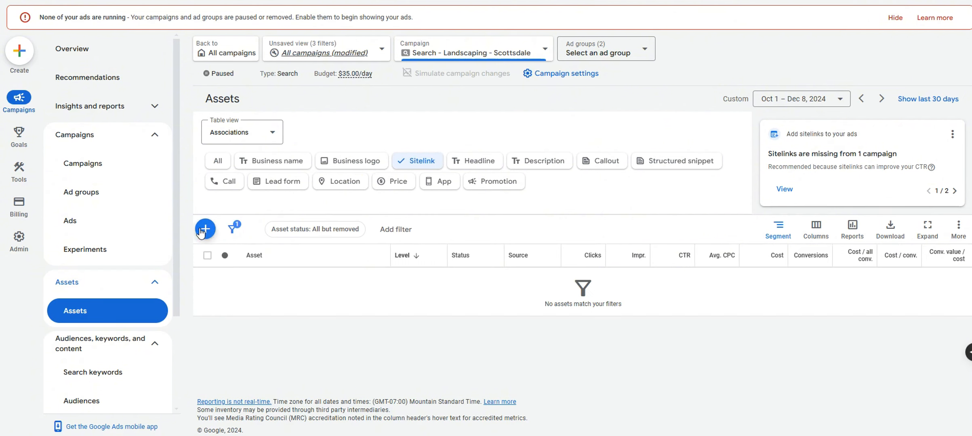
left_click(364, 169)
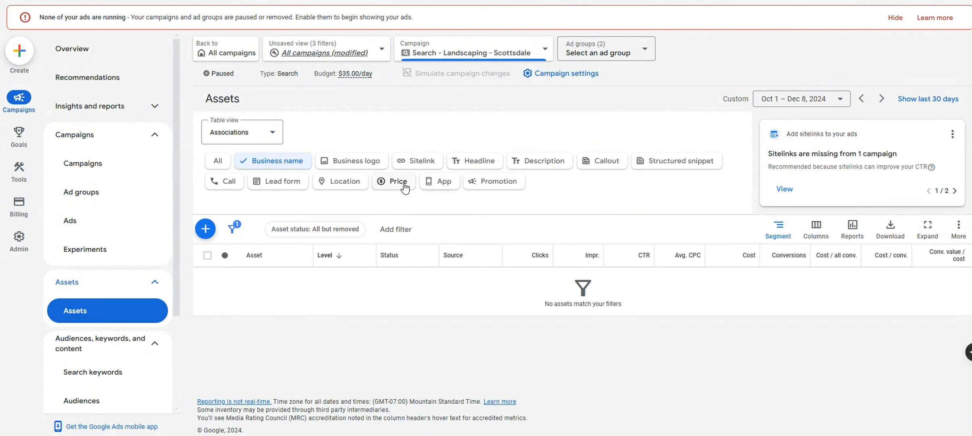
left_click(374, 169)
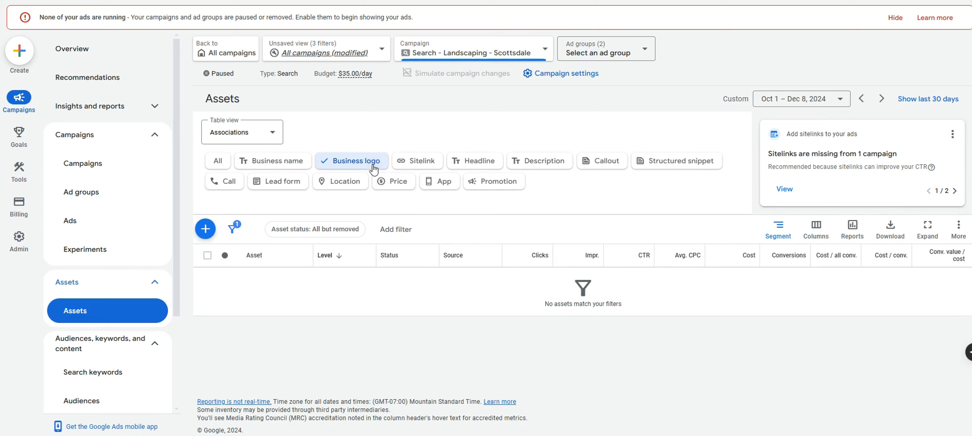
left_click(297, 171)
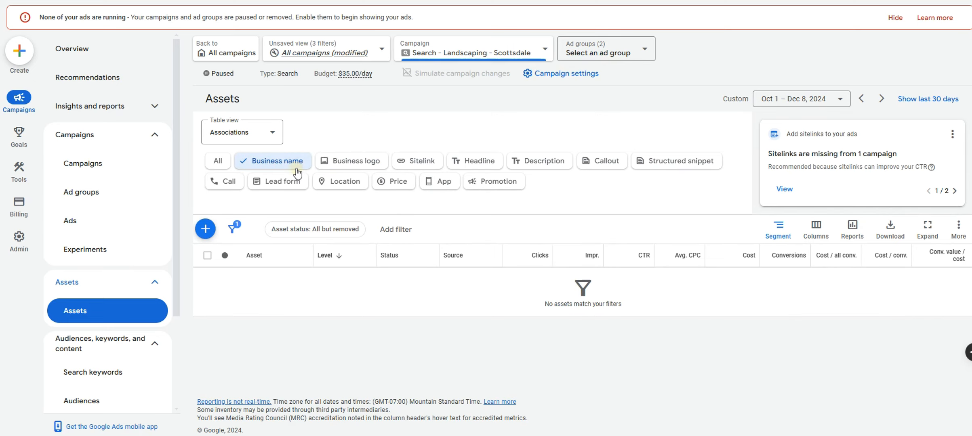
left_click(324, 167)
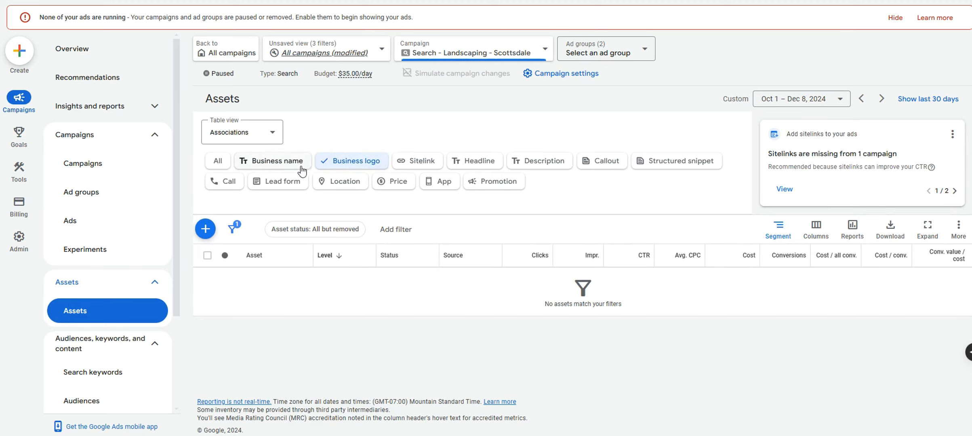
left_click(298, 167)
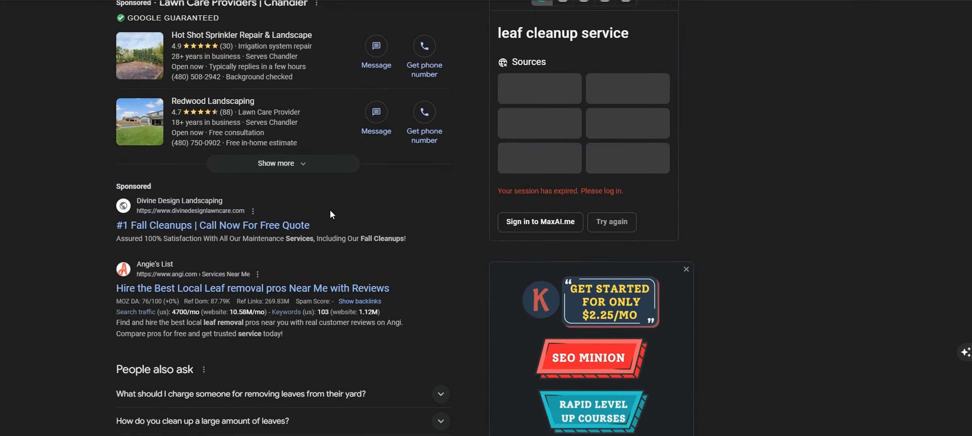
scroll(330, 212, "up", 2)
scroll(283, 238, "down", 2)
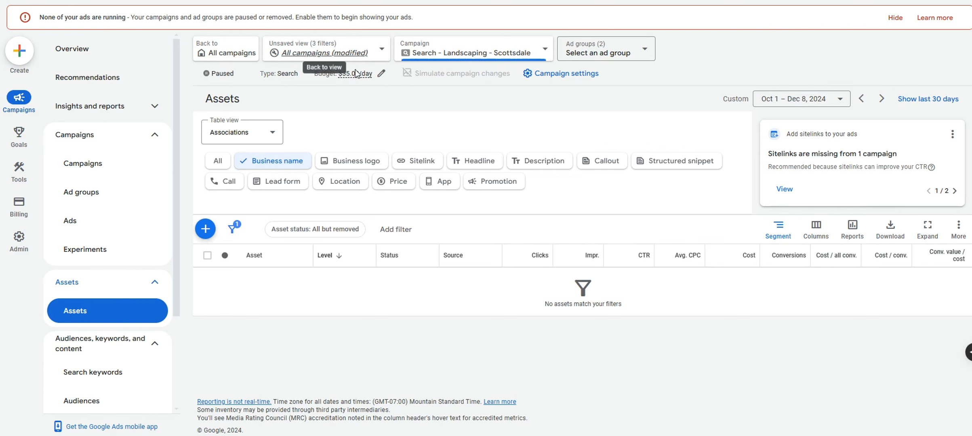
left_click(412, 160)
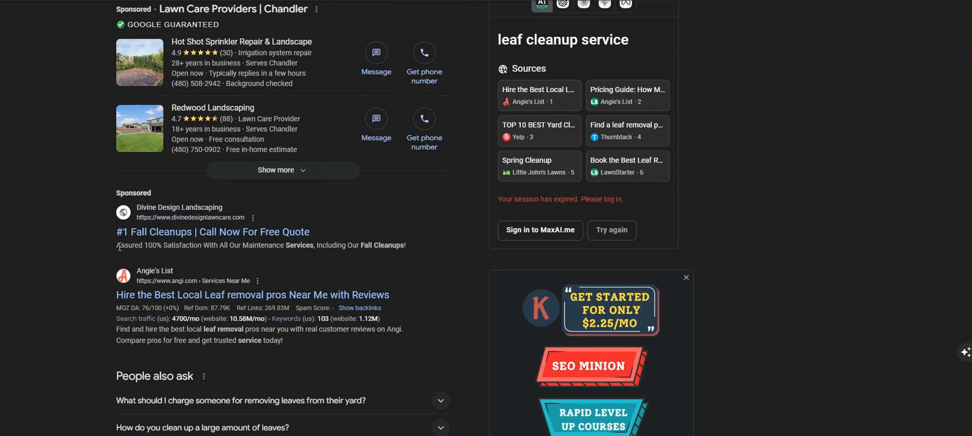
Study competitor 'leaf cleanup service' sponsored ads and their descriptions for sitelink ideas
left_click_drag(116, 245, 404, 257)
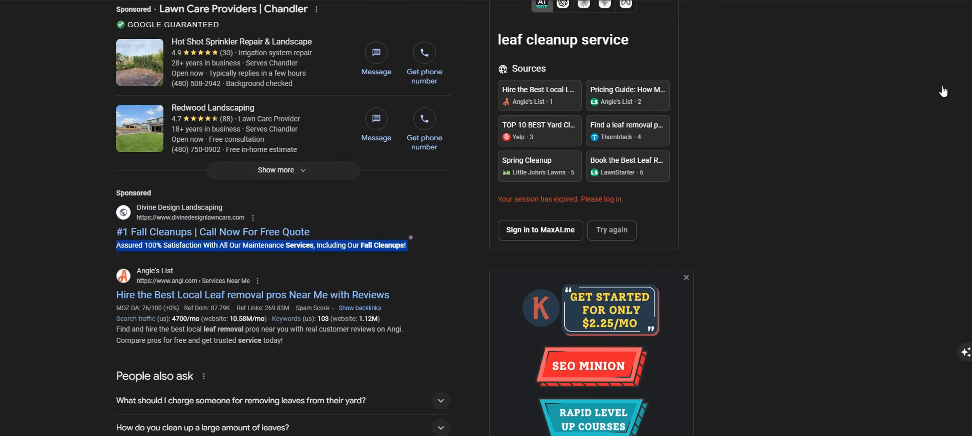
scroll(516, 75, "down", 10)
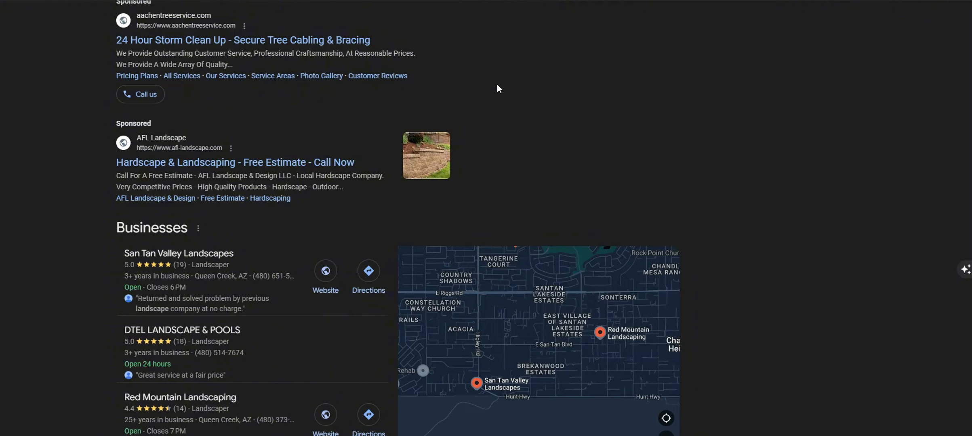
scroll(496, 85, "up", 1)
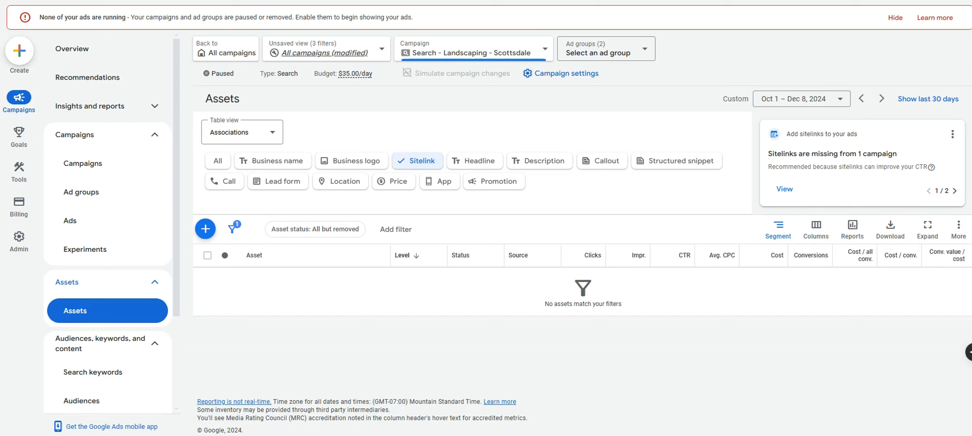
Add sitelinks '50+ Reviews' and 'Browse Recent Projects'
left_click(282, 255)
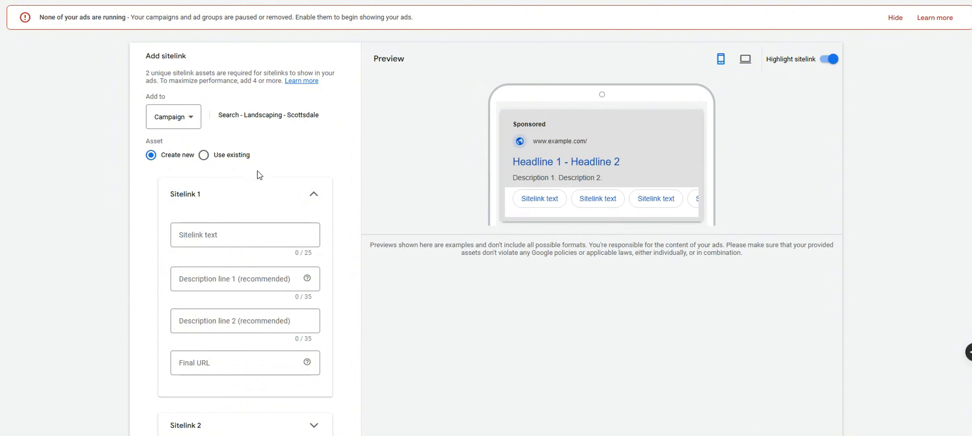
left_click(250, 232)
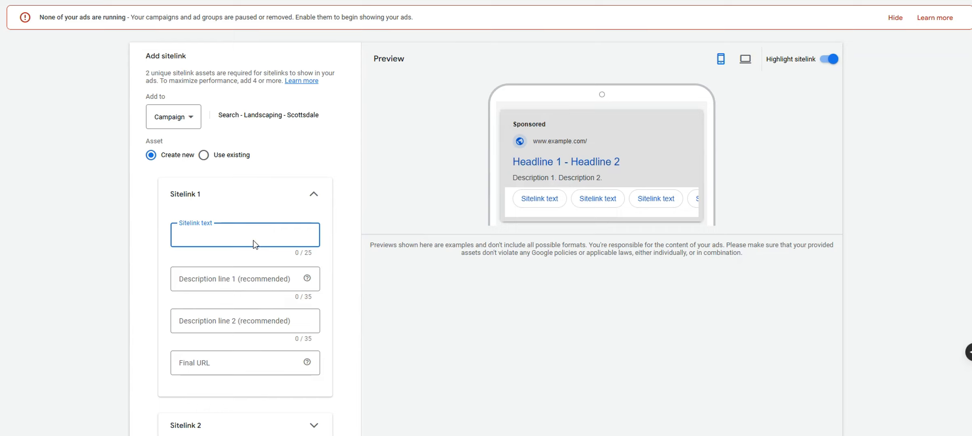
type("50 Reviews")
left_click(186, 235)
type("+")
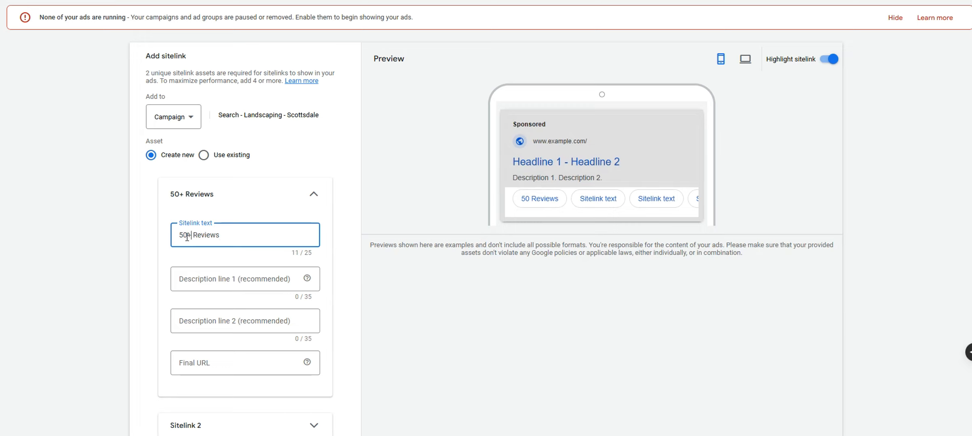
left_click(274, 207)
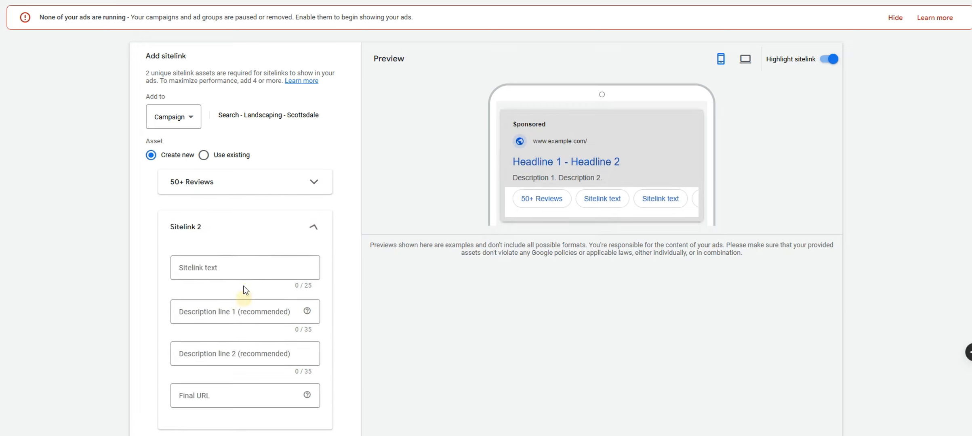
left_click(242, 270)
type("Brows")
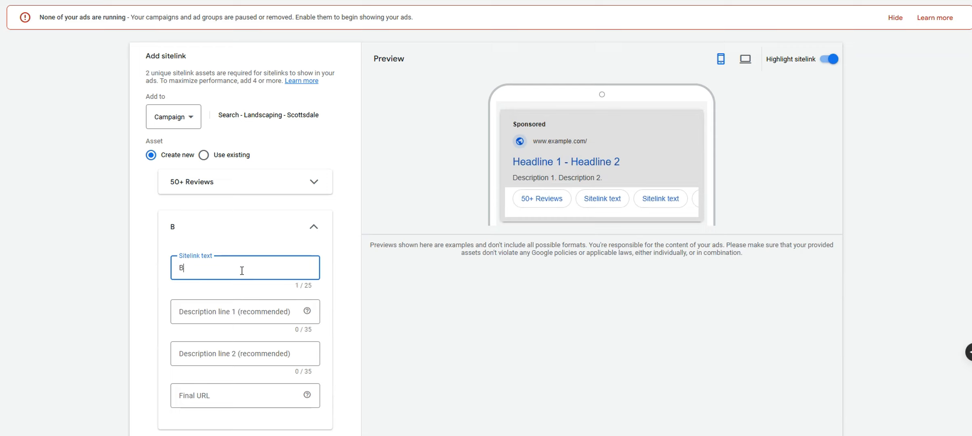
key("BackSpace")
key("BackSpace")
type("wse Recent Projects")
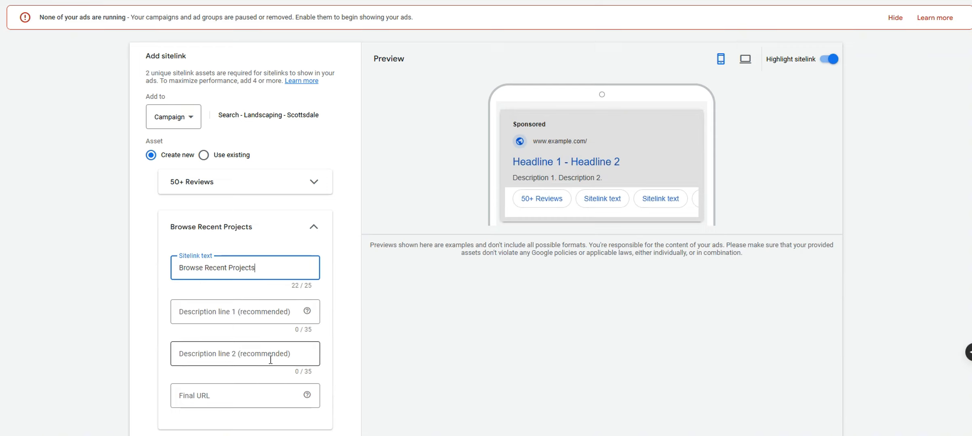
left_click(262, 387)
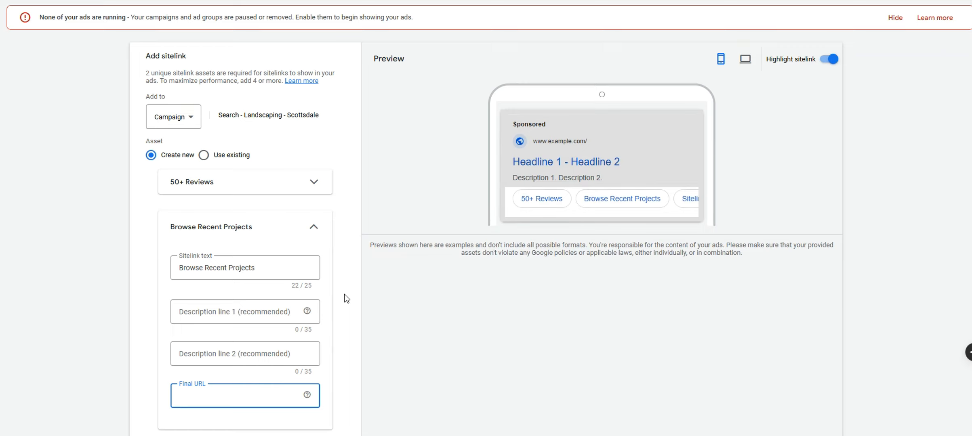
Add sitelinks 'Pergola' and 'Book Your Appointment'
scroll(347, 277, "down", 3)
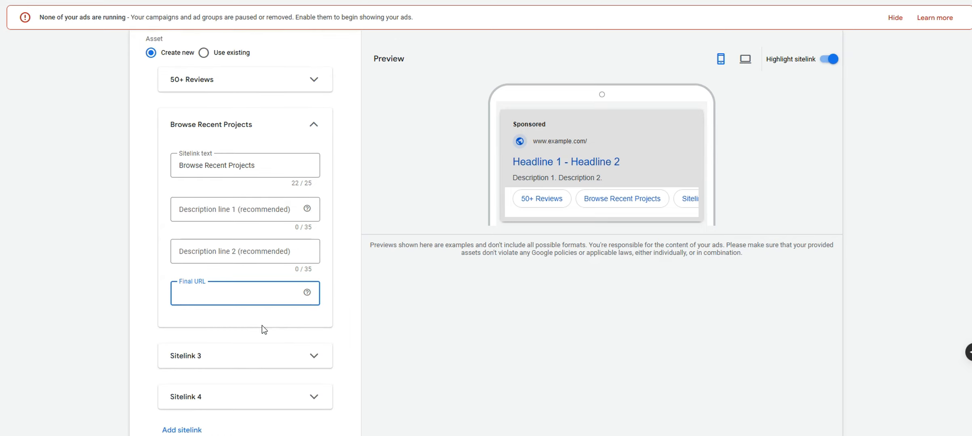
left_click(223, 356)
scroll(225, 363, "down", 4)
left_click(213, 244)
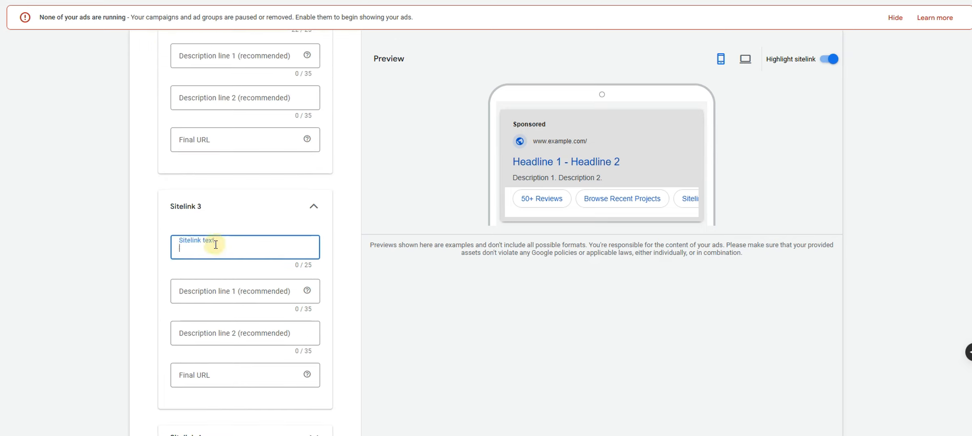
type("Pergola")
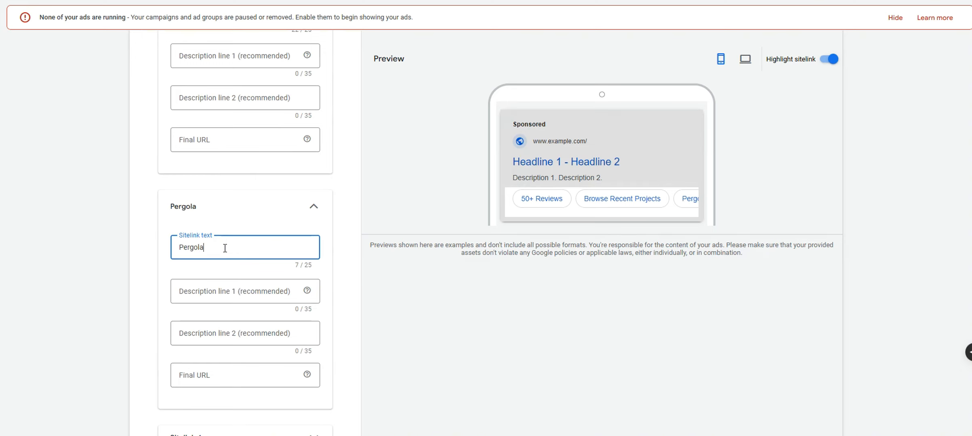
left_click(283, 215)
left_click(264, 282)
left_click(227, 324)
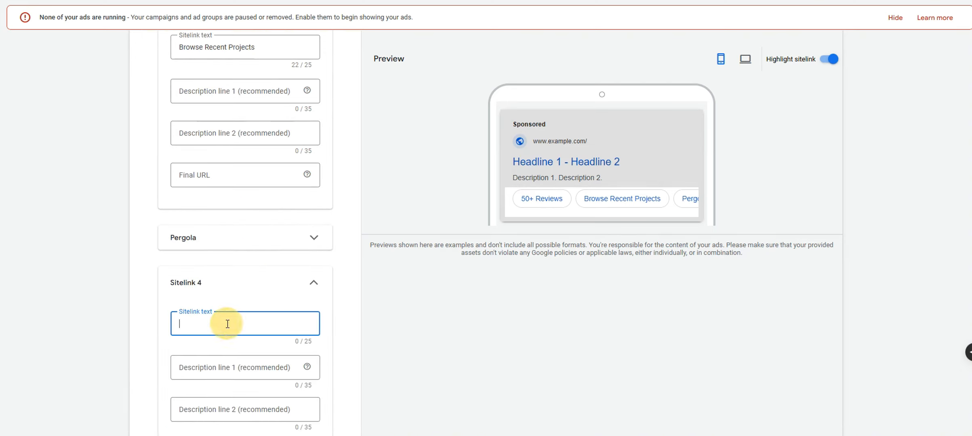
type("Book Your Ap")
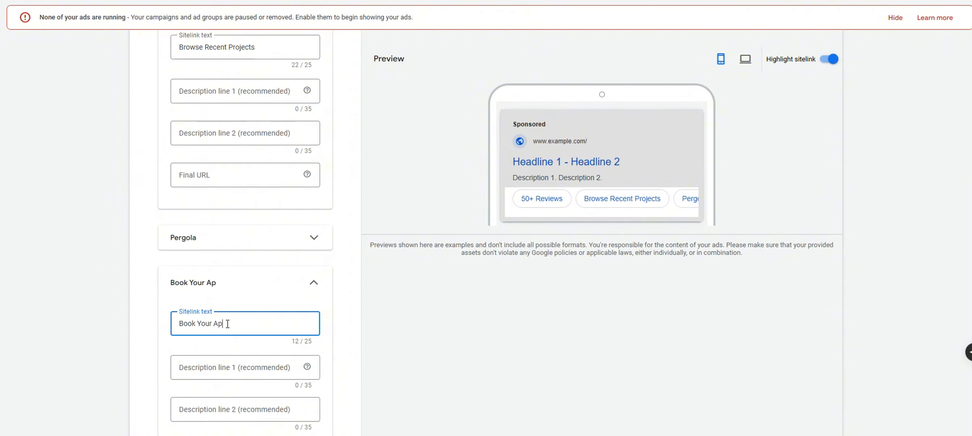
type("pointment")
Preview the sitelinks in desktop layout, step through description and URL fields, then cancel
left_click(745, 59)
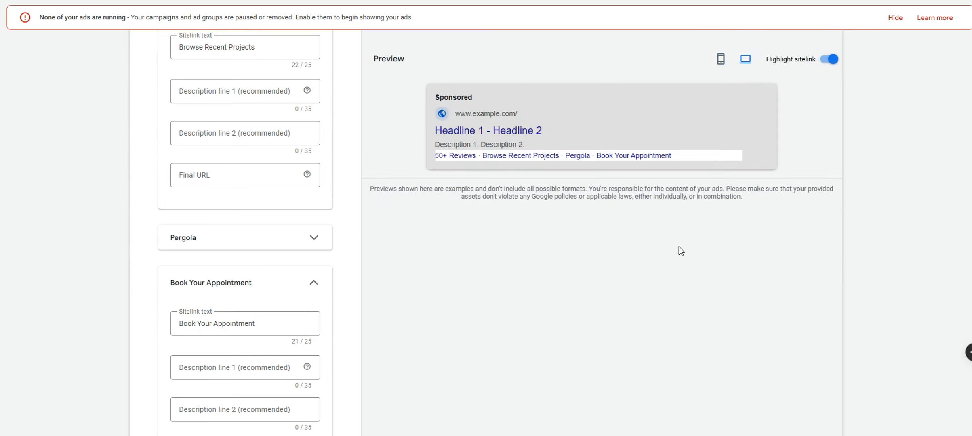
scroll(449, 382, "down", 5)
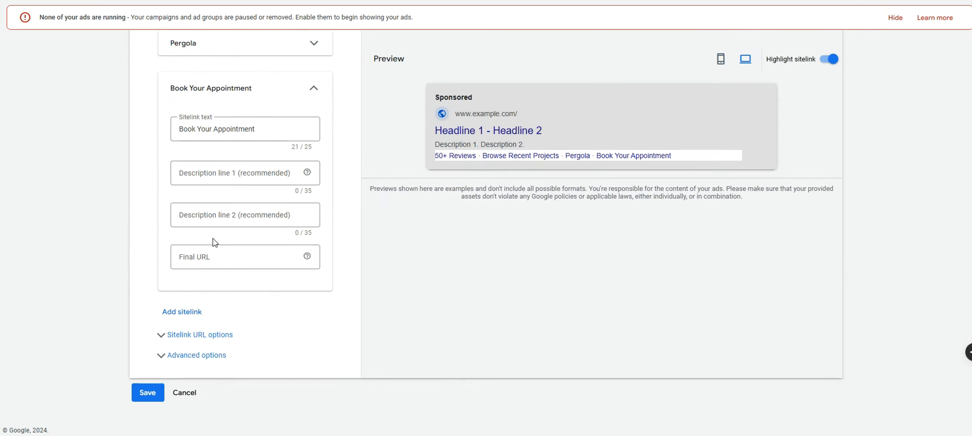
left_click(214, 174)
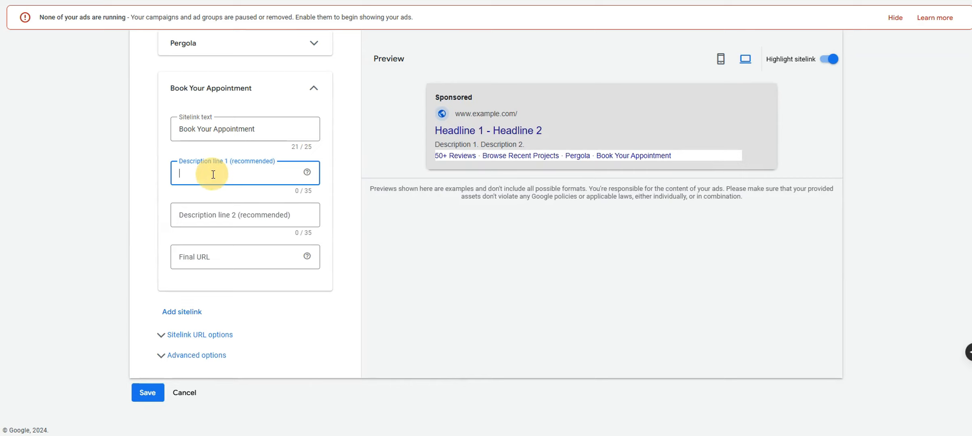
left_click(218, 210)
left_click(209, 254)
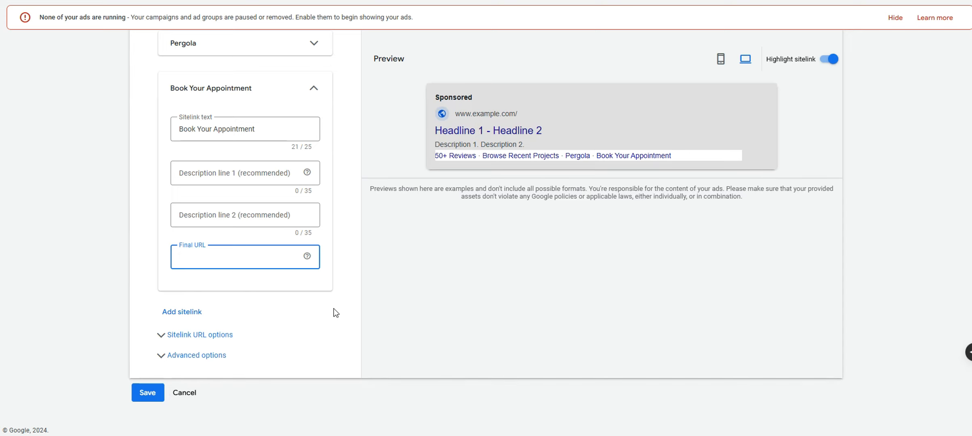
left_click(187, 392)
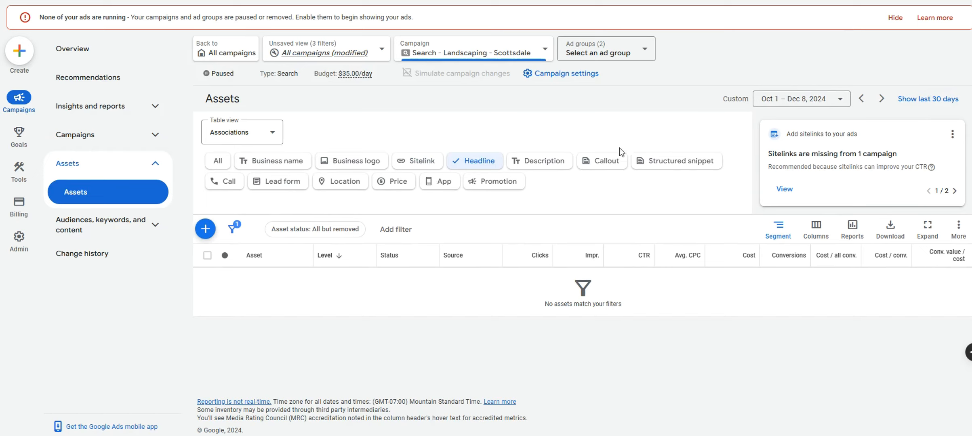
Filter the campaign's assets to descriptions, then to callouts
left_click(509, 168)
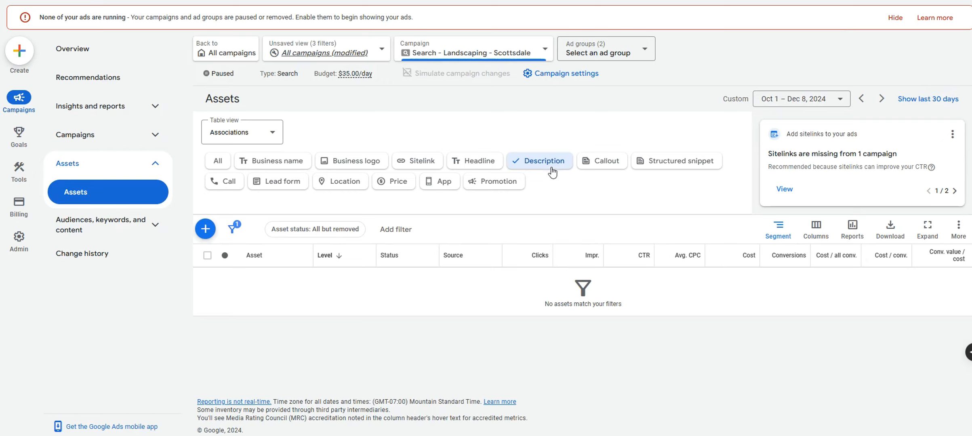
left_click(606, 55)
left_click(525, 142)
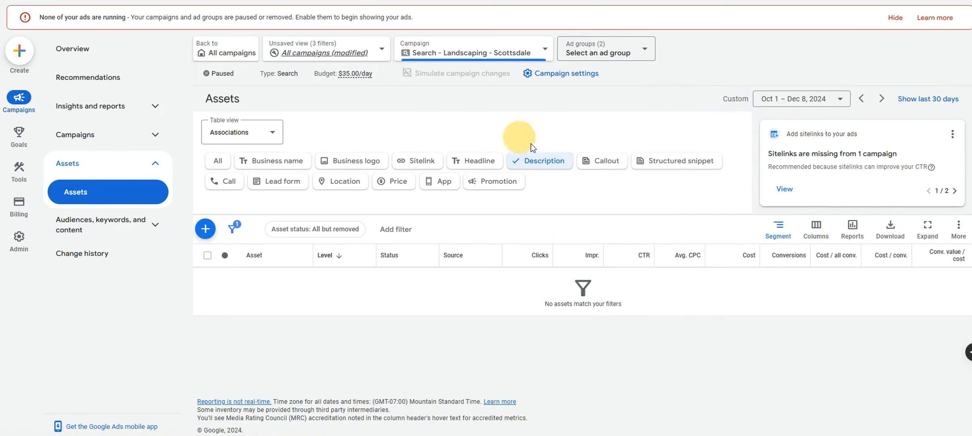
left_click(602, 161)
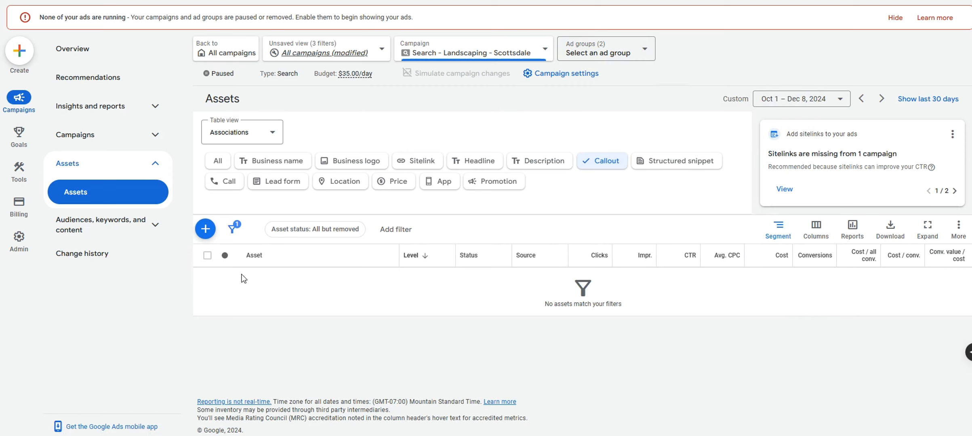
Draft the callouts 'Free Quotes' and '50 Years Experience', then discard them
left_click(206, 231)
left_click(207, 211)
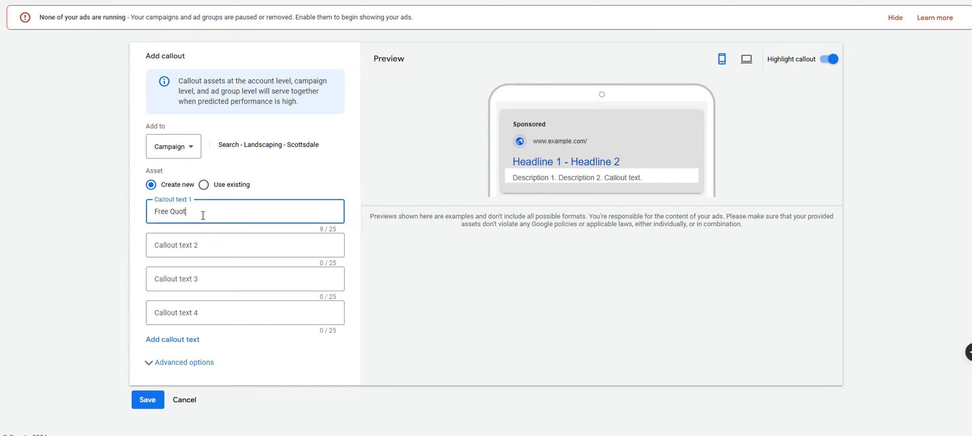
left_click(215, 245)
type("50 Ye")
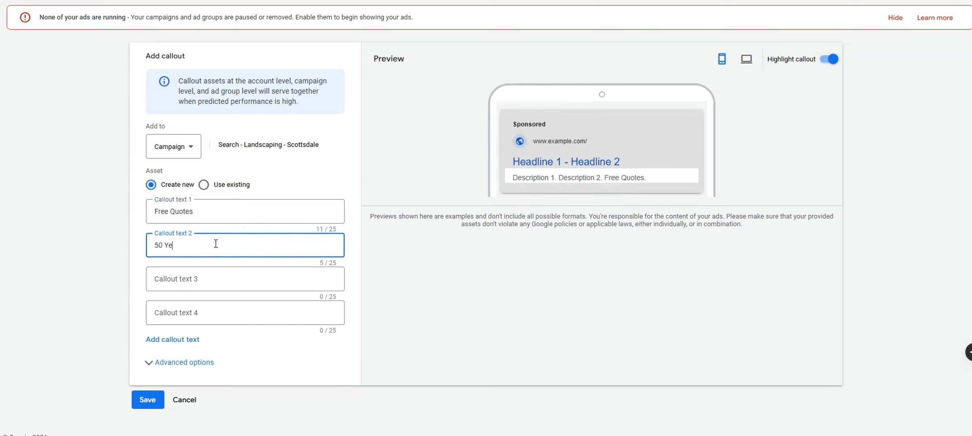
type("ars Sp")
type("xperience")
left_click(257, 282)
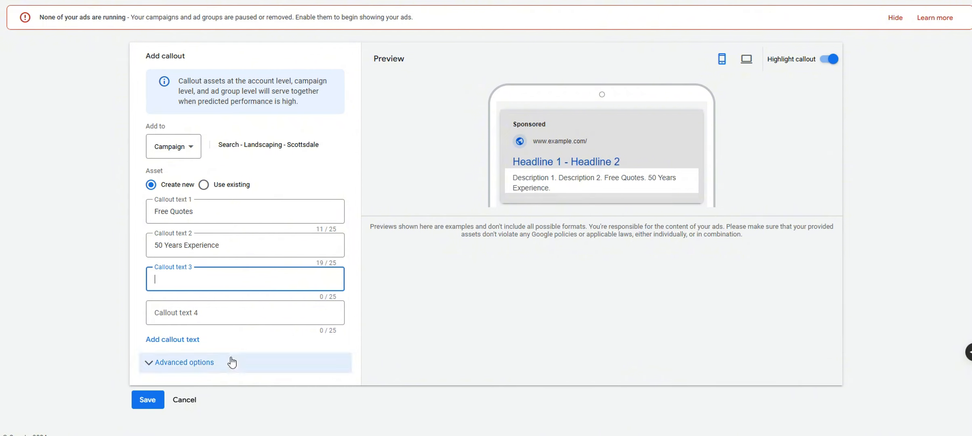
left_click(188, 400)
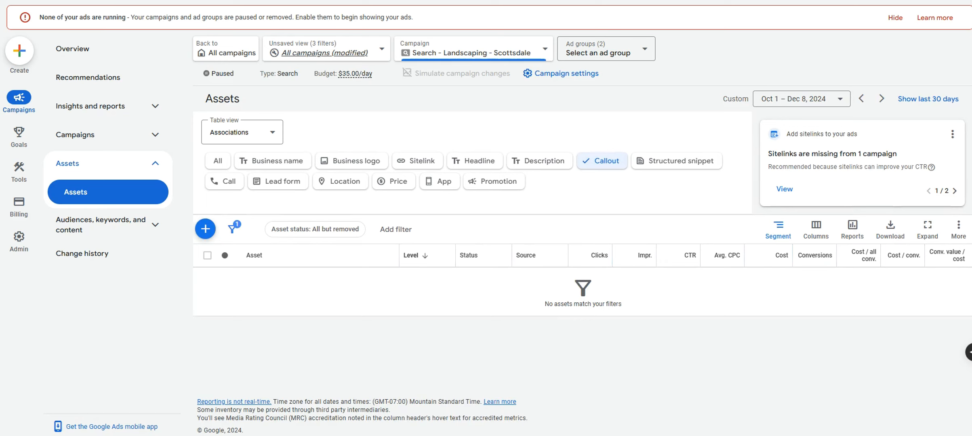
left_click(727, 0)
Filter assets to structured snippets and start a new snippet, opening its header list
left_click(699, 161)
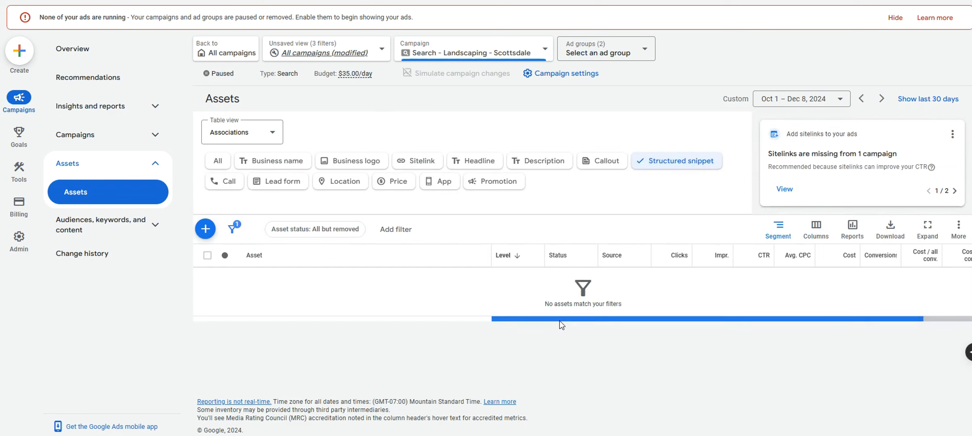
left_click(205, 229)
left_click(254, 267)
left_click(255, 229)
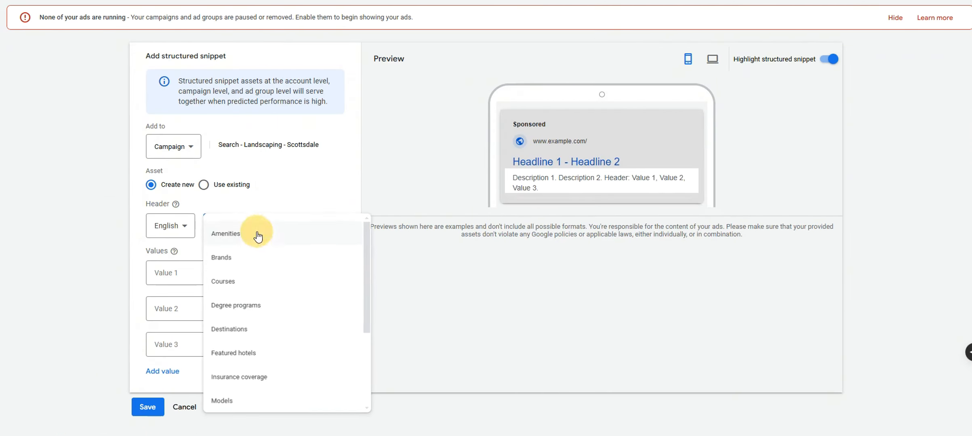
left_click_drag(369, 241, 321, 329)
left_click(298, 204)
left_click(230, 227)
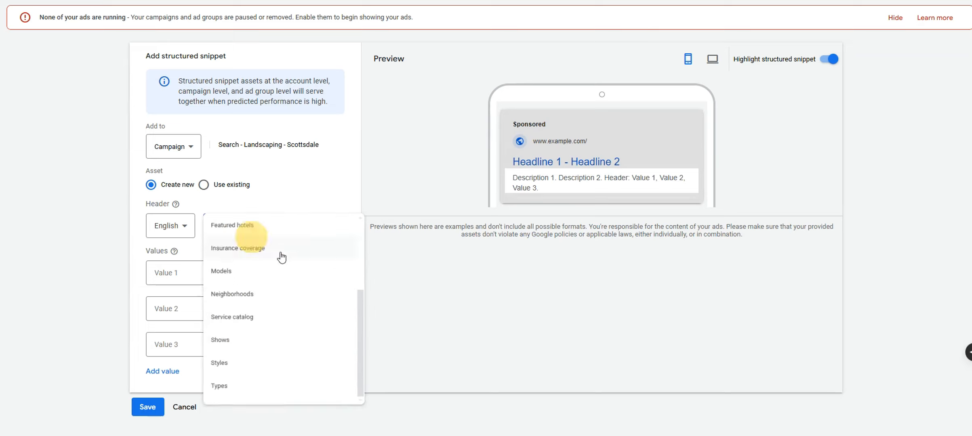
Try Shows and Neighborhoods headers, settle on Service catalog, then discard the snippet
left_click(319, 349)
left_click(246, 222)
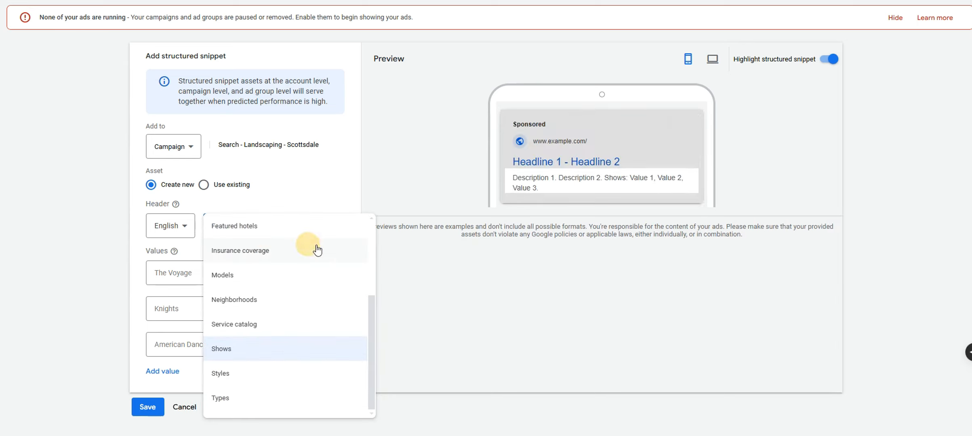
left_click(315, 307)
left_click(256, 214)
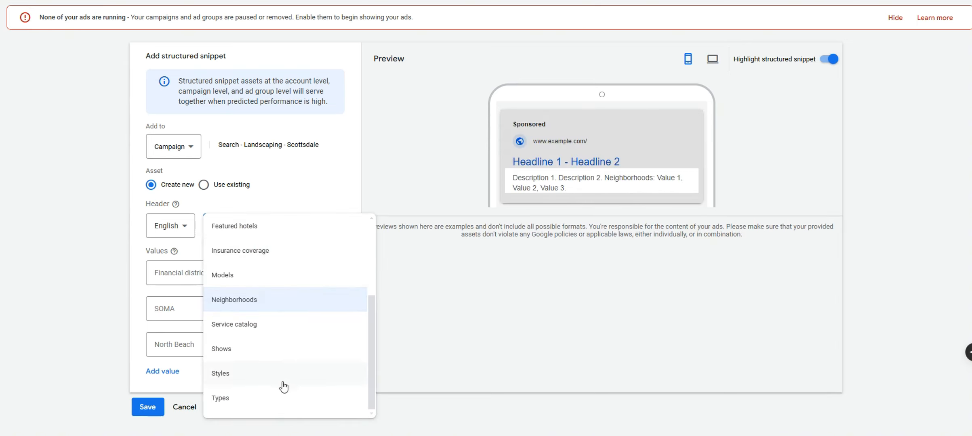
left_click(260, 329)
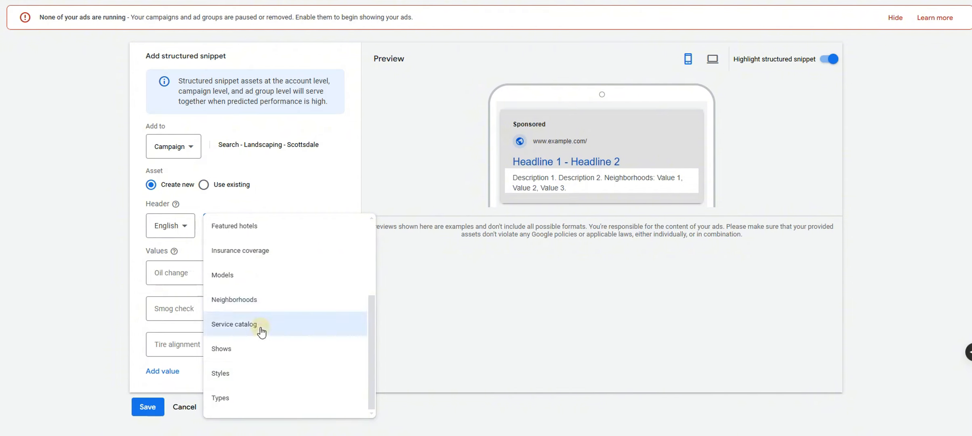
left_click(191, 272)
left_click(186, 308)
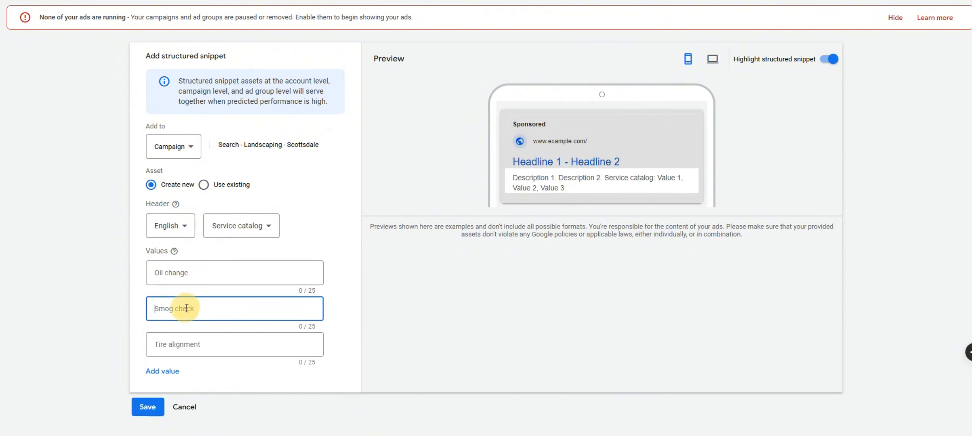
left_click(198, 338)
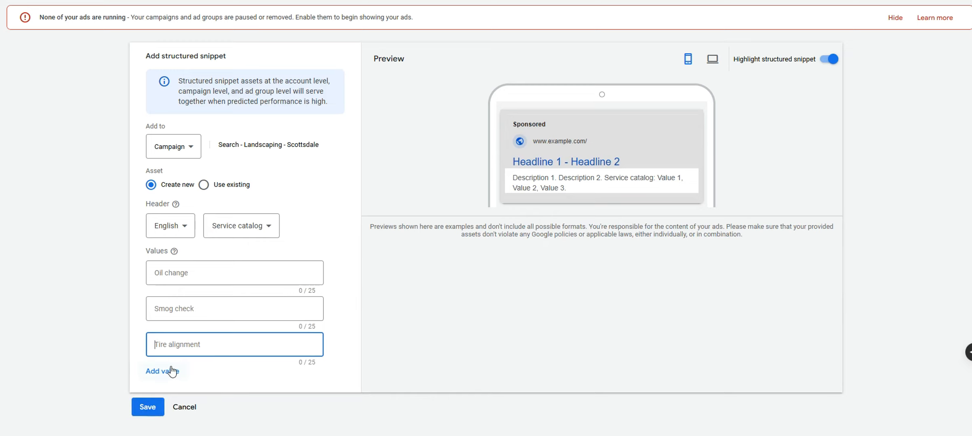
left_click(185, 406)
Filter to call assets and draft a call asset using the example phone number
left_click(223, 184)
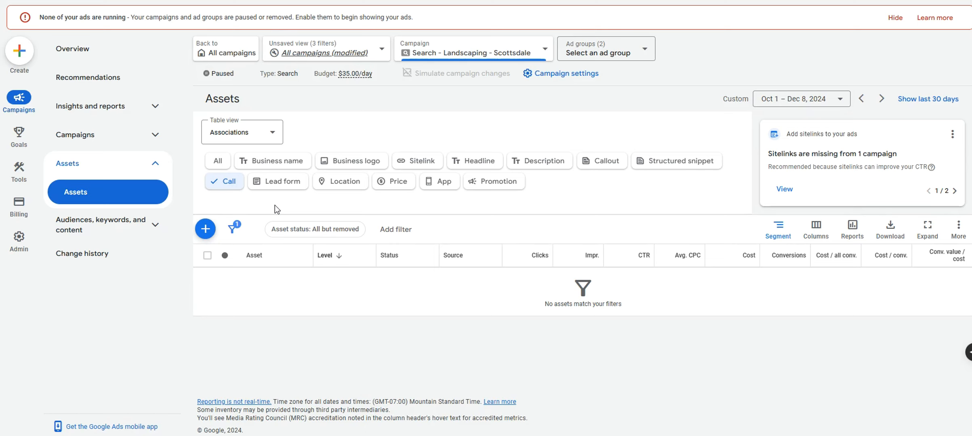
left_click(205, 229)
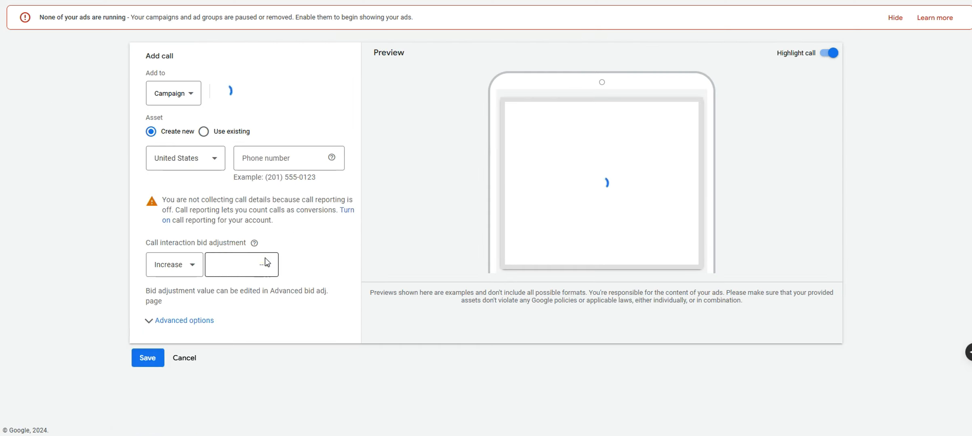
mouse_move(316, 241)
left_mouse_down()
mouse_move(267, 239)
mouse_move(319, 241)
left_mouse_up()
left_click(267, 240)
key("ctrl+c")
left_click(283, 224)
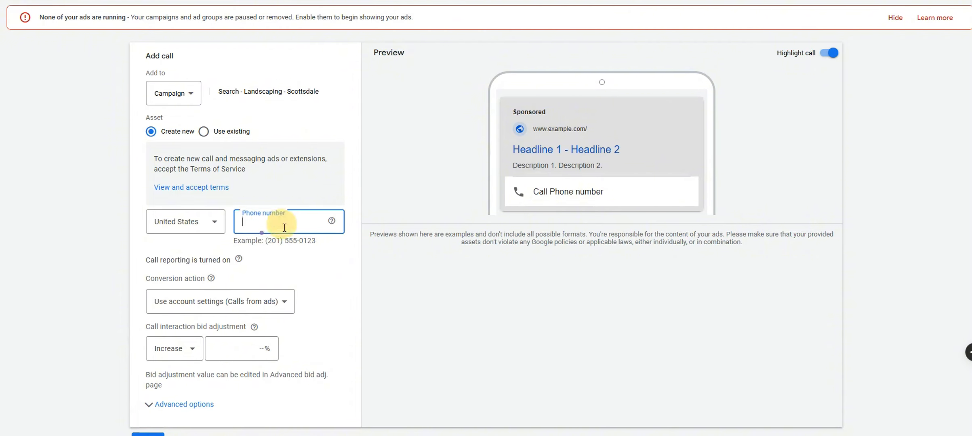
key("ctrl+v")
left_click(356, 276)
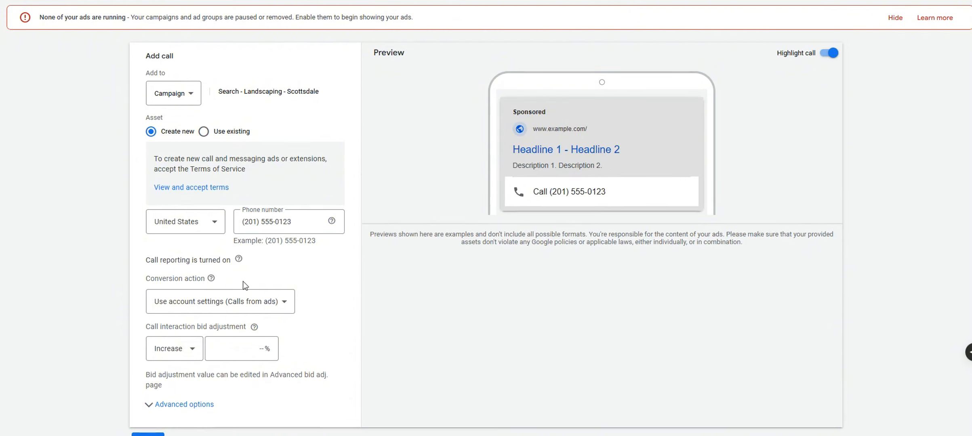
Discard the call asset drafts and filter the assets to lead forms
left_click_drag(144, 260, 245, 263)
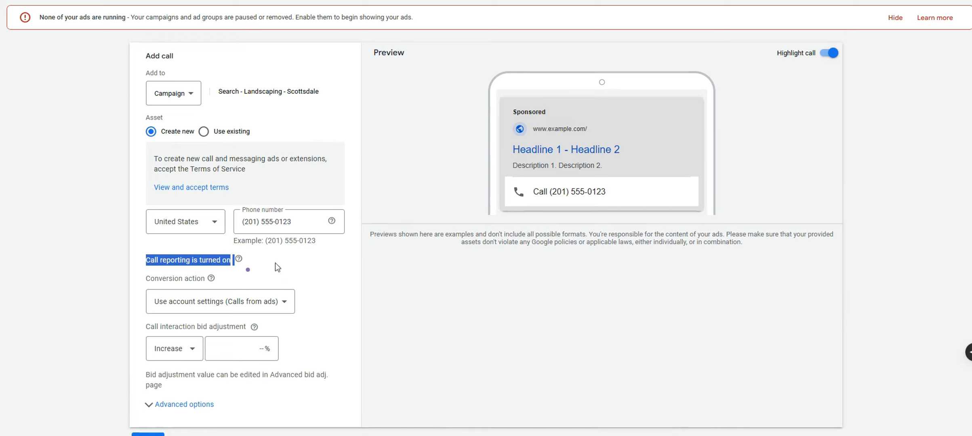
left_click(357, 265)
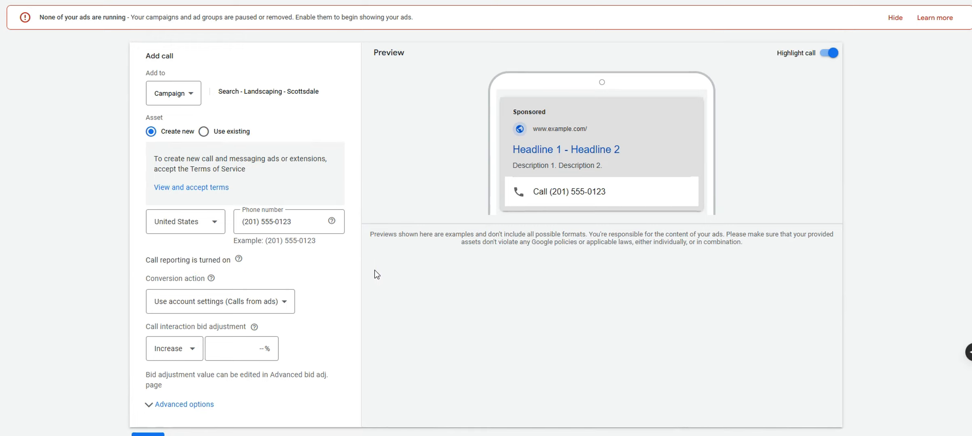
scroll(271, 312, "down", 2)
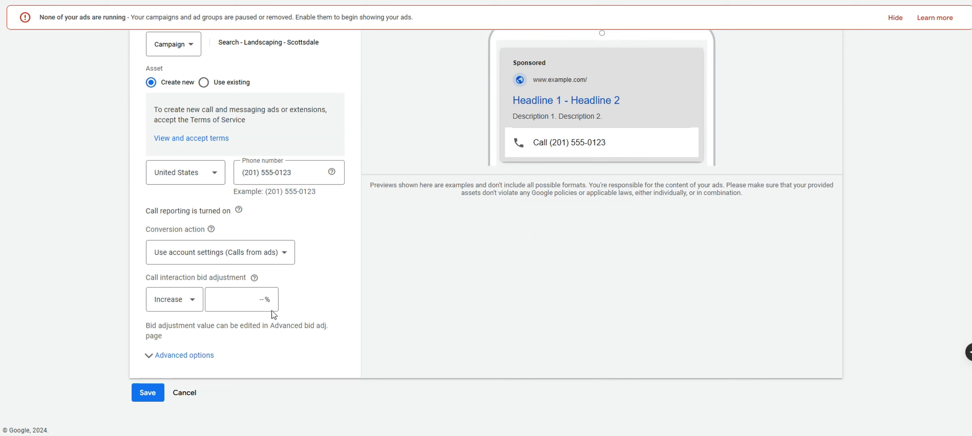
left_click(194, 395)
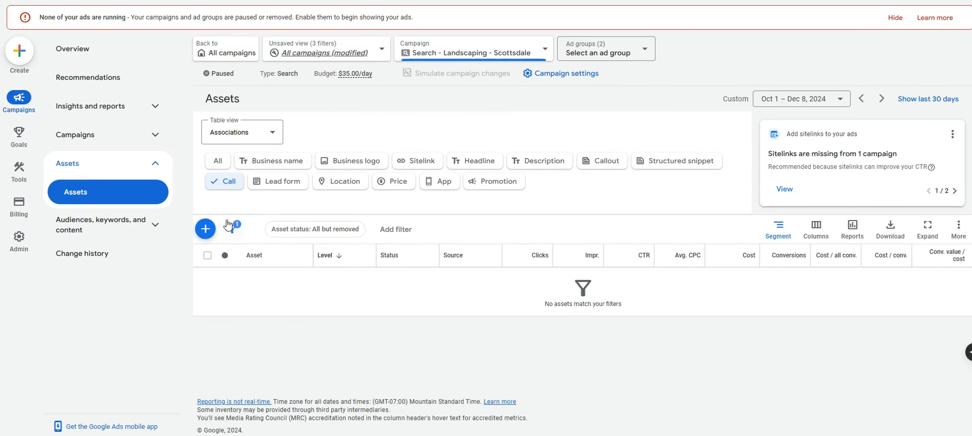
left_click(200, 235)
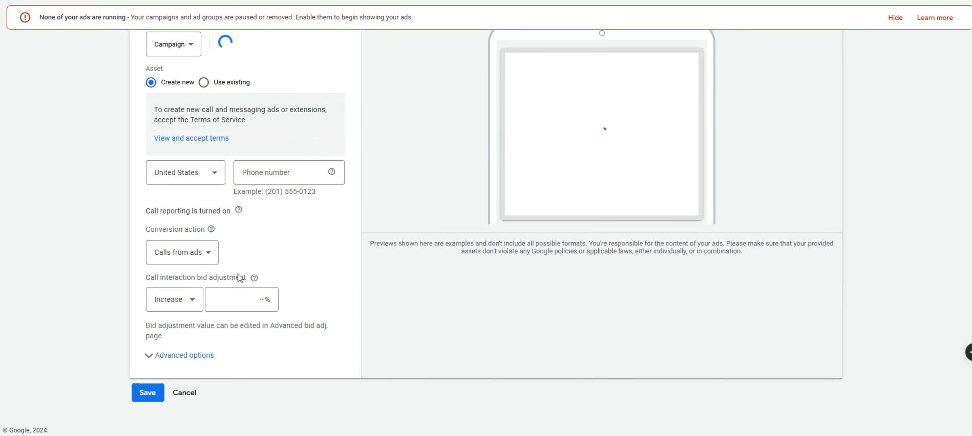
left_click(194, 392)
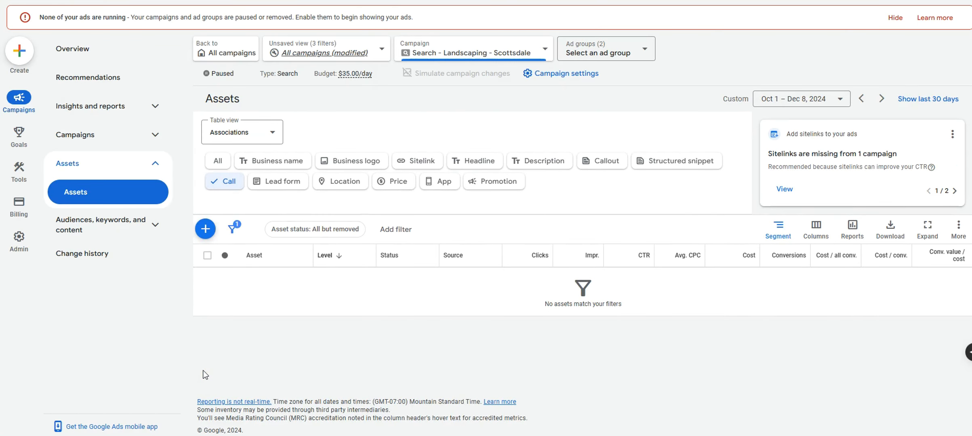
left_click(284, 180)
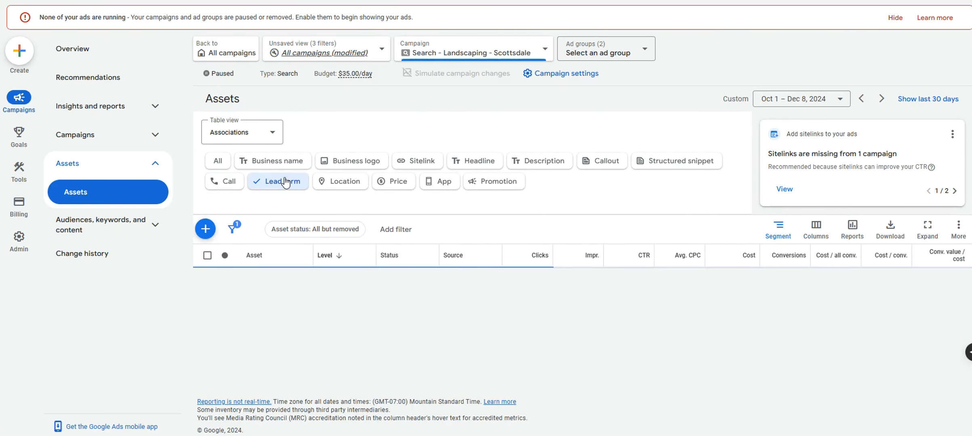
Check the location, price, app and promotion asset filters
left_click(338, 186)
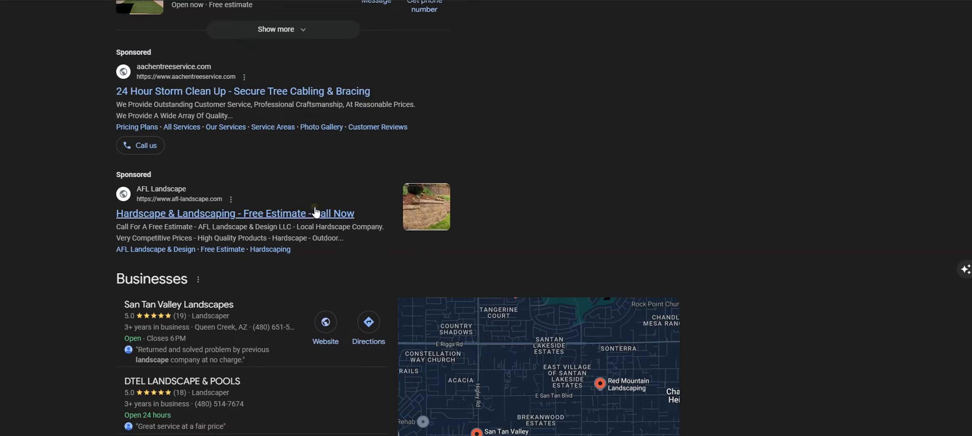
scroll(315, 207, "up", 7)
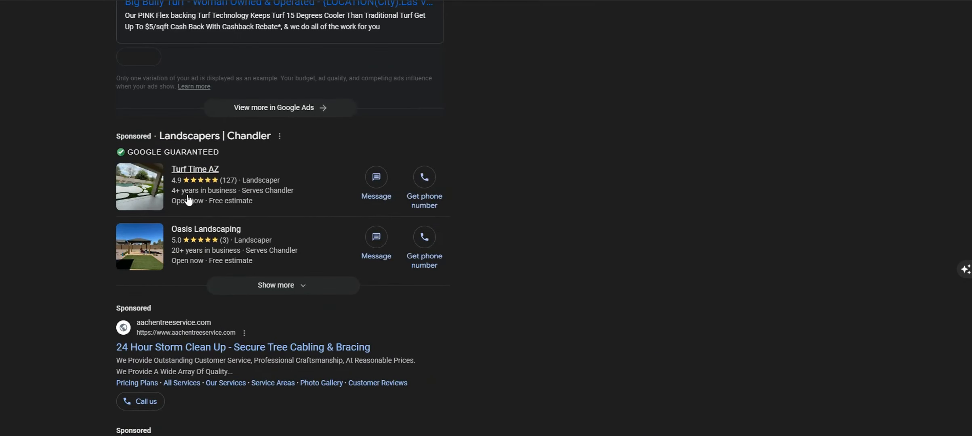
scroll(190, 206, "down", 10)
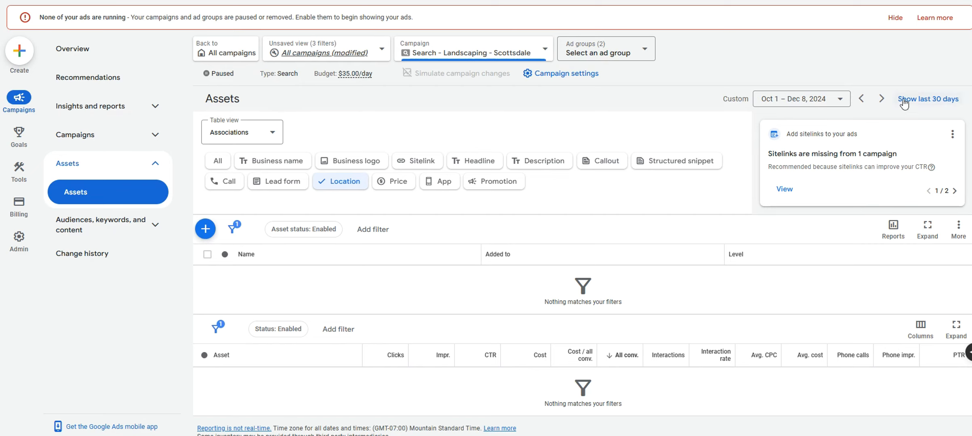
left_click(392, 181)
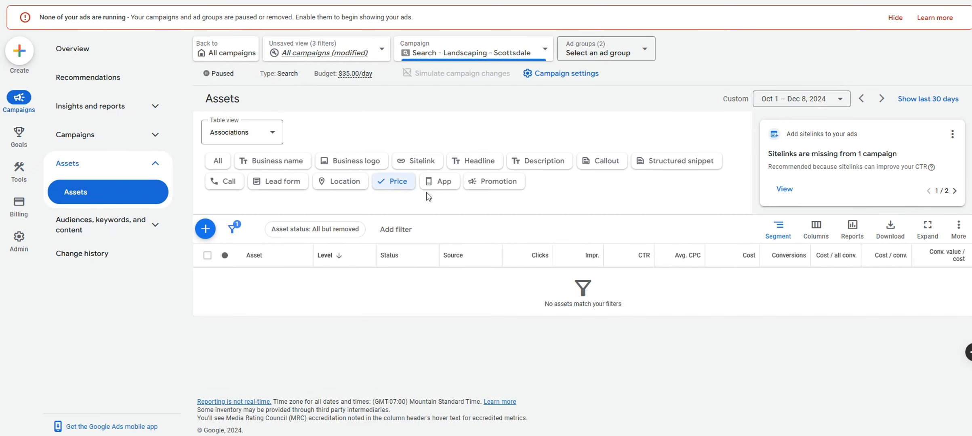
left_click(438, 183)
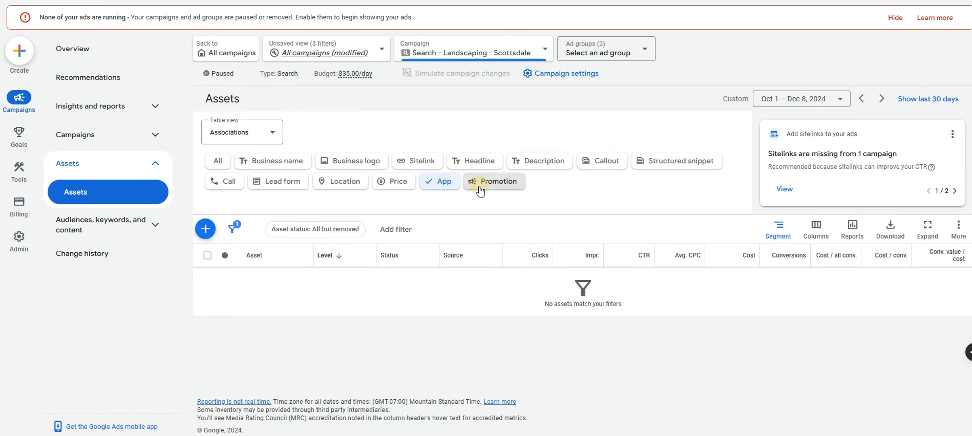
left_click(481, 190)
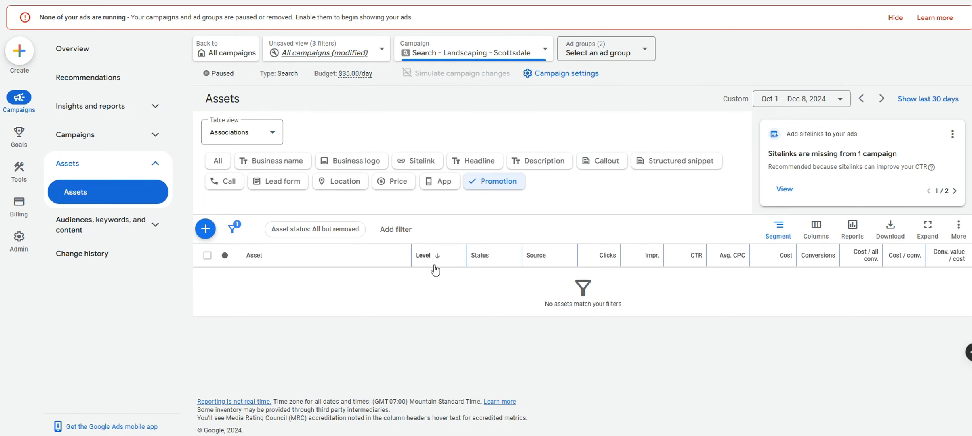
Start a promotion with occasion None and Monetary discount type, then discard it
left_click(205, 230)
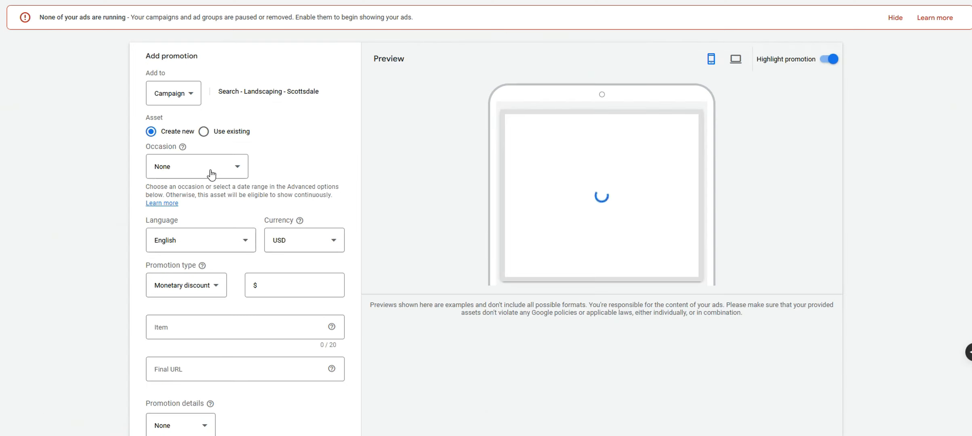
left_click(211, 175)
left_click(285, 162)
scroll(228, 241, "down", 1)
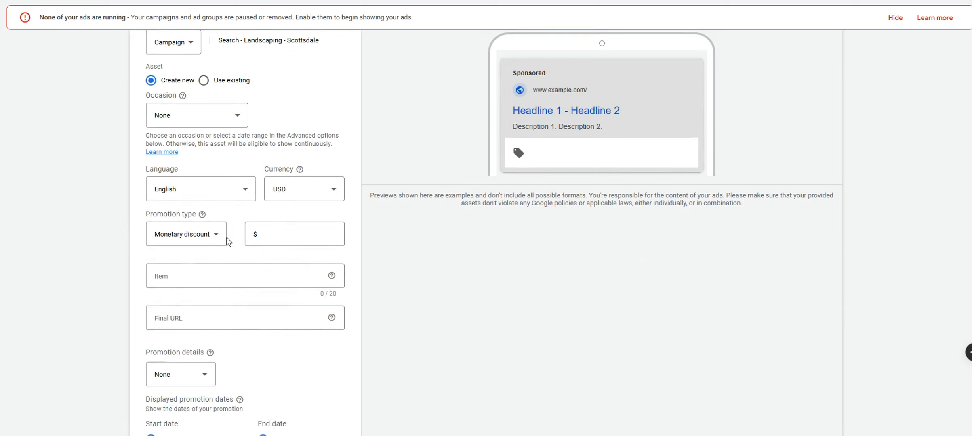
left_click(218, 239)
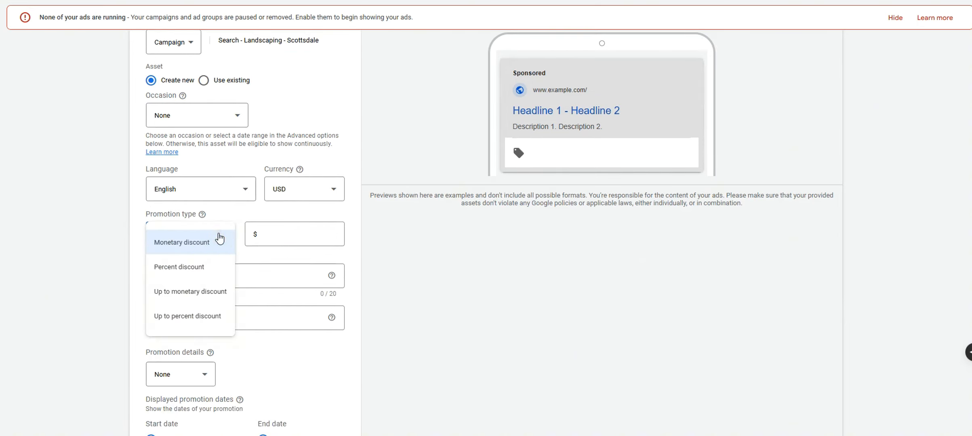
left_click(408, 316)
scroll(218, 317, "down", 4)
left_click(182, 132)
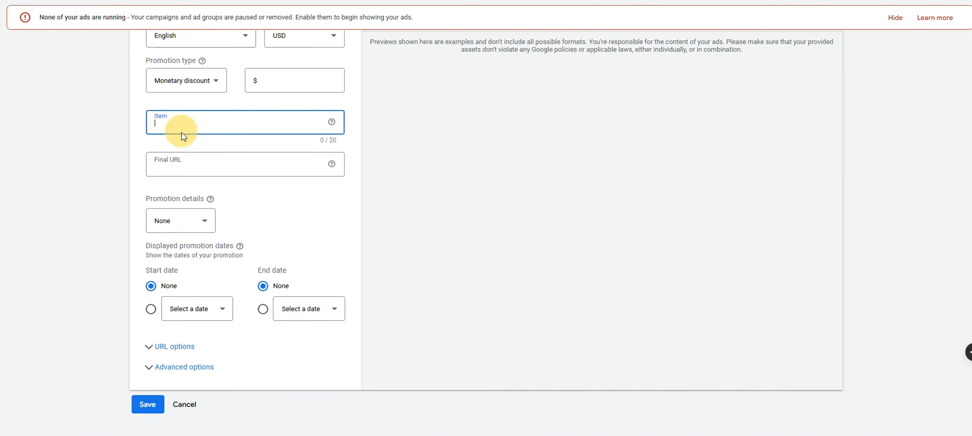
left_click(188, 220)
left_click(244, 374)
left_click(201, 404)
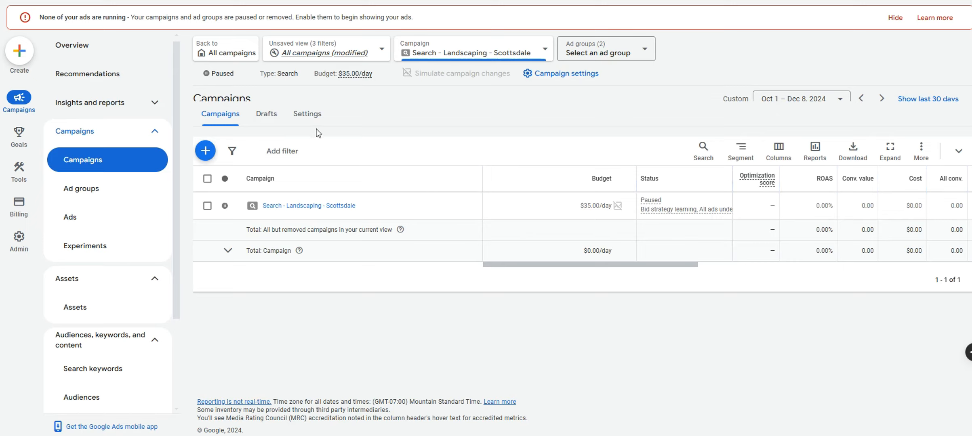
Open the campaign settings and review networks, the $35.00/day budget and locations unchanged
left_click(307, 117)
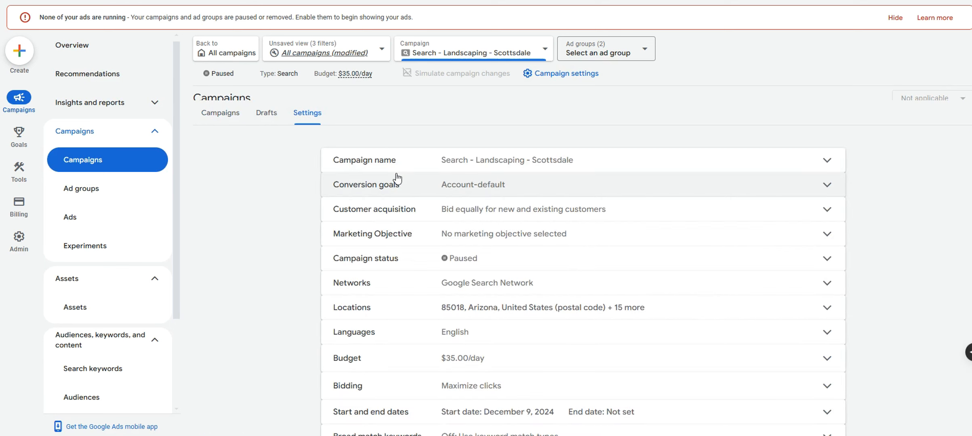
left_click(501, 290)
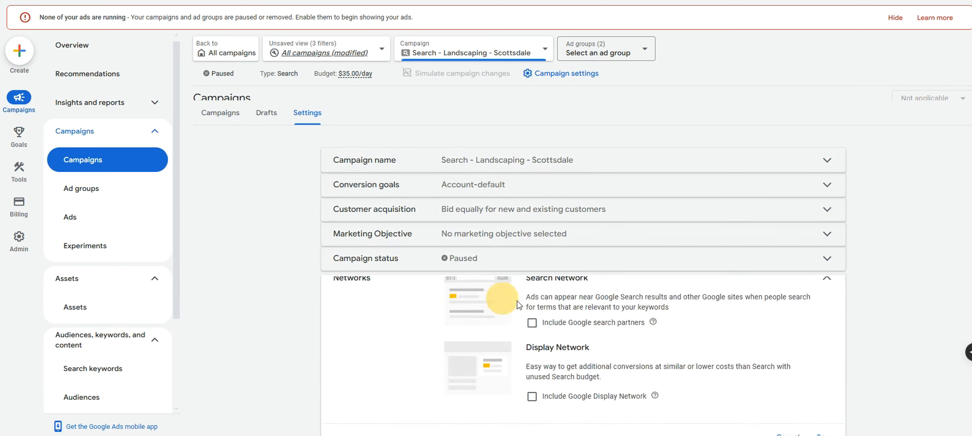
left_click(825, 243)
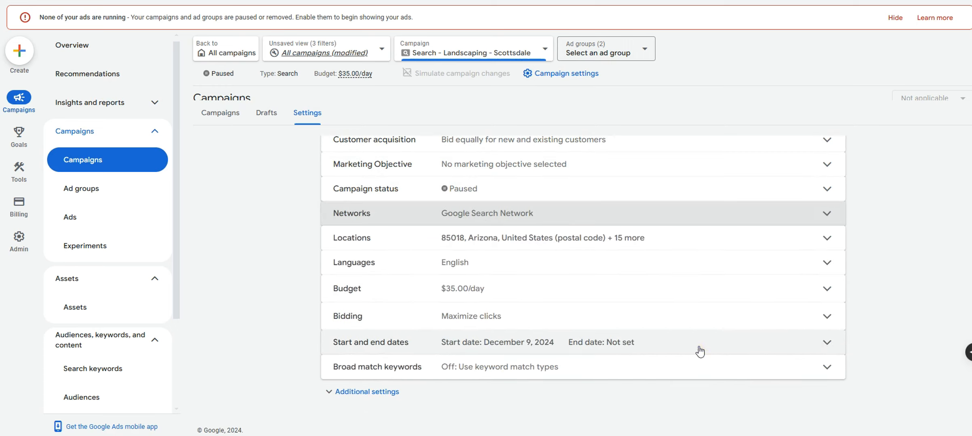
left_click(540, 285)
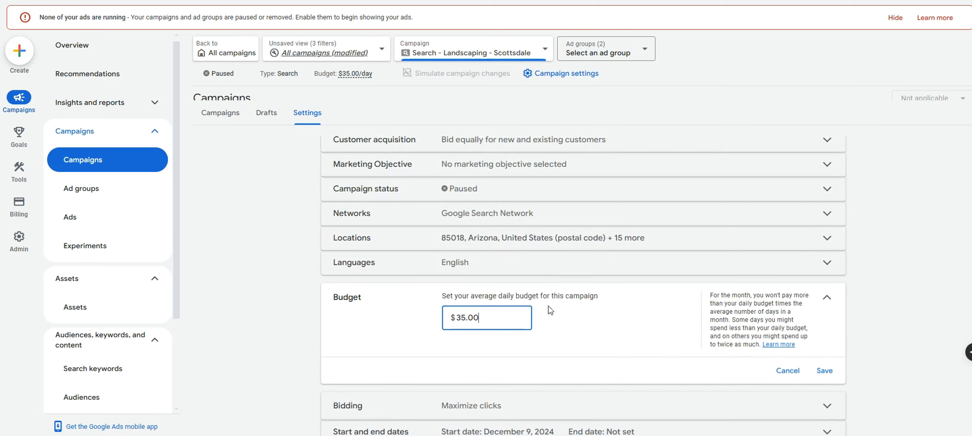
left_click(826, 292)
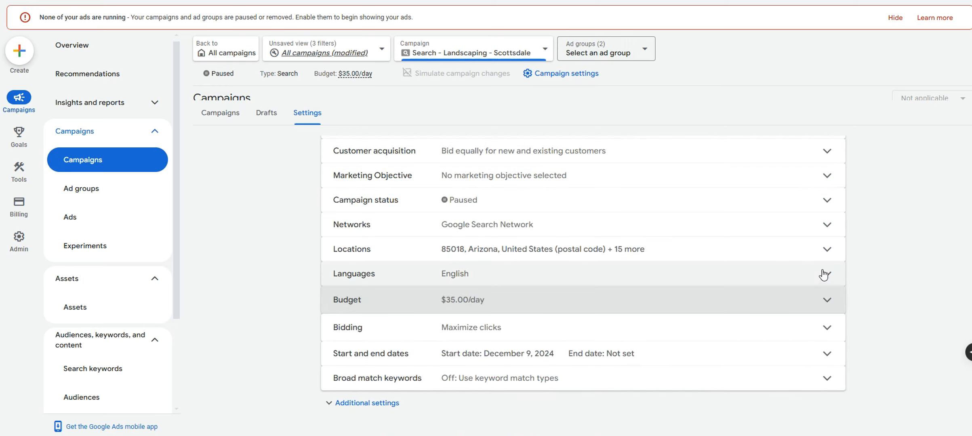
left_click(798, 242)
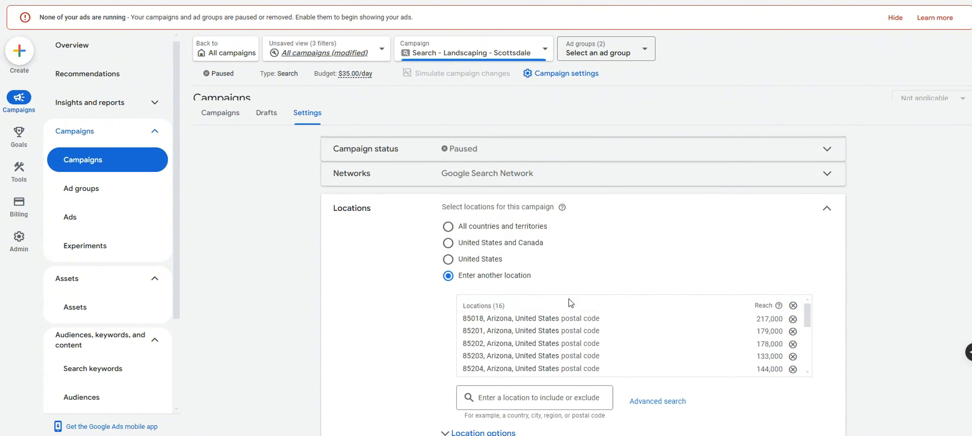
left_click(826, 209)
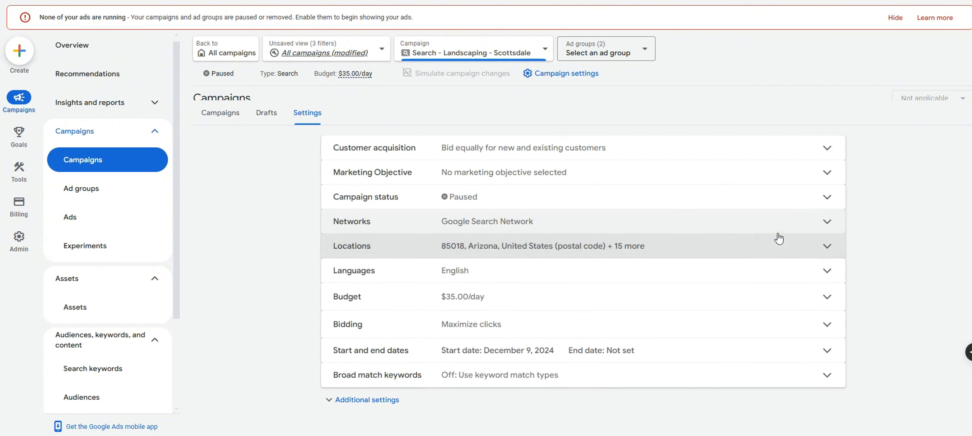
Review the Maximize clicks bid strategy unchanged and expand Additional settings
left_click(429, 329)
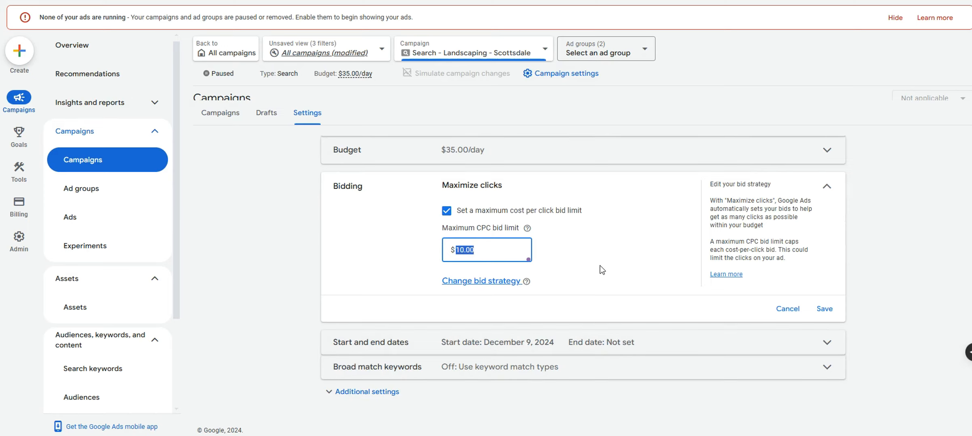
left_click(780, 307)
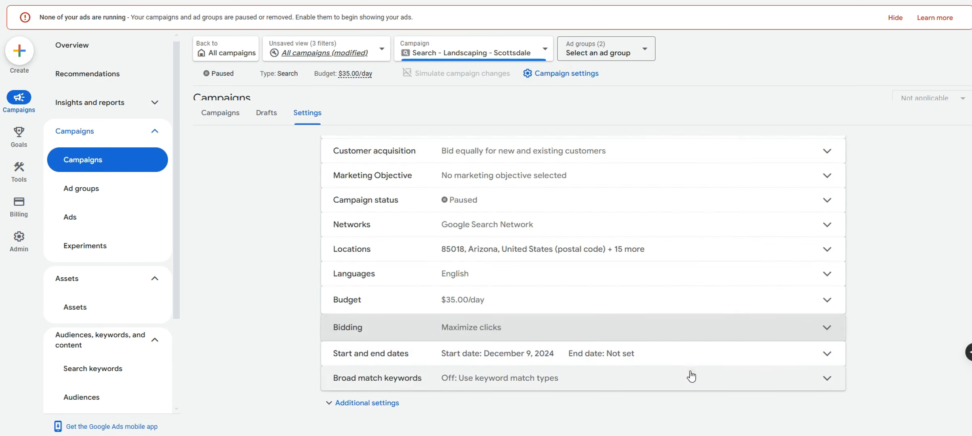
left_click(380, 404)
right_click(380, 406)
left_click(292, 392)
scroll(299, 389, "down", 3)
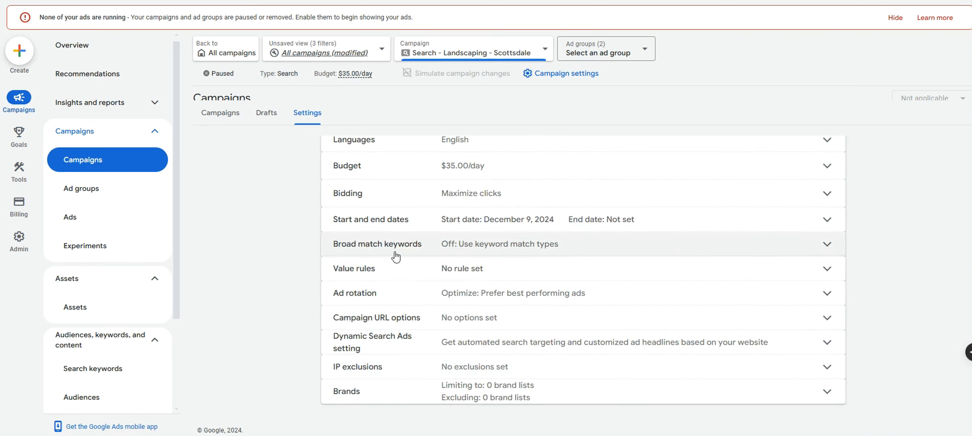
scroll(398, 388, "up", 5)
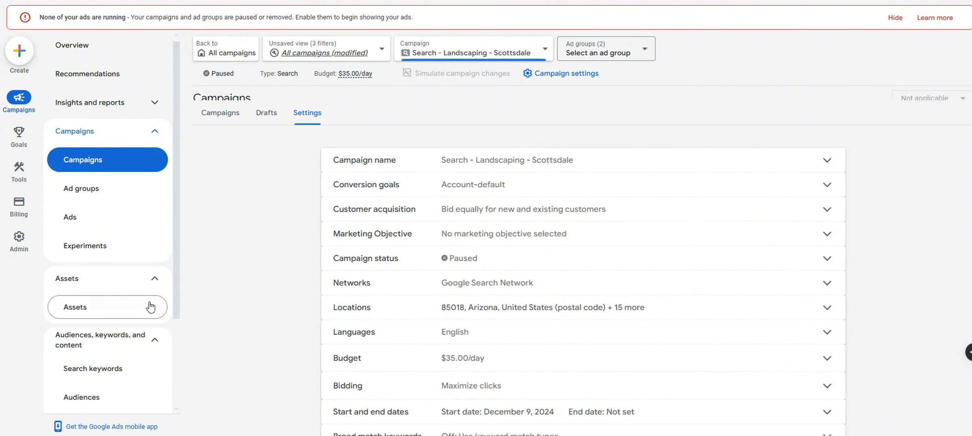
scroll(179, 156, "down", 3)
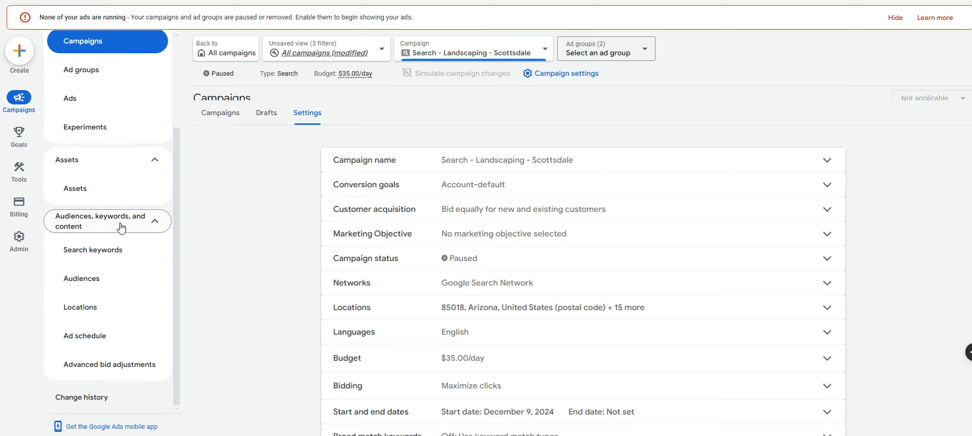
Open the campaign's location exclusions for editing and centre the map on north Scottsdale
left_click(102, 307)
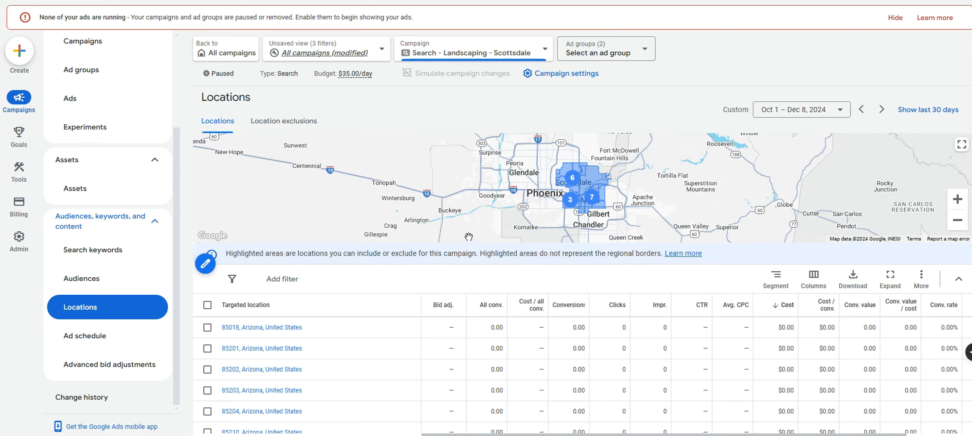
left_click(285, 126)
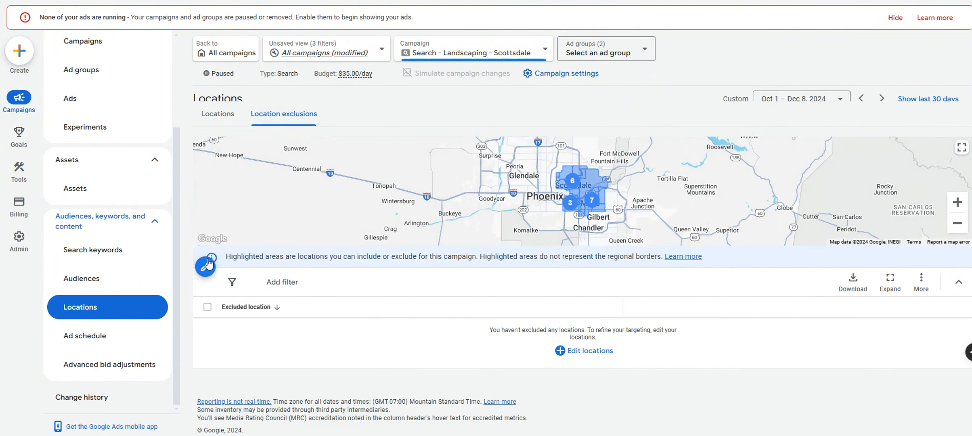
left_click(206, 267)
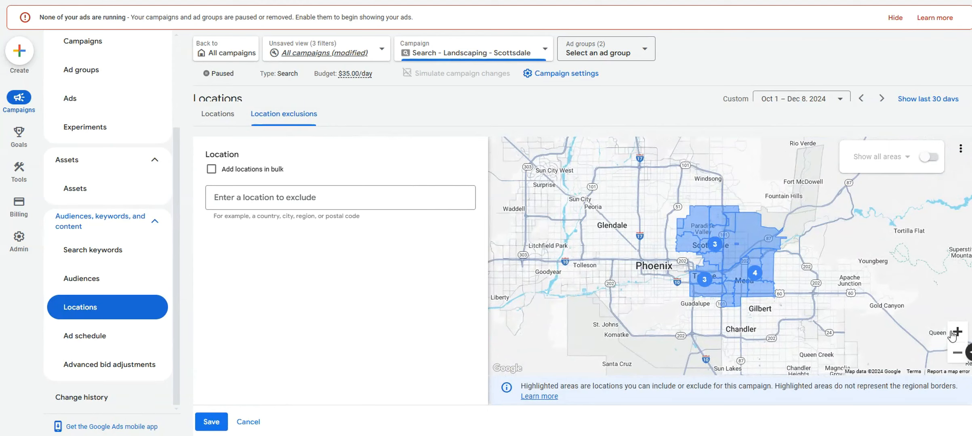
left_click(958, 332)
left_click_drag(785, 302, 746, 299)
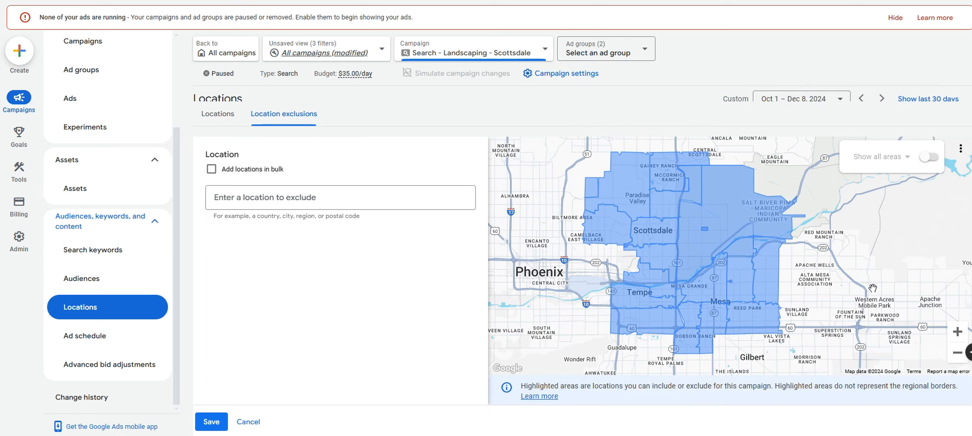
mouse_move(857, 317)
left_mouse_down()
mouse_move(806, 310)
mouse_move(837, 285)
mouse_move(842, 311)
left_mouse_up()
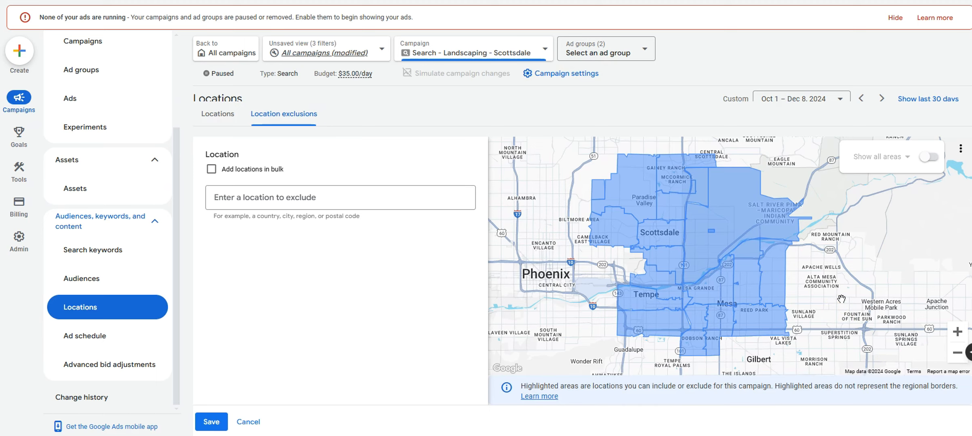
left_click_drag(842, 298, 868, 298)
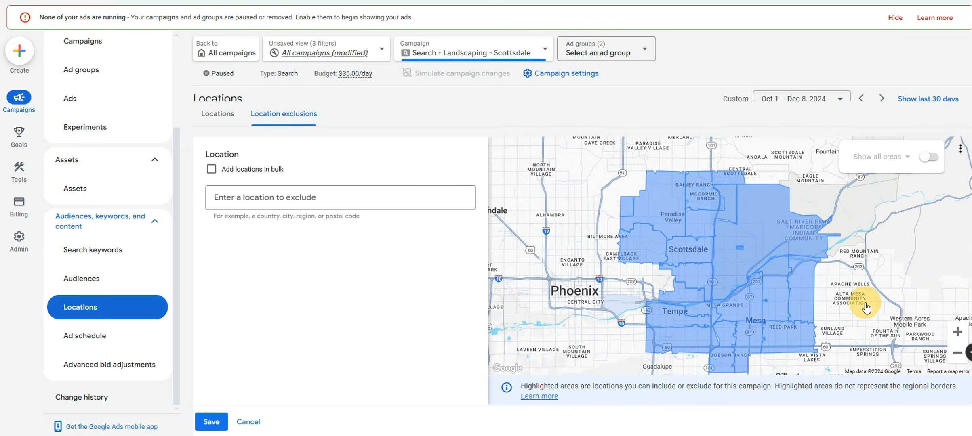
left_click(957, 332)
left_click_drag(836, 341, 735, 242)
Search for Paradise Valley and exclude it
left_click(406, 196)
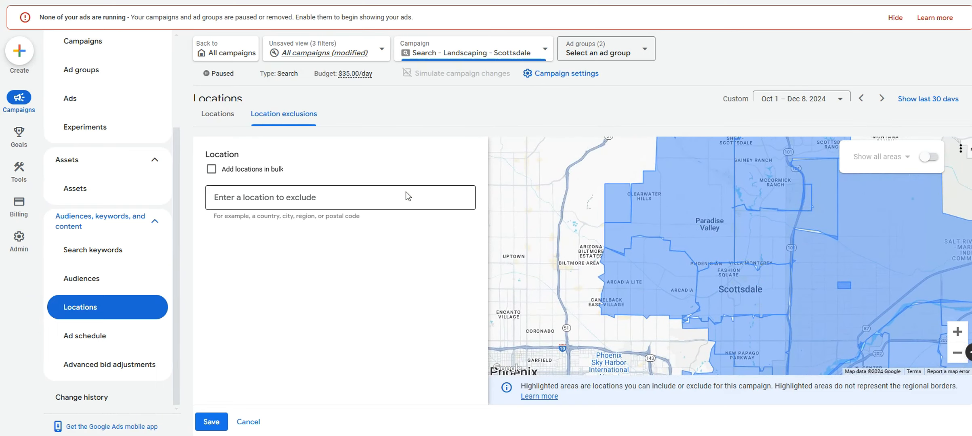
type("paradise vall")
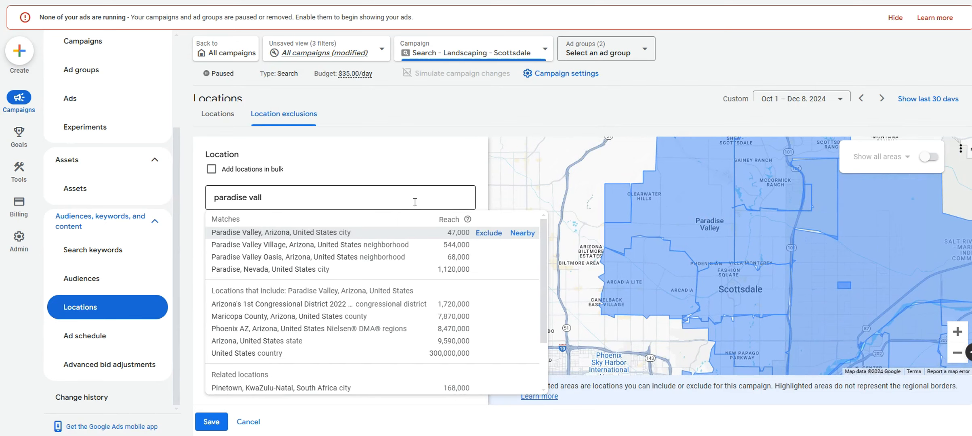
left_click(488, 233)
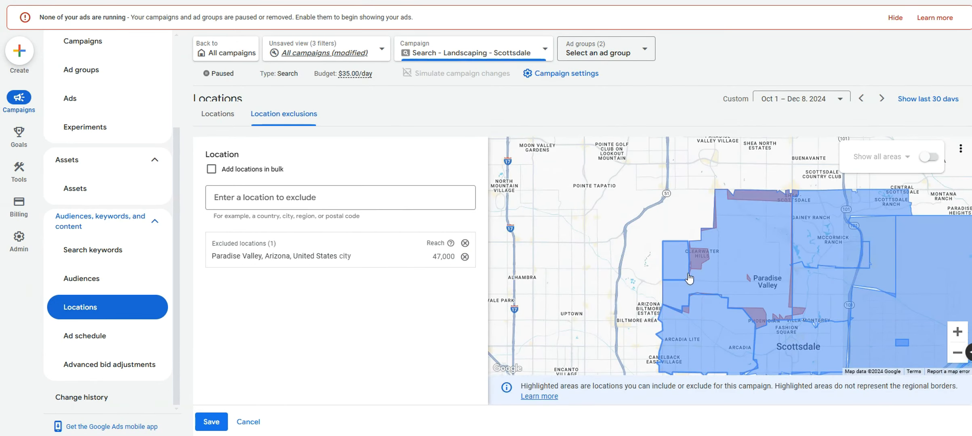
Exclude ZIP codes 85257, 85253, 85258 and 85250 on the map, then save the exclusions
left_click(958, 352)
left_click_drag(828, 309, 745, 265)
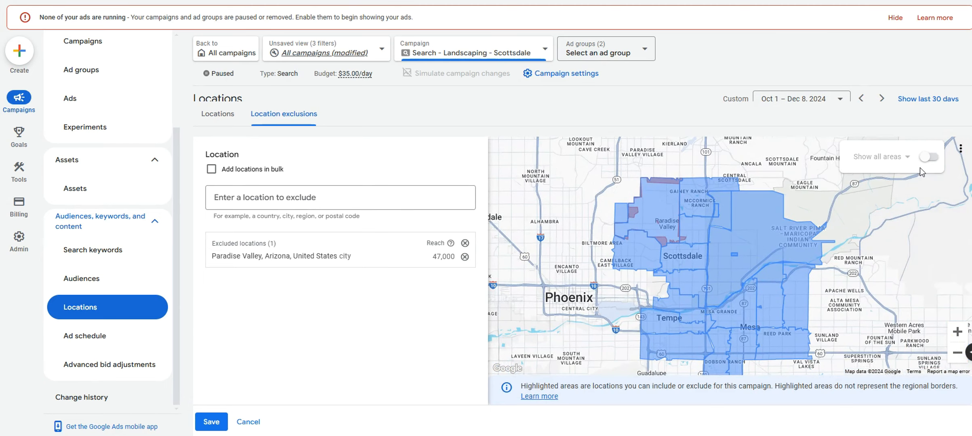
left_click(928, 157)
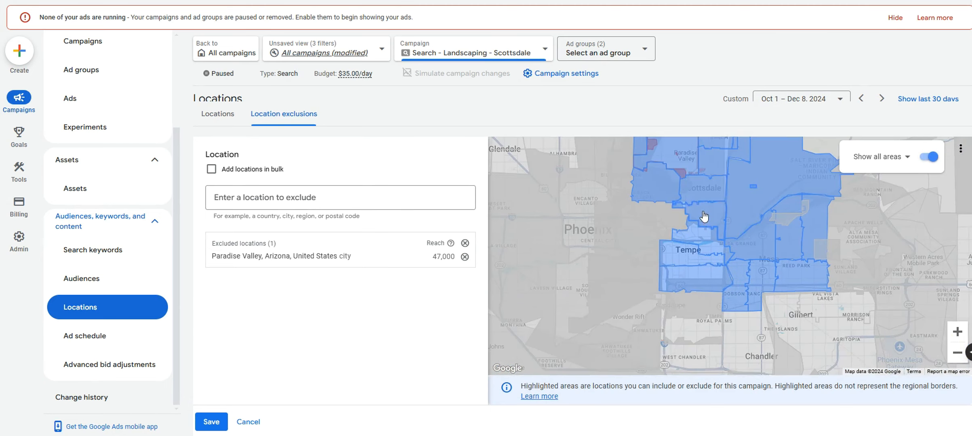
left_click(704, 217)
left_click(711, 225)
left_click(691, 222)
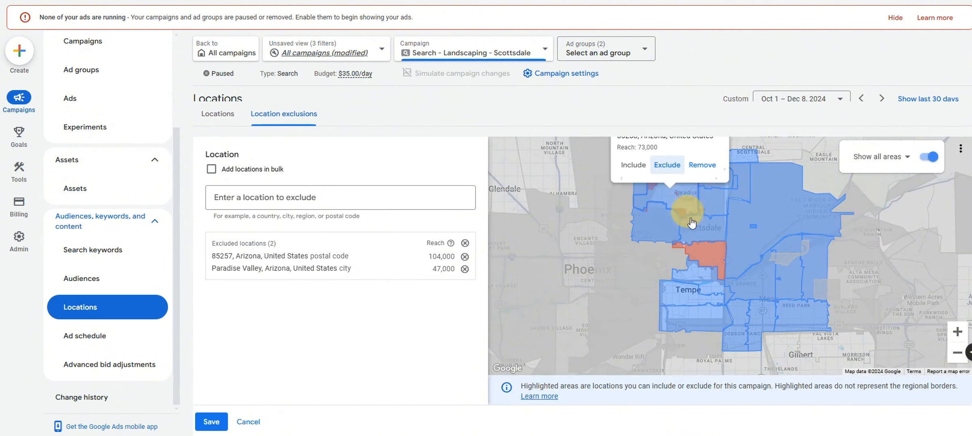
left_click(667, 227)
left_click(714, 261)
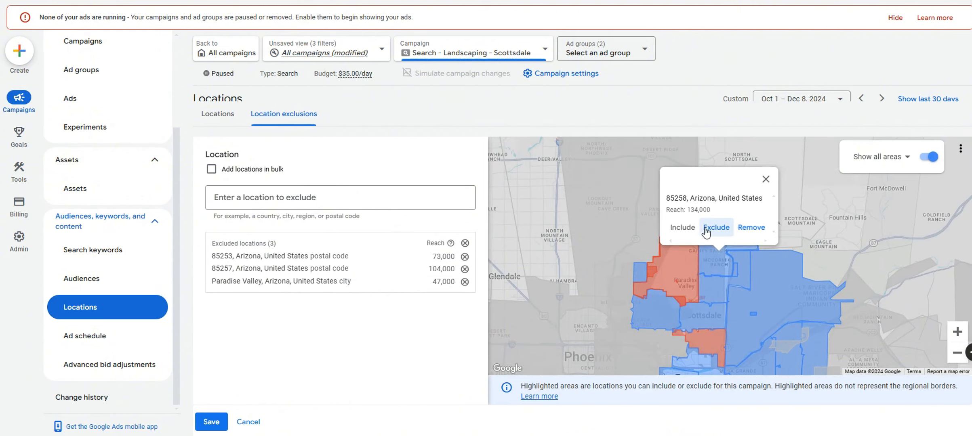
left_click(706, 229)
left_click(716, 297)
left_click(716, 265)
left_click(931, 160)
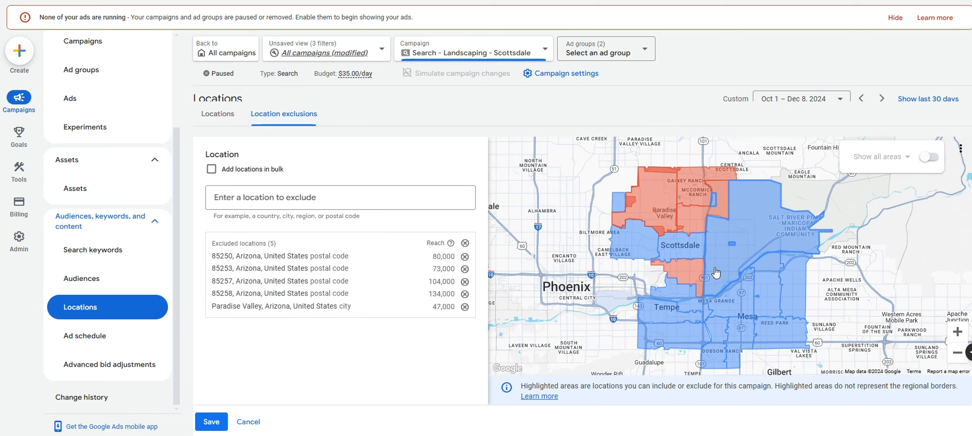
left_click(212, 422)
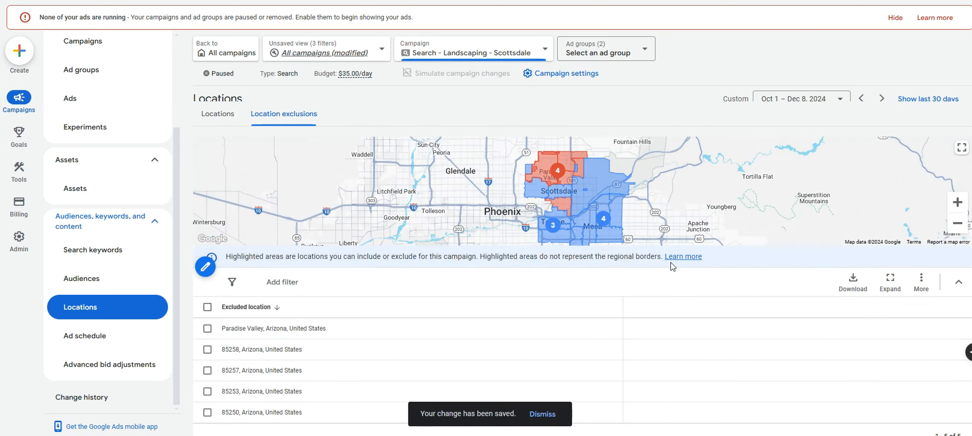
Drop 85253, Paradise Valley and 85250 from the exclusions, keeping 85257 and 85258, and save
left_click(473, 155)
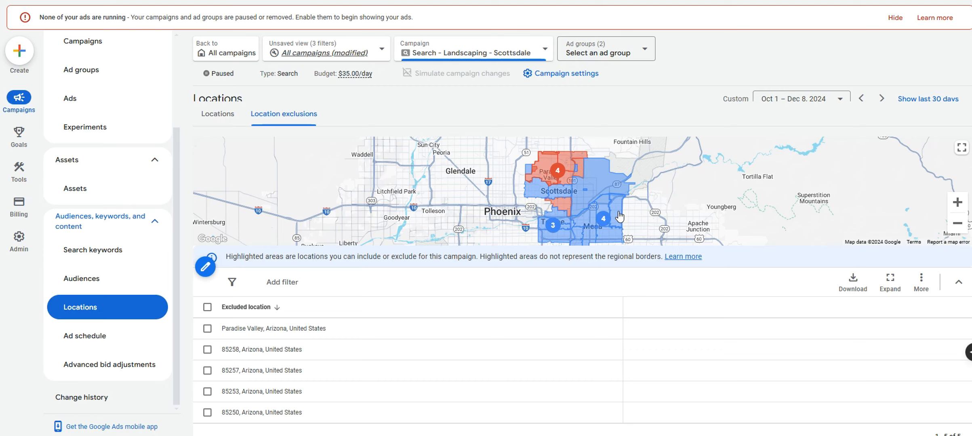
scroll(496, 294, "down", 2)
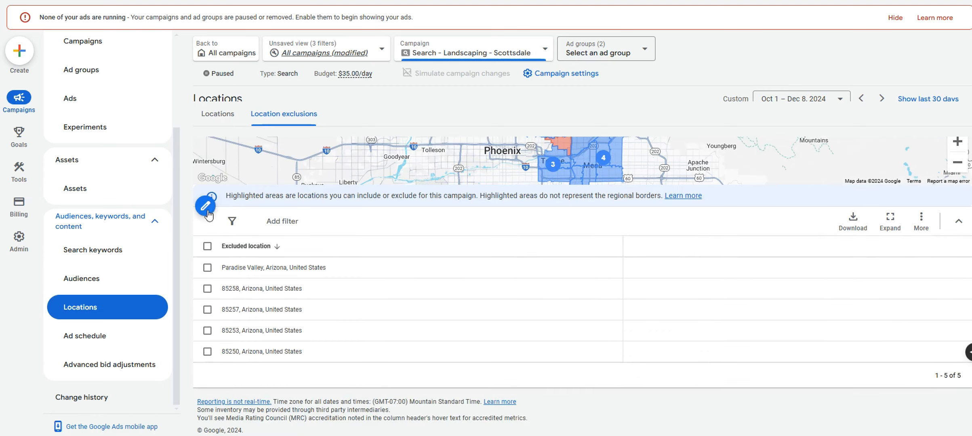
left_click(205, 206)
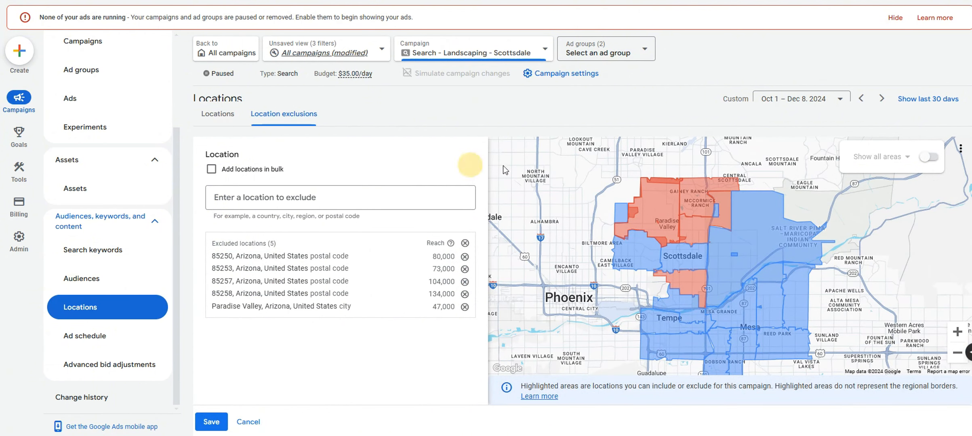
left_click(656, 197)
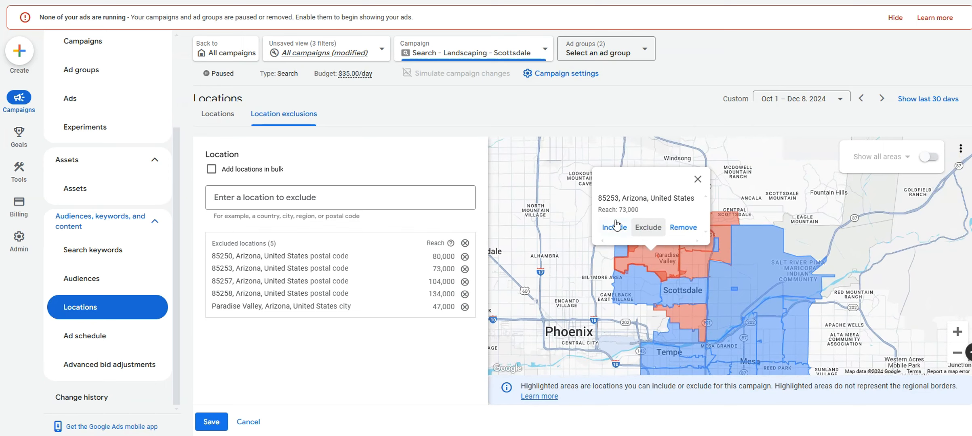
left_click(608, 234)
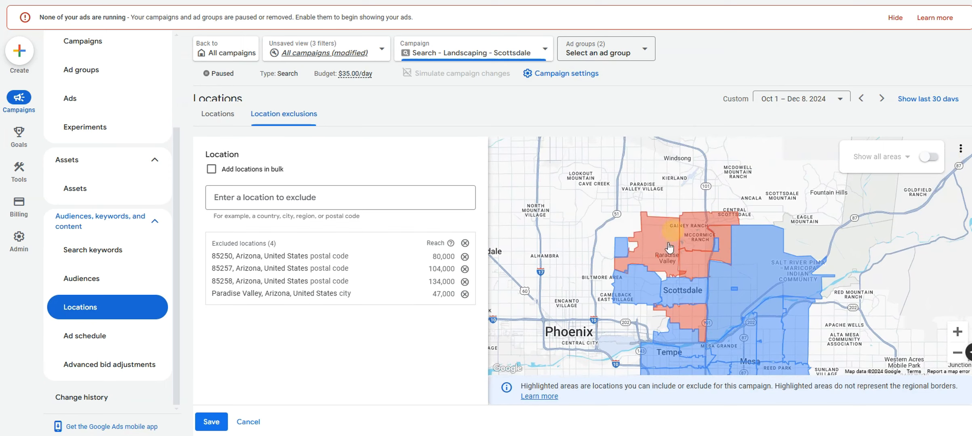
left_click(654, 273)
left_click(615, 232)
left_click(464, 256)
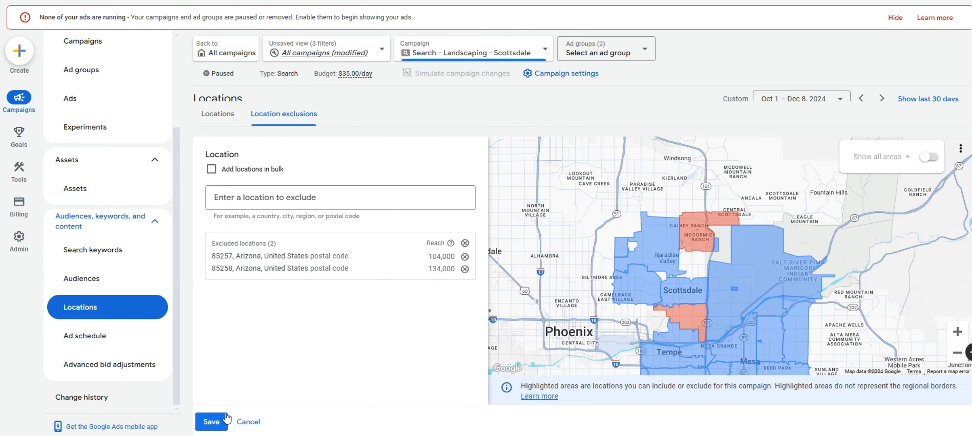
left_click(211, 422)
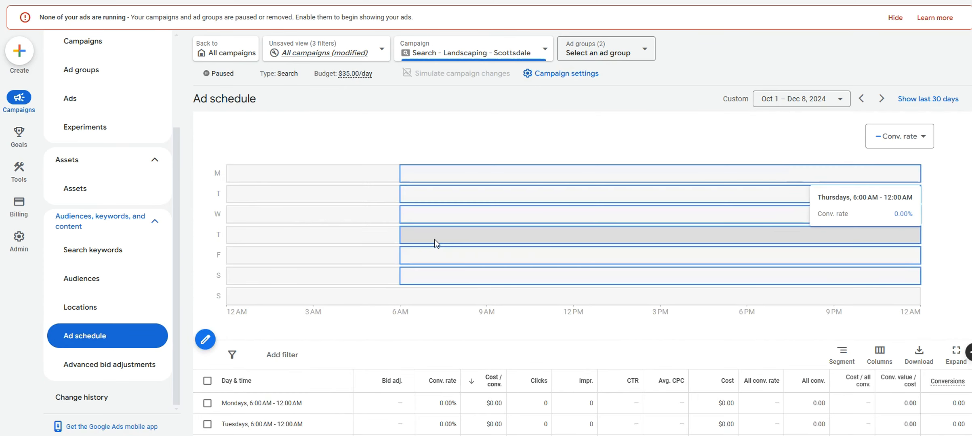
Look through the ad schedule, then open Recommendations showing the 85.4% optimization score
left_click(95, 336)
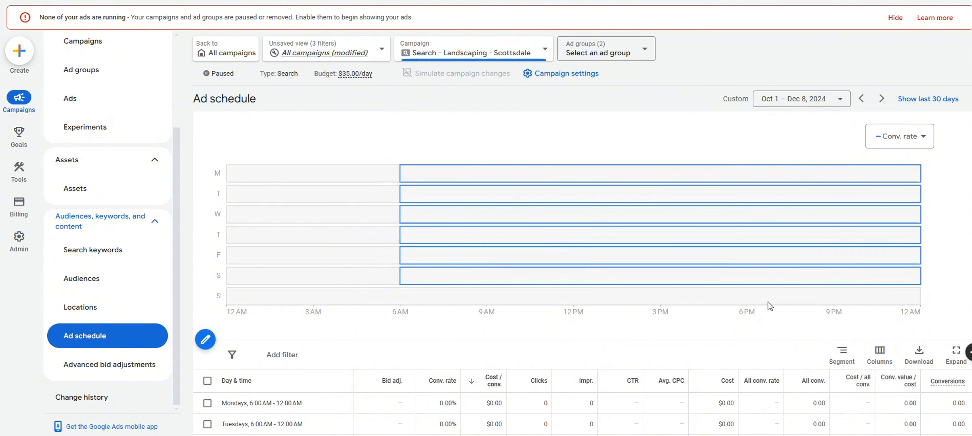
scroll(333, 311, "down", 3)
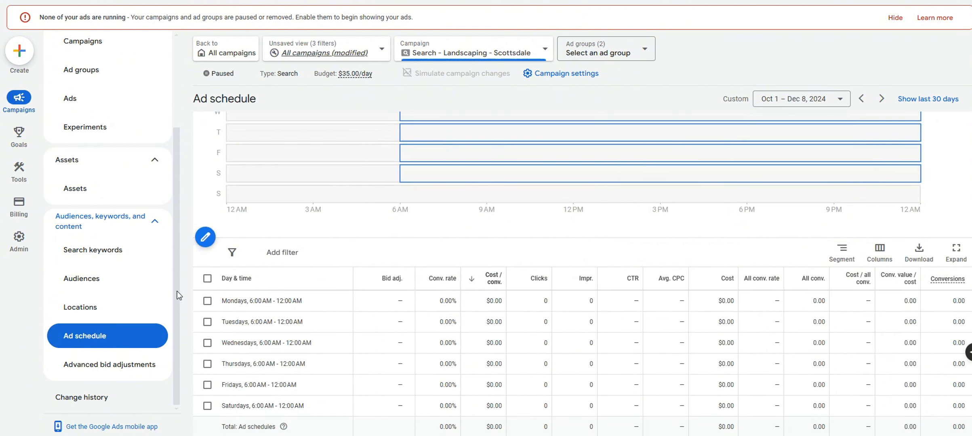
left_click_drag(177, 292, 192, 207)
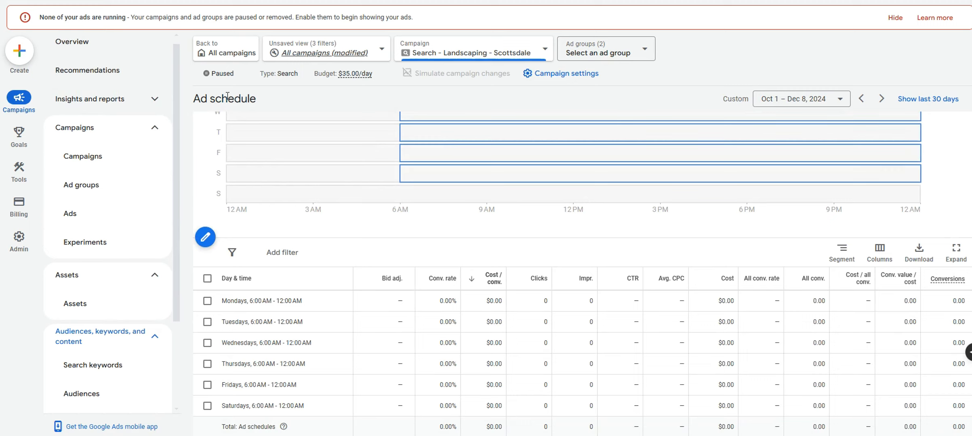
left_click(94, 74)
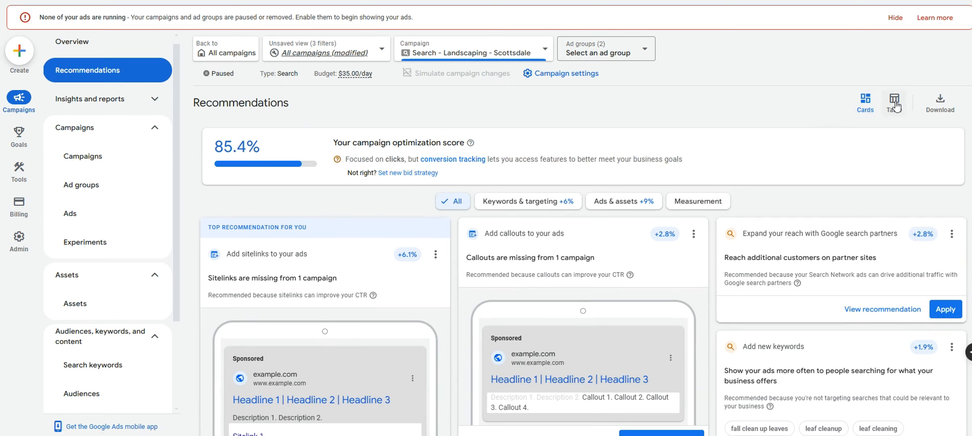
Switch recommendations to table view, open Auto-apply, and select then clear Maintain your ads types
left_click(895, 104)
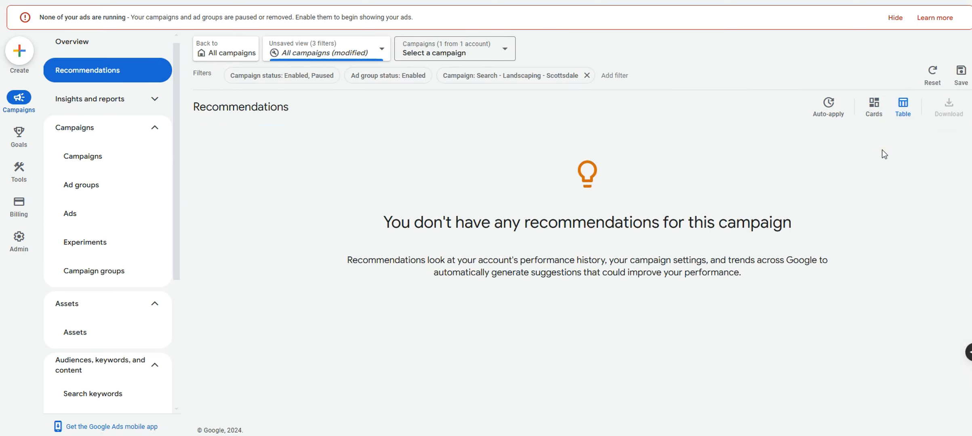
left_click(828, 106)
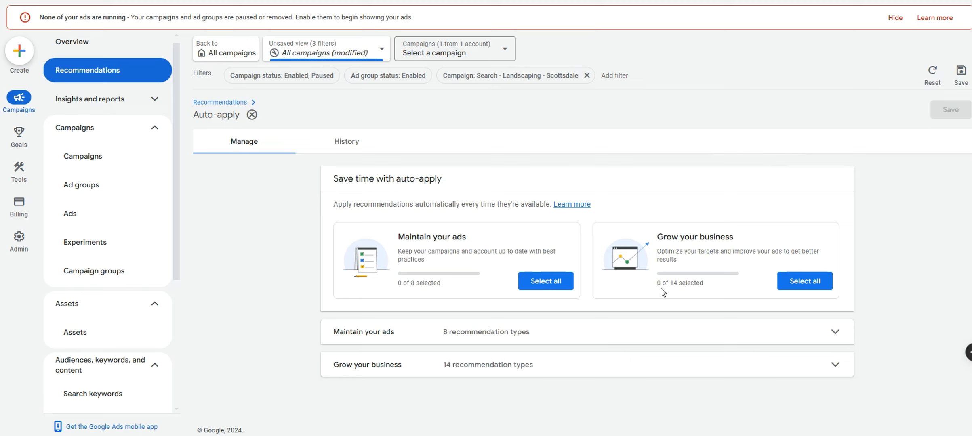
left_click(546, 279)
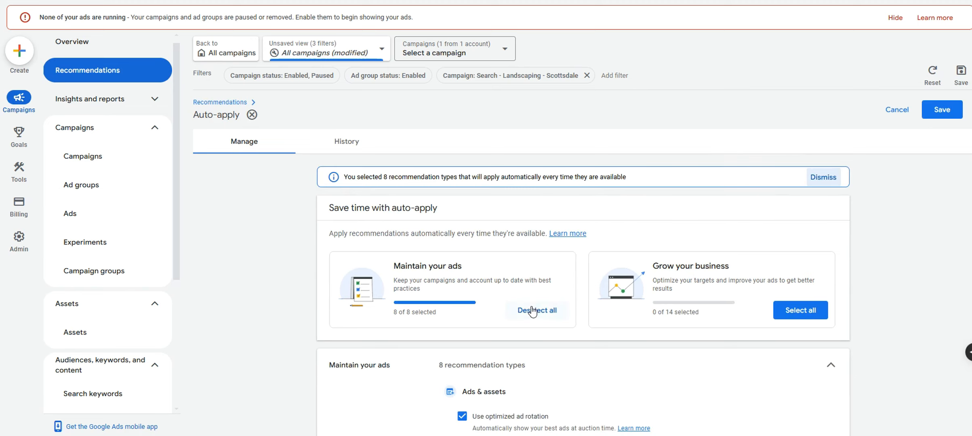
left_click(524, 313)
Select then clear all 14 Grow your business types, leaving every recommendation type unselected
left_click(780, 285)
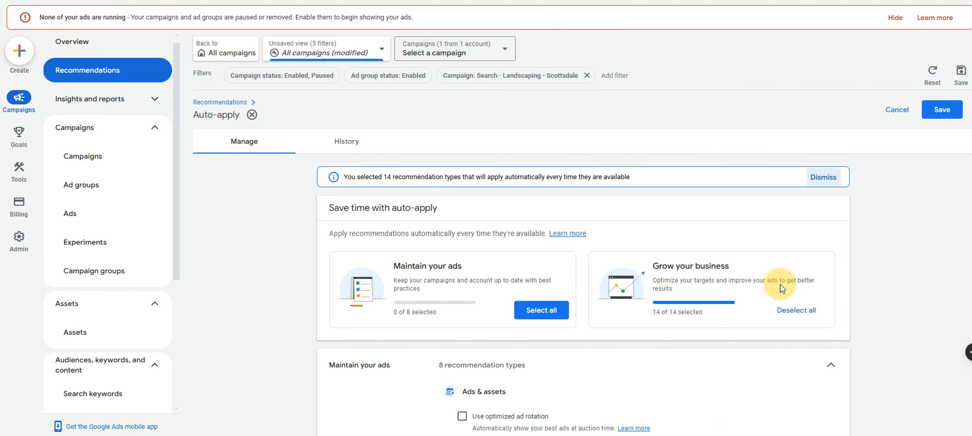
left_click(784, 305)
left_click(790, 283)
left_click(793, 312)
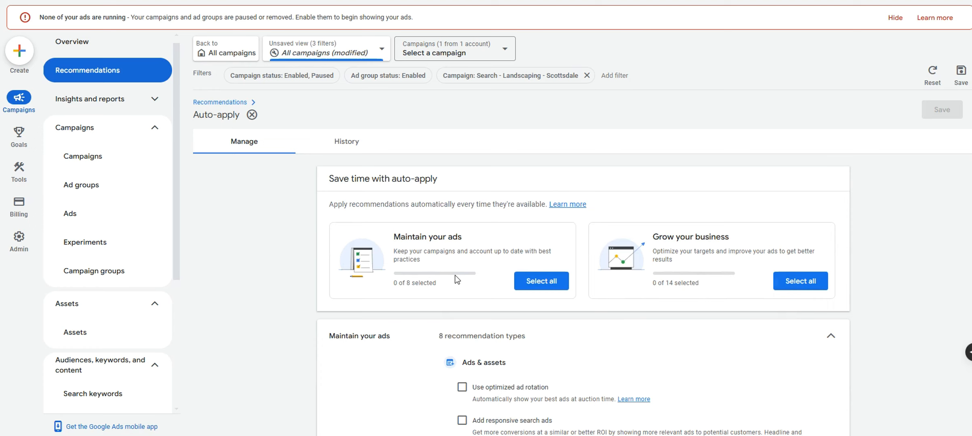
scroll(455, 278, "down", 10)
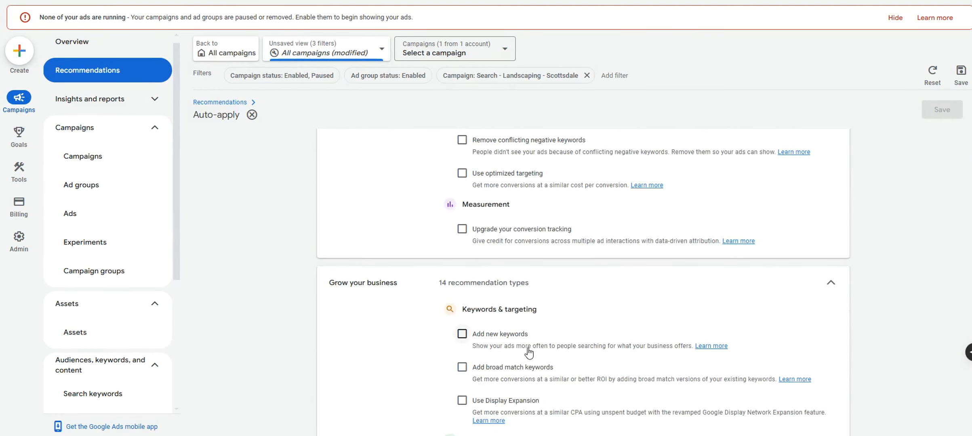
scroll(530, 353, "down", 3)
scroll(533, 352, "up", 12)
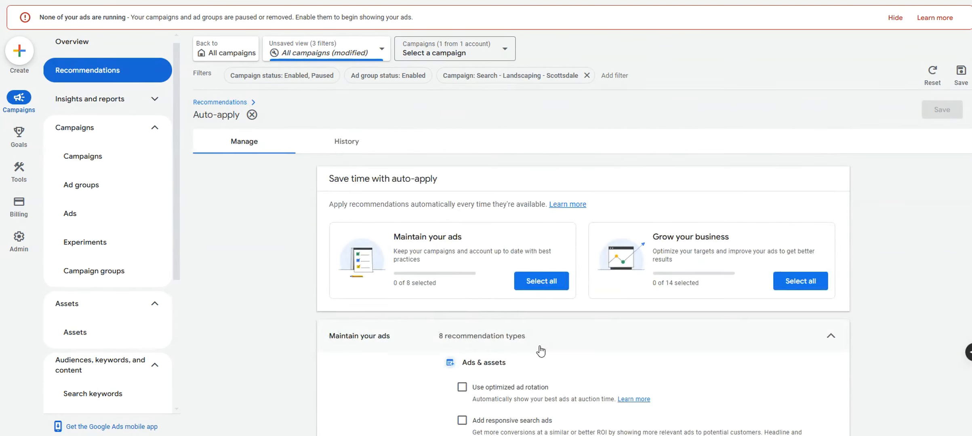
scroll(540, 351, "down", 1)
scroll(566, 325, "up", 1)
From the campaign's Assets page, open the account-level automated assets Advanced settings
left_click(85, 333)
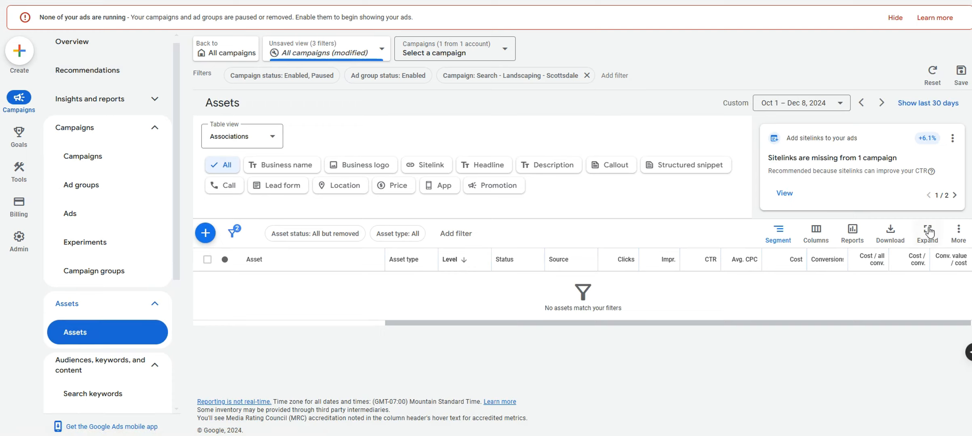
left_click(959, 238)
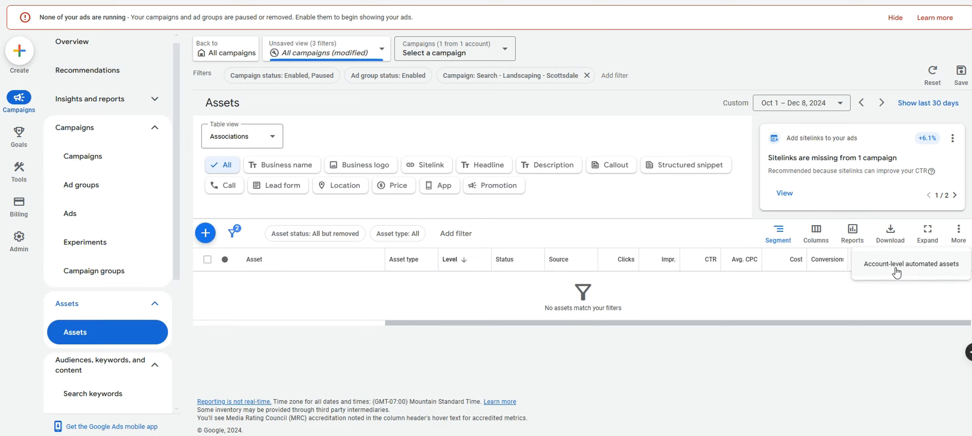
left_click(921, 273)
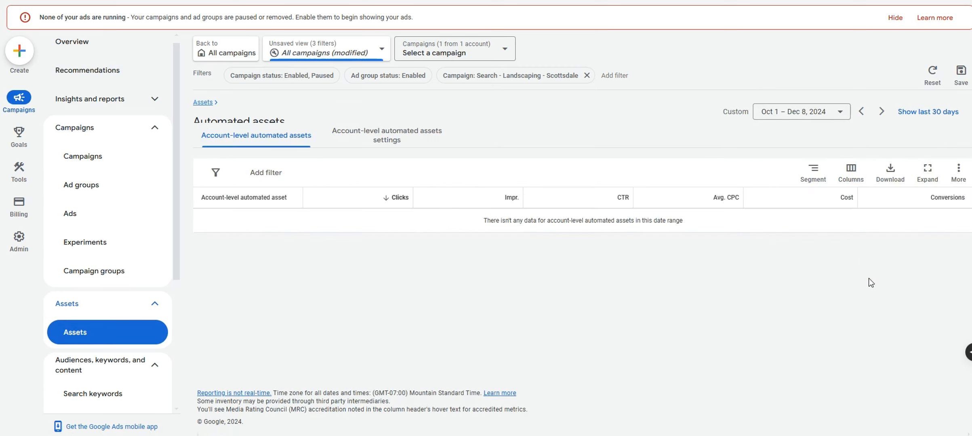
left_click(964, 175)
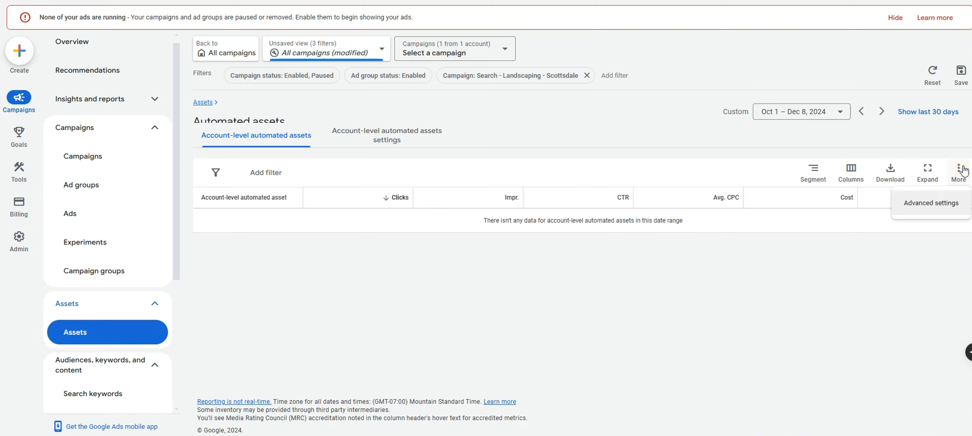
left_click(938, 204)
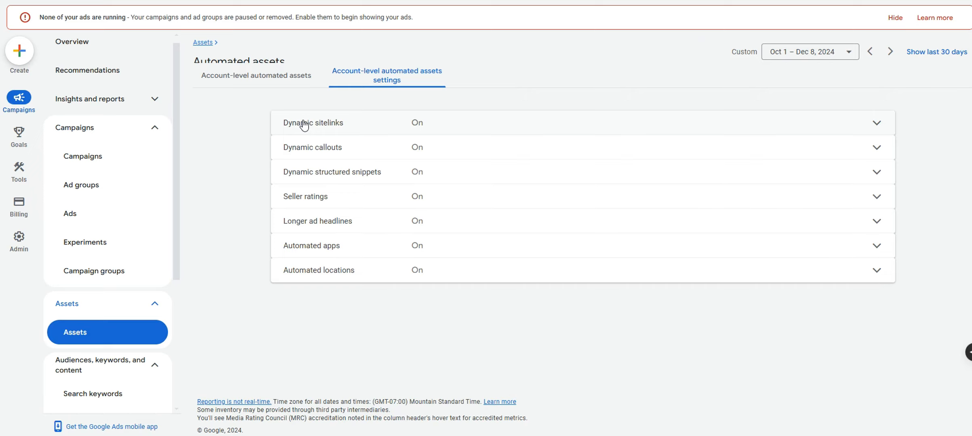
Turn off Dynamic sitelinks, giving 'I prefer to create my own' as feedback
left_click(369, 122)
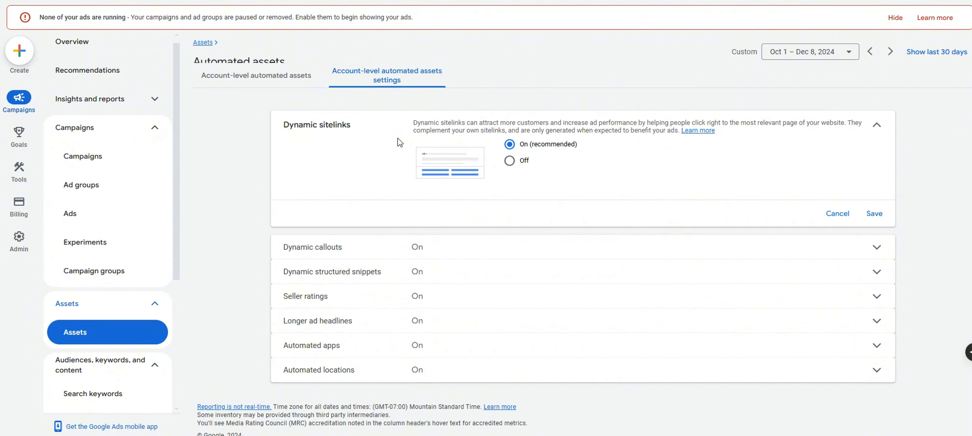
left_click(509, 160)
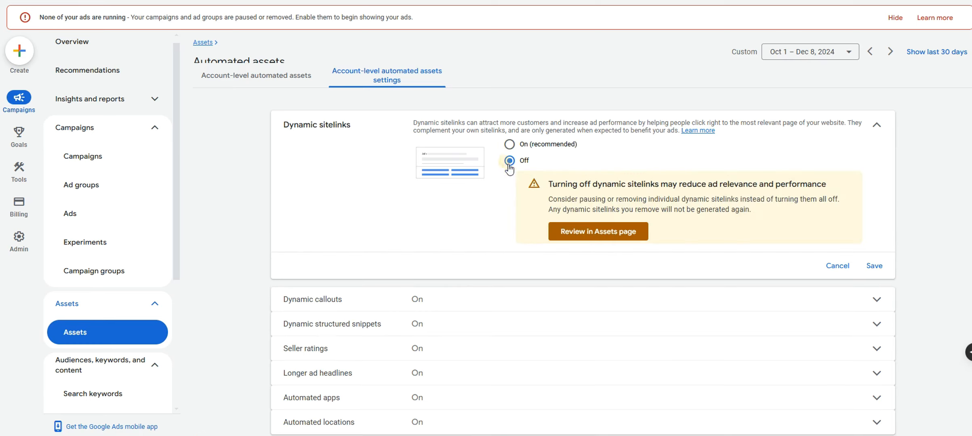
left_click(875, 266)
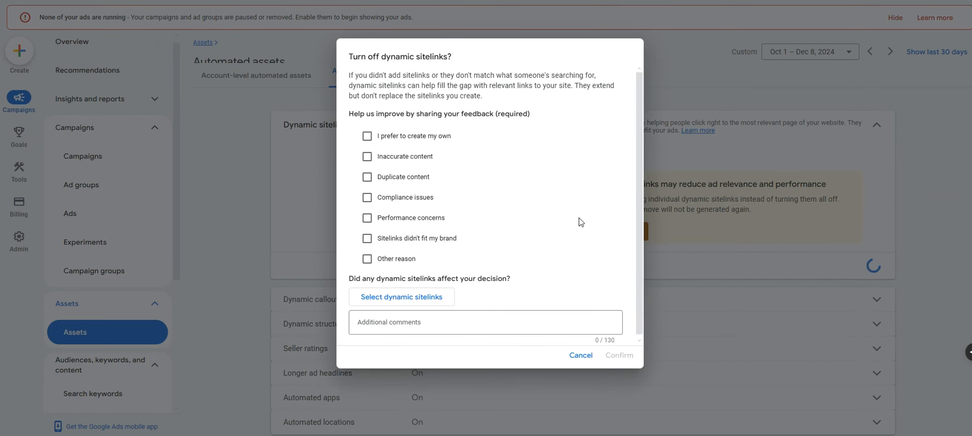
left_click(428, 141)
left_click(620, 361)
Turn off Dynamic callouts with the reason 'You want to retain more control'
left_click(461, 197)
left_click(510, 233)
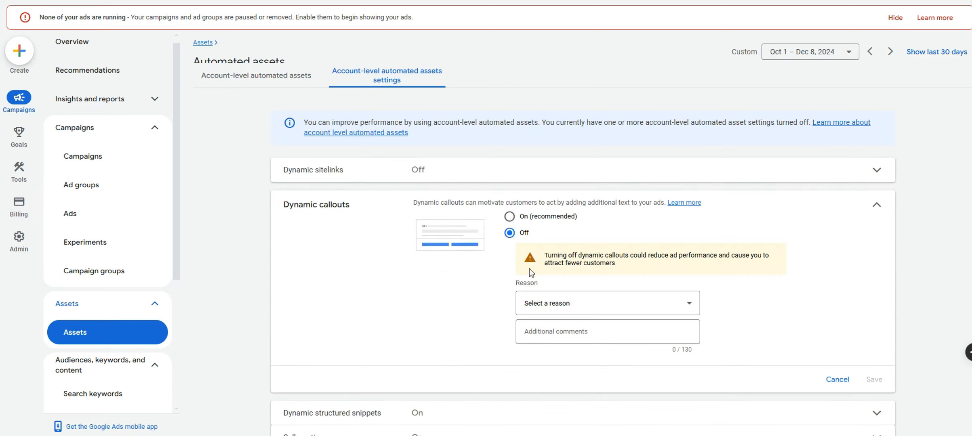
left_click(563, 301)
left_click(565, 252)
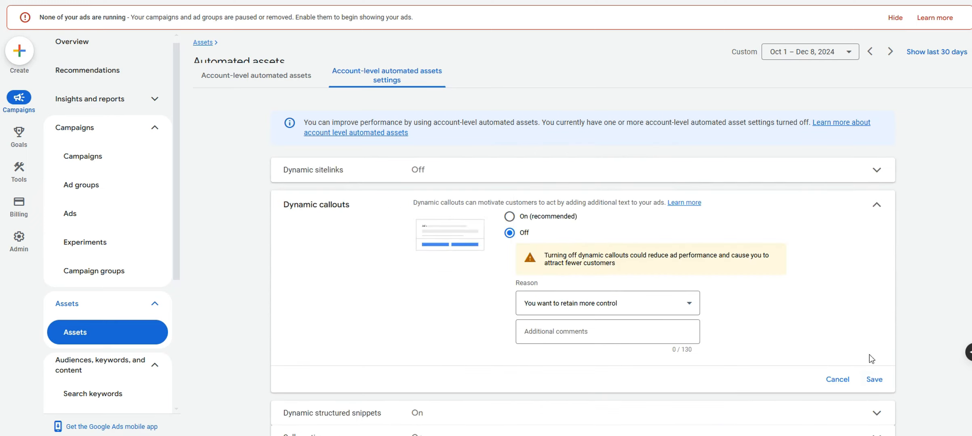
left_click(875, 380)
Turn off Dynamic structured snippets with the reason 'You want to retain more control'
left_click(566, 218)
left_click(509, 257)
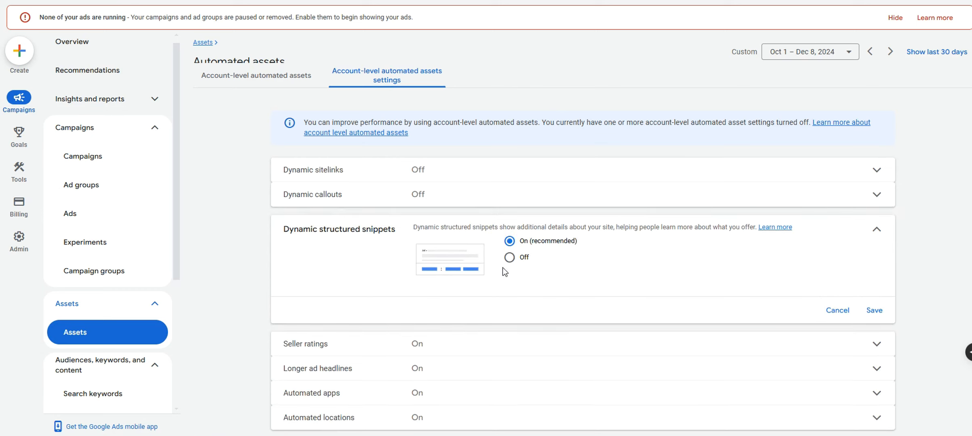
left_click(551, 321)
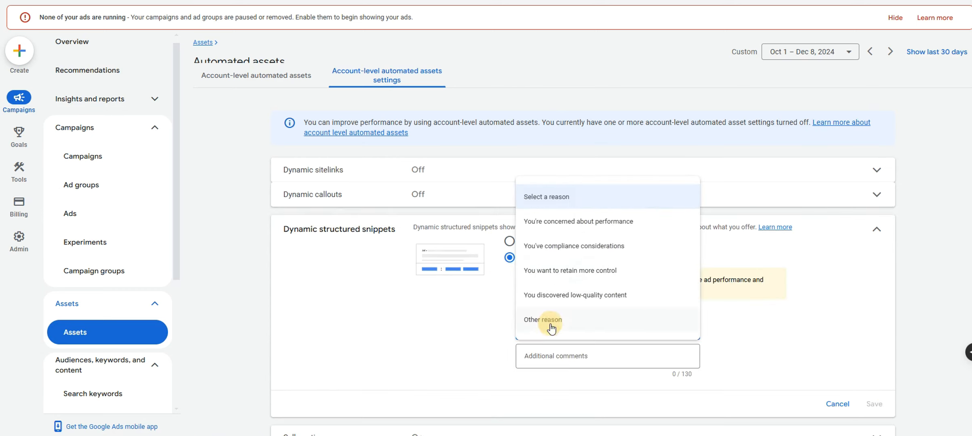
left_click(552, 275)
left_click(875, 404)
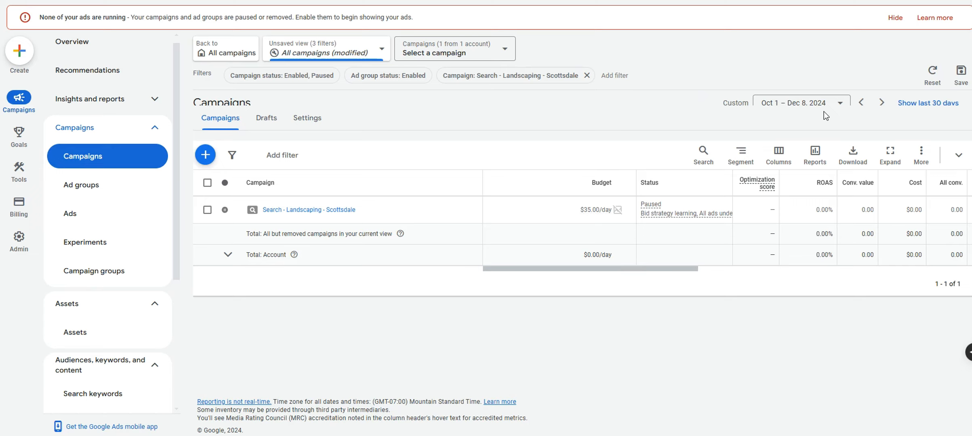
Open the Conversions summary and tick then untick the Lead form - Submit row under Submit lead form
mouse_move(18, 135)
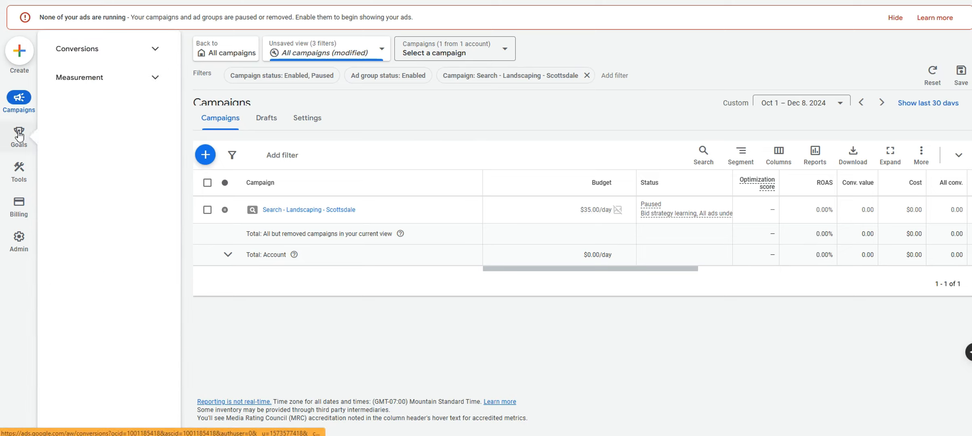
left_click(155, 50)
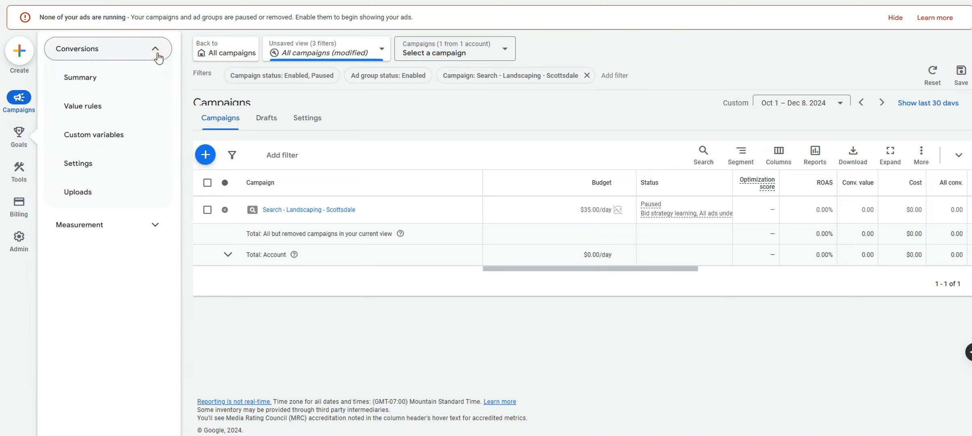
left_click(97, 84)
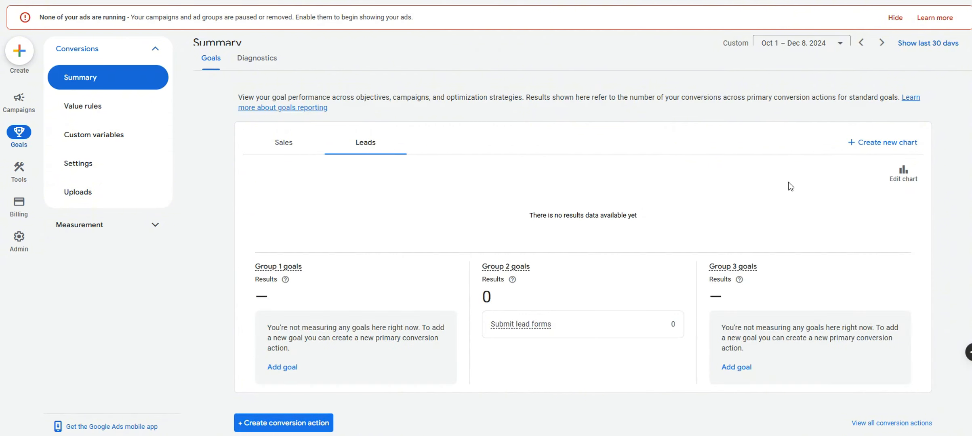
scroll(788, 185, "down", 3)
scroll(791, 186, "down", 5)
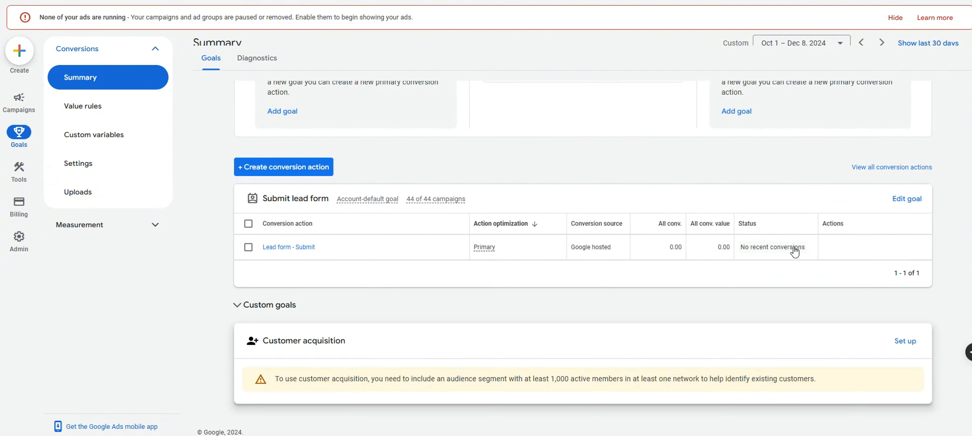
mouse_move(781, 252)
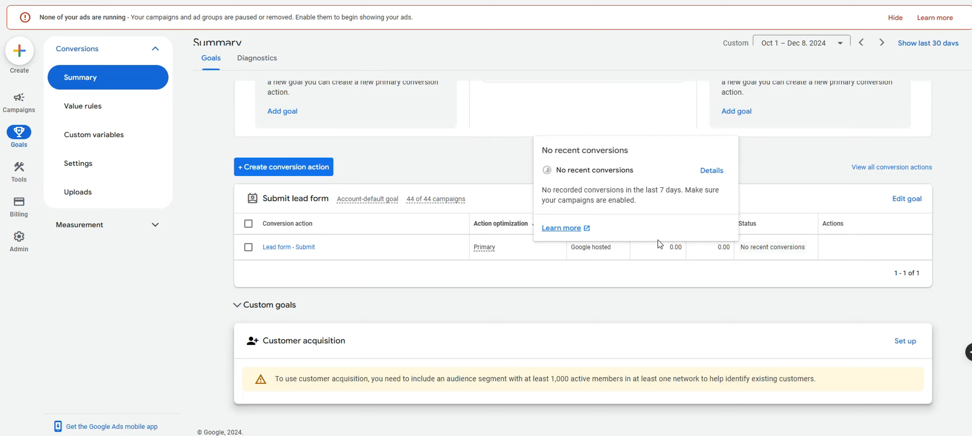
left_click(249, 247)
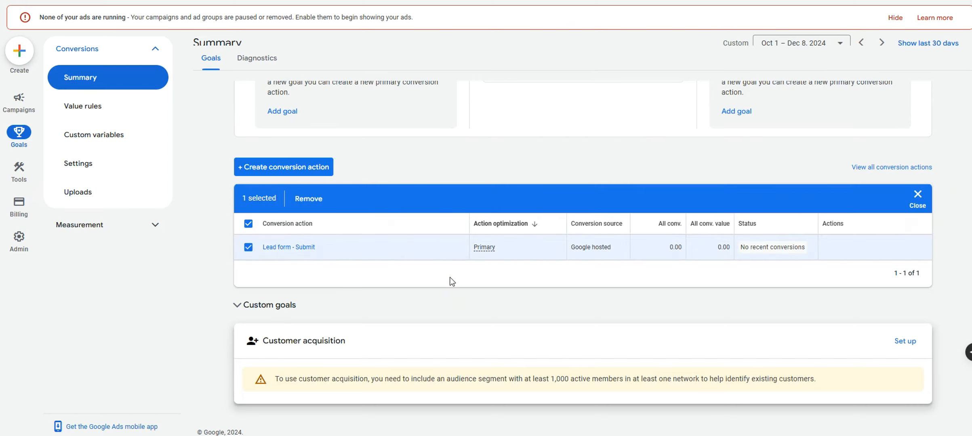
left_click(249, 248)
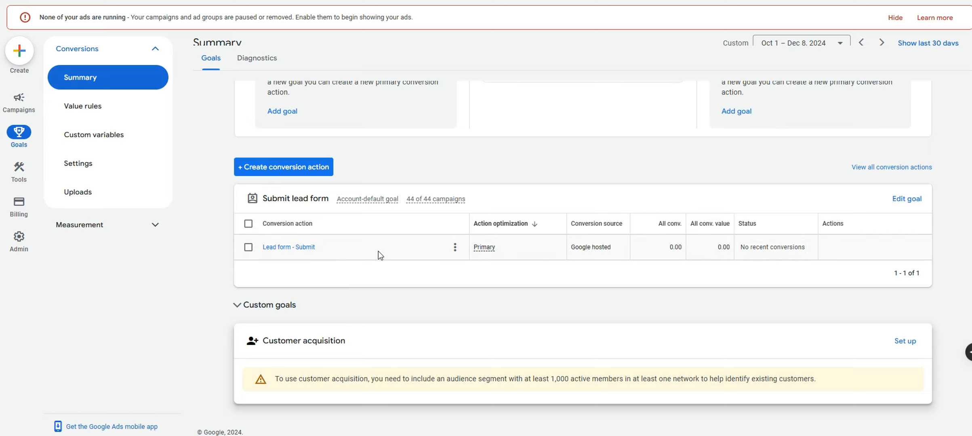
Start a new Phone calls conversion action tracking Calls from ads
left_click(295, 167)
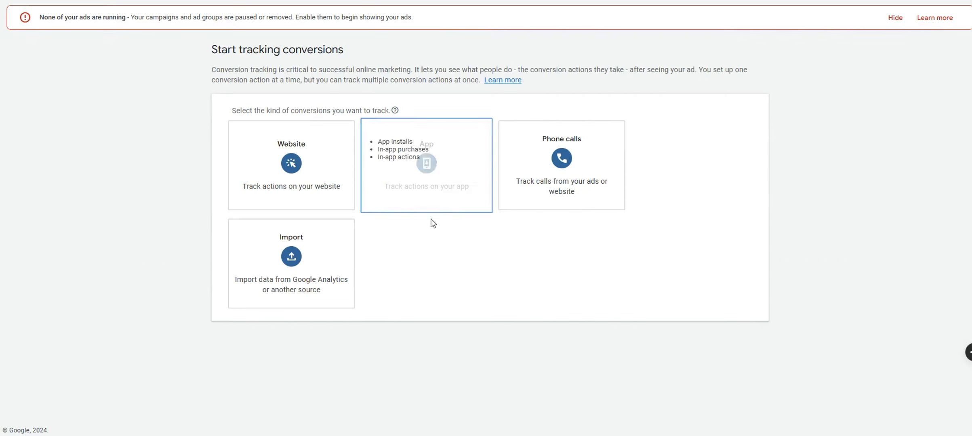
left_click(576, 179)
scroll(470, 243, "down", 2)
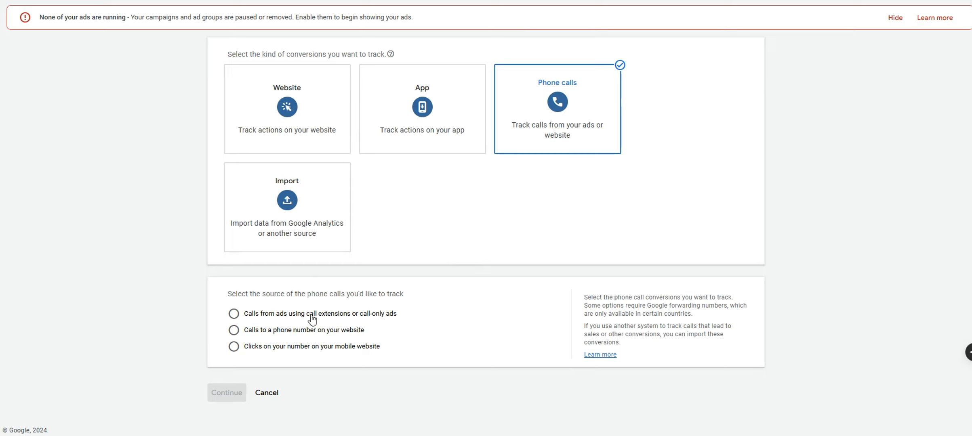
left_click(394, 312)
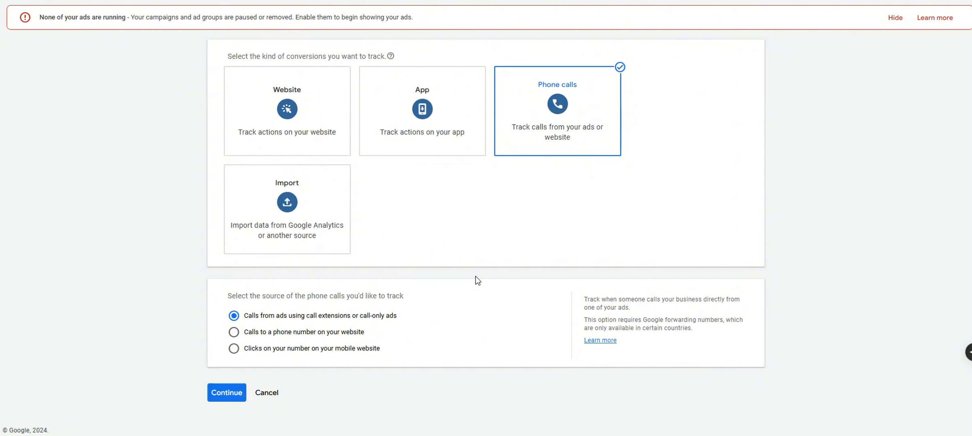
left_click(226, 393)
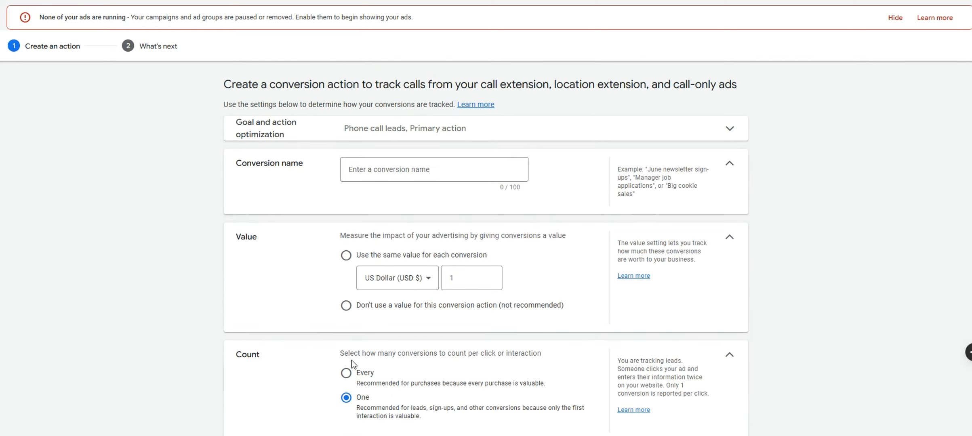
Name it 'Extension Calls', use no value, set a 20-second call length, and create it
left_click(384, 170)
type("Ex")
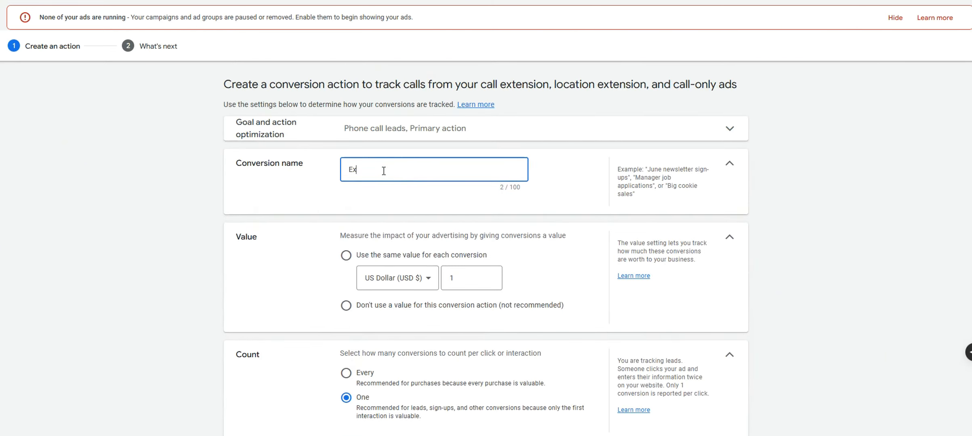
type("tension Calls")
left_click(458, 310)
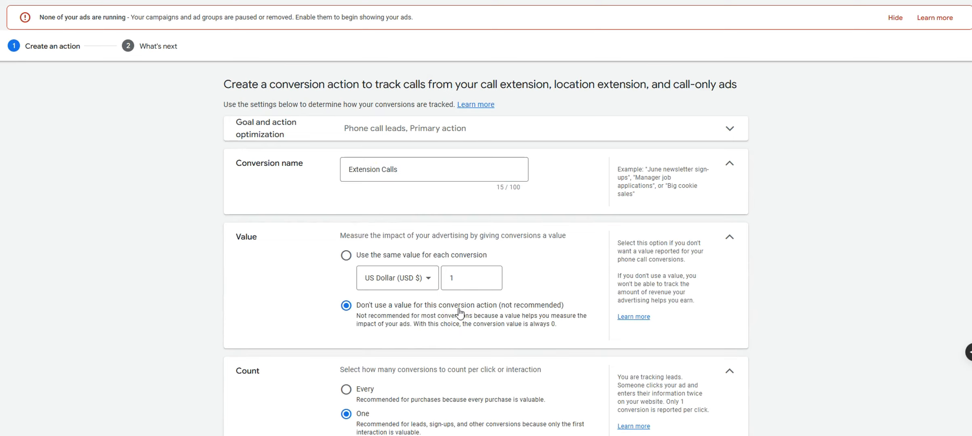
scroll(546, 318, "down", 3)
scroll(545, 315, "down", 2)
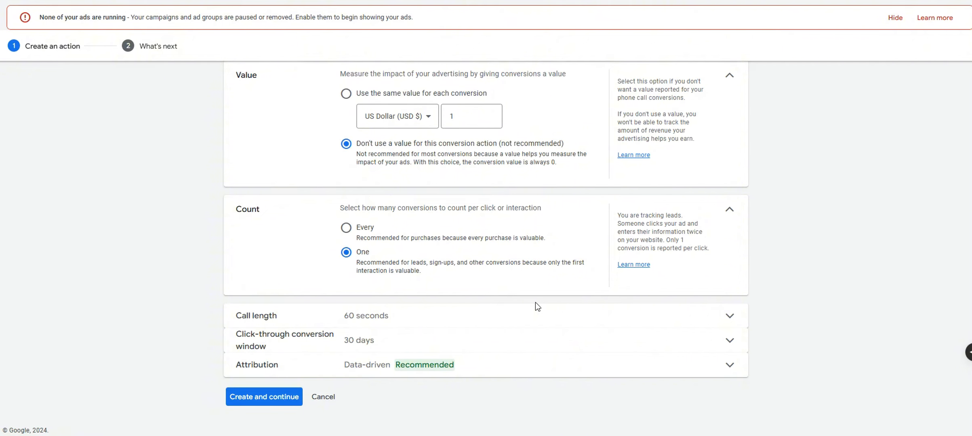
left_click(533, 308)
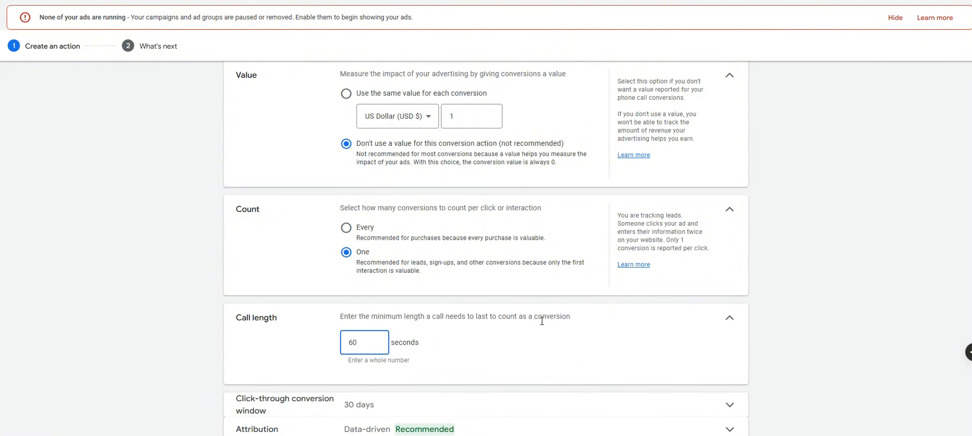
scroll(556, 343, "down", 2)
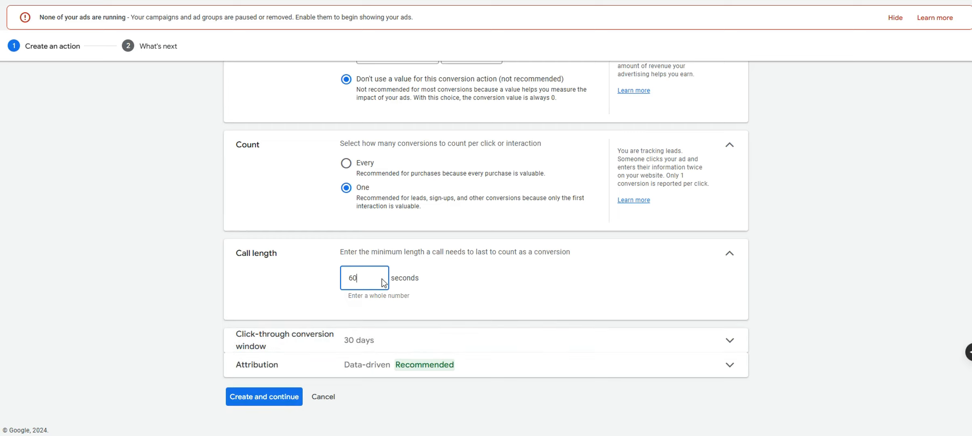
left_click_drag(385, 283, 335, 279)
type("20")
left_click(273, 397)
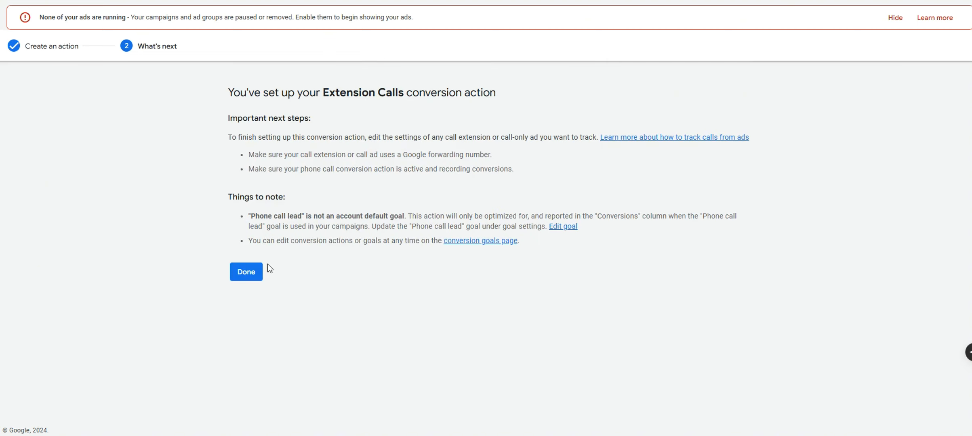
In Conversions settings, make Extension Calls the default call conversion action and save
left_click(250, 272)
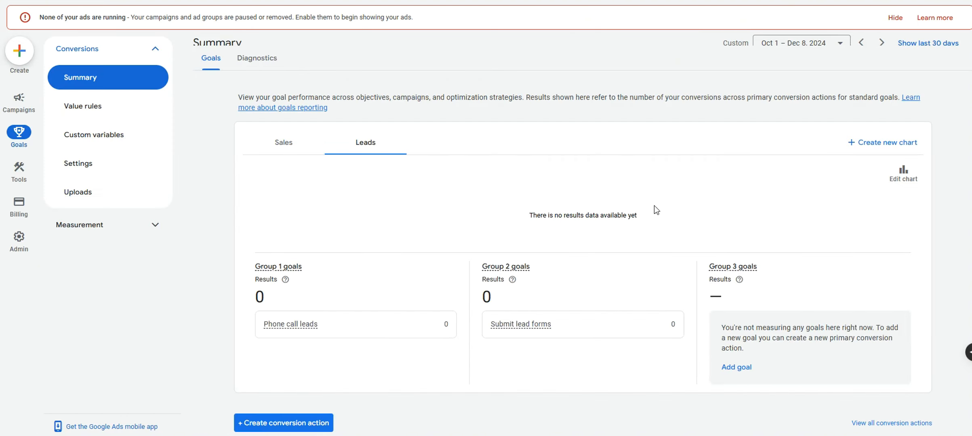
scroll(655, 208, "down", 6)
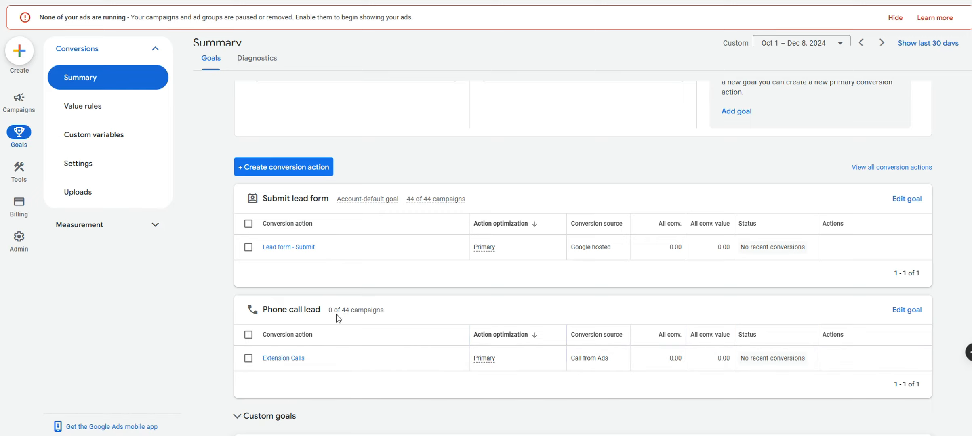
left_click(129, 167)
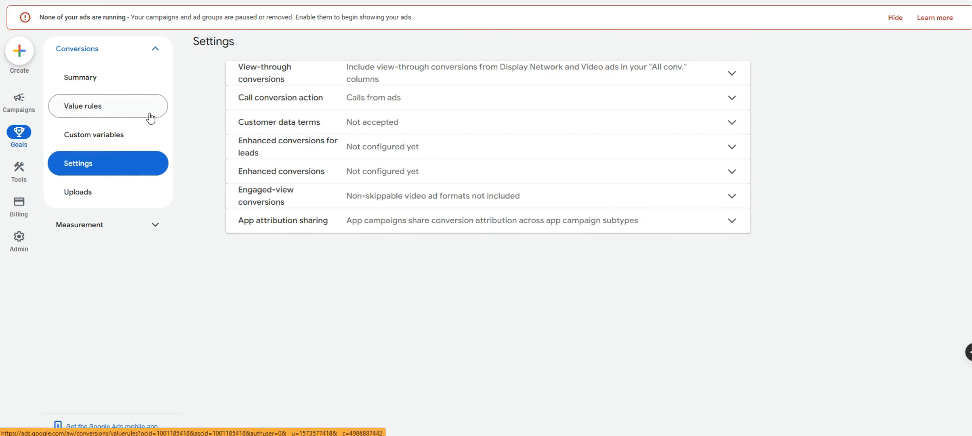
left_click_drag(255, 104, 414, 104)
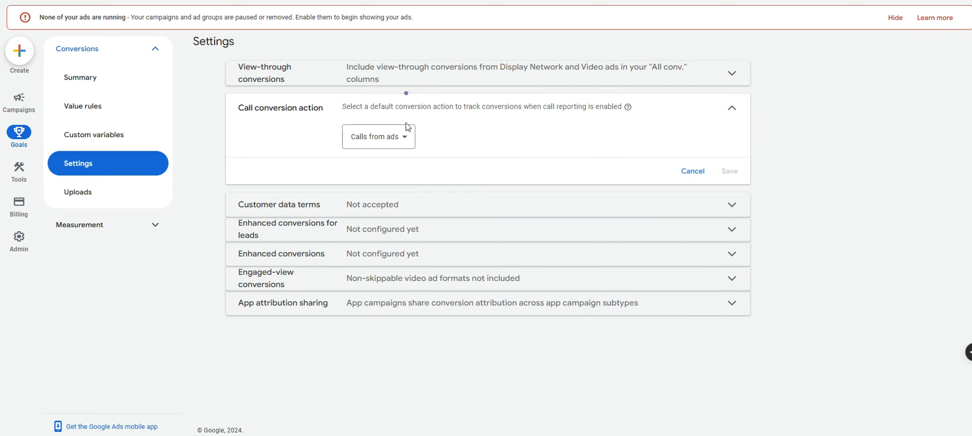
left_click(388, 137)
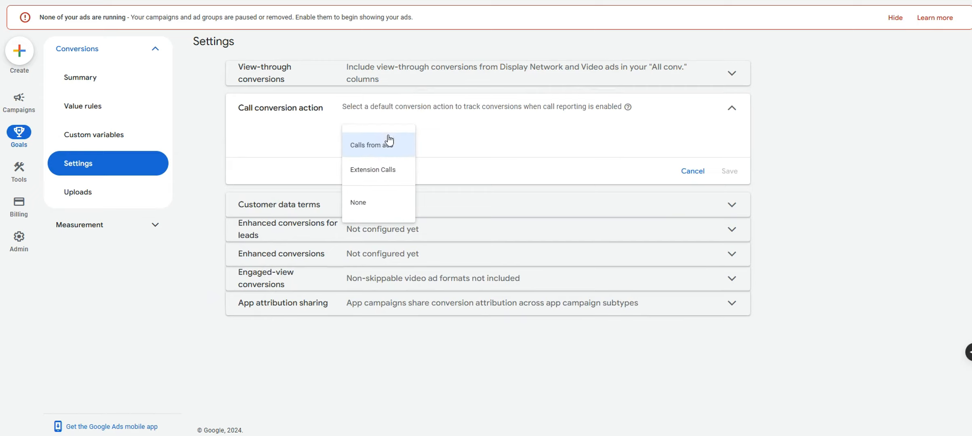
left_click(375, 170)
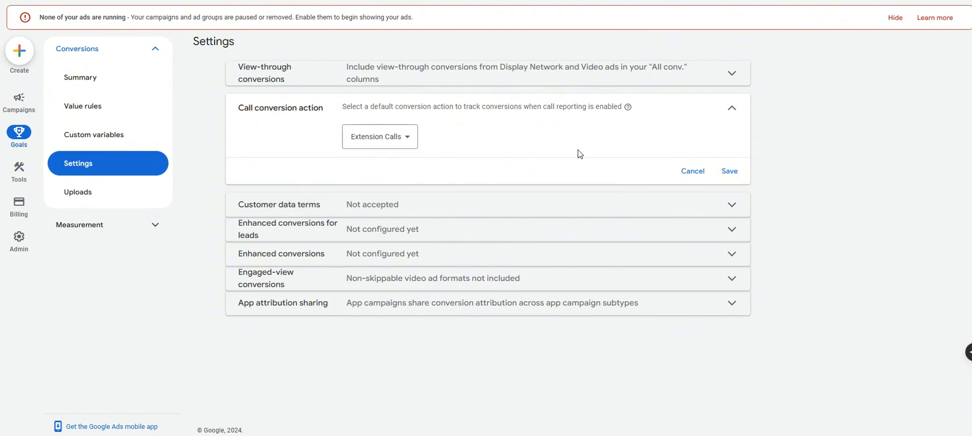
left_click(735, 171)
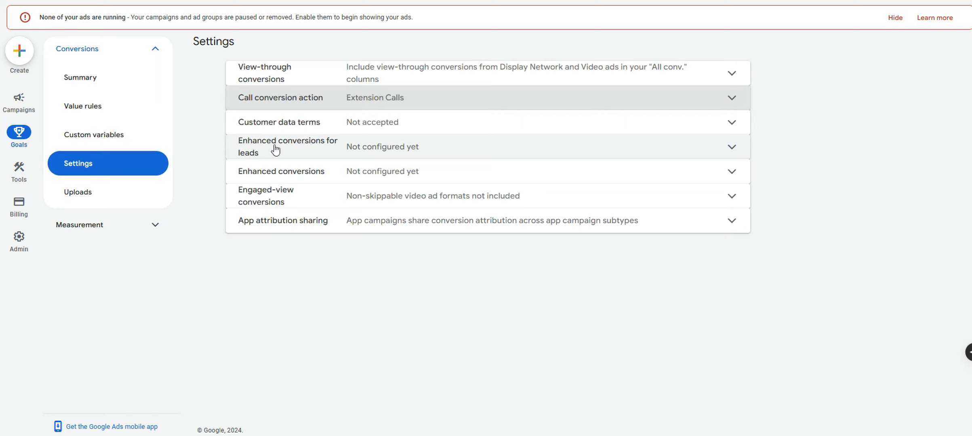
Enable enhanced conversions for leads via the Google tag, accepting the terms, then review and return to the summary
left_click(748, 153)
left_click(353, 190)
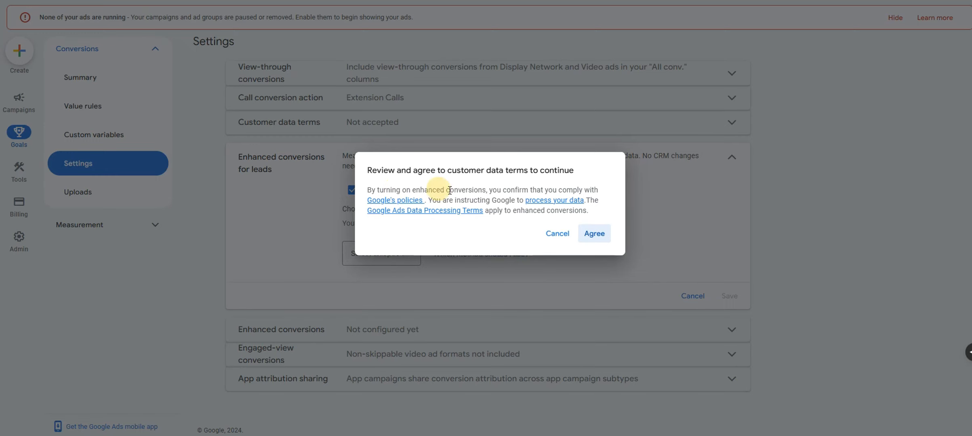
left_click(598, 233)
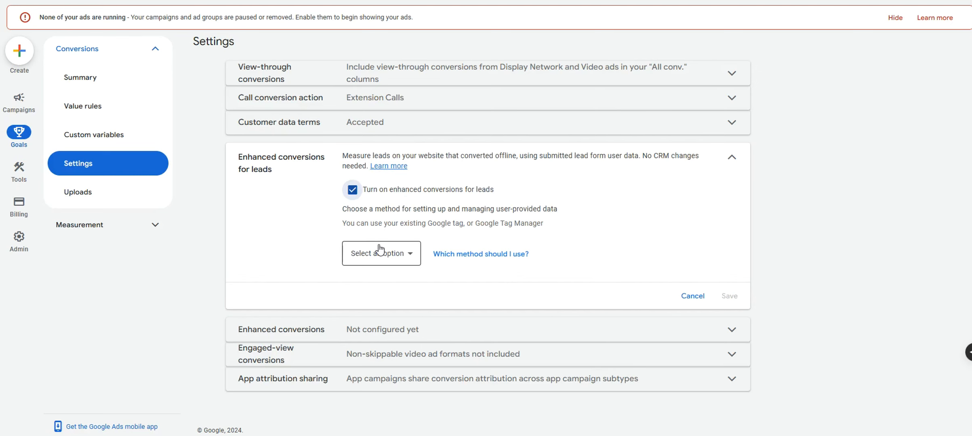
left_click(382, 253)
left_click(372, 260)
left_click(728, 351)
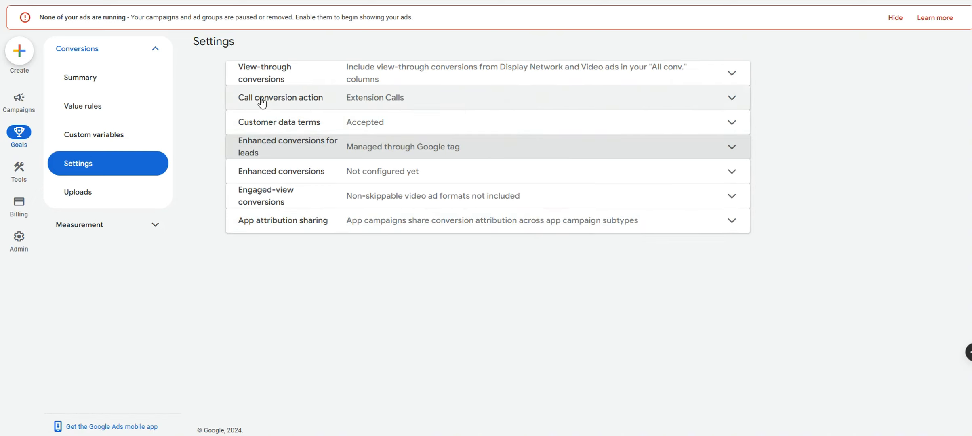
left_click_drag(237, 98, 324, 104)
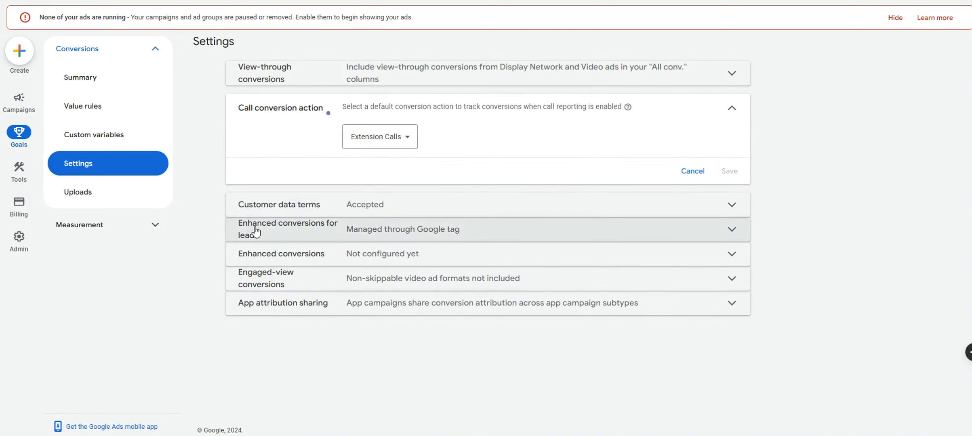
left_click(282, 222)
left_click_drag(239, 158, 330, 179)
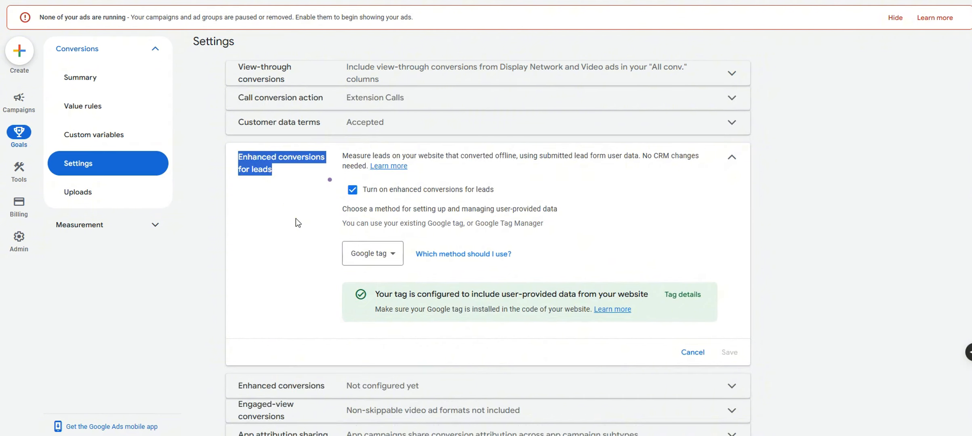
left_click(732, 157)
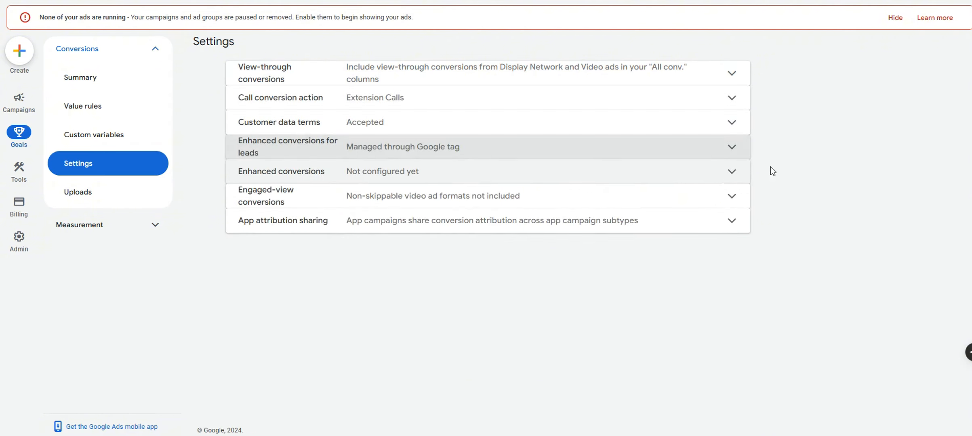
left_click(157, 87)
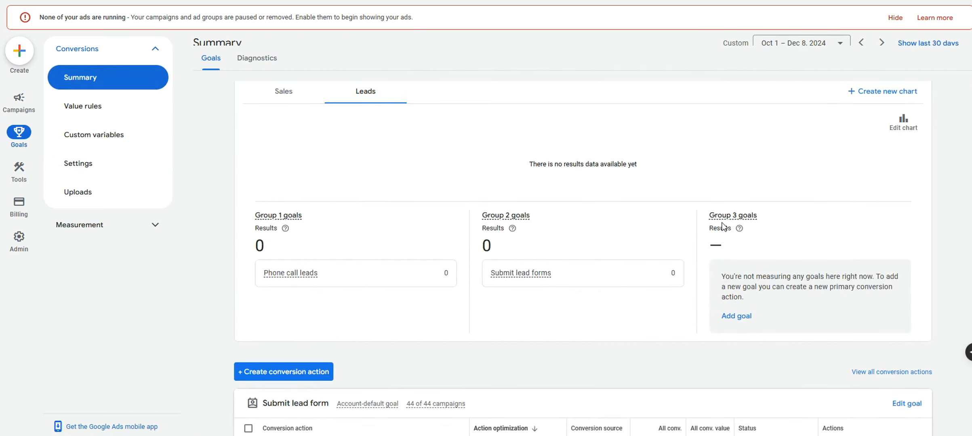
Start a Phone calls conversion action for calls to a phone number on the website
scroll(714, 218, "down", 5)
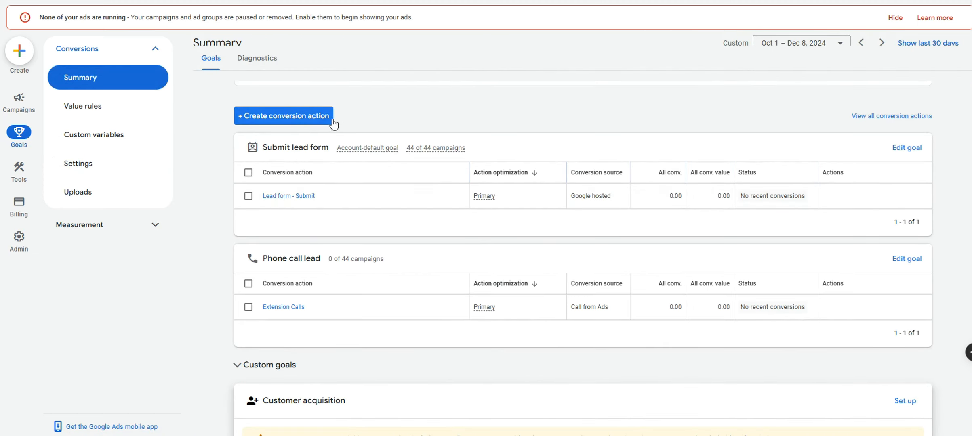
left_click(284, 115)
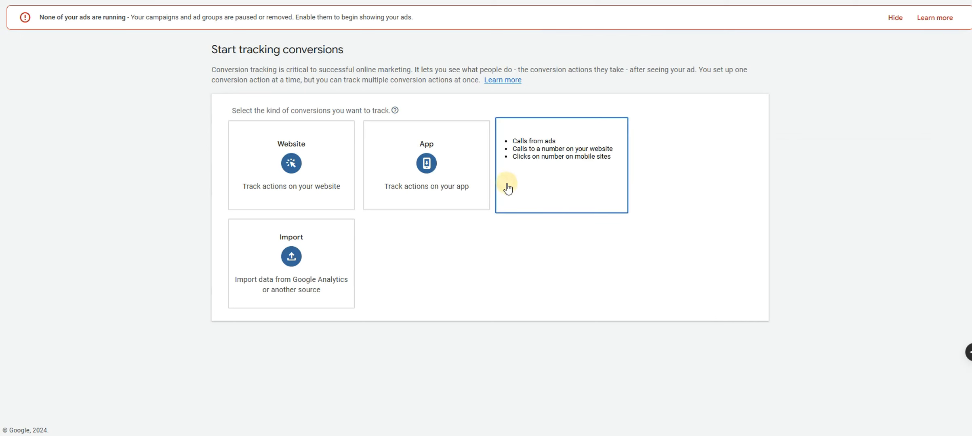
left_click(517, 189)
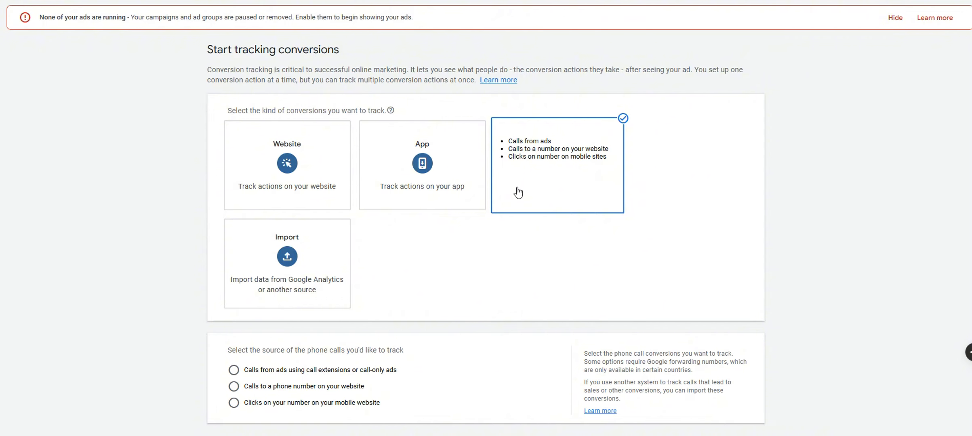
scroll(530, 204, "down", 1)
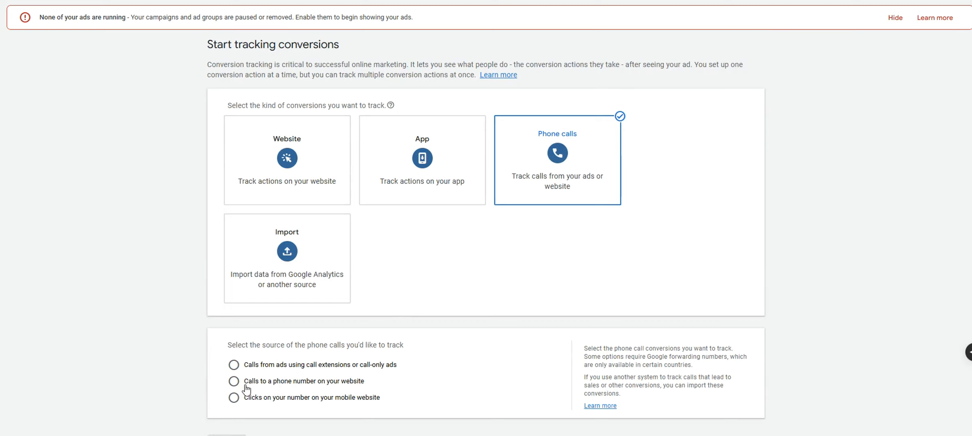
left_click_drag(246, 385, 375, 384)
scroll(335, 389, "down", 1)
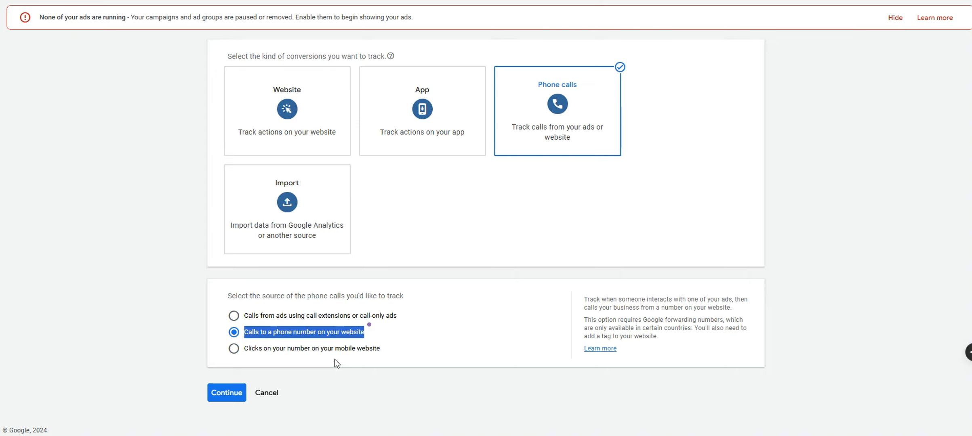
left_click(286, 336)
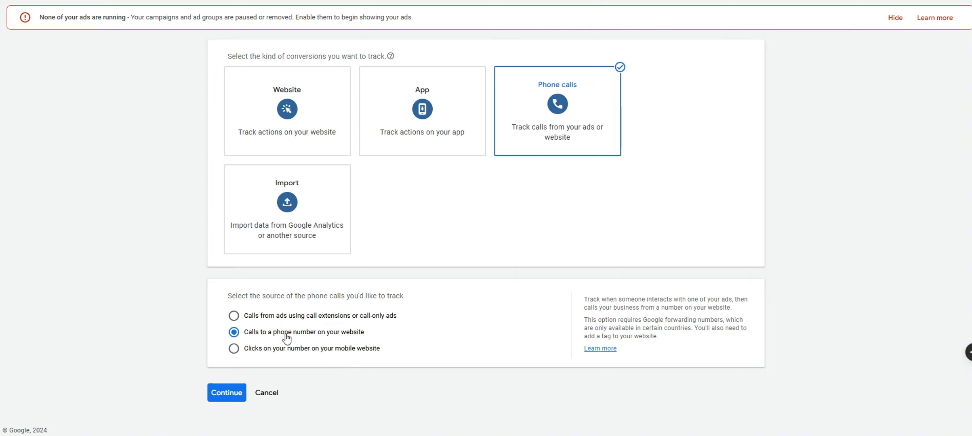
left_click(228, 389)
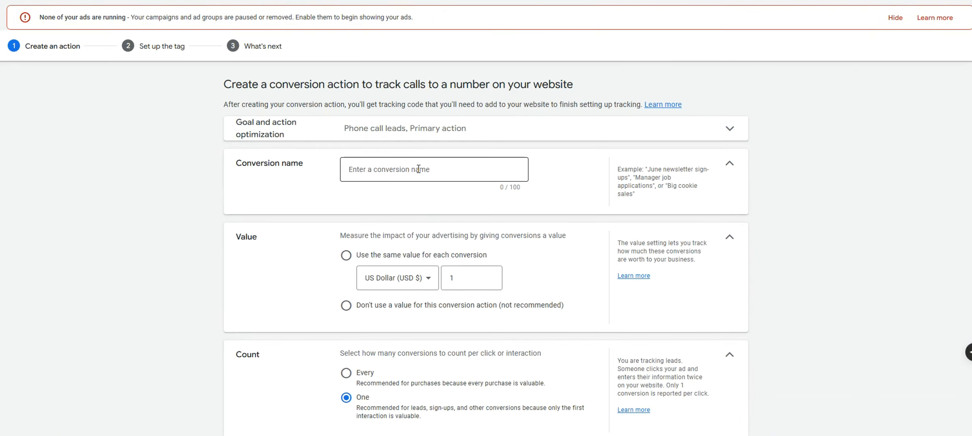
Name the conversion 'Website Calls' and set it to use no value
left_click(419, 169)
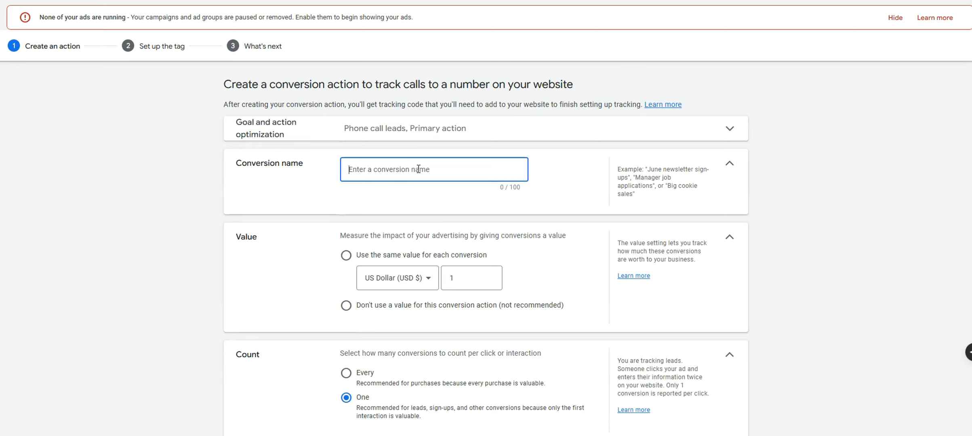
type("Website Calls")
left_click(508, 306)
Use the example phone number as both the destination and the display number
scroll(509, 329, "down", 4)
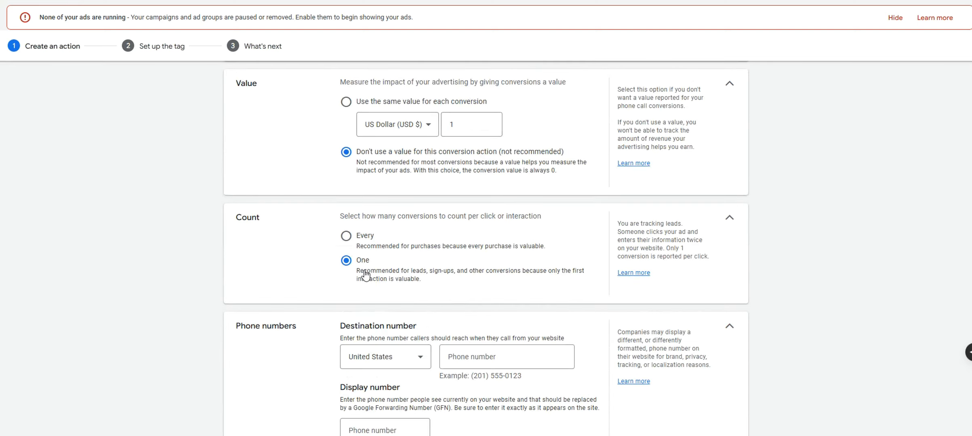
scroll(473, 347, "up", 3)
scroll(473, 347, "down", 5)
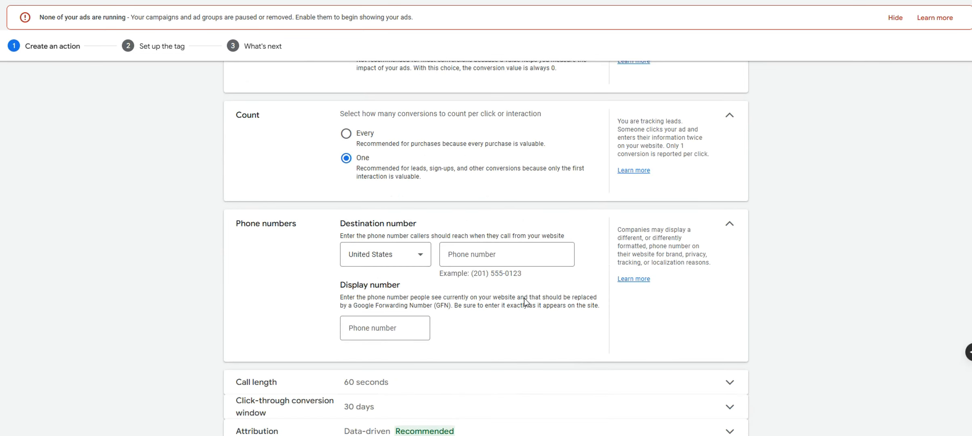
left_click_drag(521, 275, 471, 276)
key("ctrl+c")
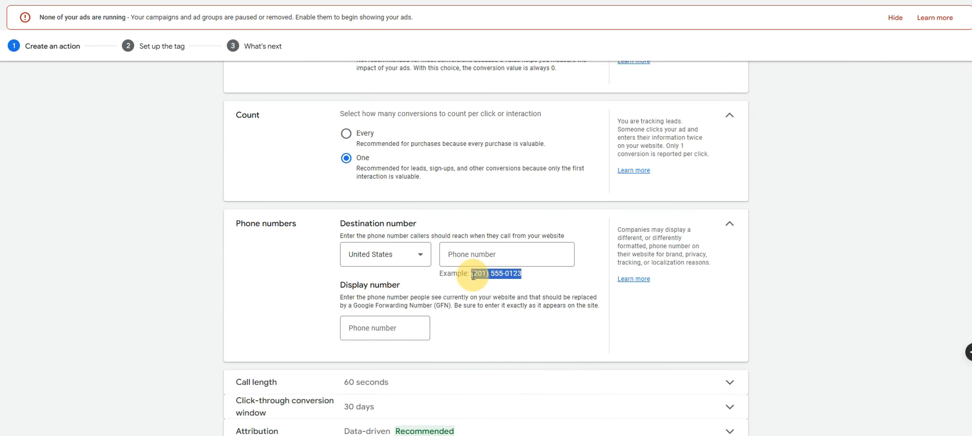
left_click(541, 253)
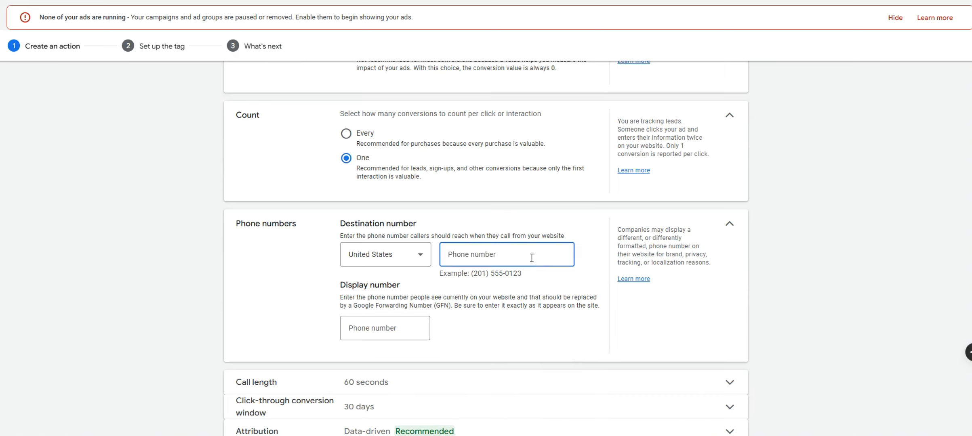
key("ctrl+v")
left_click(481, 256)
key("Tab")
key("ctrl+v")
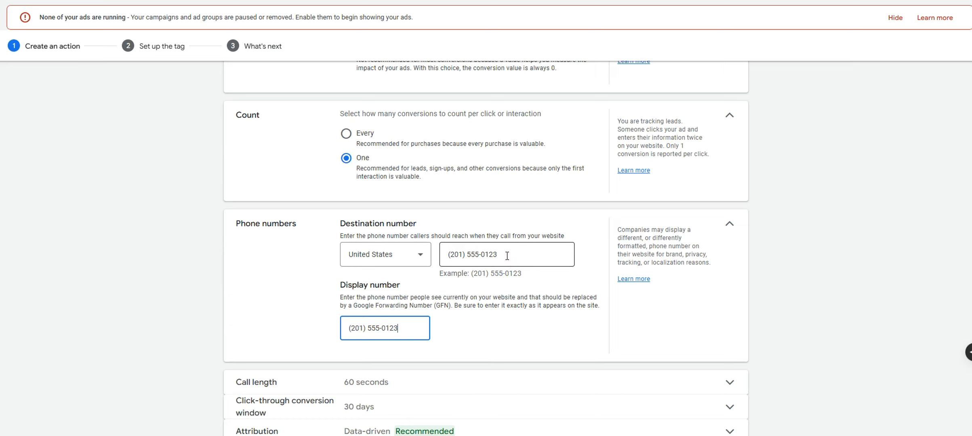
left_click_drag(503, 255, 446, 256)
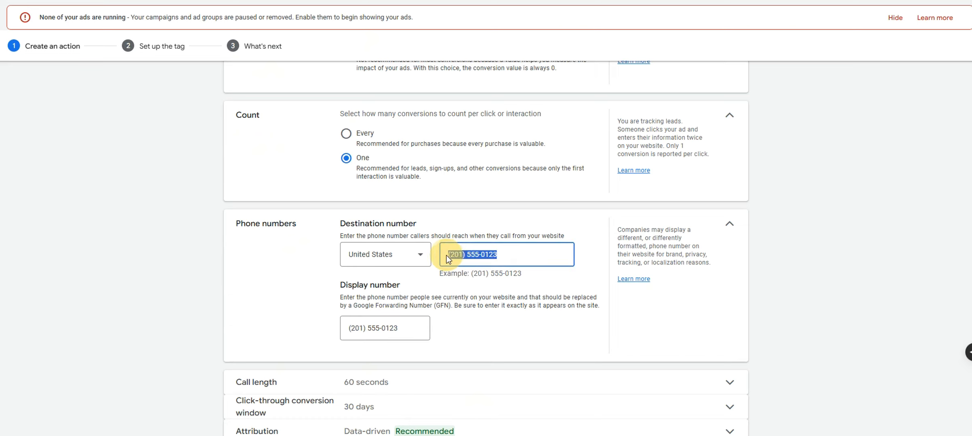
left_click(494, 255)
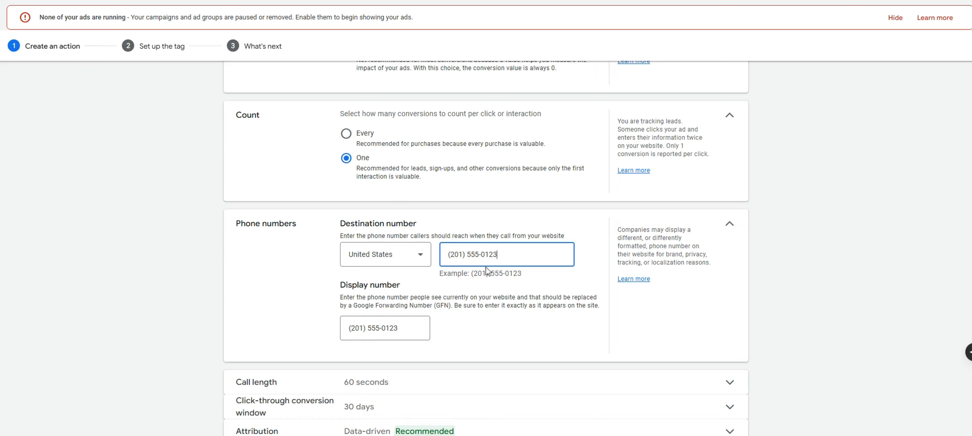
Set the call length to 20 seconds and create the call conversion action
scroll(514, 277, "down", 2)
left_click(485, 320)
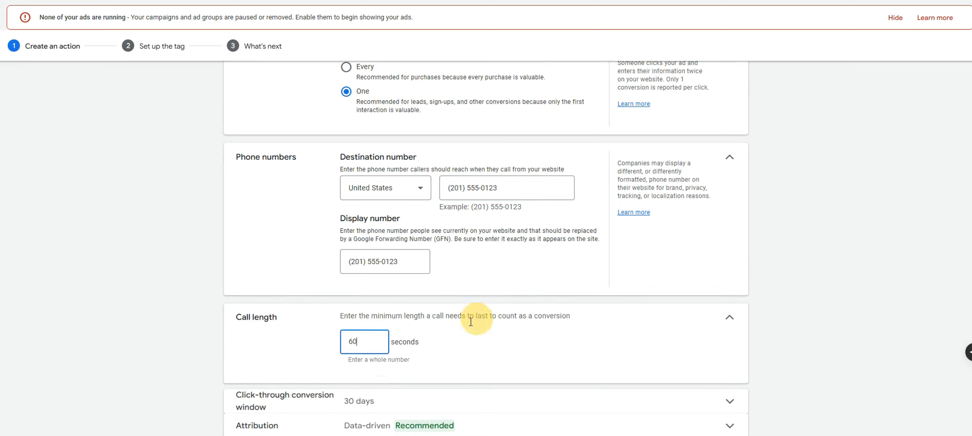
type("2")
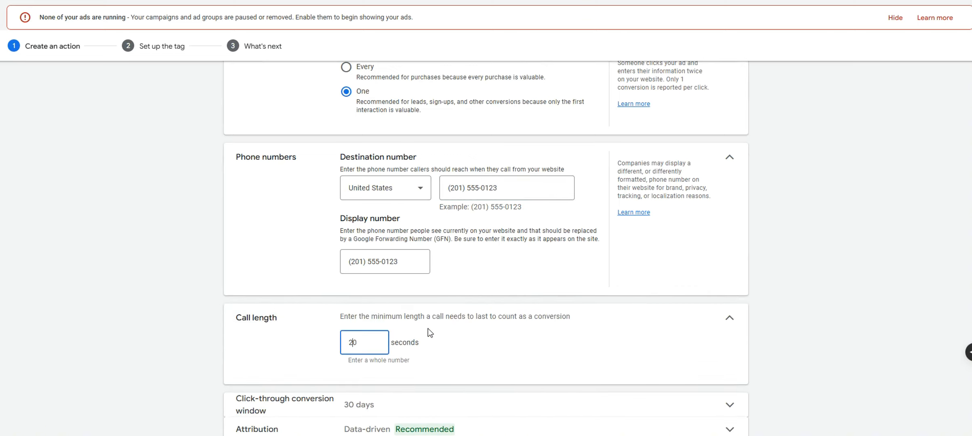
left_click(806, 309)
scroll(832, 305, "down", 2)
left_click(269, 402)
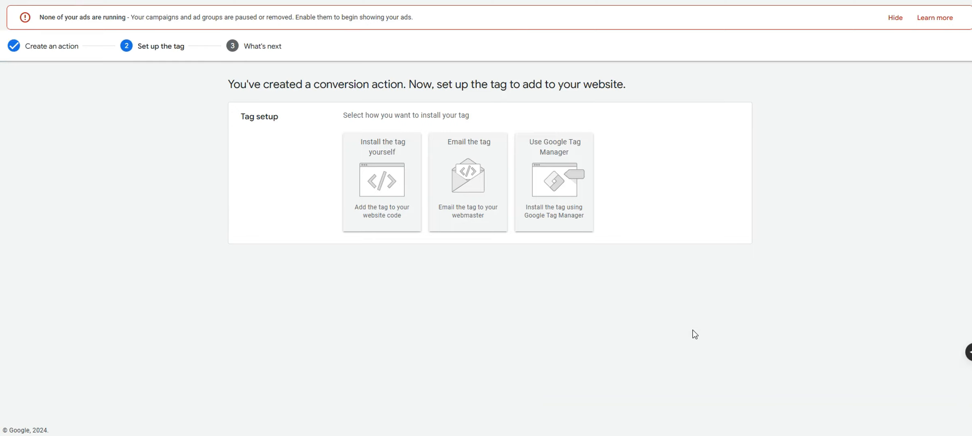
Choose to install the tag yourself and review the <head></head> placement instruction
left_click(387, 226)
scroll(394, 347, "down", 1)
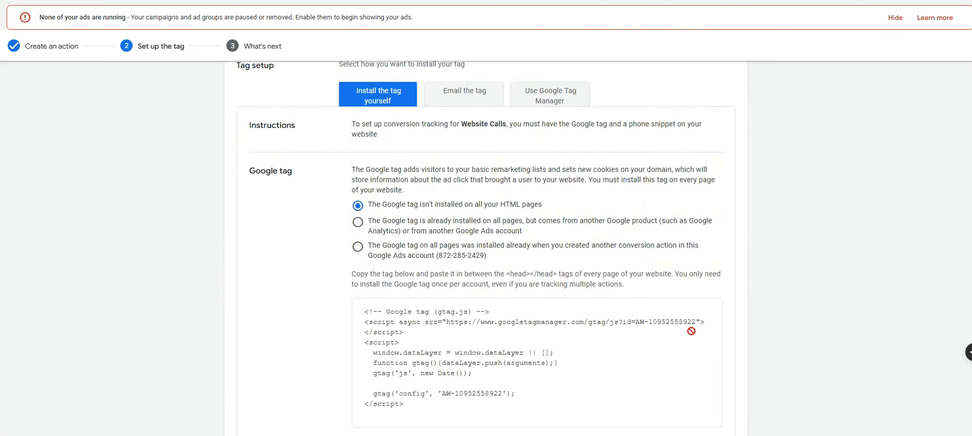
scroll(817, 359, "down", 2)
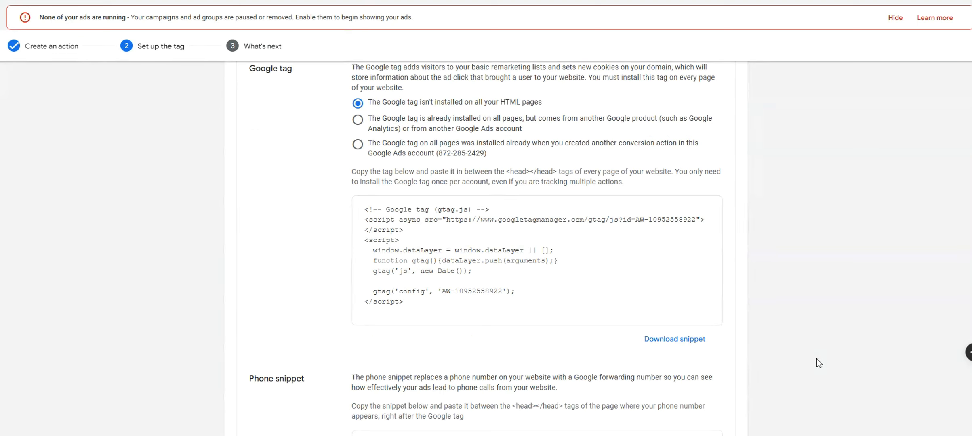
left_click(435, 250)
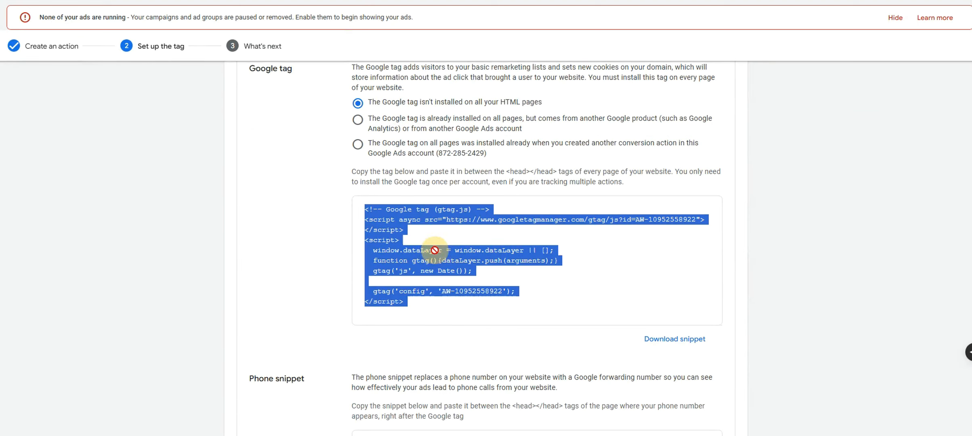
left_click_drag(501, 171, 556, 171)
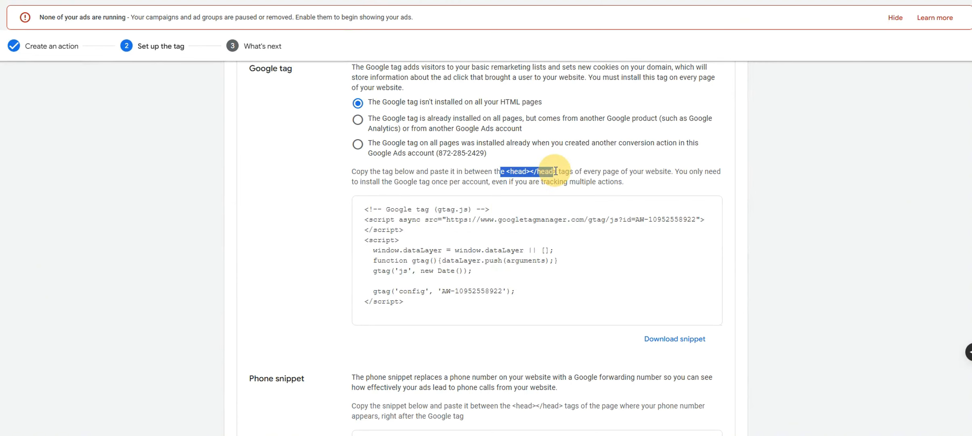
left_click(561, 171)
left_click_drag(506, 172, 553, 173)
left_click(553, 171)
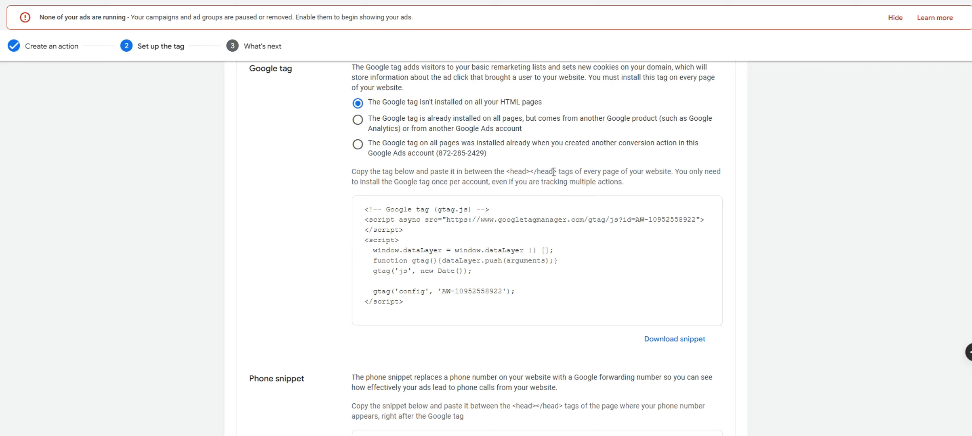
Select the Google tag code and the phone snippet code for copying
left_click(485, 224)
left_click_drag(354, 211, 469, 295)
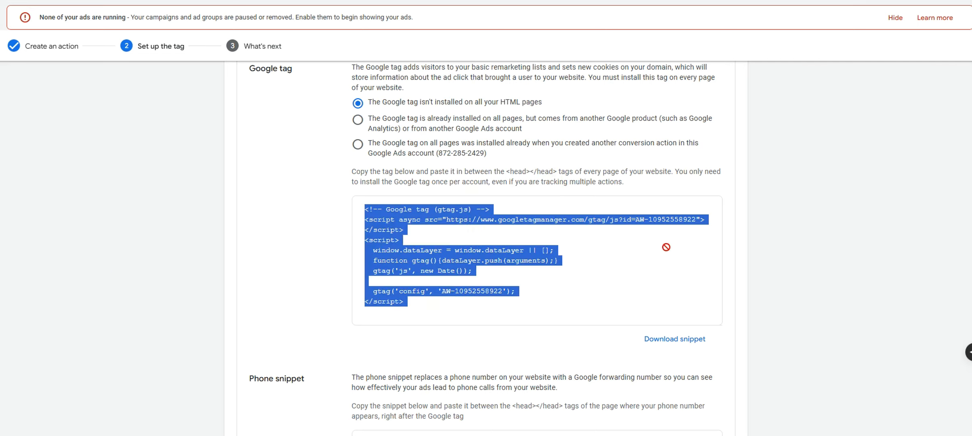
left_click(500, 235)
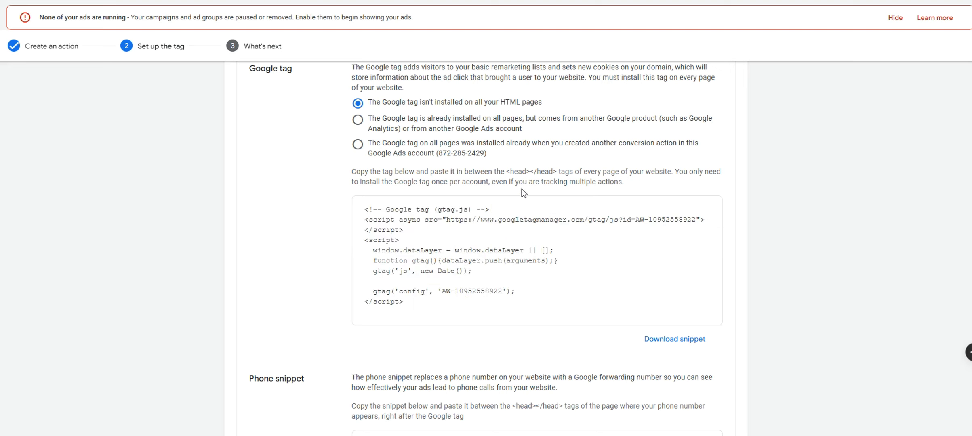
mouse_move(507, 169)
left_mouse_down()
mouse_move(558, 160)
mouse_move(508, 173)
left_mouse_up()
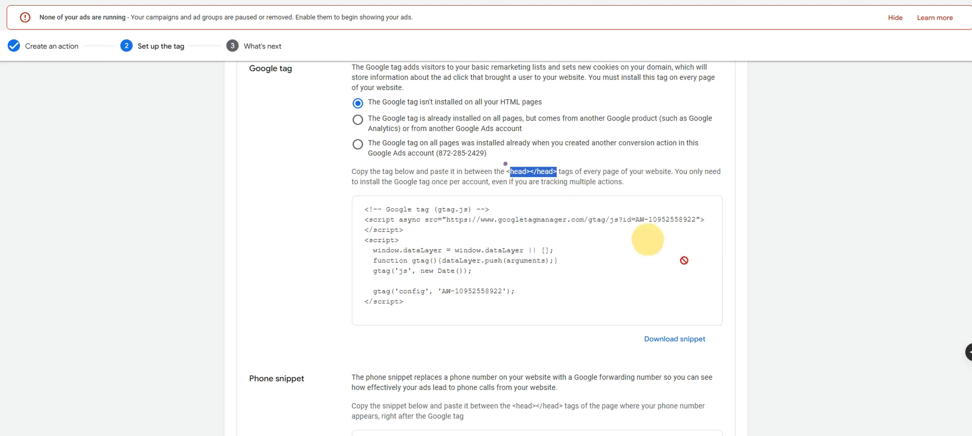
scroll(703, 279, "down", 4)
left_click(559, 307)
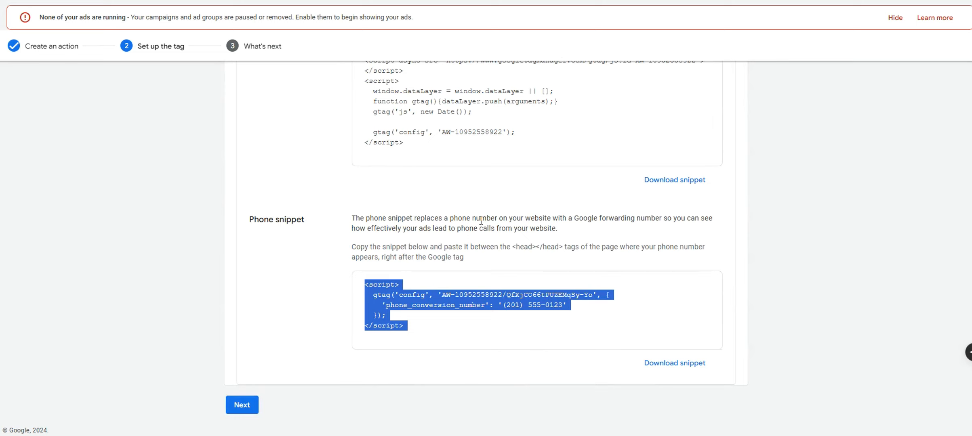
left_click(427, 125)
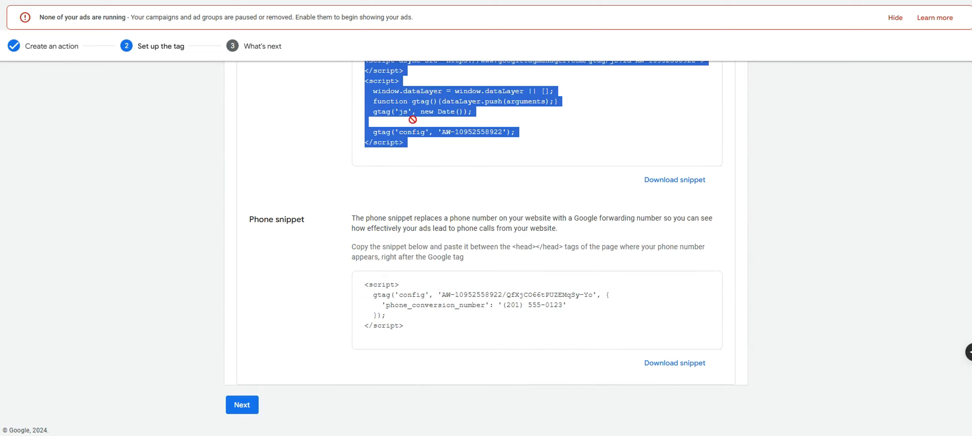
left_click(461, 326)
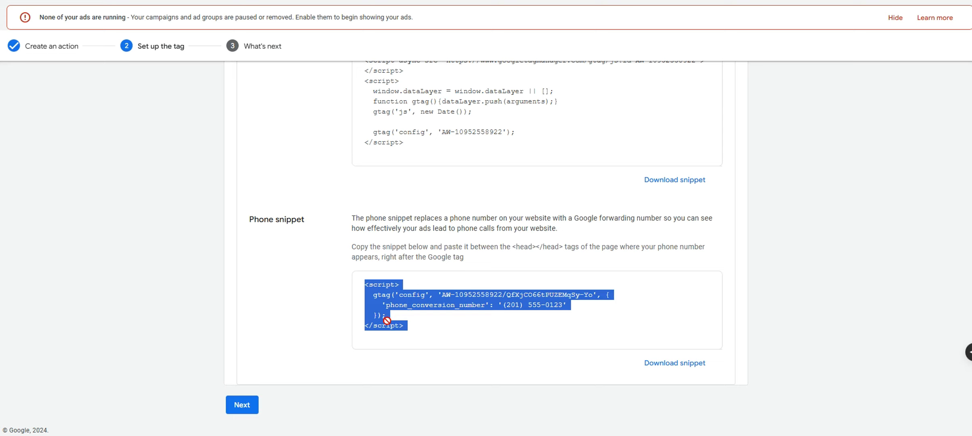
Finish the Website Calls setup and check its Inactive status under Phone call lead on the Summary
left_click(248, 402)
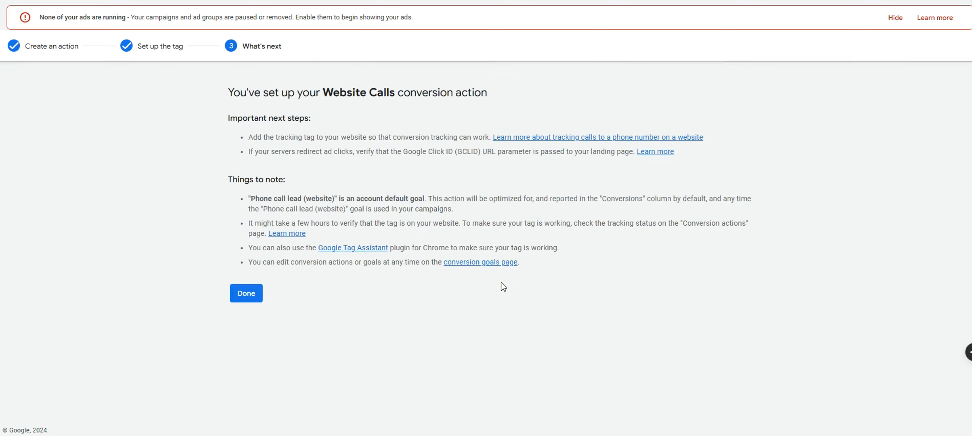
left_click(446, 263)
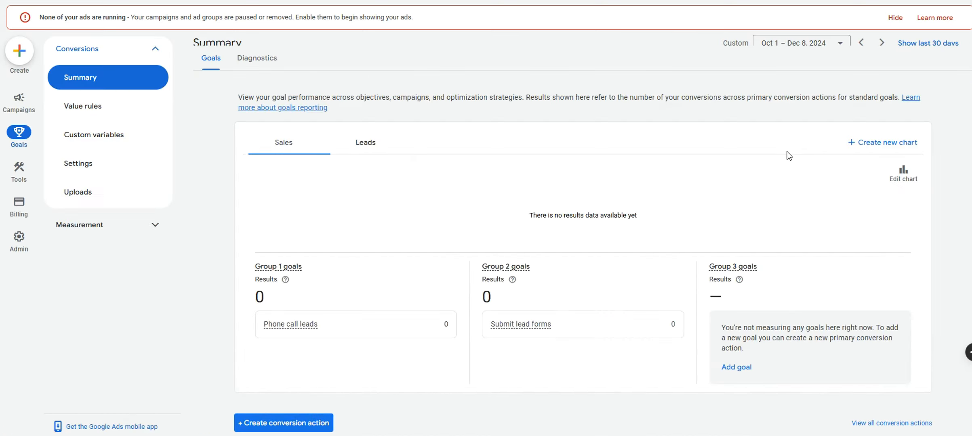
scroll(767, 173, "down", 4)
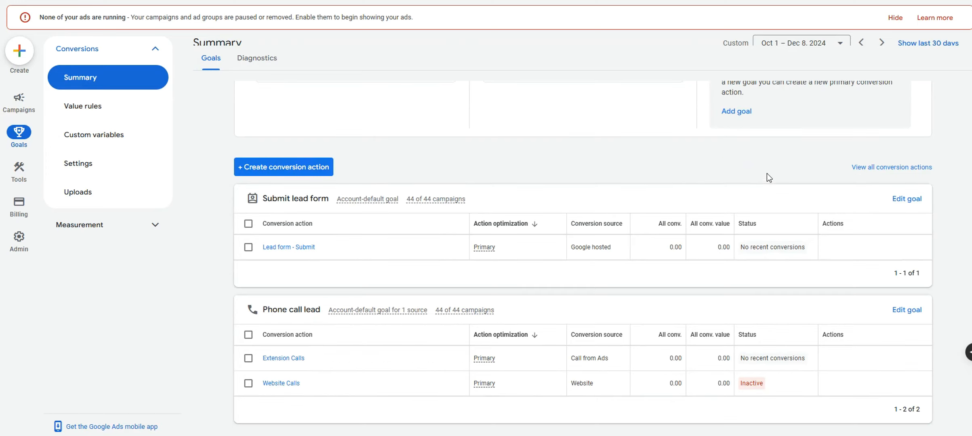
left_click(248, 359)
left_click(248, 359)
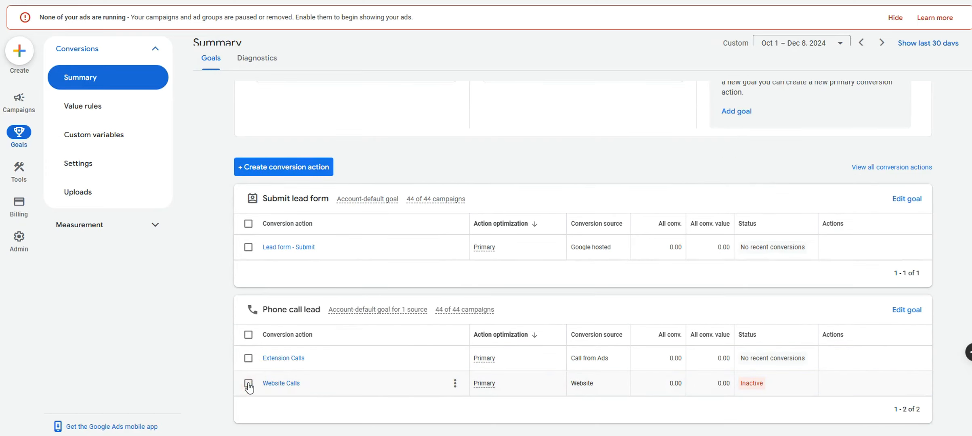
mouse_move(745, 387)
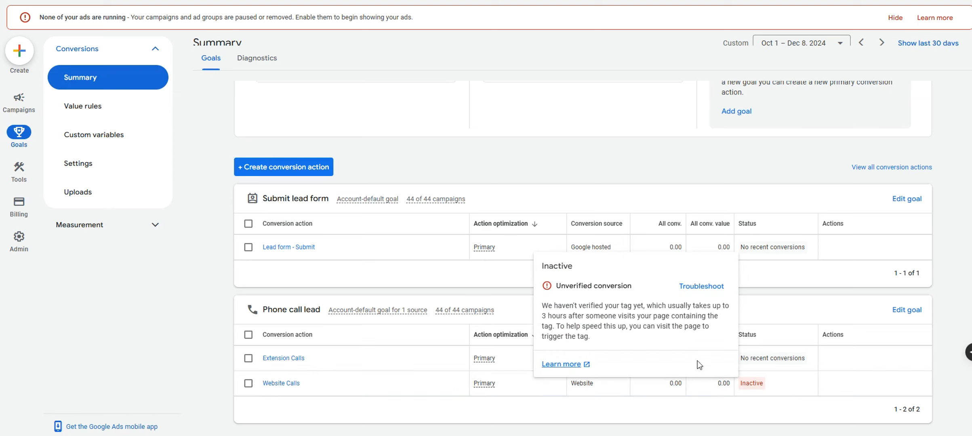
left_click_drag(541, 316, 654, 314)
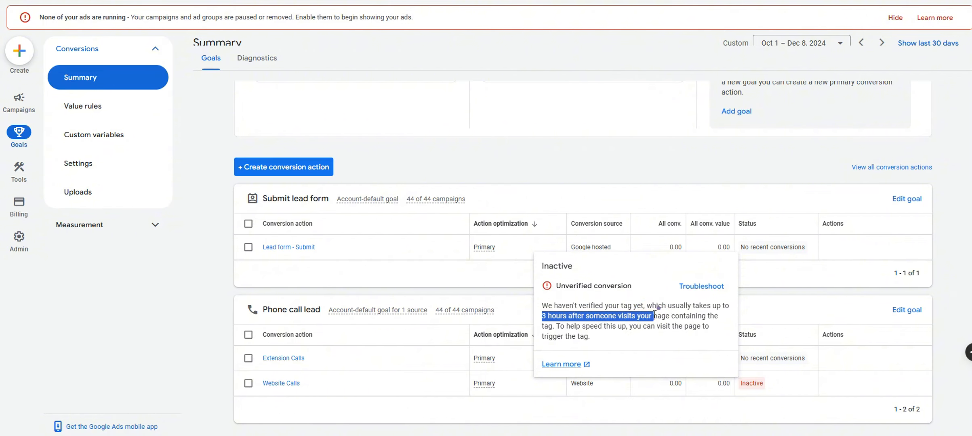
left_click(248, 308)
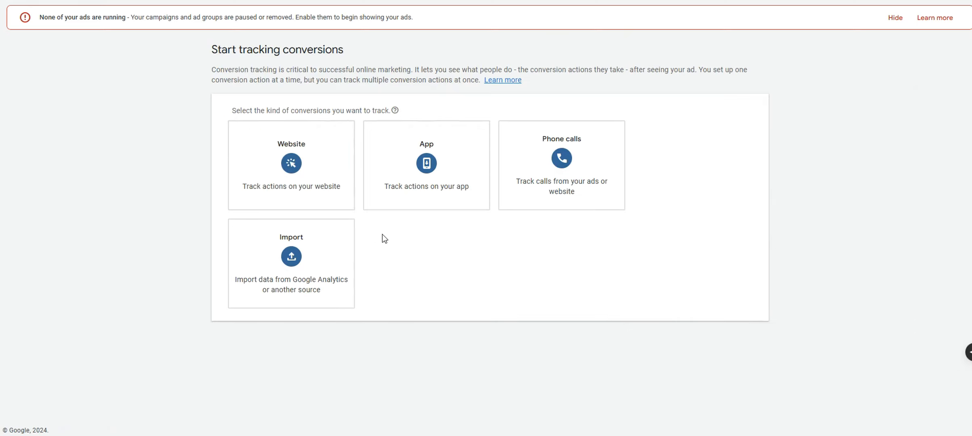
left_click(318, 195)
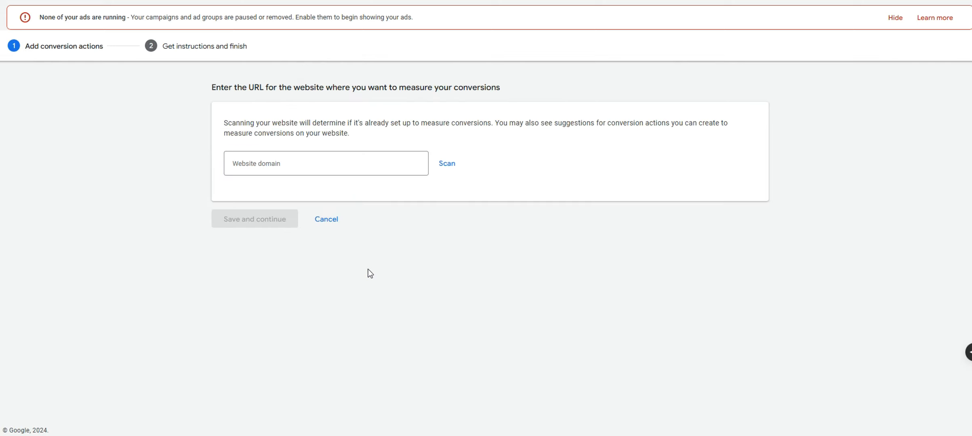
left_click(344, 172)
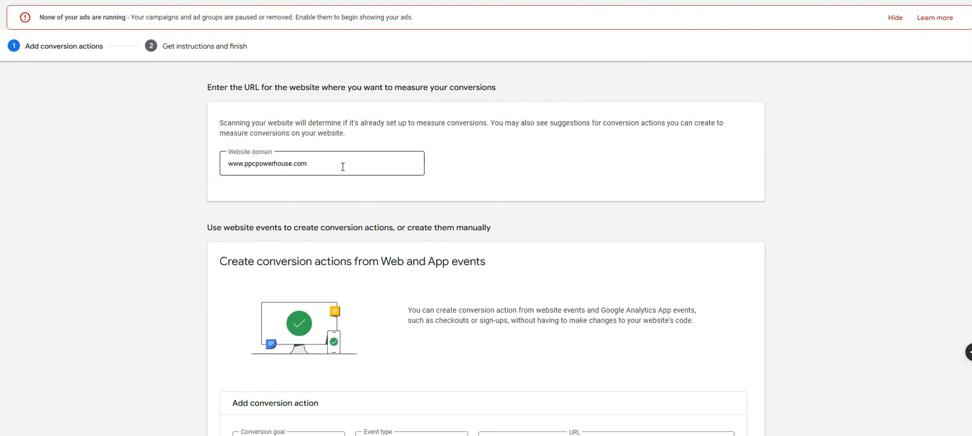
scroll(434, 160, "down", 3)
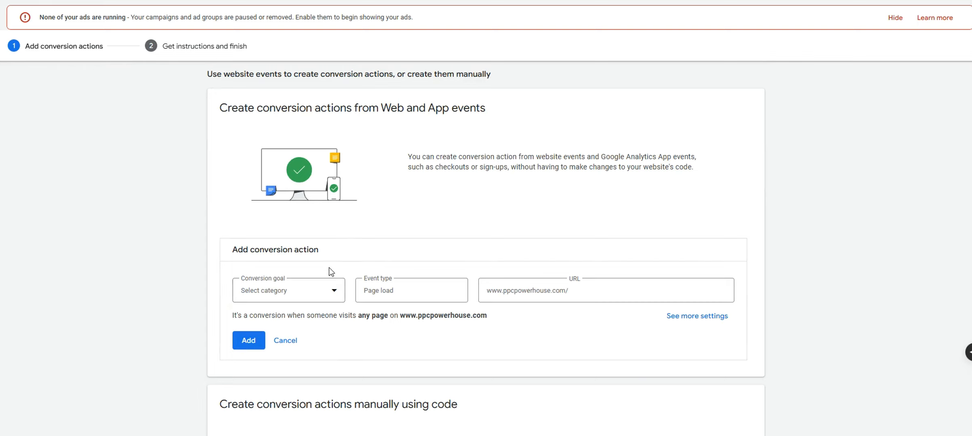
scroll(329, 267, "down", 4)
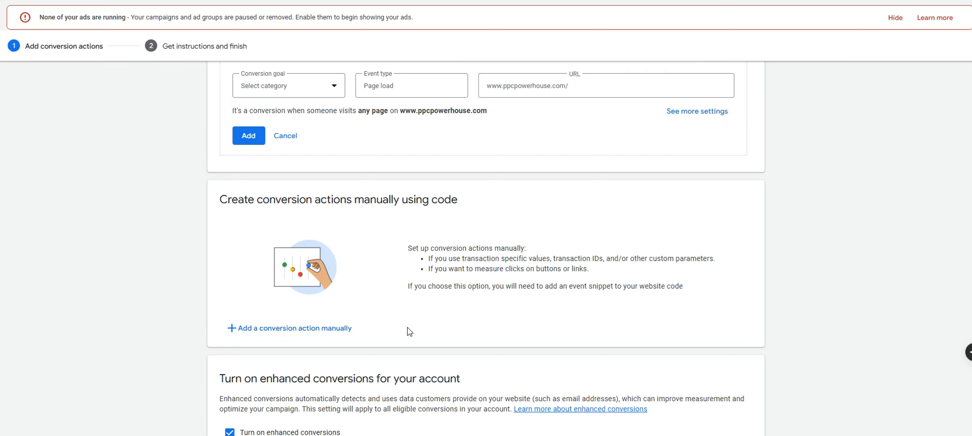
scroll(409, 327, "up", 4)
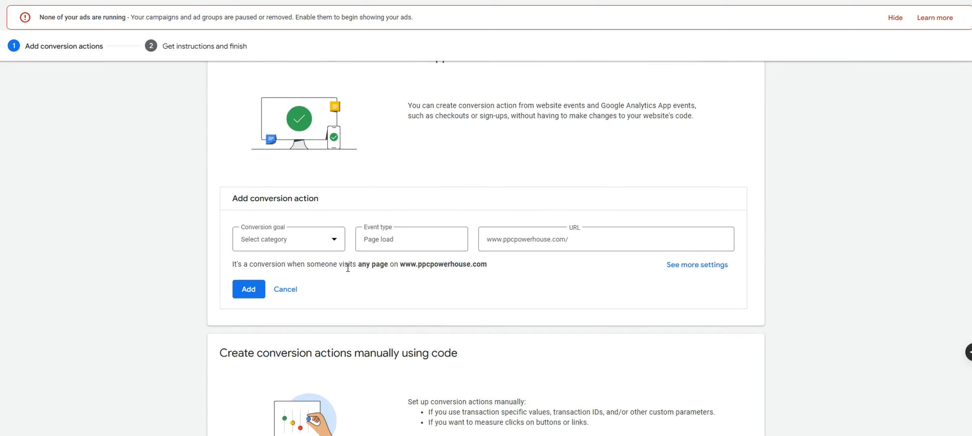
scroll(348, 268, "down", 1)
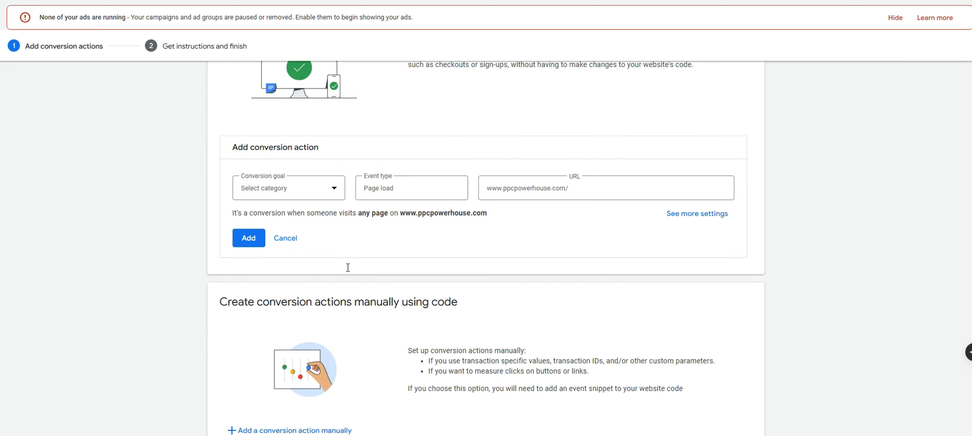
Set the goal to Submit lead form and add thank-you to the page URL
left_click(309, 198)
left_click(292, 359)
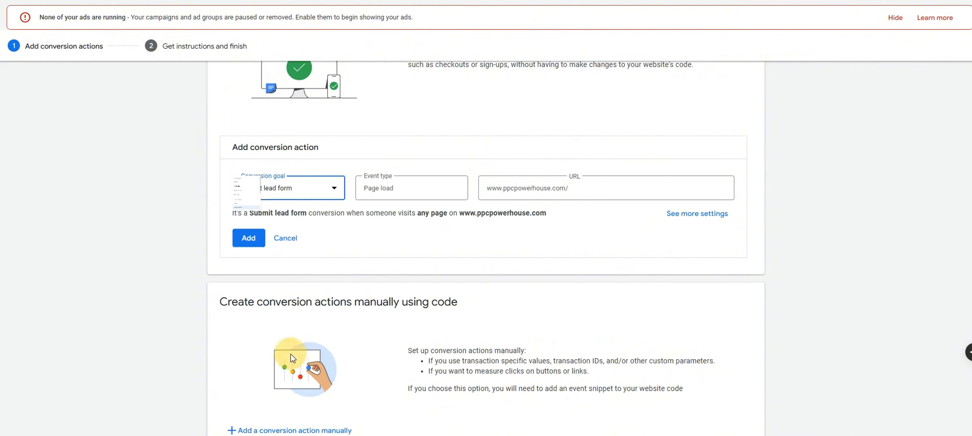
left_click(391, 188)
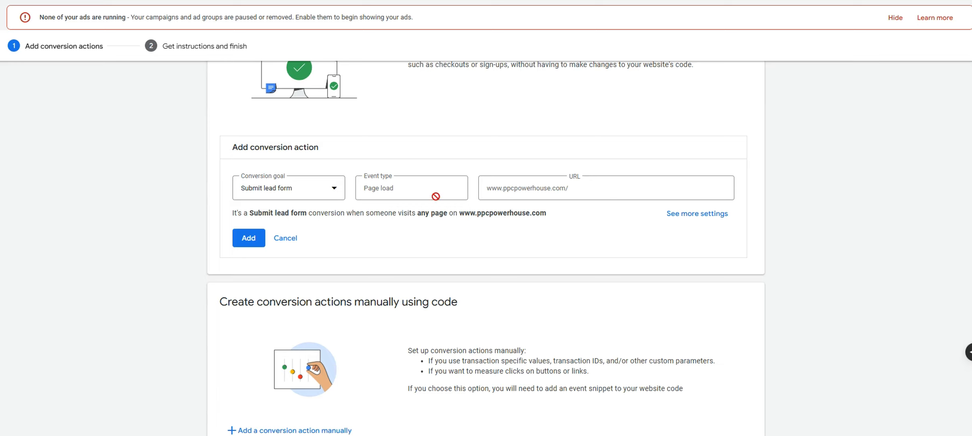
left_click(598, 186)
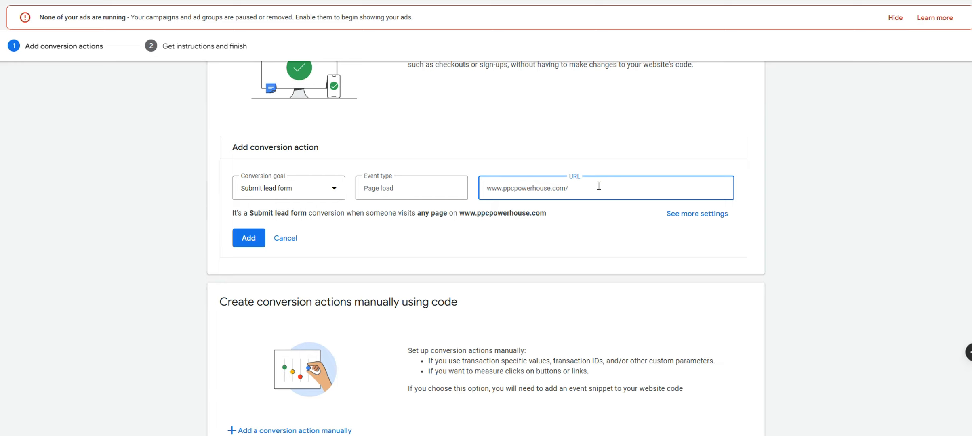
type("thank-you")
Make the conversion match pages whose URL contains thank-you
left_click(707, 225)
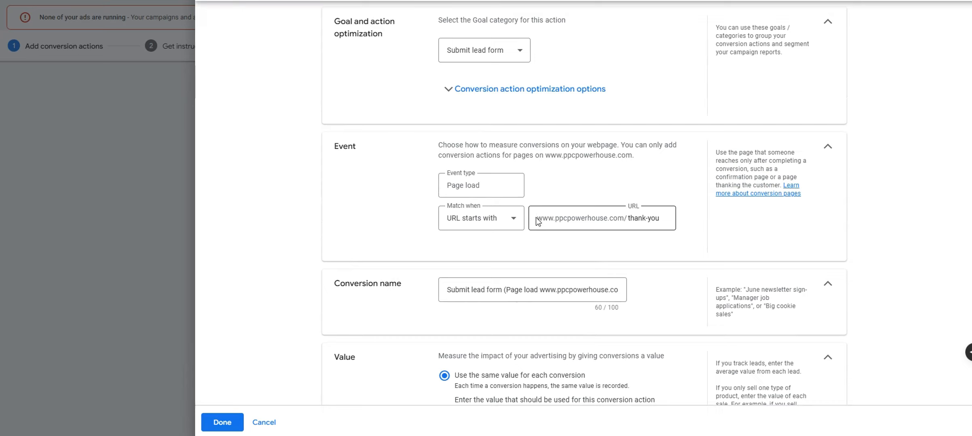
left_click(550, 217)
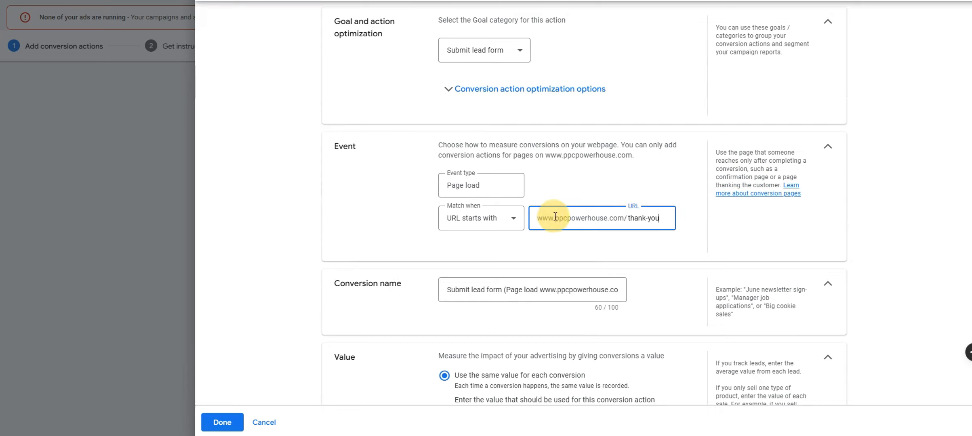
left_click(508, 218)
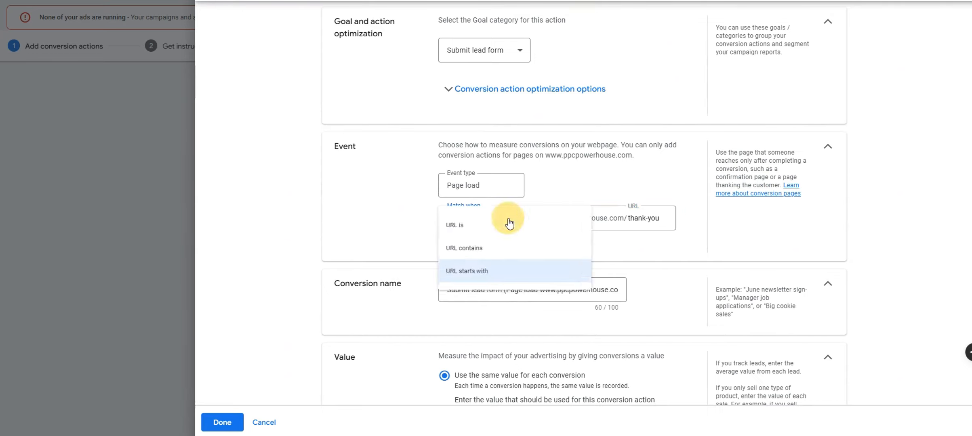
left_click(492, 249)
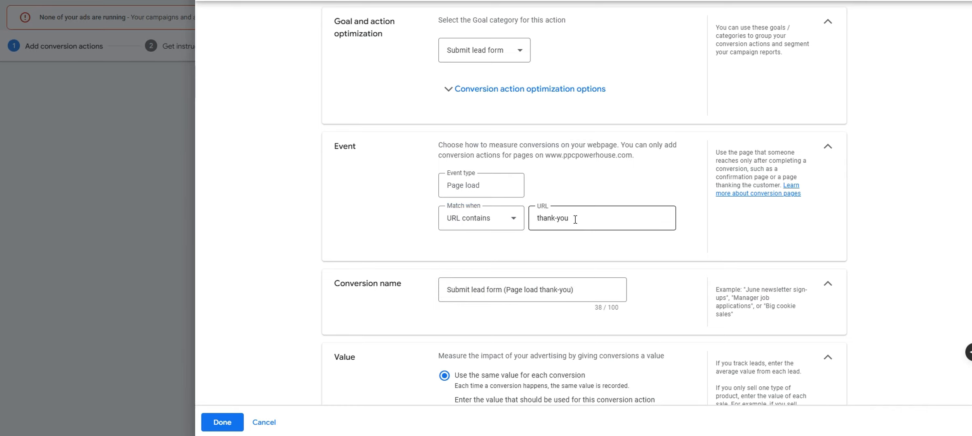
left_click_drag(569, 218, 551, 223)
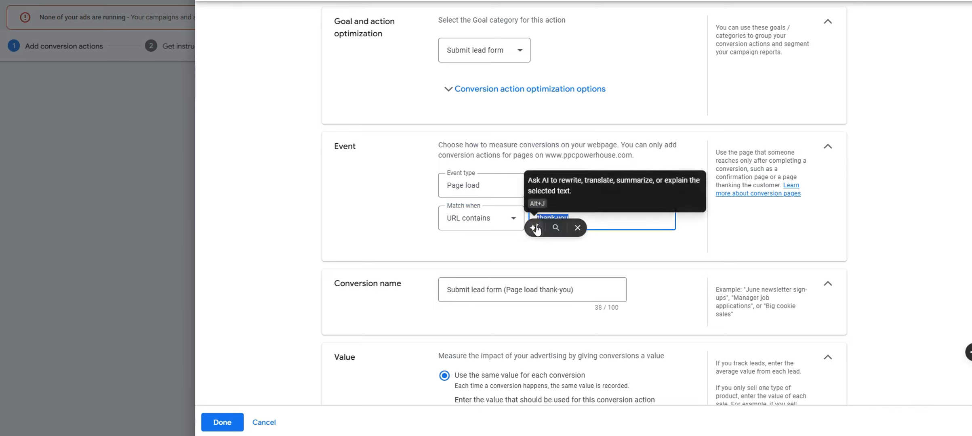
left_click(539, 157)
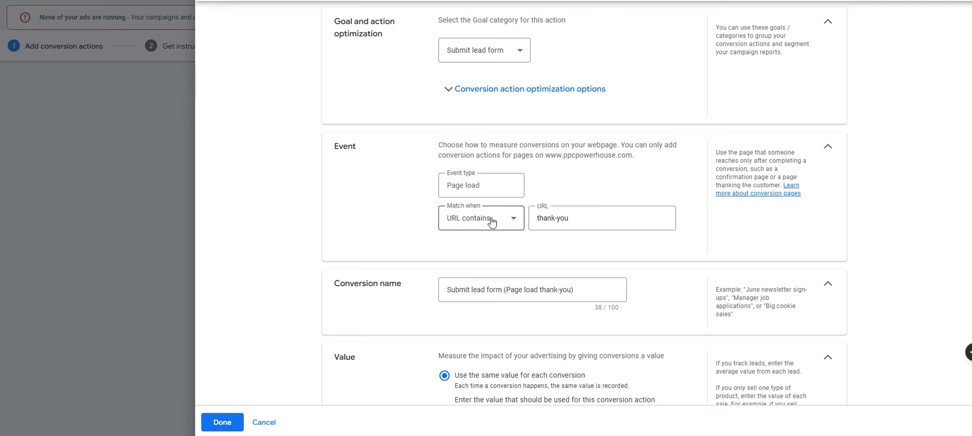
left_click_drag(571, 220, 537, 218)
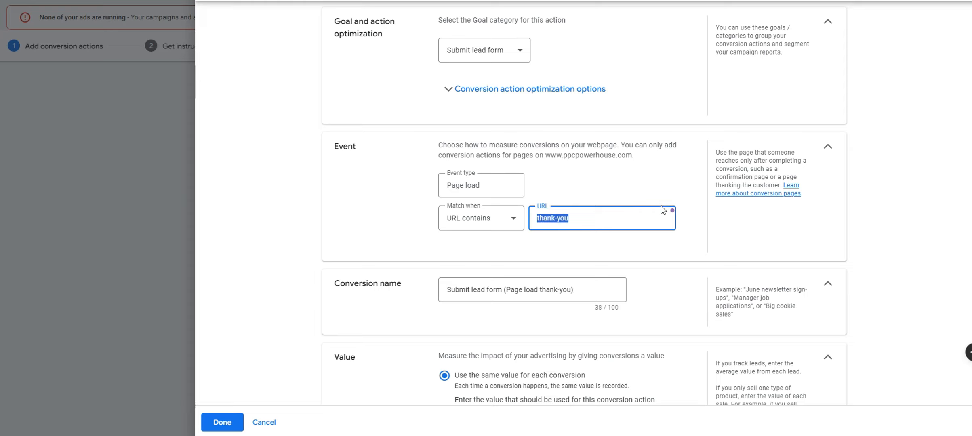
type("confir")
type("med")
key("ctrl+a")
type("thanks")
key("ctrl+a")
type("thank-you")
triple_click(582, 227)
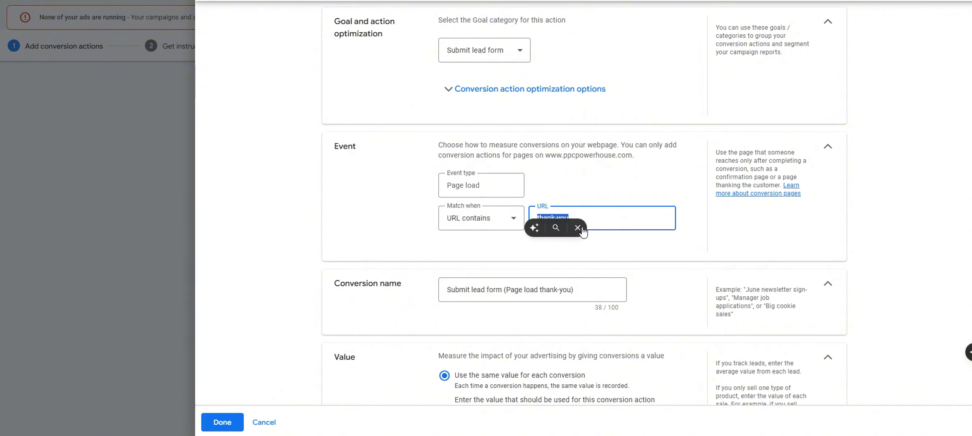
left_click(578, 228)
left_click(631, 183)
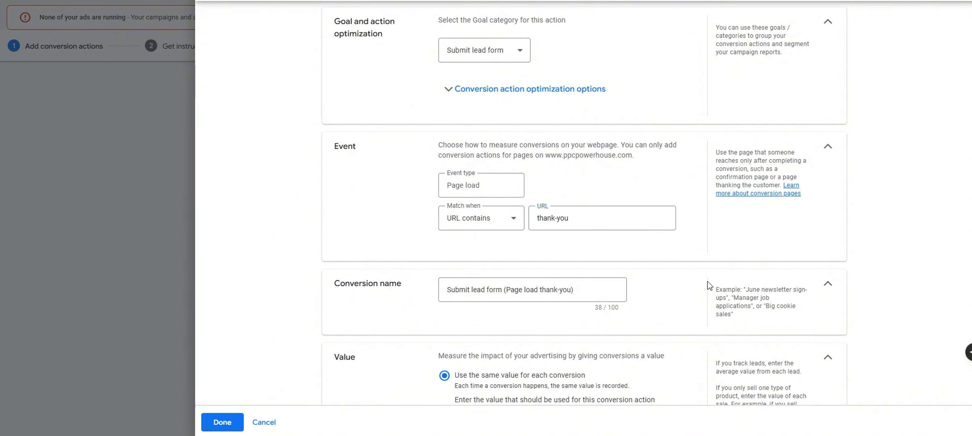
Record the conversion without a value, keep Count at One, and close the settings
scroll(765, 310, "down", 4)
left_click(518, 318)
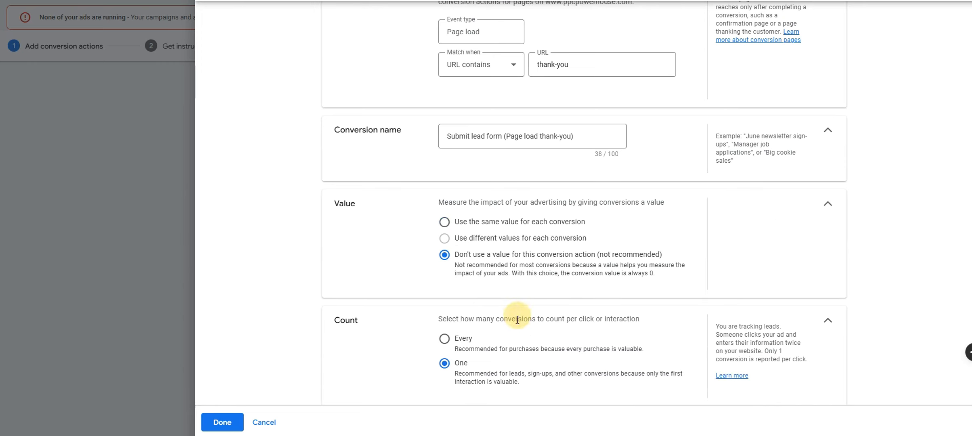
scroll(677, 275, "down", 3)
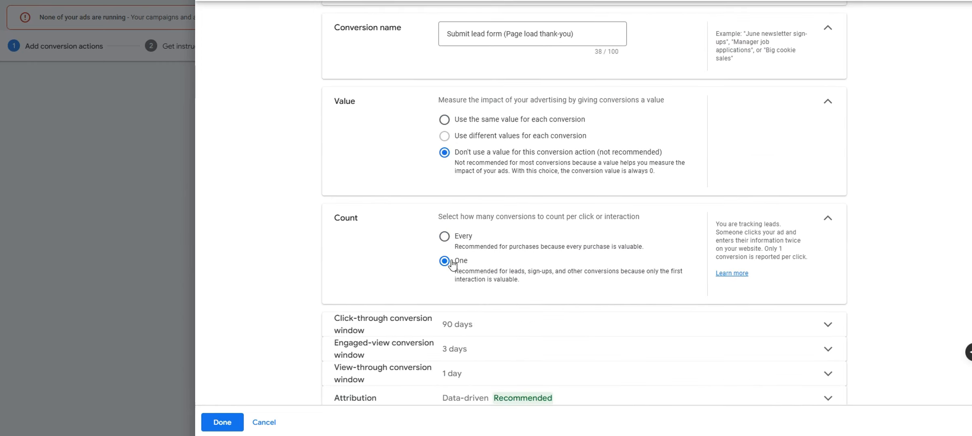
scroll(521, 308, "down", 1)
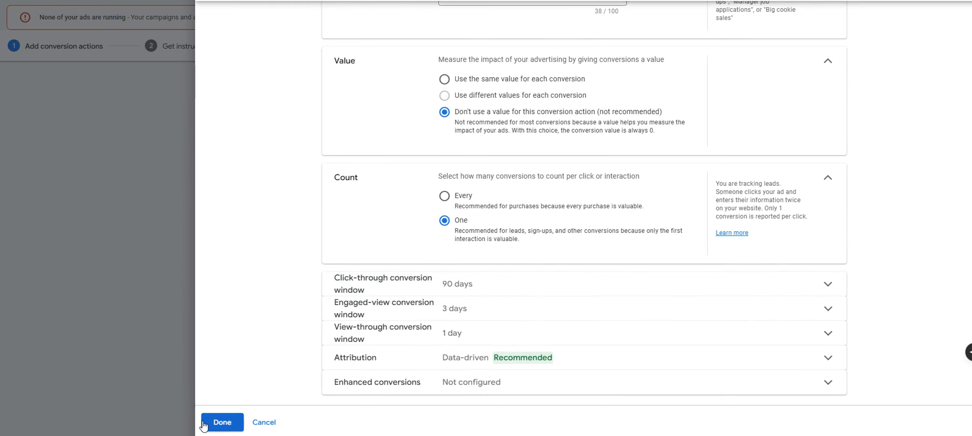
left_click(222, 422)
scroll(442, 242, "down", 1)
Accept the enhanced conversions terms, finish, and review the new action on the Conversions Summary
scroll(442, 247, "up", 3)
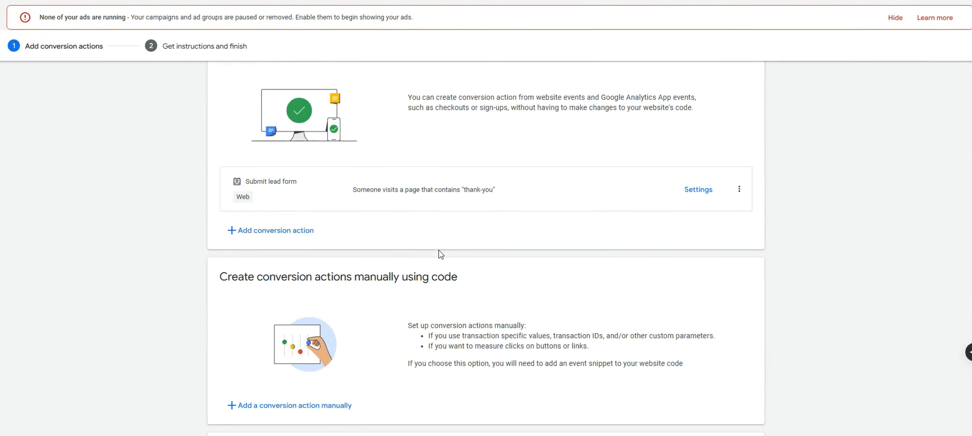
scroll(406, 287, "down", 4)
left_click(242, 400)
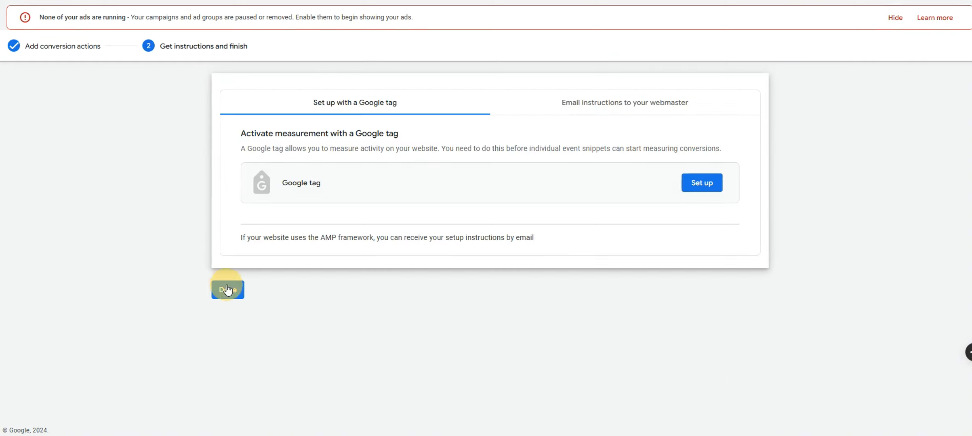
left_click(228, 290)
scroll(371, 275, "down", 1)
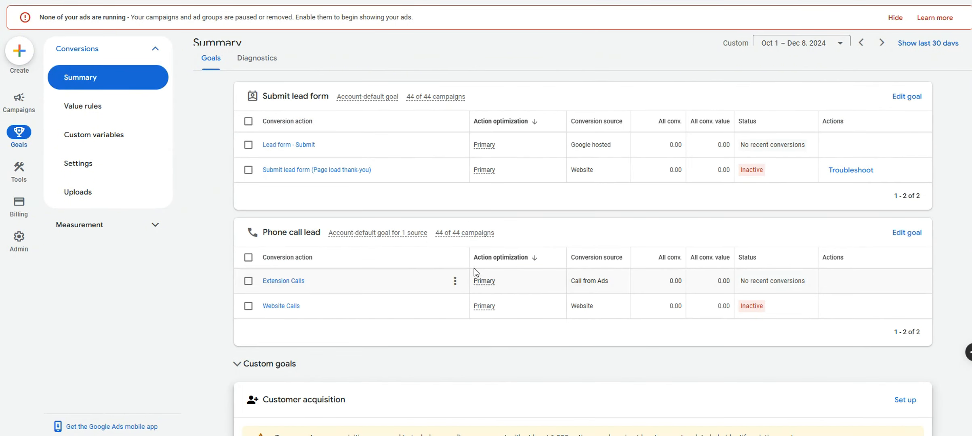
left_click(248, 171)
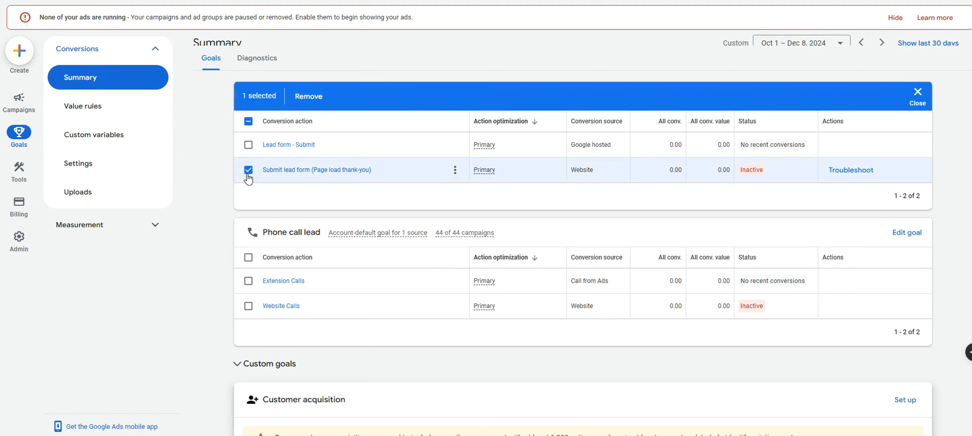
left_click(249, 281)
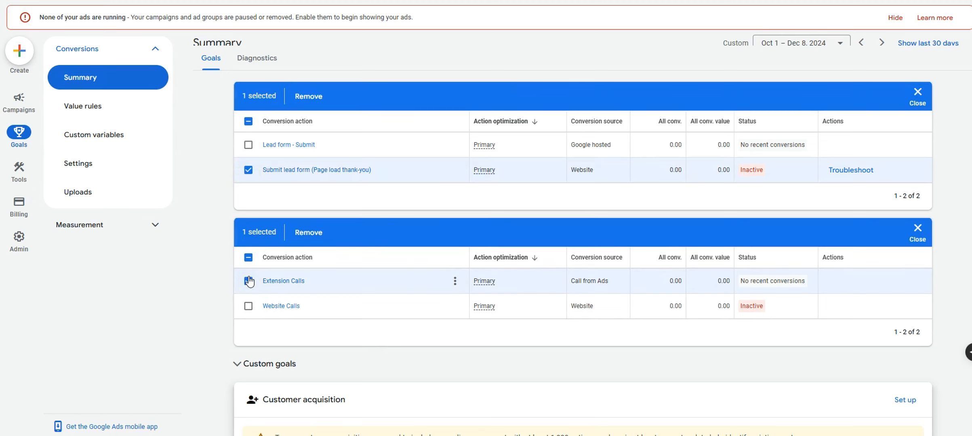
left_click(248, 307)
left_click(248, 257)
left_click(248, 169)
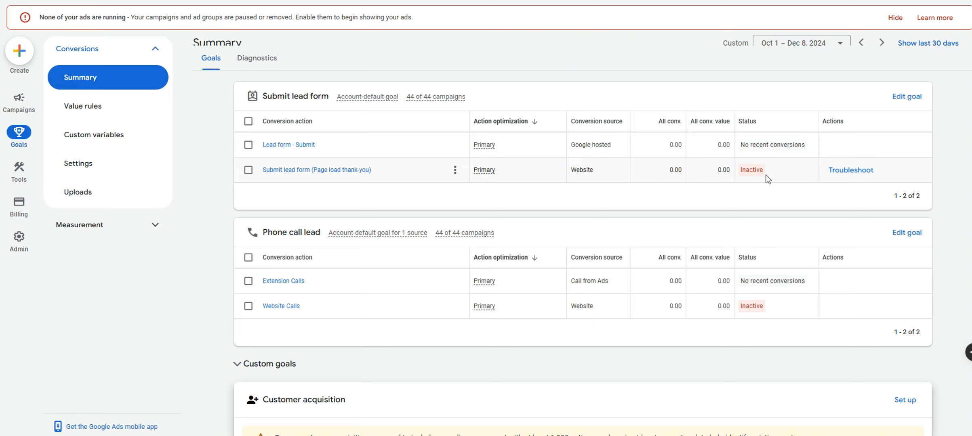
Go to the Campaigns list showing the Search - Landscaping - Scottsdale campaign
mouse_move(756, 179)
left_click(19, 99)
left_click(84, 142)
left_click(97, 163)
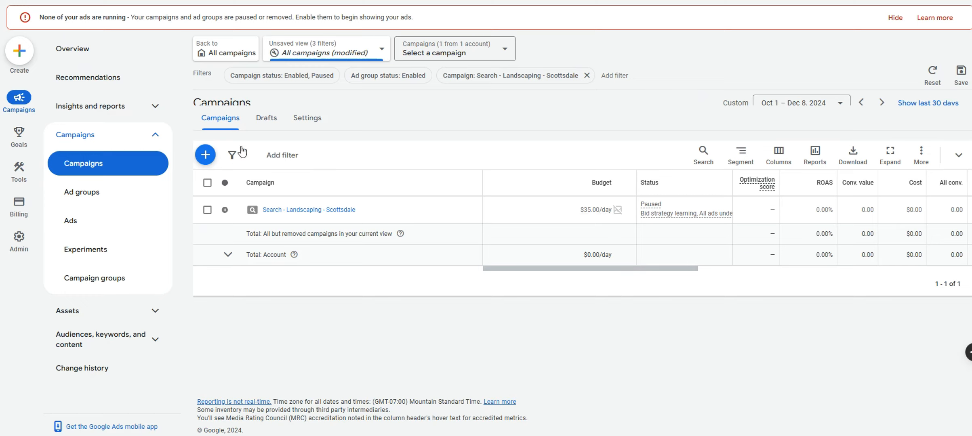
Open the Scottsdale campaign's Negative search keywords tab and start an empty keyword entry
left_click(126, 339)
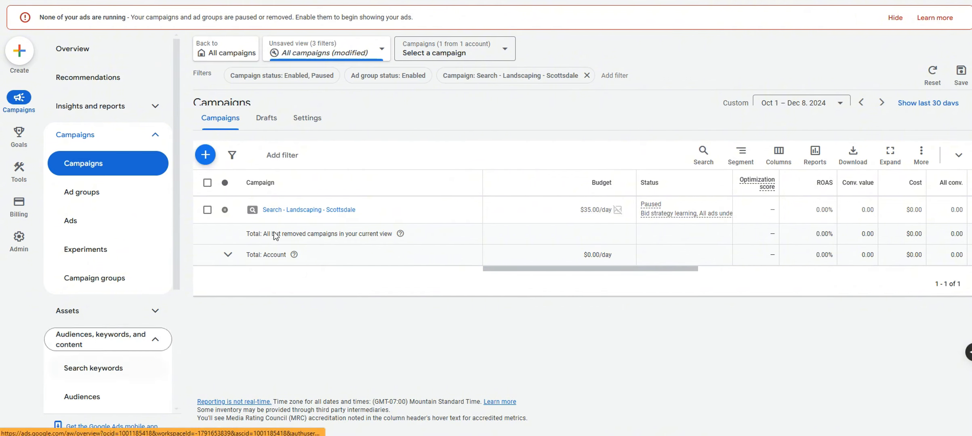
left_click(270, 209)
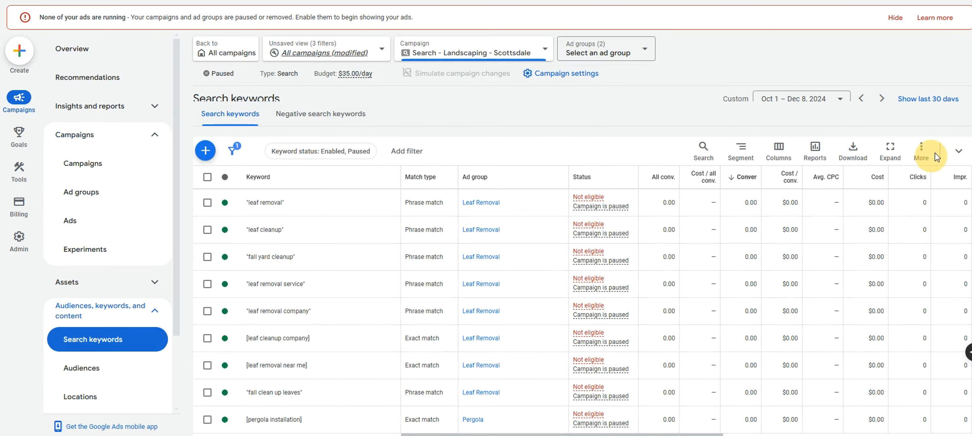
left_click(348, 114)
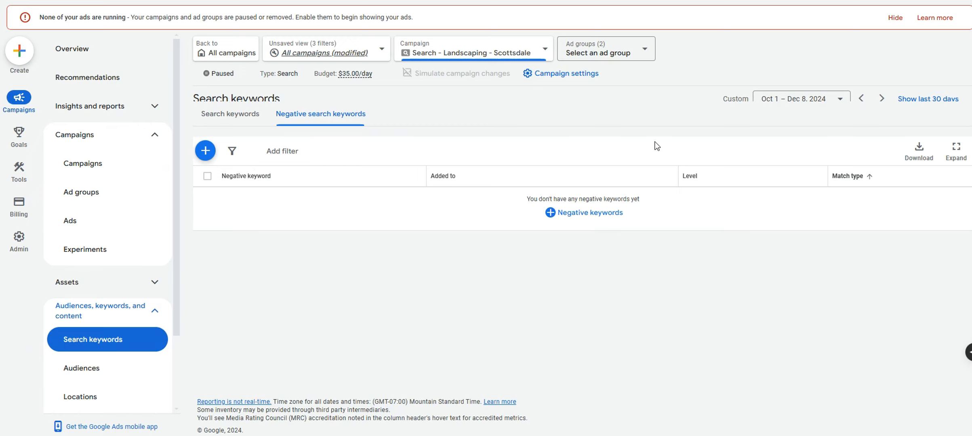
left_click(206, 151)
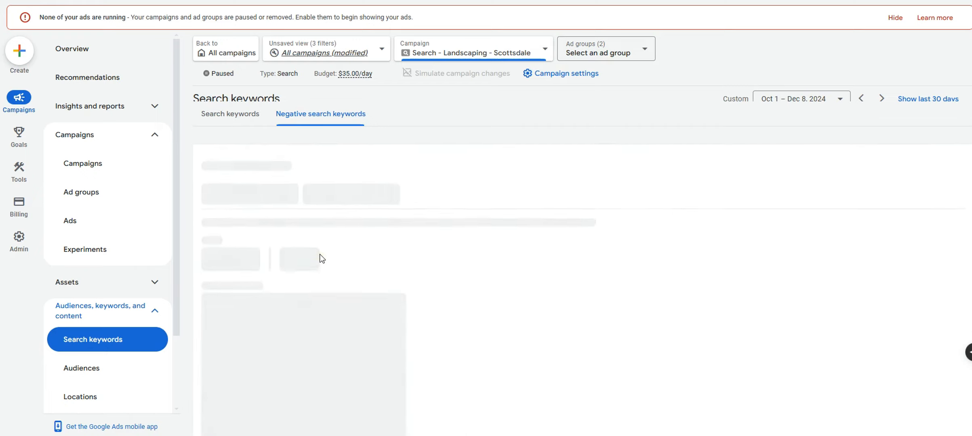
scroll(323, 254, "down", 3)
scroll(363, 263, "up", 1)
left_click(365, 263)
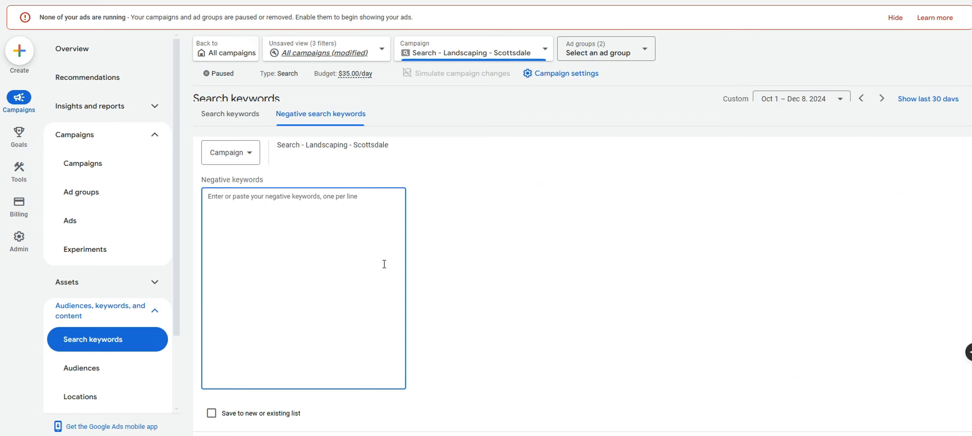
Enter the first negative keyword as phrase match "jobs"
type("jobs")
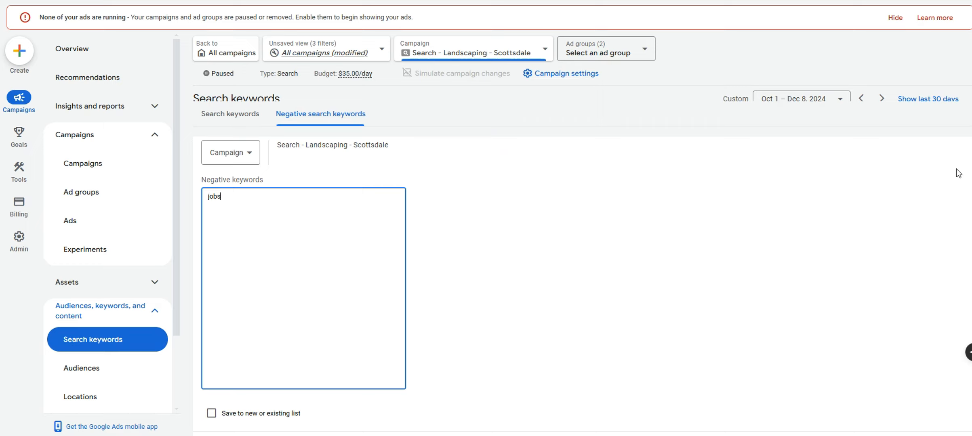
left_click(955, 222)
left_click_drag(263, 209, 188, 207)
left_click(294, 217)
type("\"")
left_click_drag(225, 197, 207, 198)
left_click(302, 194)
left_click(155, 106)
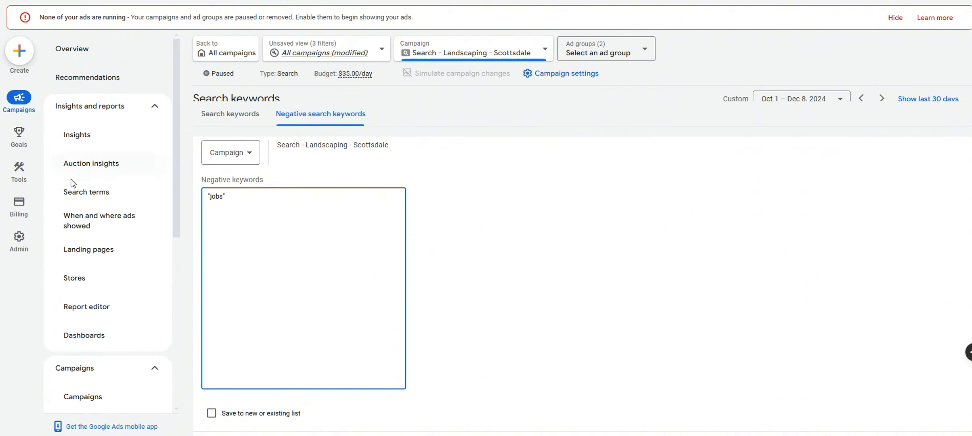
left_click(281, 197)
Paste the remaining quoted keywords and save all twelve phrase-match negatives
type("\"hiring\" \"diy\" \"amazon\" \"walmart\" \"salary\" \"business\" \"start a business\" \"certificate\" \"ebook\" \"reviews\" \"scam\"")
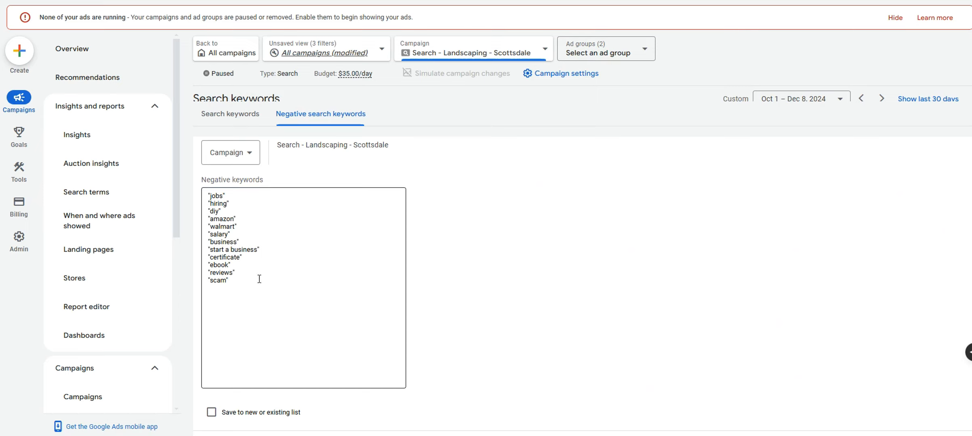
left_click_drag(252, 279, 191, 192)
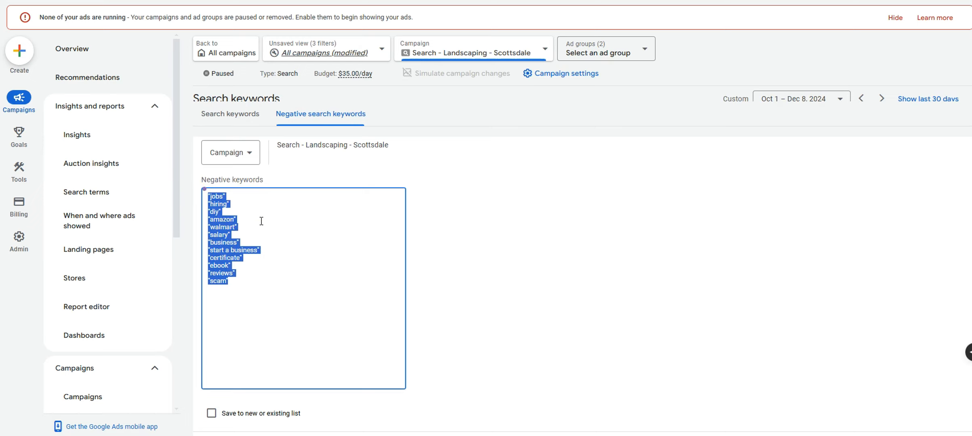
left_click(242, 217)
left_click_drag(214, 204, 197, 203)
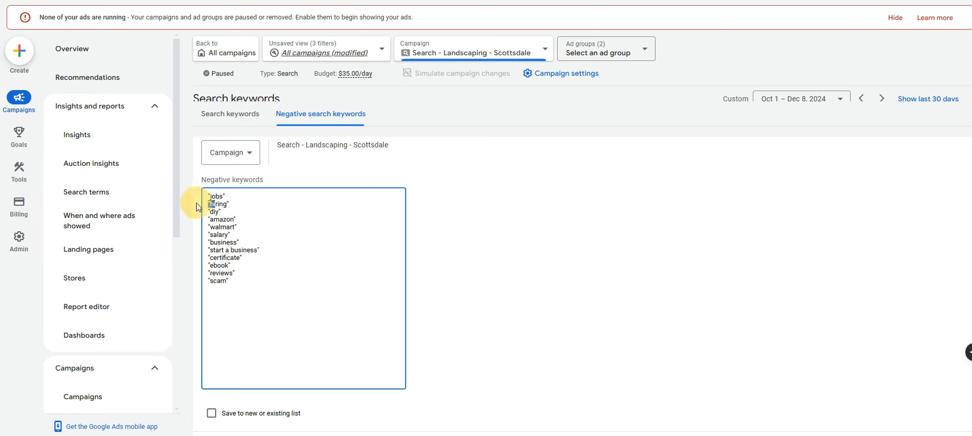
left_click(246, 206)
scroll(258, 265, "down", 1)
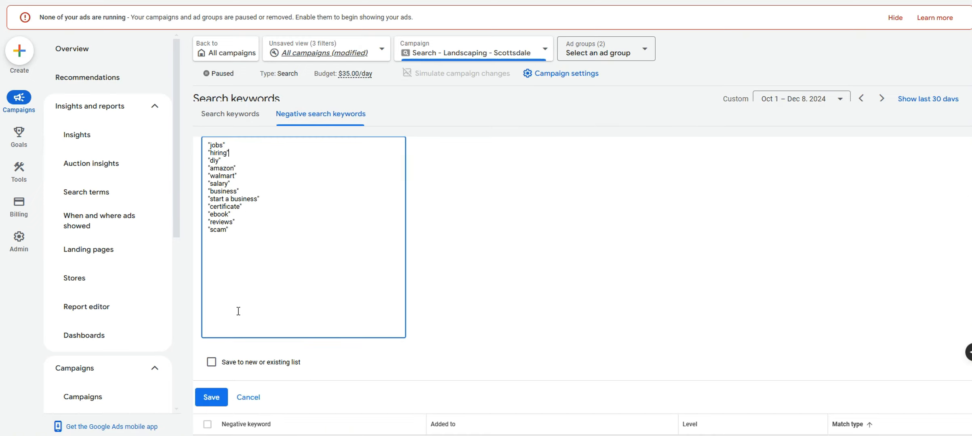
left_click(210, 395)
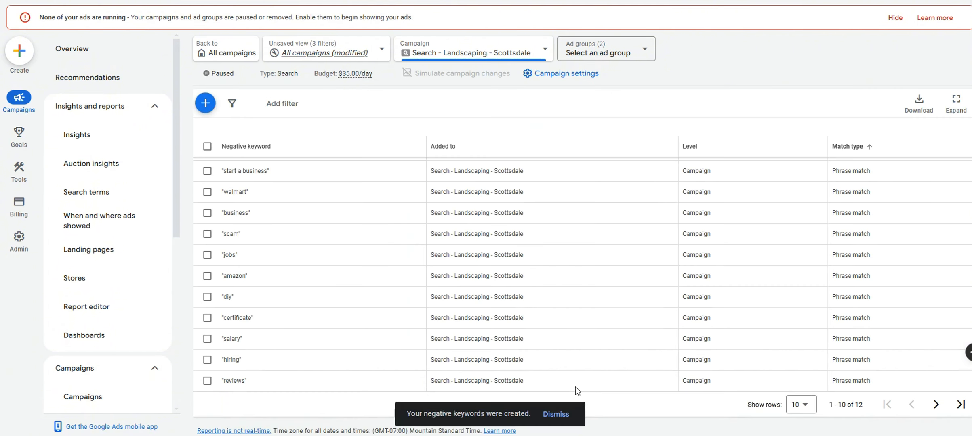